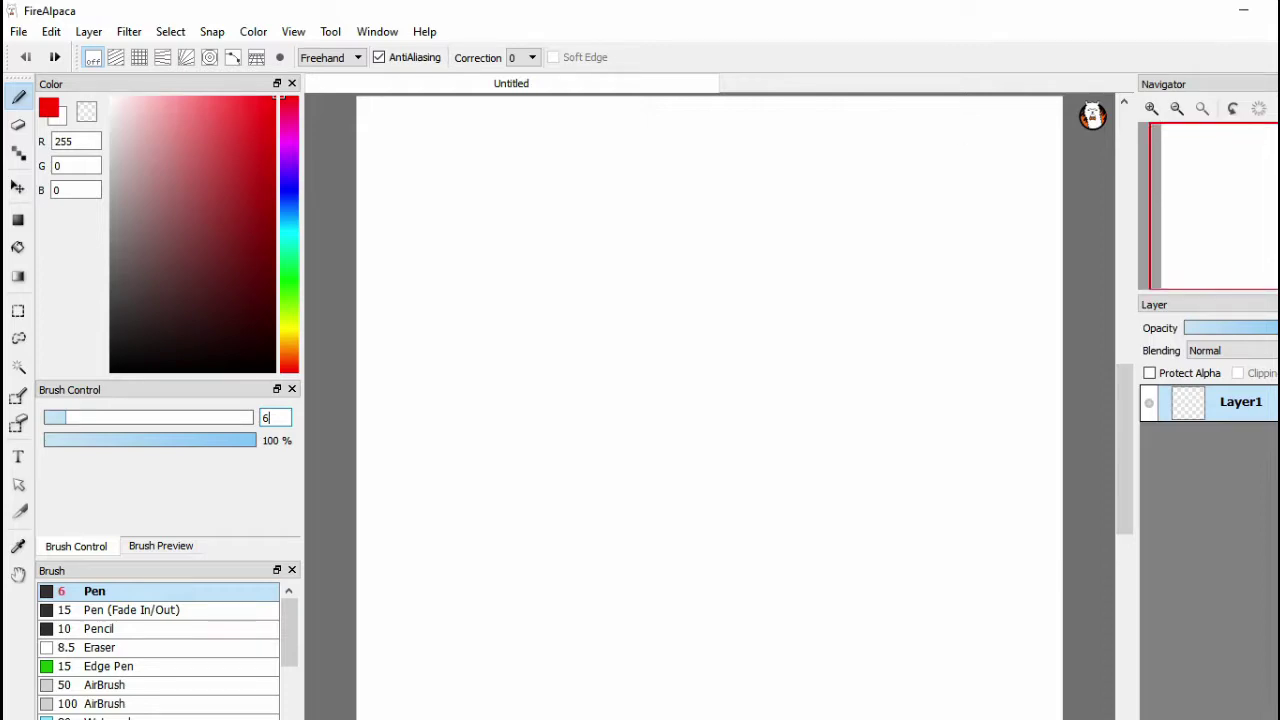
{"action": "mouse_move", "coordinate": [808, 718]}
{"action": "left_click", "coordinate": [705, 697]}
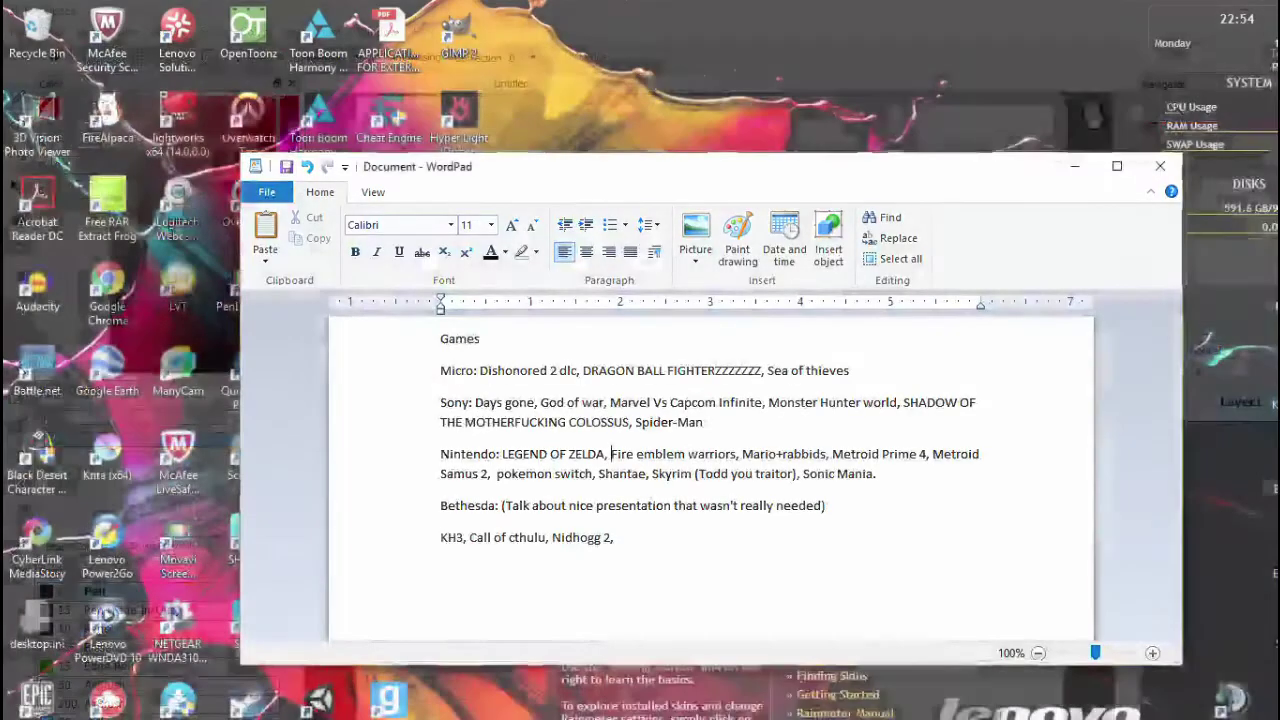
{"action": "left_click_drag", "start_coordinate": [628, 176], "coordinate": [0, 240]}
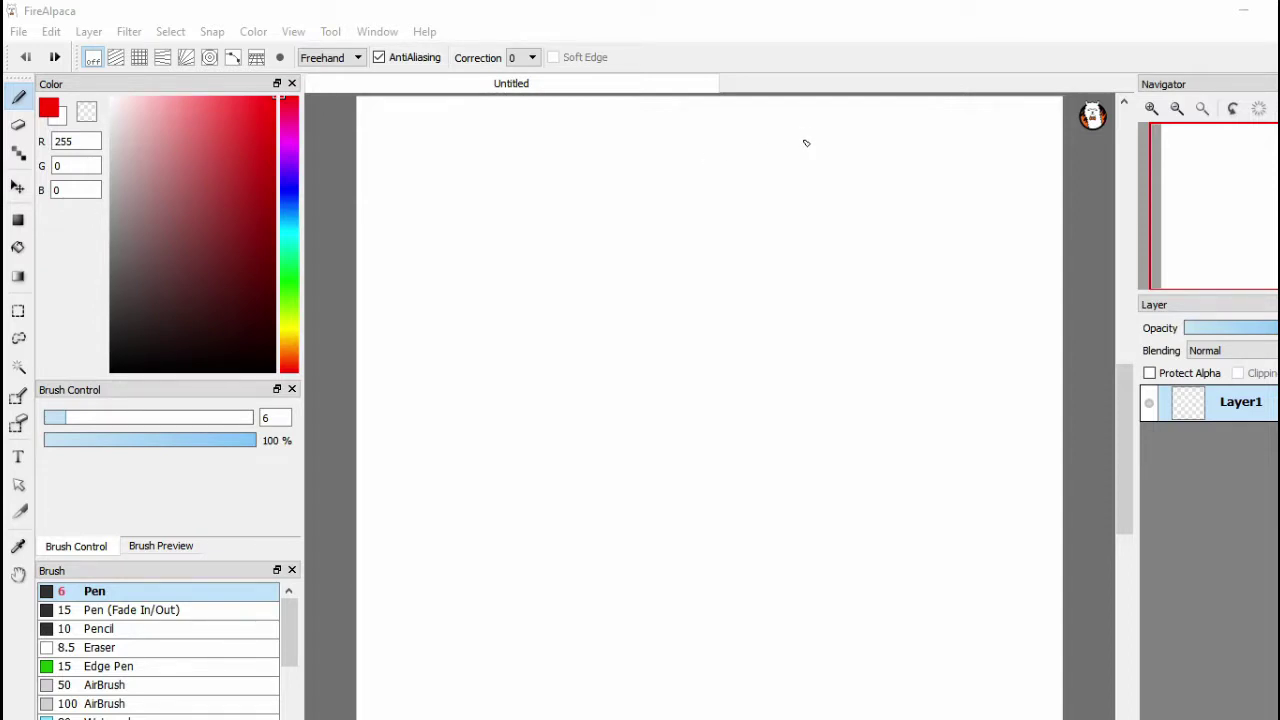
Sketch a rough red circle for the head in the canvas's upper area with the size 6 Pen
{"action": "left_click_drag", "start_coordinate": [803, 139], "coordinate": [797, 165]}
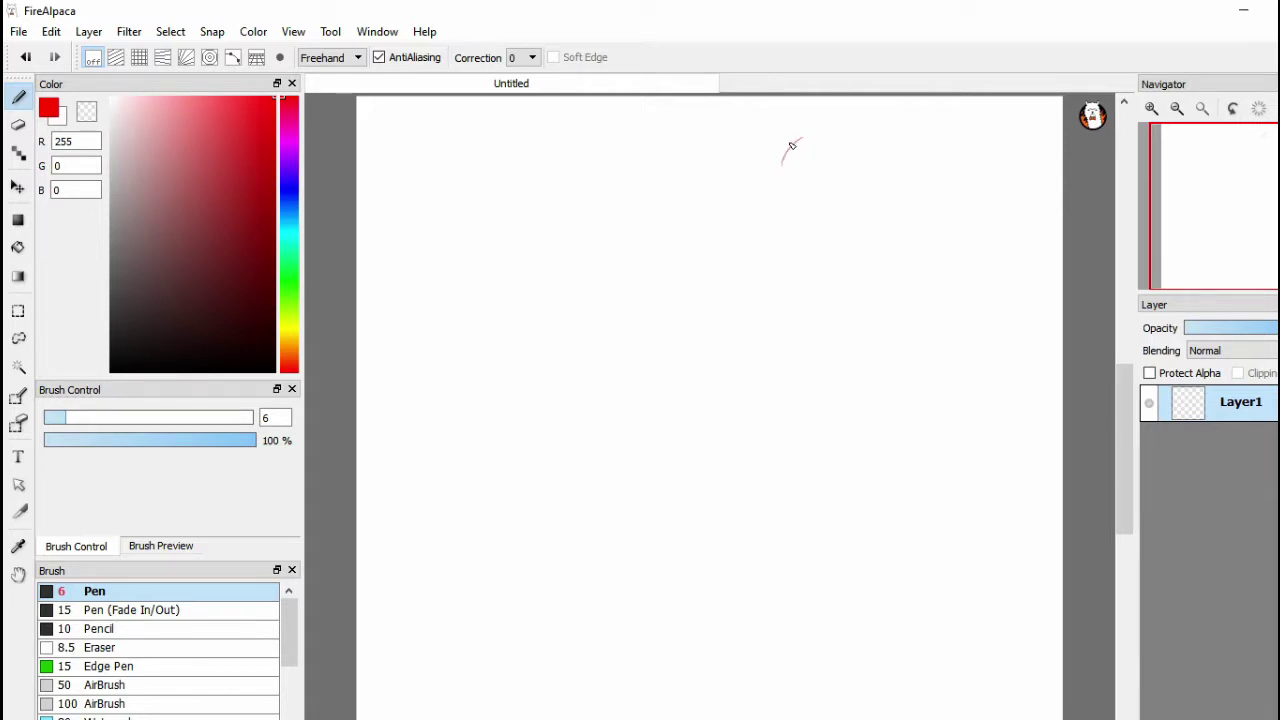
{"action": "mouse_move", "coordinate": [777, 172]}
{"action": "left_mouse_down"}
{"action": "mouse_move", "coordinate": [789, 150]}
{"action": "mouse_move", "coordinate": [775, 182]}
{"action": "left_mouse_up"}
{"action": "mouse_move", "coordinate": [797, 243]}
{"action": "left_mouse_down"}
{"action": "mouse_move", "coordinate": [778, 160]}
{"action": "mouse_move", "coordinate": [774, 194]}
{"action": "mouse_move", "coordinate": [787, 148]}
{"action": "mouse_move", "coordinate": [818, 138]}
{"action": "mouse_move", "coordinate": [782, 151]}
{"action": "mouse_move", "coordinate": [775, 217]}
{"action": "mouse_move", "coordinate": [772, 196]}
{"action": "mouse_move", "coordinate": [812, 248]}
{"action": "left_mouse_up"}
{"action": "left_click_drag", "start_coordinate": [792, 152], "coordinate": [845, 139]}
{"action": "left_click_drag", "start_coordinate": [794, 240], "coordinate": [866, 240]}
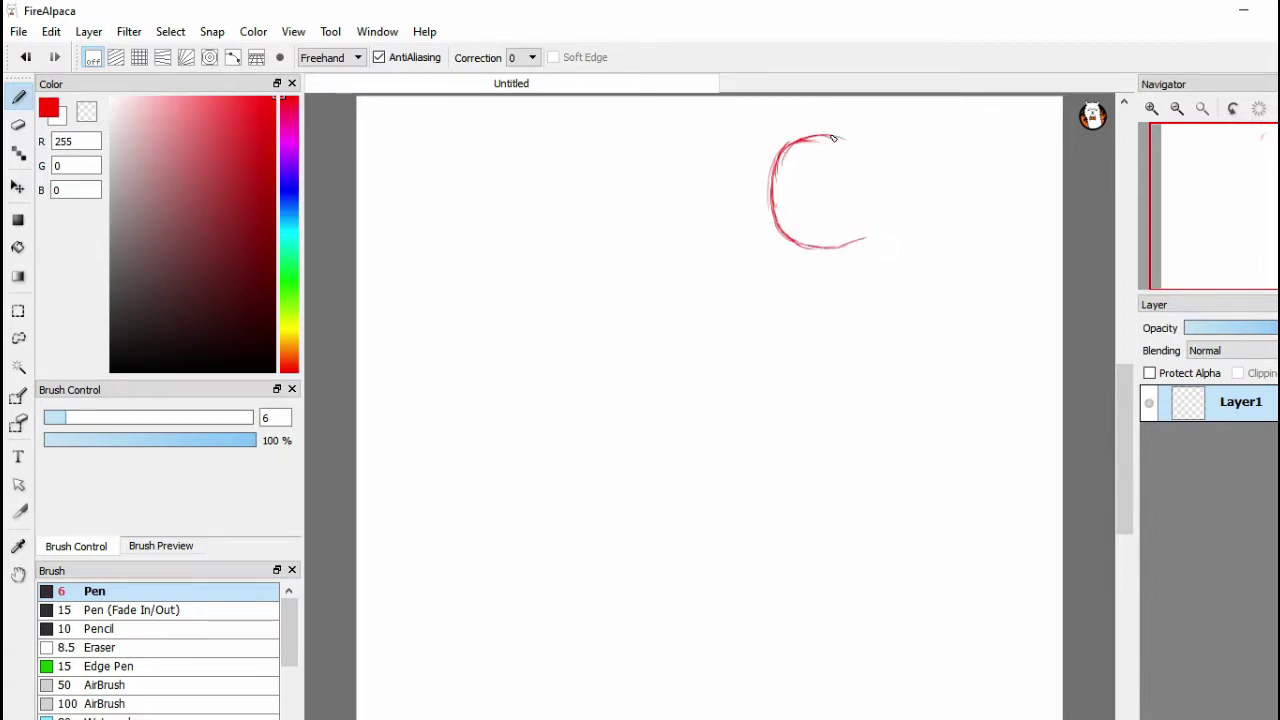
{"action": "mouse_move", "coordinate": [843, 141]}
{"action": "left_mouse_down"}
{"action": "mouse_move", "coordinate": [883, 178]}
{"action": "mouse_move", "coordinate": [882, 219]}
{"action": "mouse_move", "coordinate": [876, 241]}
{"action": "mouse_move", "coordinate": [879, 230]}
{"action": "mouse_move", "coordinate": [849, 243]}
{"action": "mouse_move", "coordinate": [870, 235]}
{"action": "mouse_move", "coordinate": [886, 190]}
{"action": "left_mouse_up"}
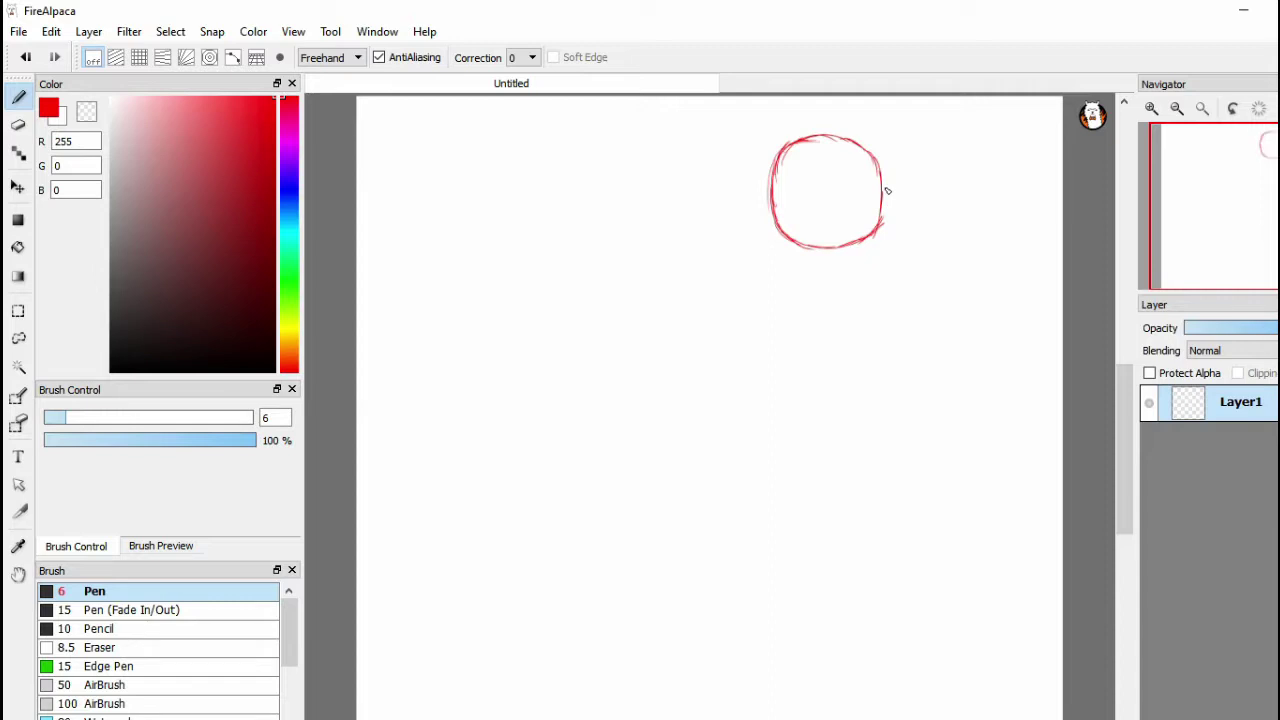
{"action": "left_click", "coordinate": [807, 719]}
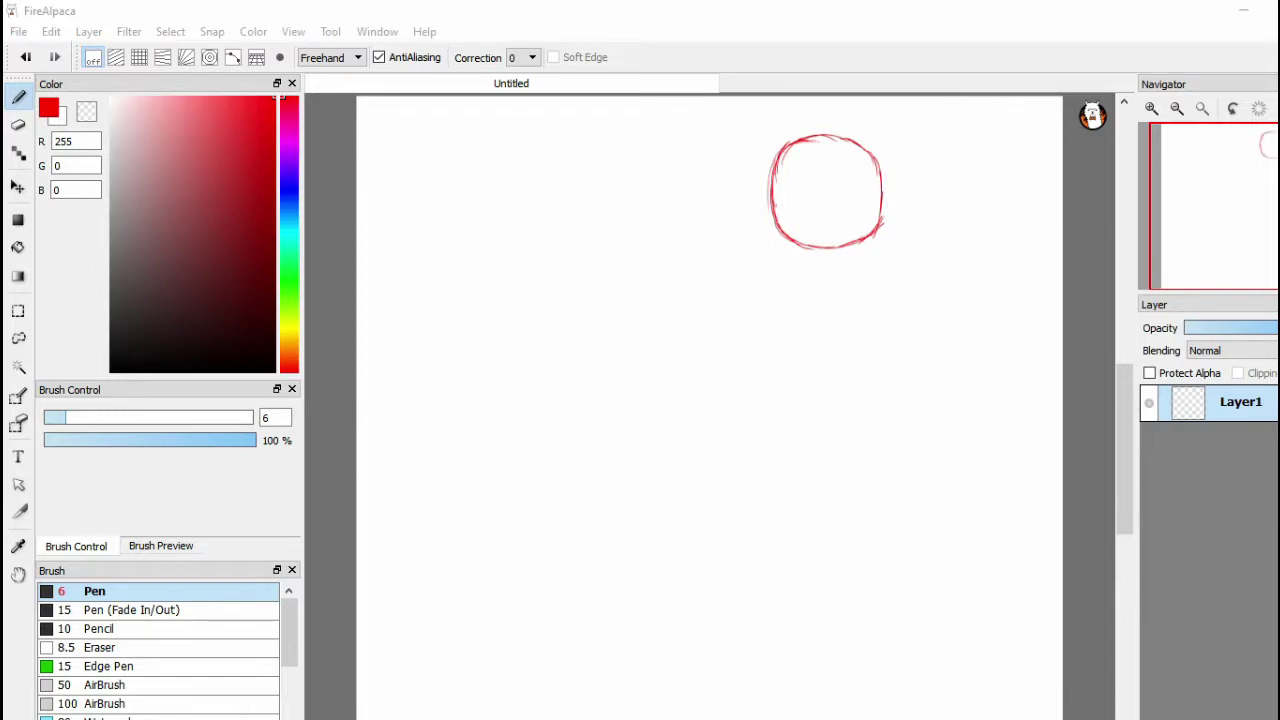
{"action": "left_click", "coordinate": [805, 719]}
{"action": "left_click_drag", "start_coordinate": [936, 192], "coordinate": [0, 157]}
Draw a curved vertical centre line running past the chin side of the head circle and a horizontal eye line across it
{"action": "left_click_drag", "start_coordinate": [809, 140], "coordinate": [828, 305]}
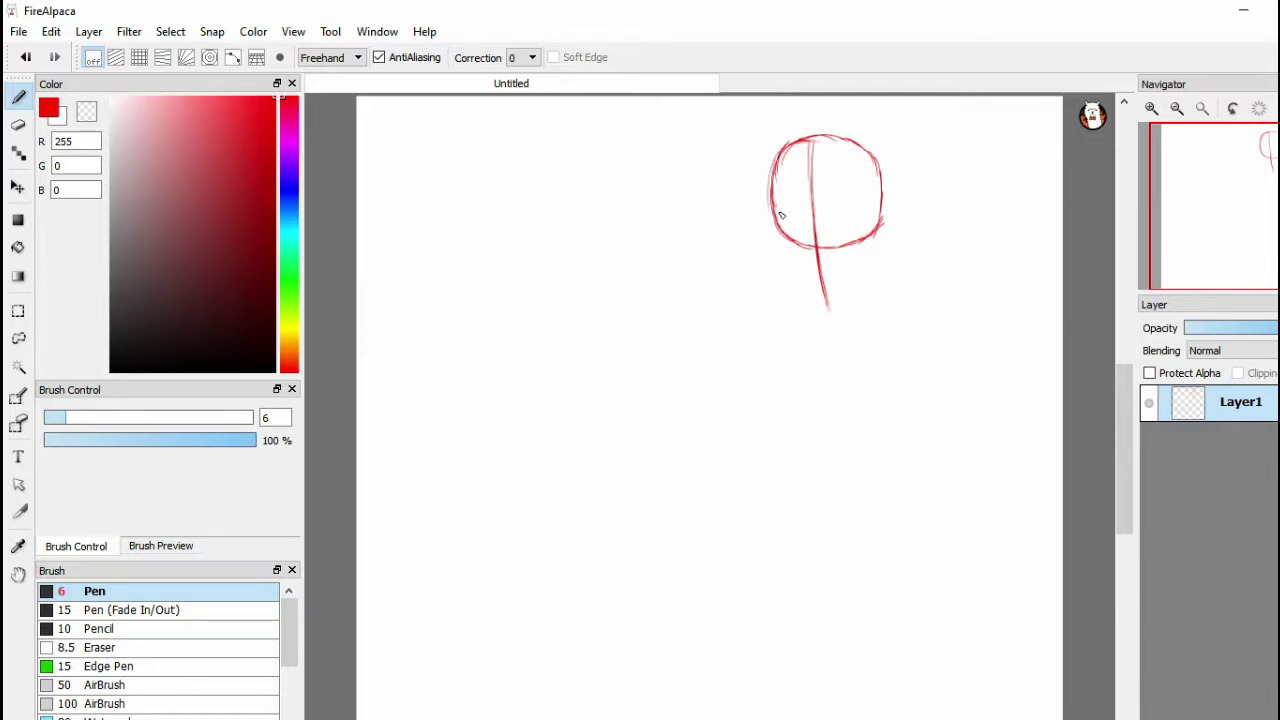
{"action": "left_click_drag", "start_coordinate": [779, 215], "coordinate": [874, 204]}
{"action": "left_click_drag", "start_coordinate": [855, 203], "coordinate": [880, 203]}
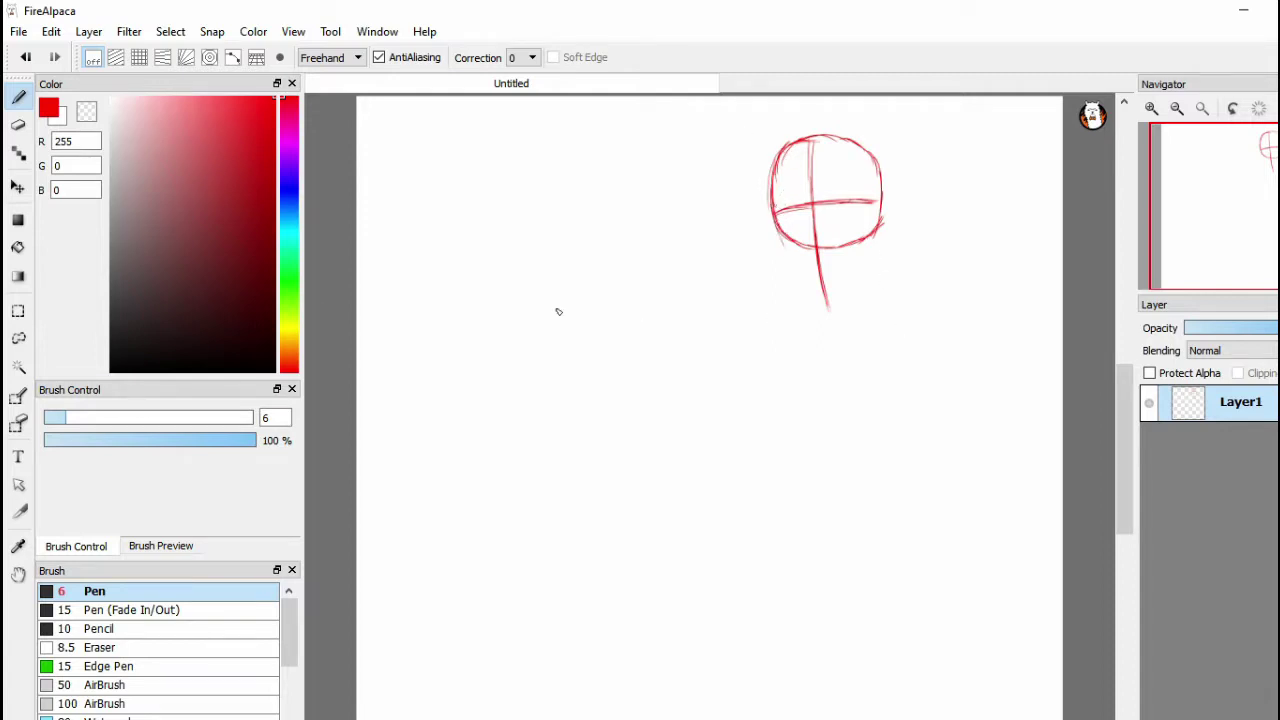
Set the pen colour to mid grey (RGB 119, 119, 119) and add a new layer above the head sketch
{"action": "mouse_move", "coordinate": [196, 228]}
{"action": "left_mouse_down"}
{"action": "mouse_move", "coordinate": [123, 214]}
{"action": "mouse_move", "coordinate": [89, 227]}
{"action": "mouse_move", "coordinate": [87, 244]}
{"action": "left_mouse_up"}
{"action": "key", "text": "ctrl+shift+n"}
{"action": "scroll", "coordinate": [855, 386], "scroll_direction": "up", "scroll_amount": 3}
{"action": "mouse_move", "coordinate": [818, 232]}
{"action": "left_mouse_down"}
{"action": "mouse_move", "coordinate": [803, 464]}
{"action": "mouse_move", "coordinate": [733, 570]}
{"action": "left_mouse_up"}
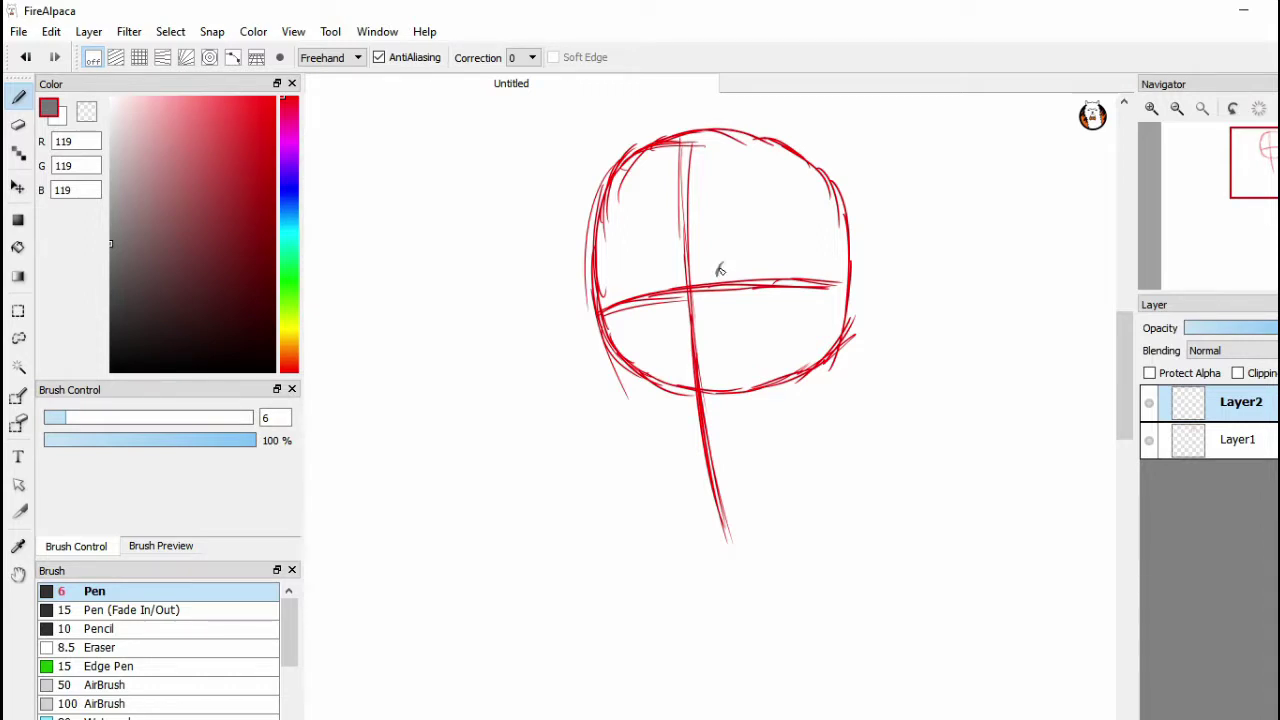
Sketch a grey eye with upper lid, lower lid and iris on the eye line, in the right half of the face on Layer2
{"action": "left_click_drag", "start_coordinate": [724, 267], "coordinate": [785, 273]}
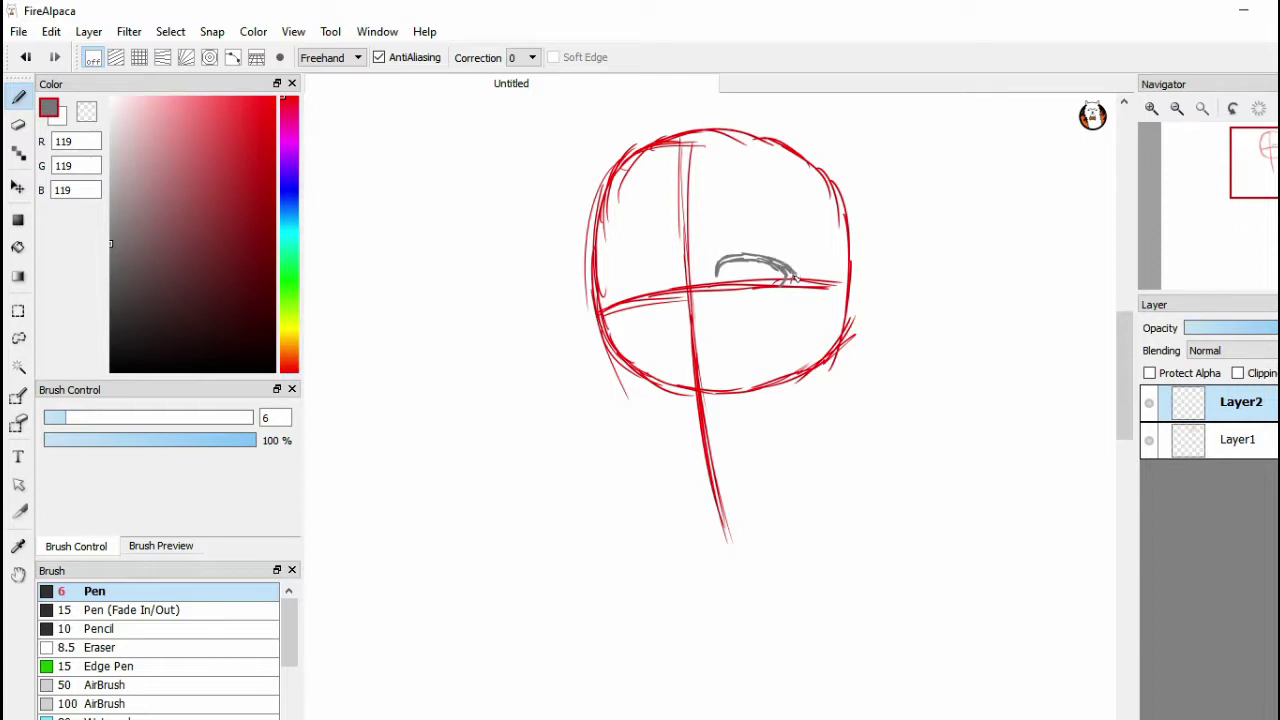
{"action": "left_click", "coordinate": [1149, 443]}
{"action": "left_click", "coordinate": [1149, 443]}
{"action": "left_click", "coordinate": [1149, 443]}
{"action": "left_click", "coordinate": [1149, 443]}
{"action": "left_click_drag", "start_coordinate": [764, 291], "coordinate": [736, 290]}
{"action": "left_click", "coordinate": [1149, 441]}
{"action": "left_click", "coordinate": [1150, 443]}
{"action": "left_click", "coordinate": [746, 264], "text": "alt"}
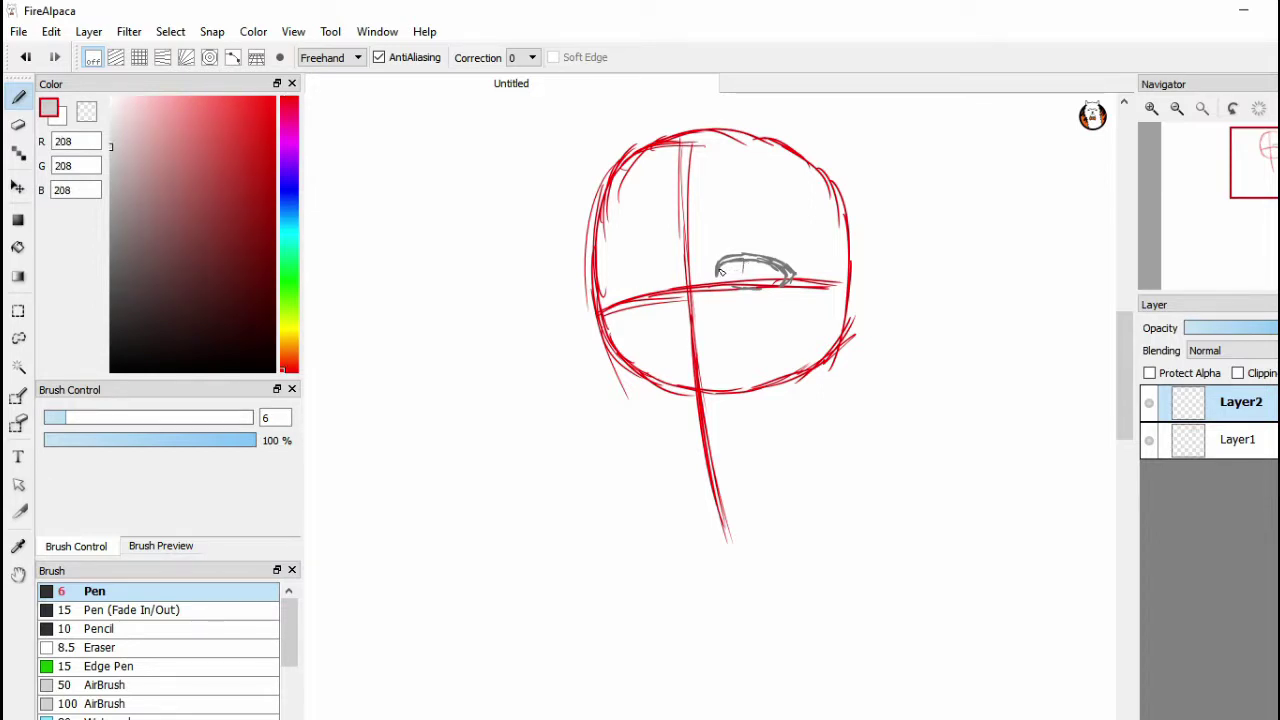
{"action": "left_click", "coordinate": [728, 264], "text": "alt"}
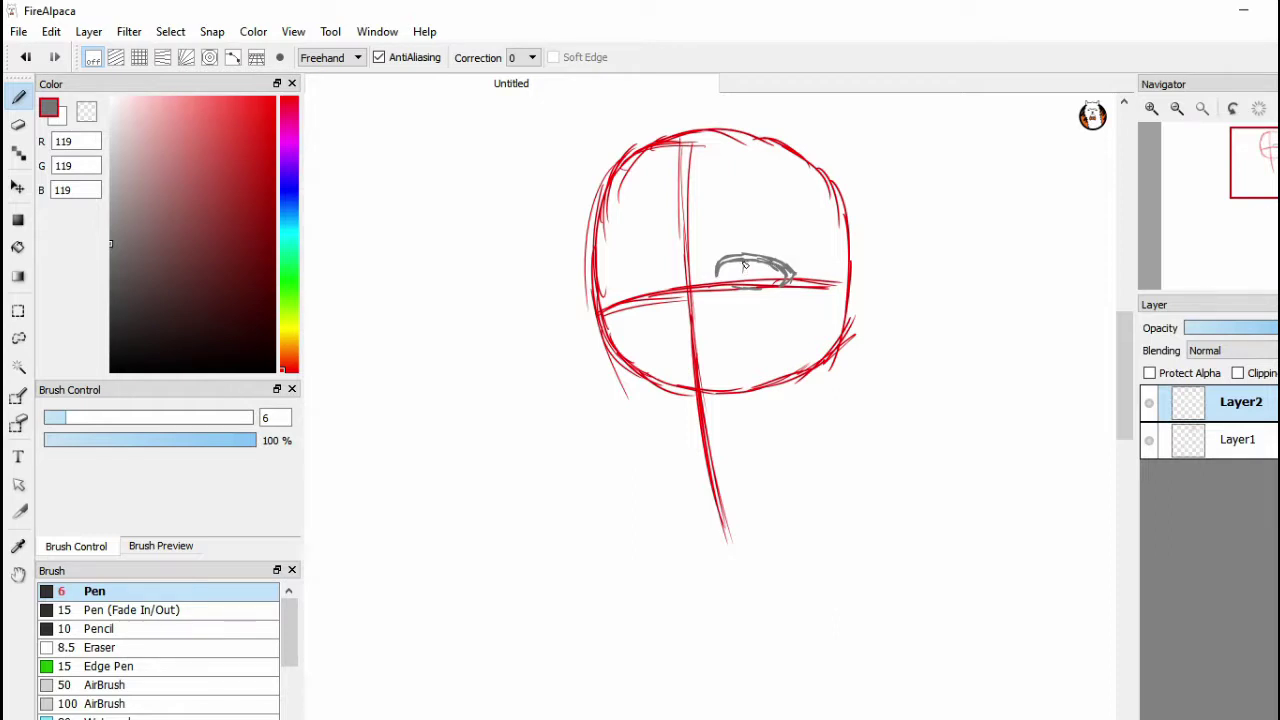
{"action": "left_click_drag", "start_coordinate": [744, 270], "coordinate": [742, 285]}
Hide Layer2 with its eye sketch and add a new empty layer above it
{"action": "left_click", "coordinate": [1149, 444]}
{"action": "left_click", "coordinate": [1149, 444]}
{"action": "left_click", "coordinate": [1149, 410]}
{"action": "left_click", "coordinate": [1150, 718]}
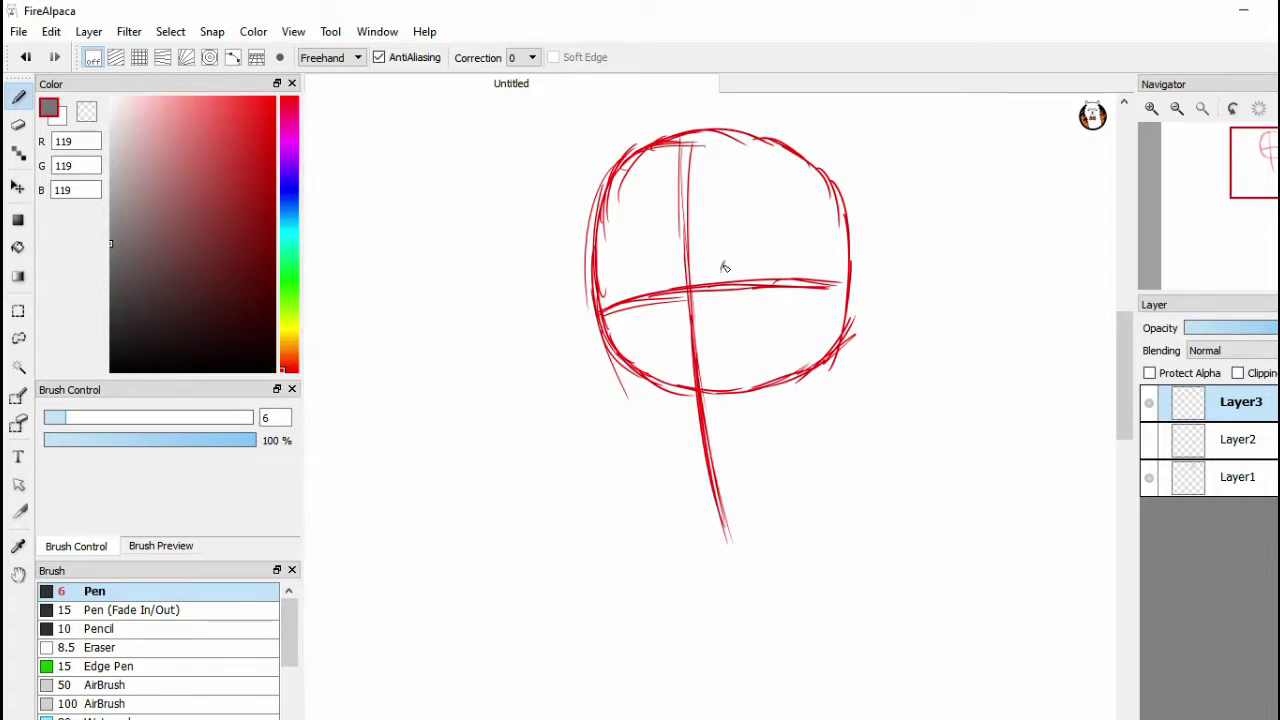
Redraw a thick grey upper eyelid with an outer corner above the eye line, in the right half of the face
{"action": "mouse_move", "coordinate": [722, 269]}
{"action": "left_mouse_down"}
{"action": "mouse_move", "coordinate": [764, 259]}
{"action": "mouse_move", "coordinate": [786, 274]}
{"action": "left_mouse_up"}
{"action": "mouse_move", "coordinate": [730, 259]}
{"action": "left_mouse_down"}
{"action": "mouse_move", "coordinate": [768, 259]}
{"action": "mouse_move", "coordinate": [786, 277]}
{"action": "left_mouse_up"}
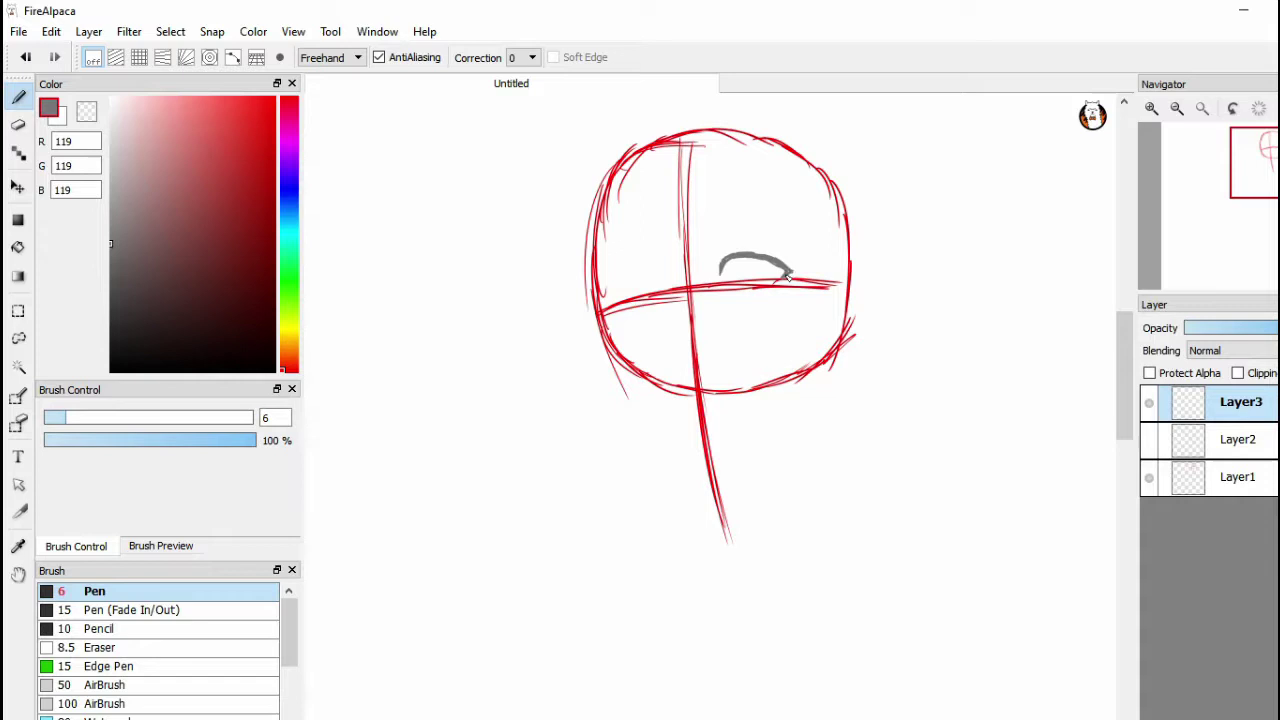
{"action": "left_click", "coordinate": [18, 124]}
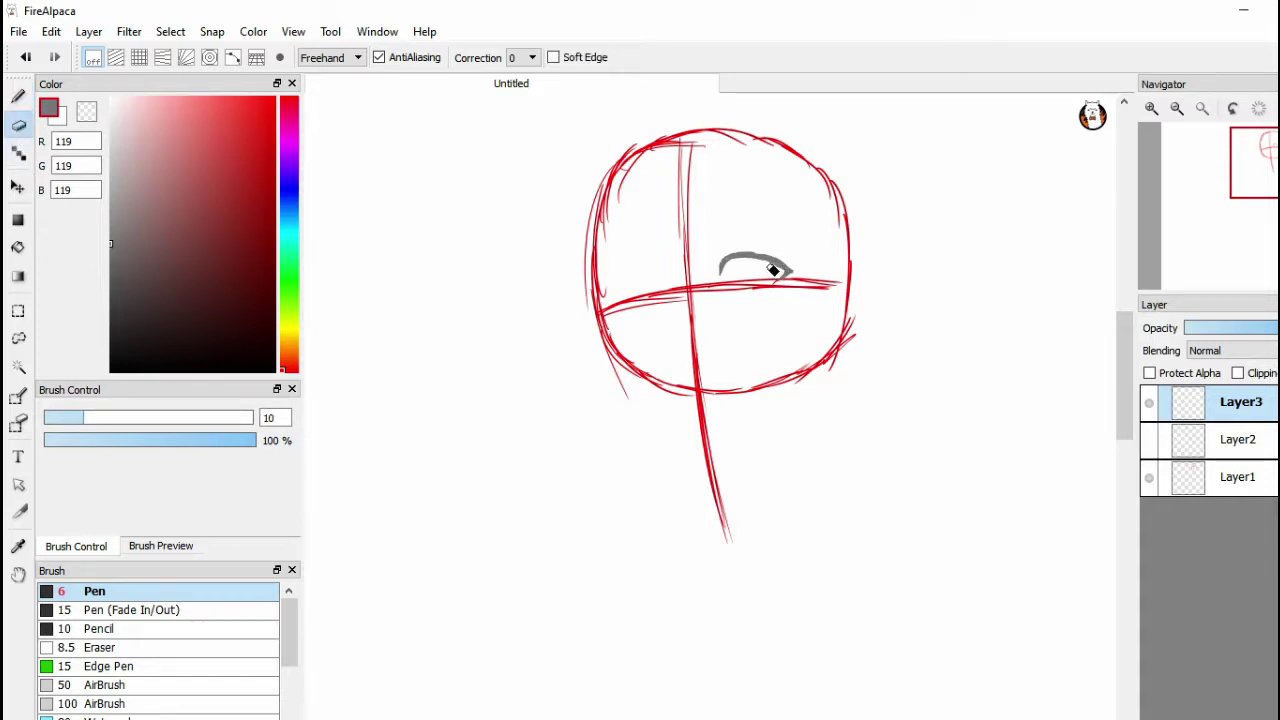
{"action": "left_click", "coordinate": [20, 99]}
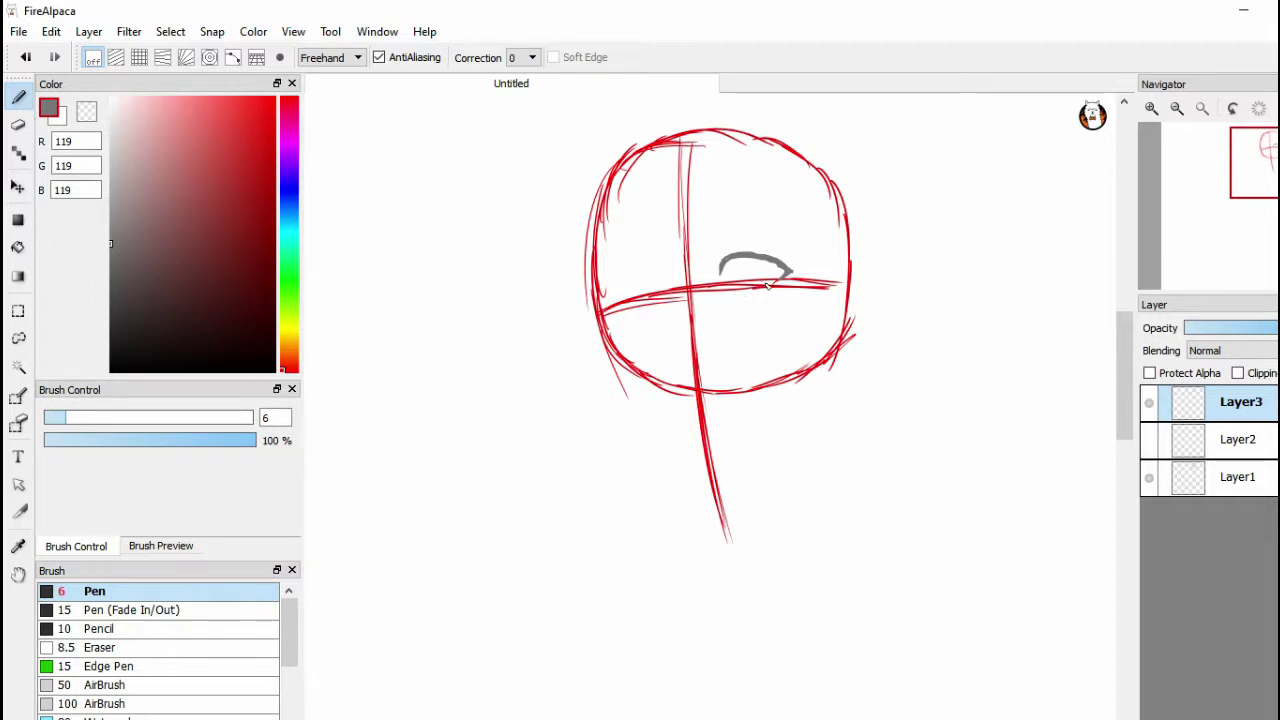
Add the lower lid, iris and pupil to the eye in the right half of the face, checking it without the guides
{"action": "left_click_drag", "start_coordinate": [764, 287], "coordinate": [736, 283]}
{"action": "left_click", "coordinate": [1149, 479]}
{"action": "left_click", "coordinate": [1149, 479]}
{"action": "left_click_drag", "start_coordinate": [751, 258], "coordinate": [752, 276]}
{"action": "left_click", "coordinate": [1150, 479]}
{"action": "left_click", "coordinate": [1150, 479]}
{"action": "left_click_drag", "start_coordinate": [747, 258], "coordinate": [749, 259]}
Draw the narrower second eye in the left half of the face with upper lid, lower lid, iris and pupil
{"action": "left_click_drag", "start_coordinate": [648, 266], "coordinate": [620, 277]}
{"action": "left_click_drag", "start_coordinate": [661, 277], "coordinate": [634, 272]}
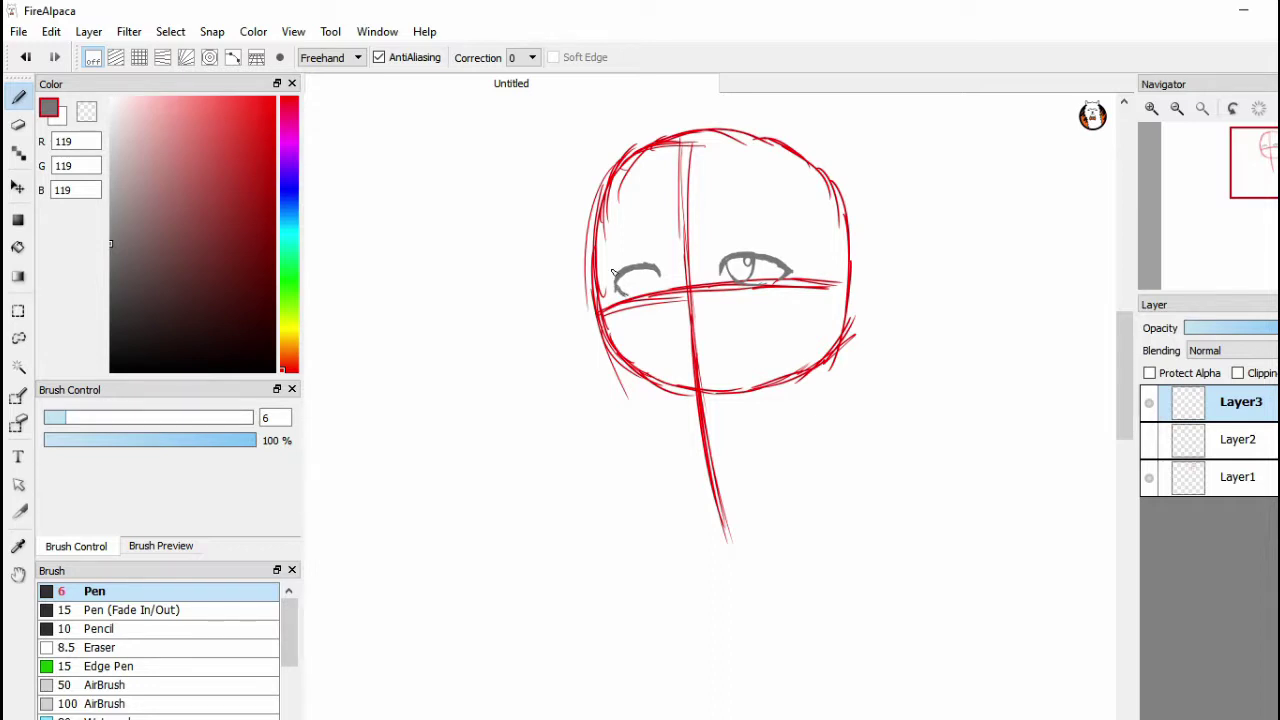
{"action": "left_click", "coordinate": [1150, 478]}
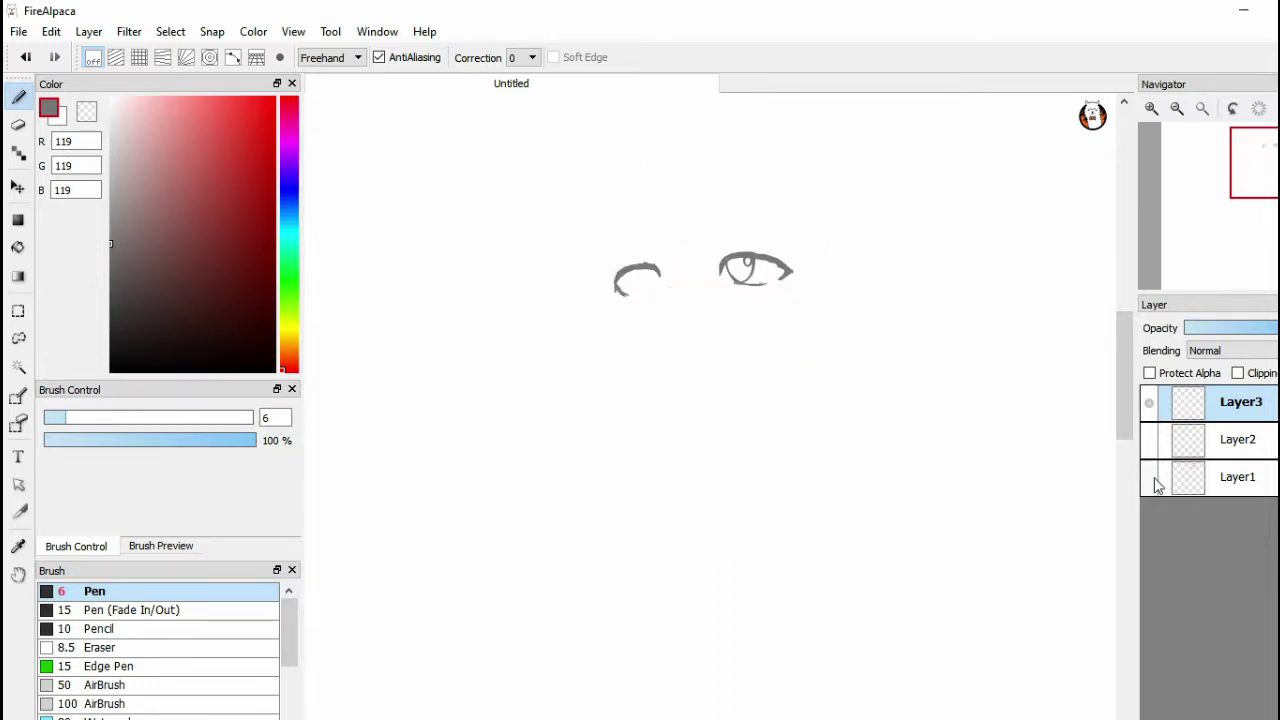
{"action": "left_click", "coordinate": [1150, 478]}
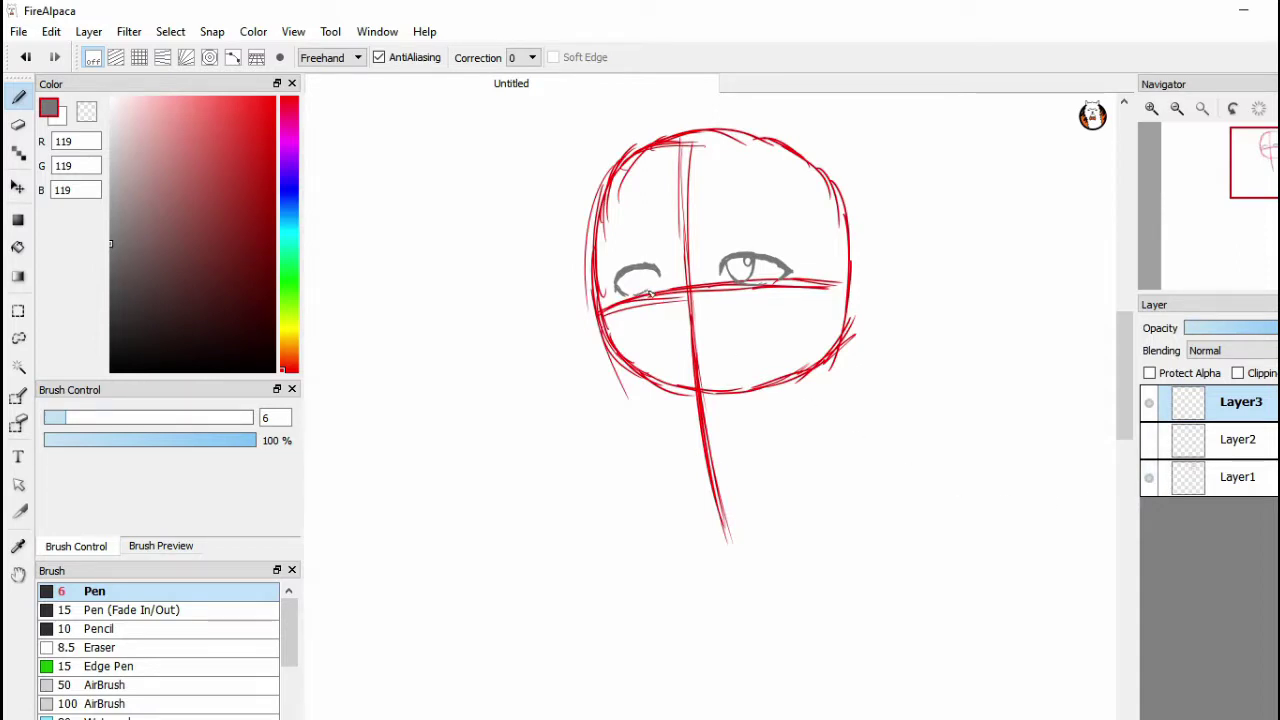
{"action": "left_click", "coordinate": [1150, 476]}
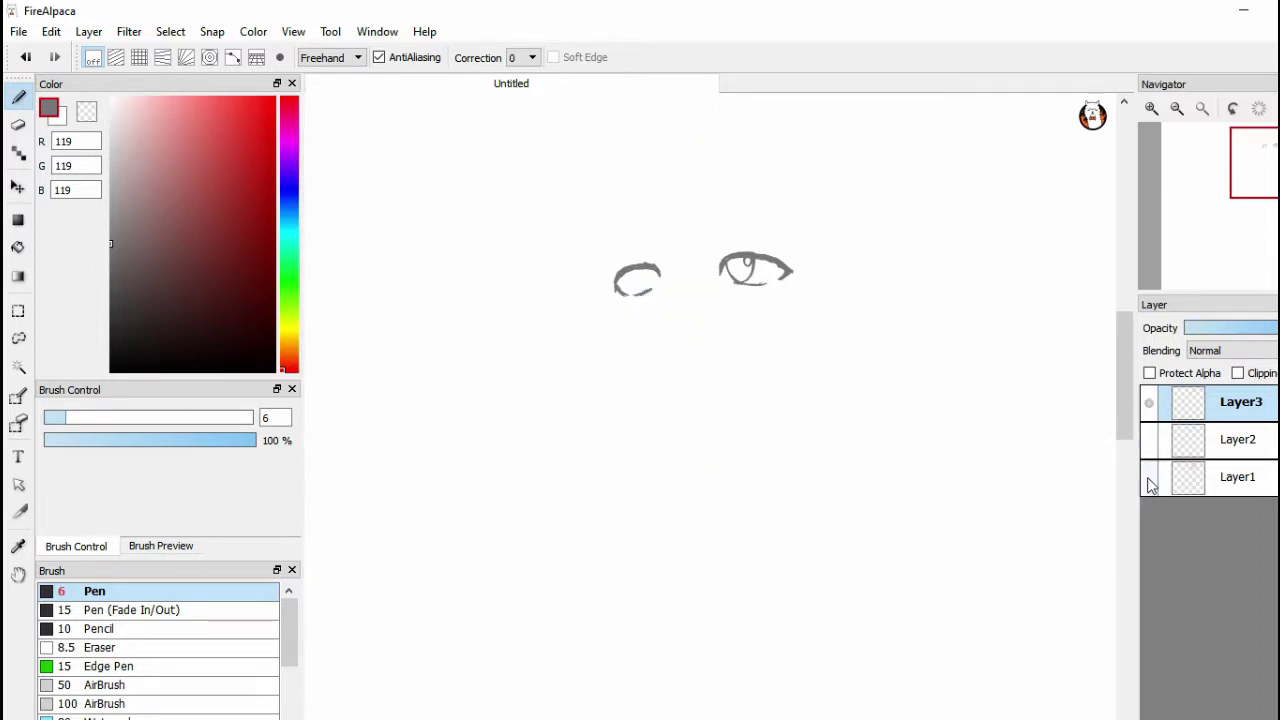
{"action": "left_click", "coordinate": [1150, 476]}
{"action": "mouse_move", "coordinate": [629, 273]}
{"action": "left_mouse_down"}
{"action": "mouse_move", "coordinate": [634, 296]}
{"action": "mouse_move", "coordinate": [629, 282]}
{"action": "left_mouse_up"}
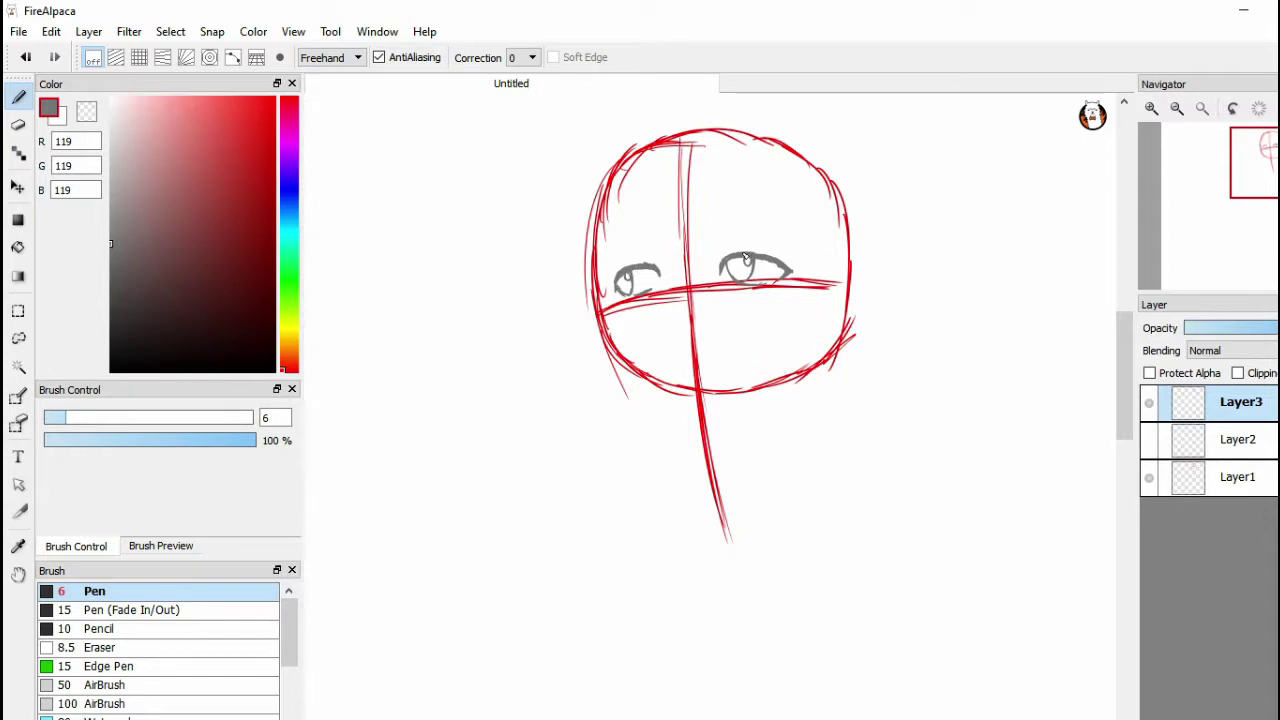
{"action": "left_click", "coordinate": [1149, 477]}
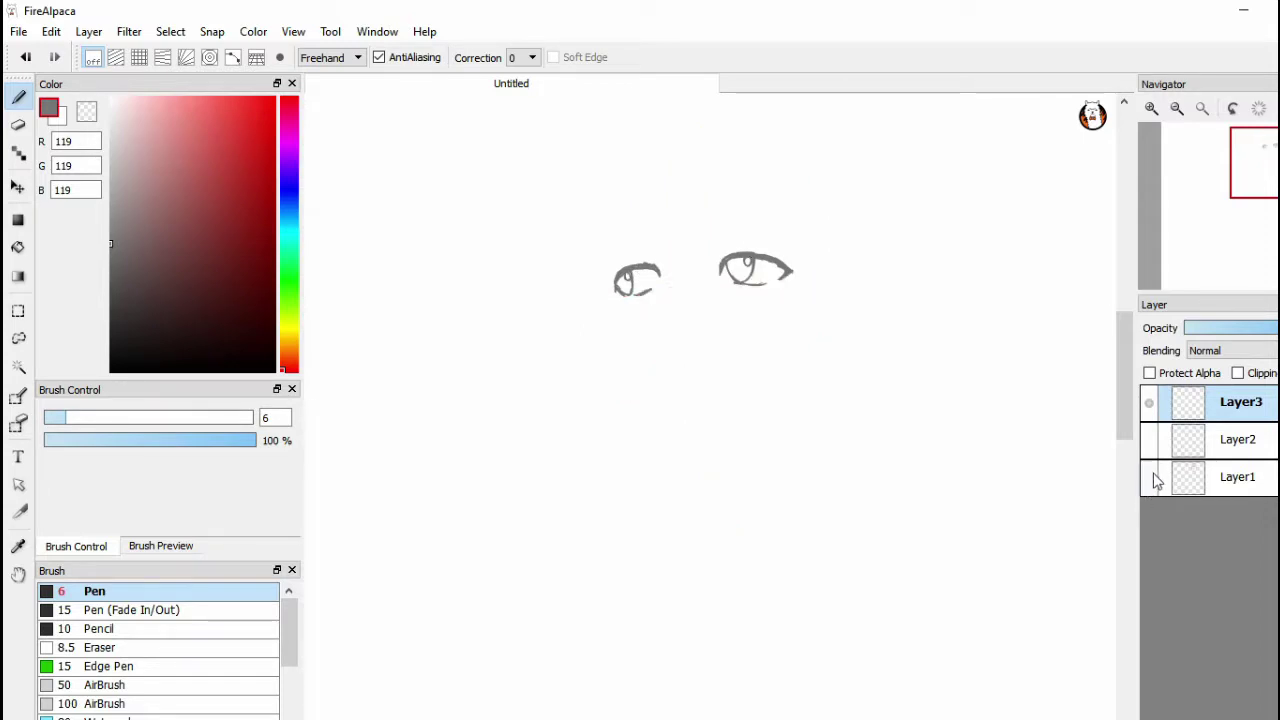
{"action": "left_click", "coordinate": [1149, 477]}
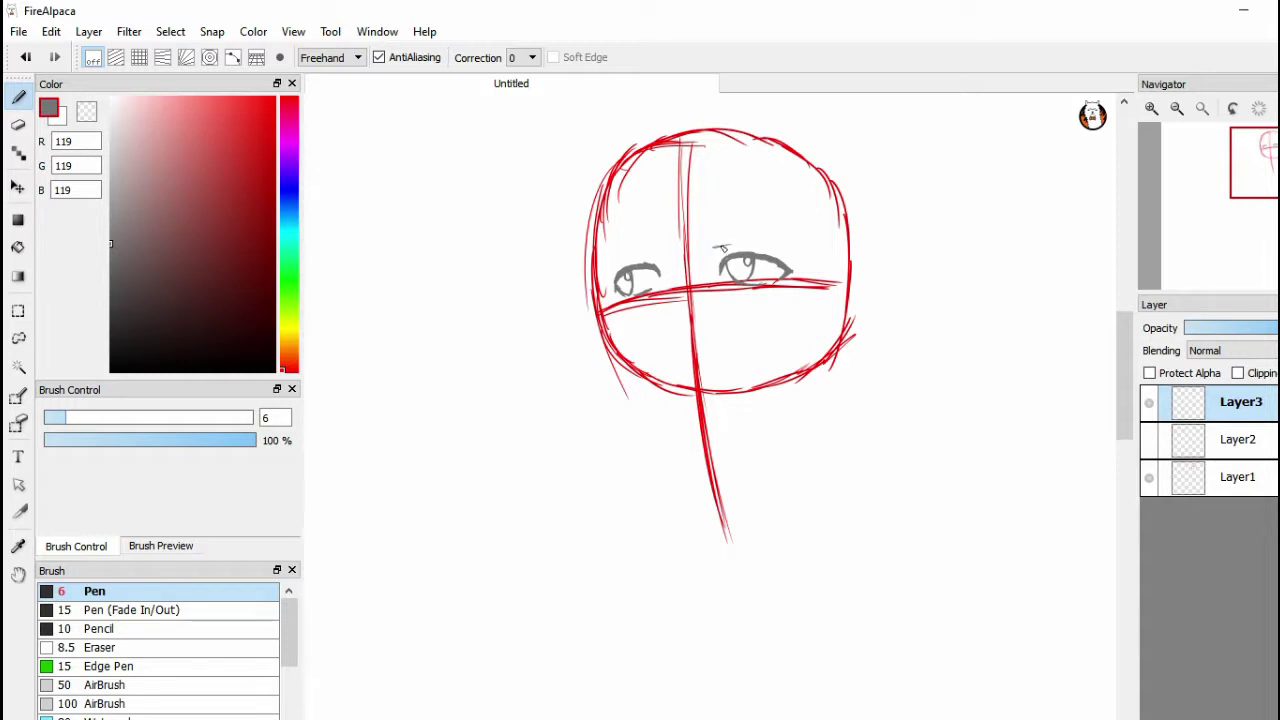
Draw a slanted grey eyebrow above each eye, checking their look with the guide layer hidden
{"action": "mouse_move", "coordinate": [748, 240]}
{"action": "left_mouse_down"}
{"action": "mouse_move", "coordinate": [790, 231]}
{"action": "mouse_move", "coordinate": [709, 244]}
{"action": "mouse_move", "coordinate": [791, 231]}
{"action": "left_mouse_up"}
{"action": "left_click", "coordinate": [1149, 477]}
{"action": "left_click", "coordinate": [1149, 477]}
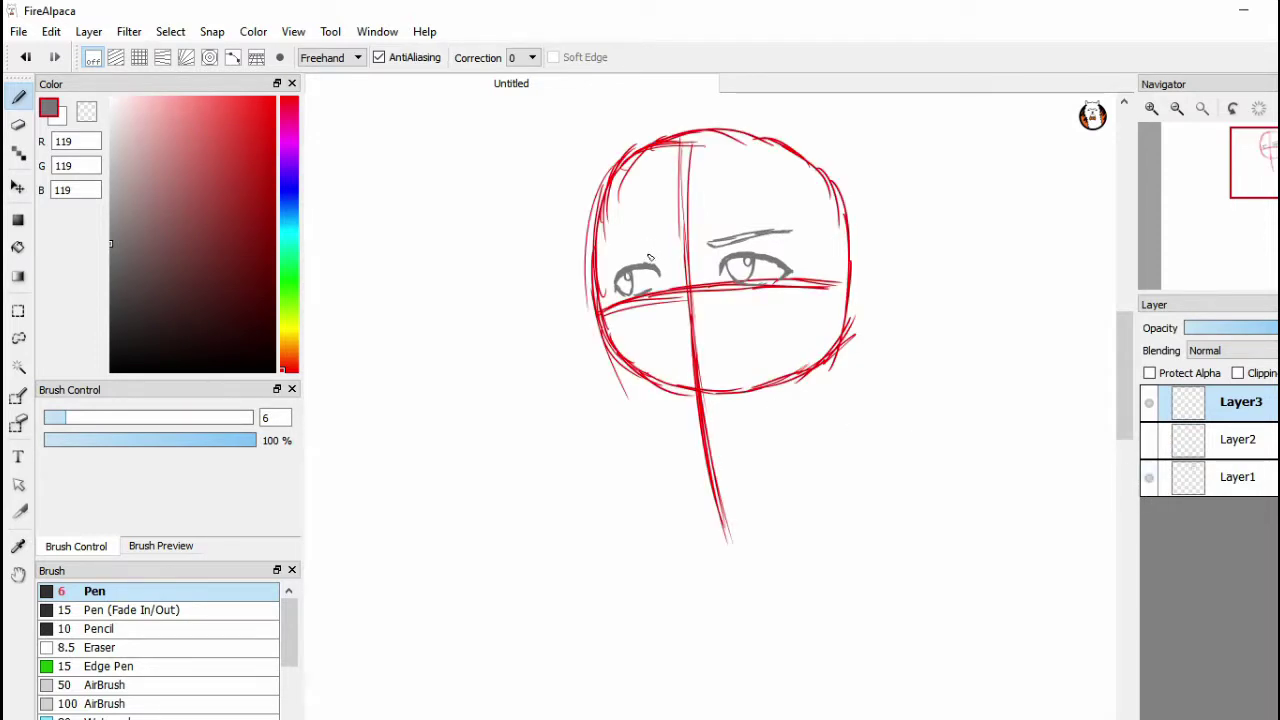
{"action": "mouse_move", "coordinate": [655, 258]}
{"action": "left_mouse_down"}
{"action": "mouse_move", "coordinate": [612, 254]}
{"action": "mouse_move", "coordinate": [637, 251]}
{"action": "mouse_move", "coordinate": [625, 252]}
{"action": "left_mouse_up"}
{"action": "left_click", "coordinate": [1151, 472]}
{"action": "left_click", "coordinate": [1151, 472]}
Examine the eyes and eyebrows with and without the red guides of Layer1
{"action": "left_click", "coordinate": [1149, 477]}
{"action": "left_click", "coordinate": [1149, 477]}
{"action": "left_click", "coordinate": [1149, 478]}
{"action": "left_click", "coordinate": [1149, 478]}
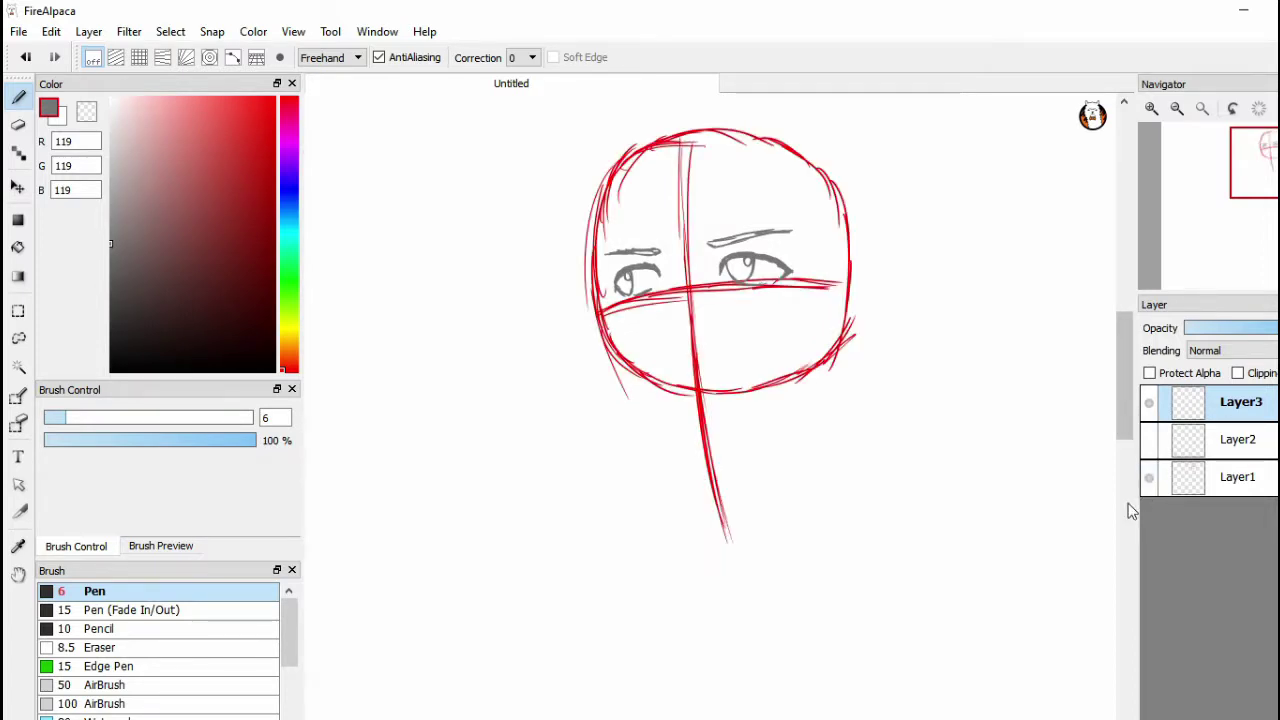
{"action": "left_click", "coordinate": [1150, 480]}
{"action": "left_click", "coordinate": [1150, 480]}
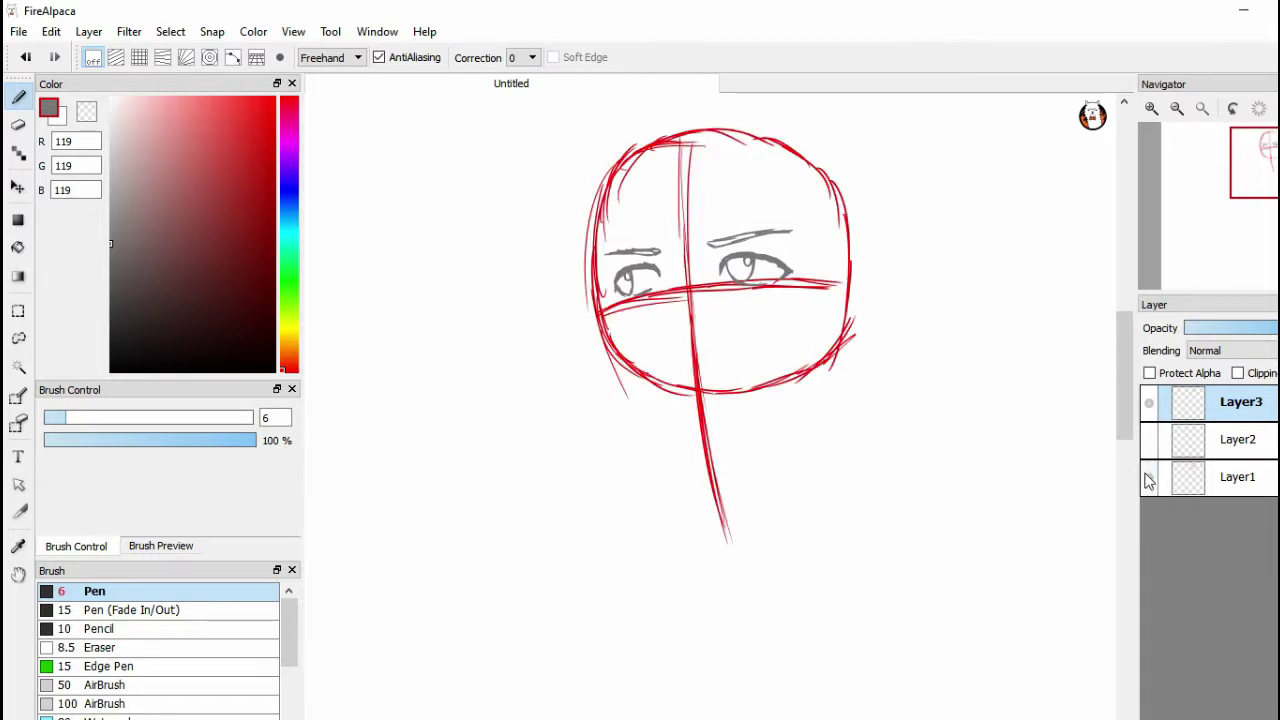
{"action": "left_click", "coordinate": [1149, 479]}
{"action": "left_click", "coordinate": [1149, 479]}
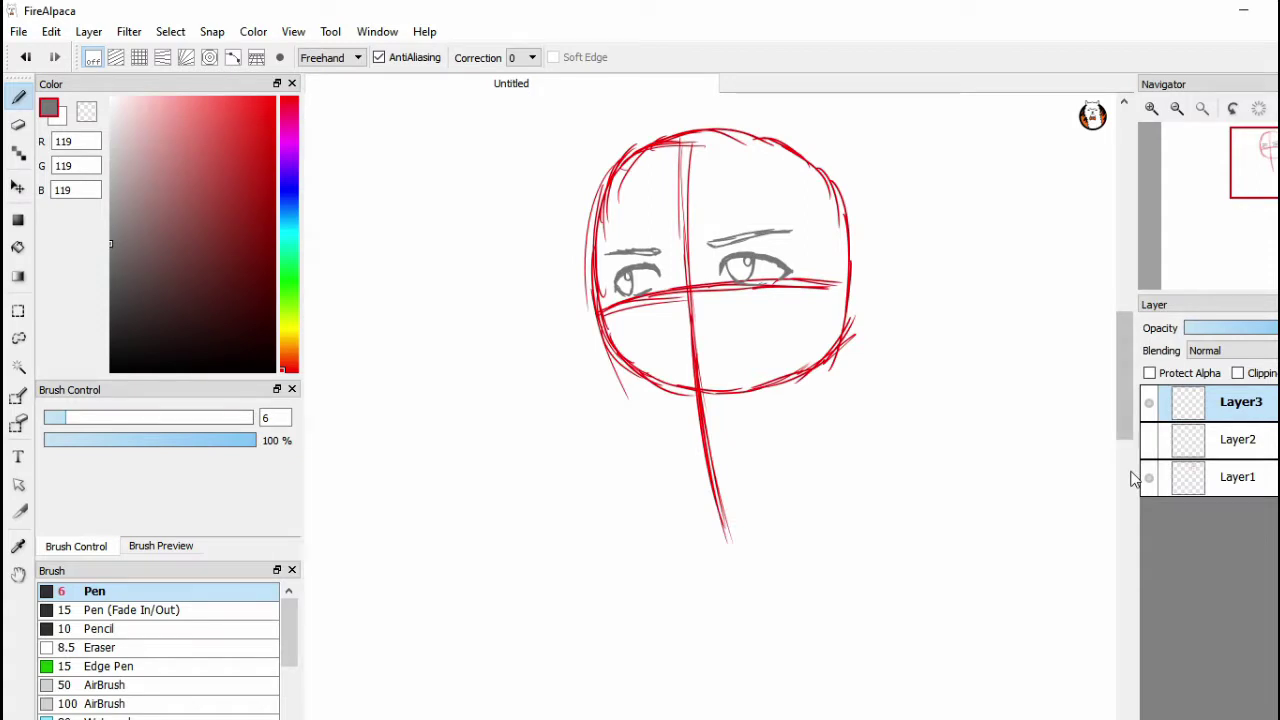
{"action": "left_click", "coordinate": [1149, 479]}
{"action": "left_click", "coordinate": [1149, 479]}
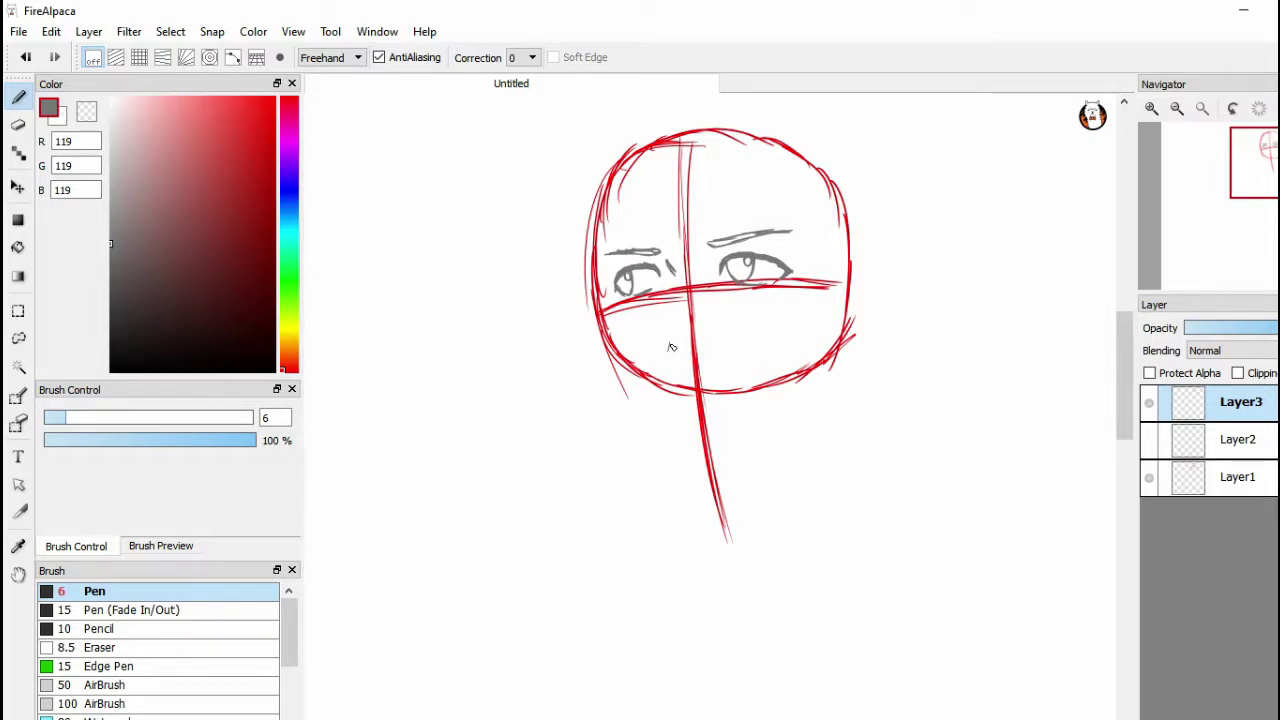
Try a nose sketch with a short nose line and nostril marks below the eyes, and undo it
{"action": "left_click_drag", "start_coordinate": [672, 344], "coordinate": [675, 373]}
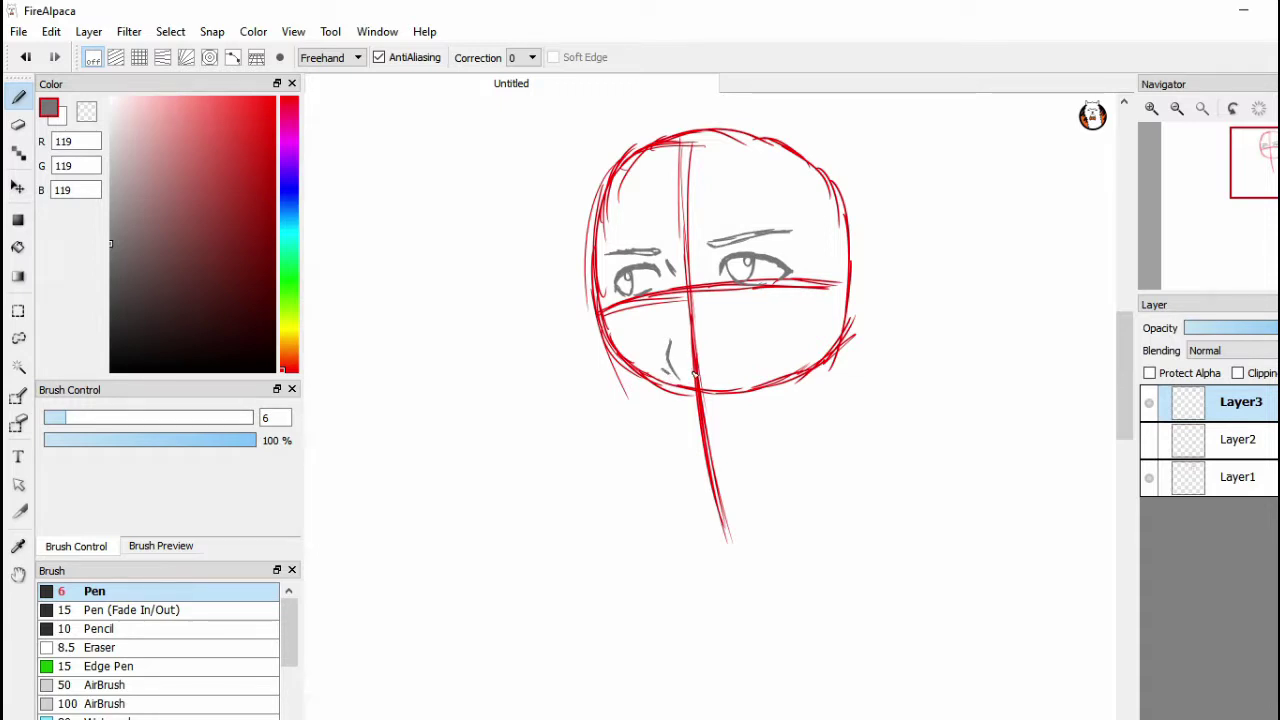
{"action": "left_click", "coordinate": [1150, 478]}
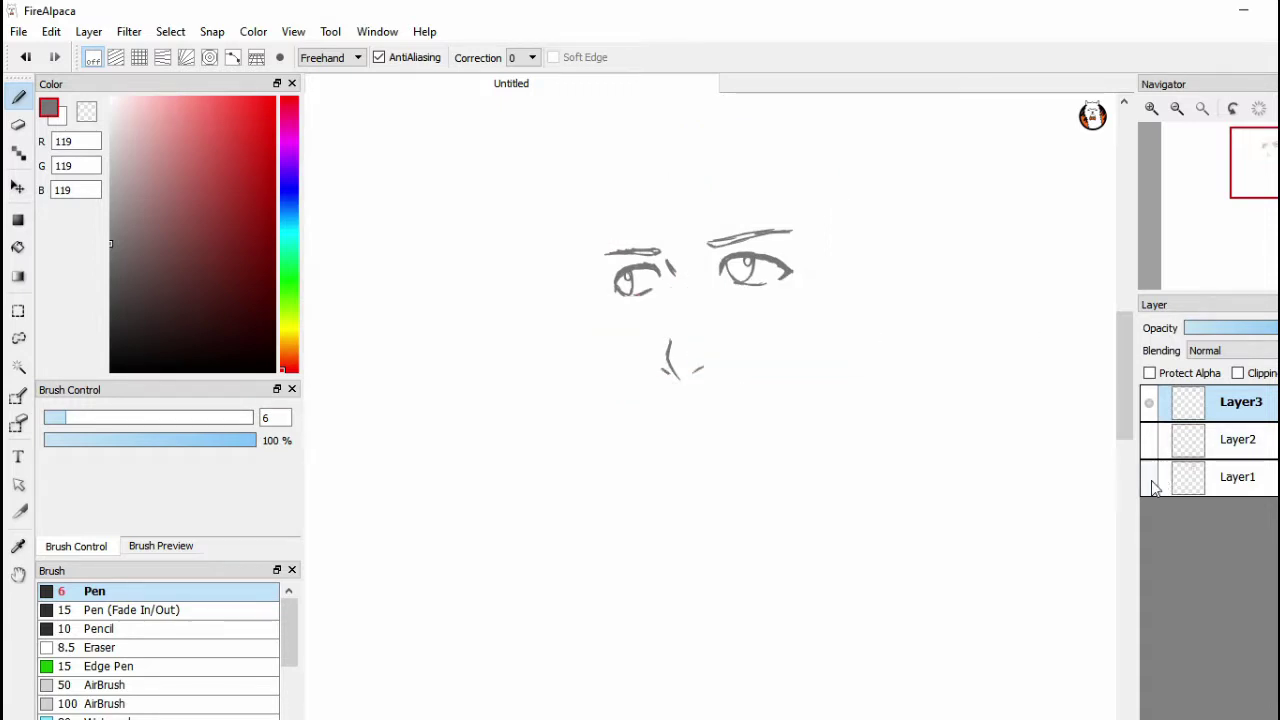
{"action": "left_click", "coordinate": [1150, 478]}
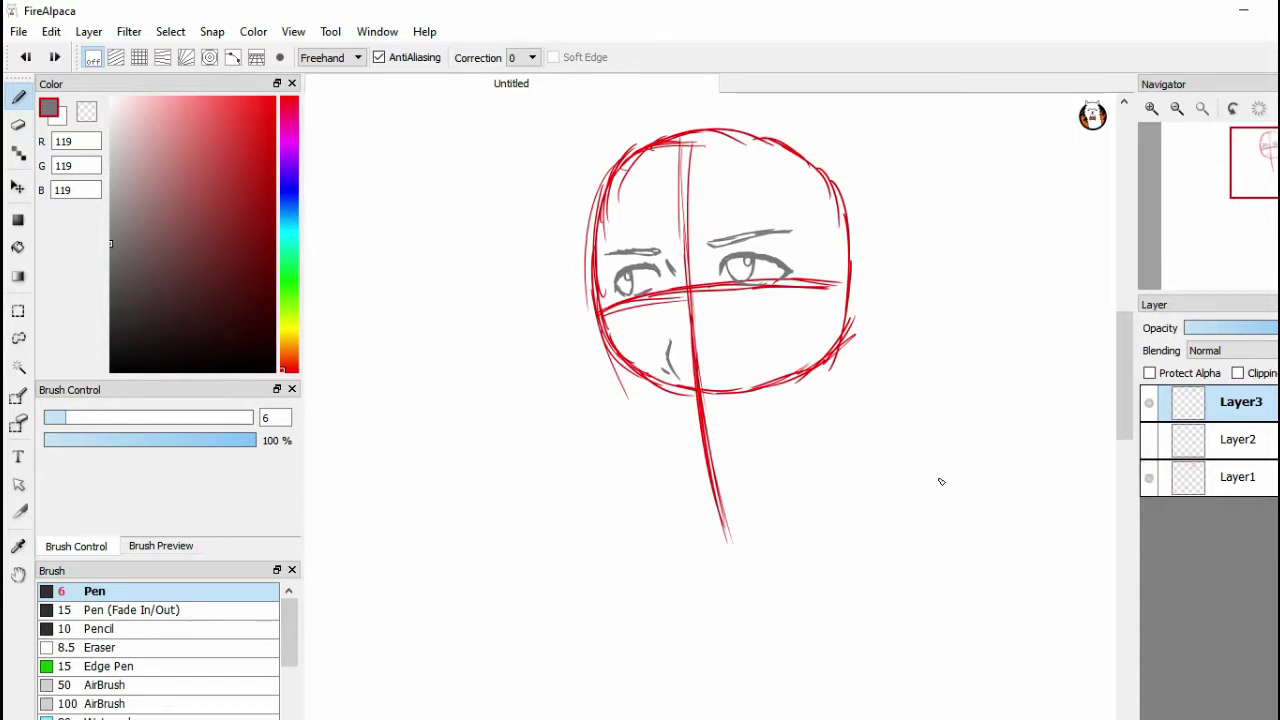
{"action": "key", "text": "ctrl+z"}
{"action": "key", "text": "ctrl+z"}
Move the eyes and eyebrows on Layer3 slightly down onto the eye line and return to the brush
{"action": "left_click", "coordinate": [17, 186]}
{"action": "left_click_drag", "start_coordinate": [766, 289], "coordinate": [770, 301]}
{"action": "left_click", "coordinate": [18, 96]}
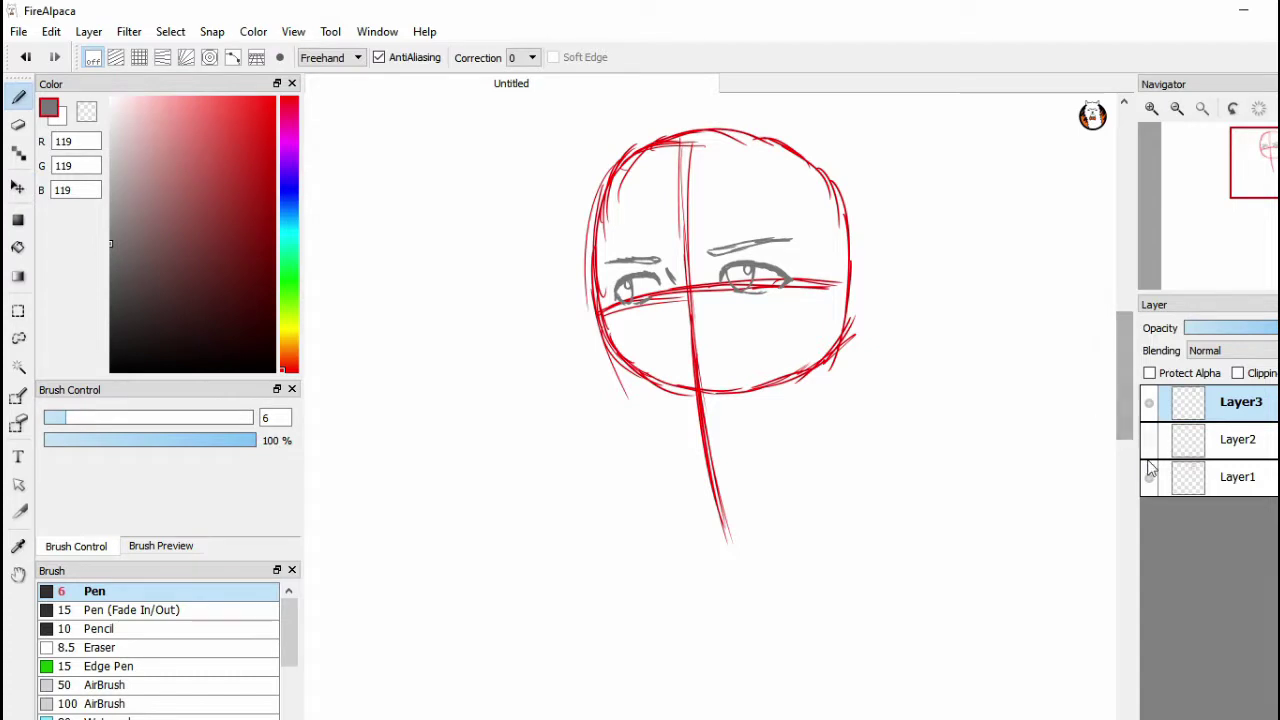
{"action": "left_click", "coordinate": [1149, 478]}
{"action": "left_click", "coordinate": [1149, 478]}
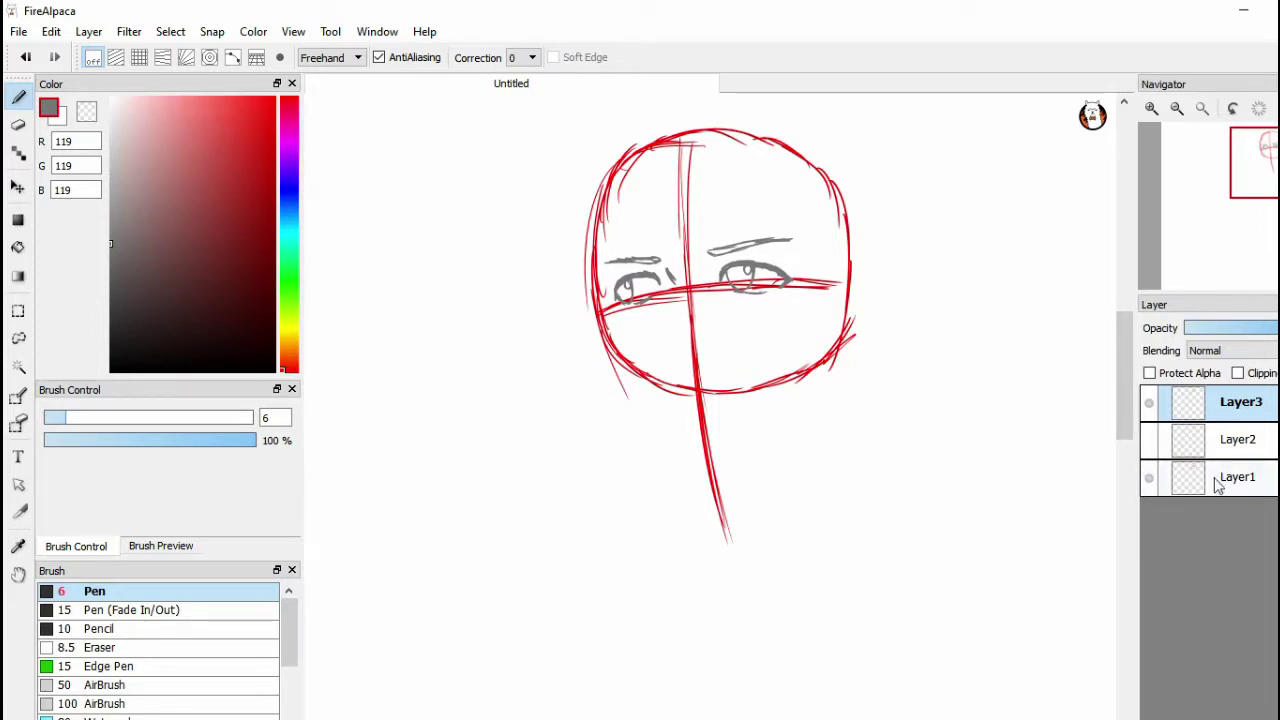
Add a new layer directly above Layer1 and set the pen colour to red (RGB 255, 15, 0)
{"action": "left_click", "coordinate": [1232, 443]}
{"action": "left_click", "coordinate": [1221, 481]}
{"action": "key", "text": "ctrl+shift+n"}
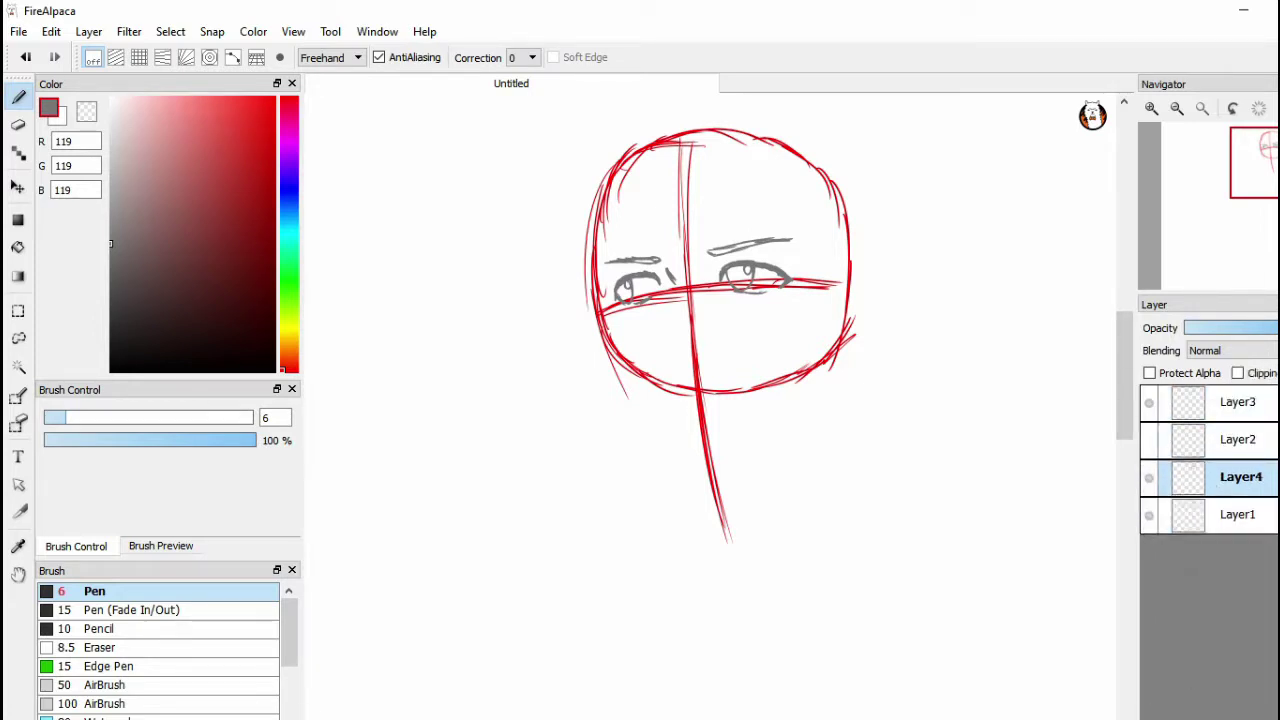
{"action": "left_click", "coordinate": [274, 98]}
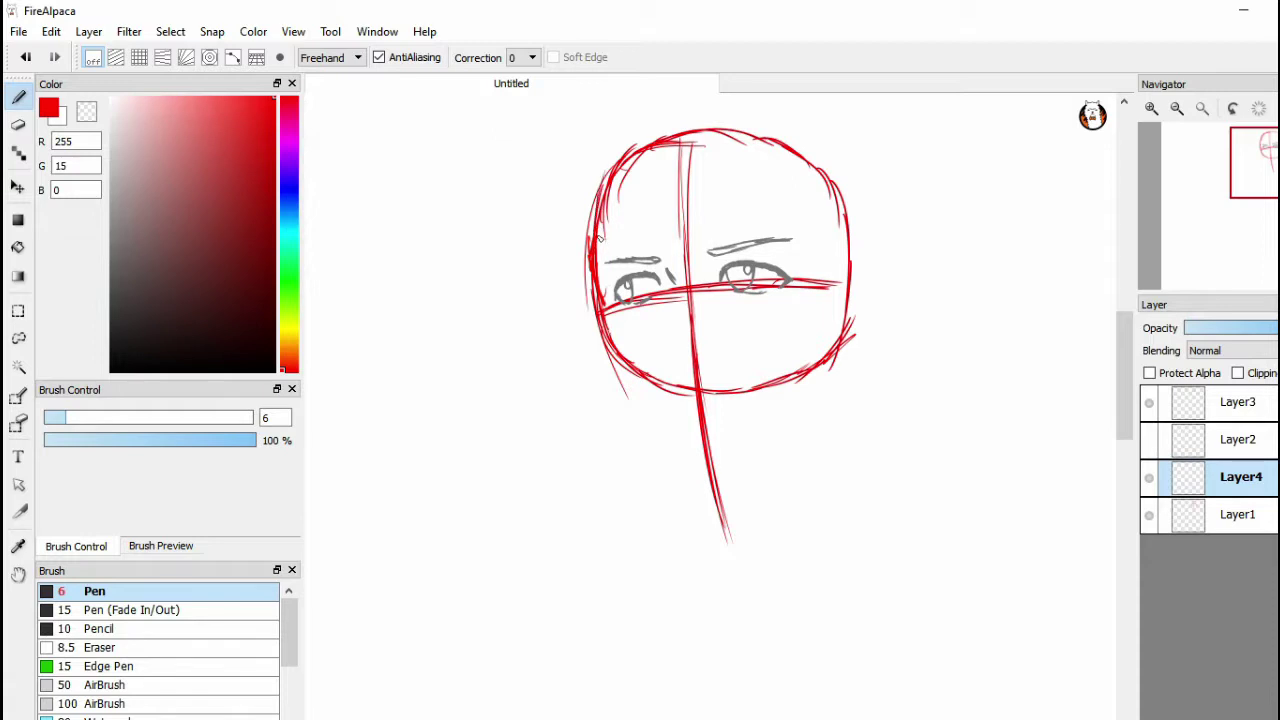
Draw the red head outline on Layer4 from the crown down the left cheek and jaw to the chin
{"action": "mouse_move", "coordinate": [603, 195]}
{"action": "left_mouse_down"}
{"action": "mouse_move", "coordinate": [650, 142]}
{"action": "mouse_move", "coordinate": [730, 126]}
{"action": "mouse_move", "coordinate": [768, 136]}
{"action": "left_mouse_up"}
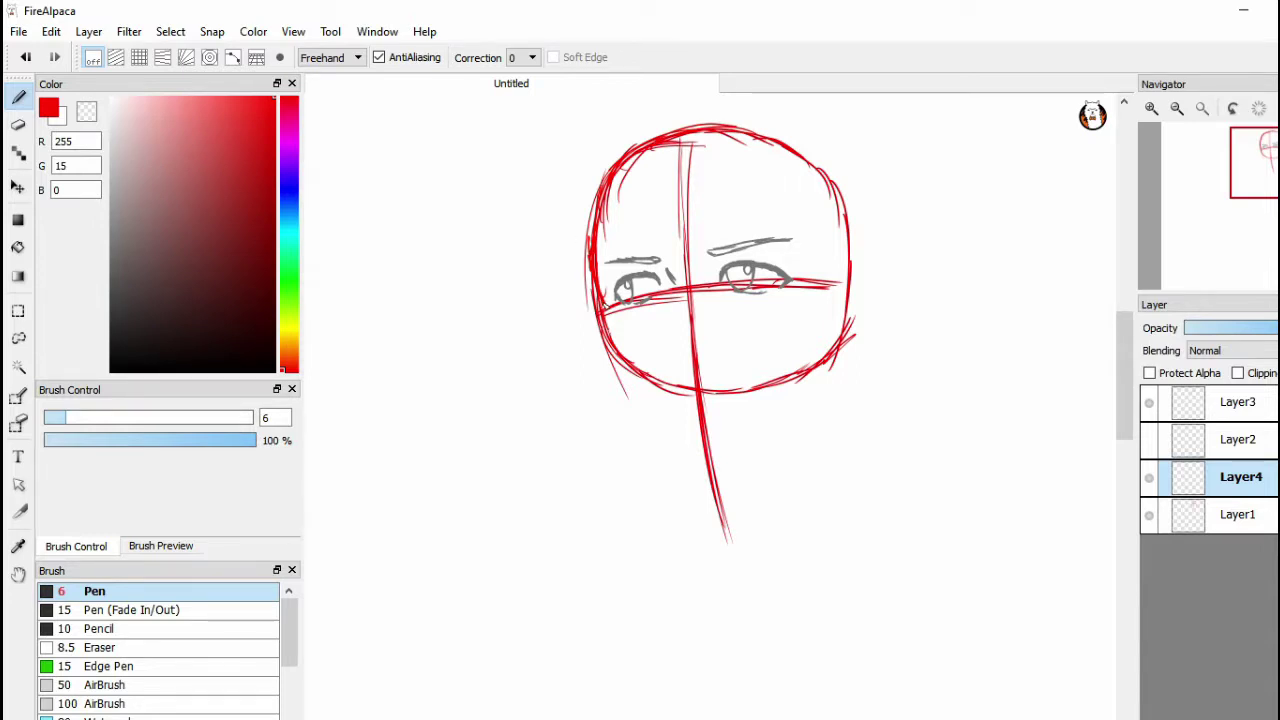
{"action": "mouse_move", "coordinate": [608, 333]}
{"action": "left_mouse_down"}
{"action": "mouse_move", "coordinate": [618, 395]}
{"action": "mouse_move", "coordinate": [650, 434]}
{"action": "left_mouse_up"}
{"action": "left_click_drag", "start_coordinate": [606, 356], "coordinate": [656, 454]}
{"action": "left_click_drag", "start_coordinate": [618, 392], "coordinate": [678, 470]}
{"action": "left_click_drag", "start_coordinate": [630, 416], "coordinate": [692, 494]}
{"action": "mouse_move", "coordinate": [648, 444]}
{"action": "left_mouse_down"}
{"action": "mouse_move", "coordinate": [712, 513]}
{"action": "mouse_move", "coordinate": [687, 490]}
{"action": "mouse_move", "coordinate": [744, 500]}
{"action": "left_mouse_up"}
{"action": "left_click", "coordinate": [1154, 513]}
{"action": "left_click", "coordinate": [1155, 512]}
{"action": "left_click", "coordinate": [1151, 480]}
{"action": "left_click", "coordinate": [1153, 480]}
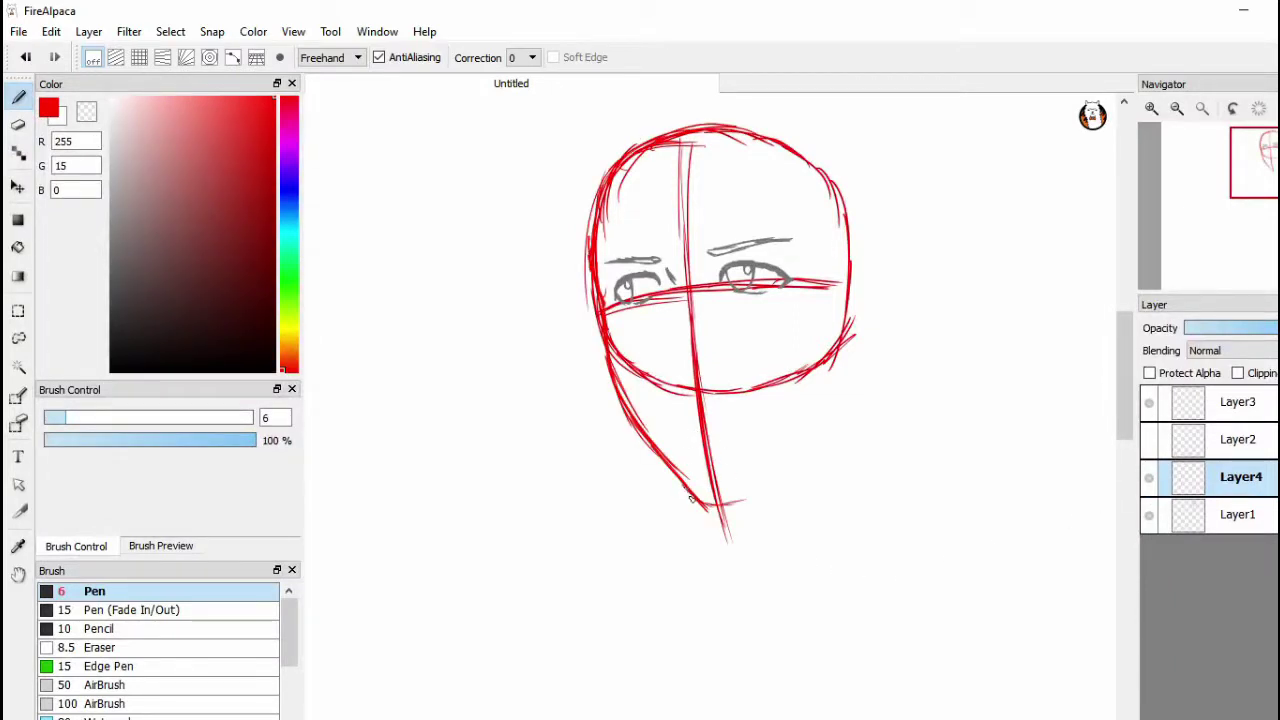
Complete the red head outline on Layer4 along the right jaw, side and crown, and hide Layer1
{"action": "mouse_move", "coordinate": [708, 507]}
{"action": "left_mouse_down"}
{"action": "mouse_move", "coordinate": [768, 485]}
{"action": "mouse_move", "coordinate": [812, 430]}
{"action": "mouse_move", "coordinate": [808, 445]}
{"action": "mouse_move", "coordinate": [852, 332]}
{"action": "mouse_move", "coordinate": [848, 368]}
{"action": "mouse_move", "coordinate": [851, 212]}
{"action": "mouse_move", "coordinate": [818, 154]}
{"action": "mouse_move", "coordinate": [752, 126]}
{"action": "mouse_move", "coordinate": [622, 150]}
{"action": "left_mouse_up"}
{"action": "left_click", "coordinate": [1152, 513]}
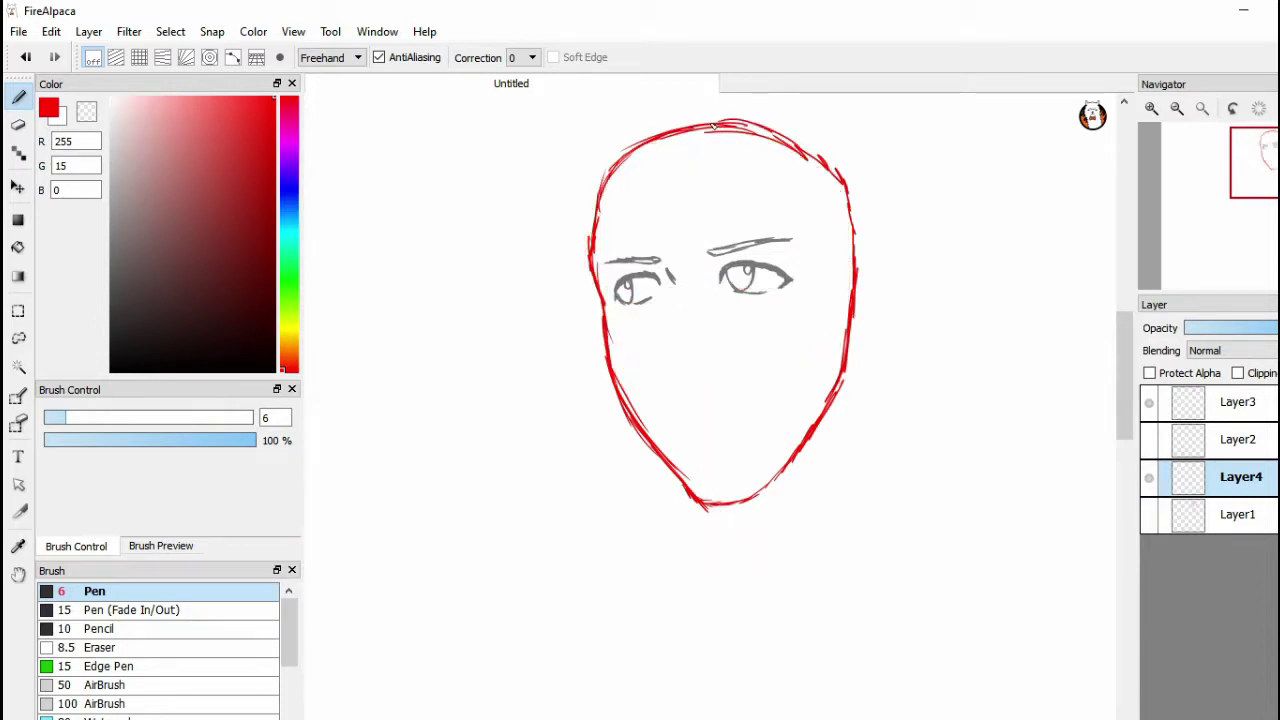
{"action": "mouse_move", "coordinate": [706, 126]}
{"action": "left_mouse_down"}
{"action": "mouse_move", "coordinate": [616, 173]}
{"action": "mouse_move", "coordinate": [598, 233]}
{"action": "left_mouse_up"}
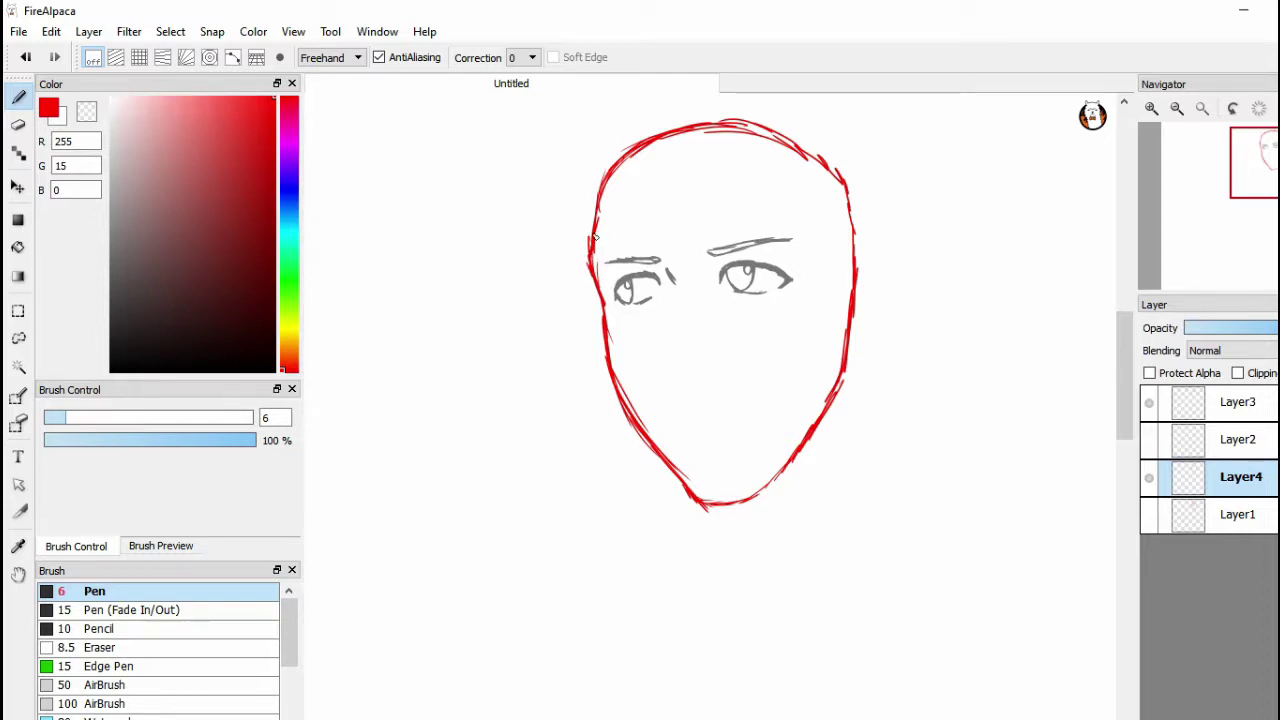
Draw a slightly higher red crown on Layer4 and erase the lower crown and left temple lines with an eraser size of 14.9
{"action": "mouse_move", "coordinate": [592, 246]}
{"action": "left_mouse_down"}
{"action": "mouse_move", "coordinate": [607, 172]}
{"action": "mouse_move", "coordinate": [665, 119]}
{"action": "mouse_move", "coordinate": [624, 141]}
{"action": "mouse_move", "coordinate": [724, 118]}
{"action": "mouse_move", "coordinate": [684, 115]}
{"action": "mouse_move", "coordinate": [778, 122]}
{"action": "left_mouse_up"}
{"action": "mouse_move", "coordinate": [847, 332]}
{"action": "left_mouse_down"}
{"action": "mouse_move", "coordinate": [862, 244]}
{"action": "mouse_move", "coordinate": [852, 167]}
{"action": "mouse_move", "coordinate": [782, 118]}
{"action": "mouse_move", "coordinate": [718, 113]}
{"action": "left_mouse_up"}
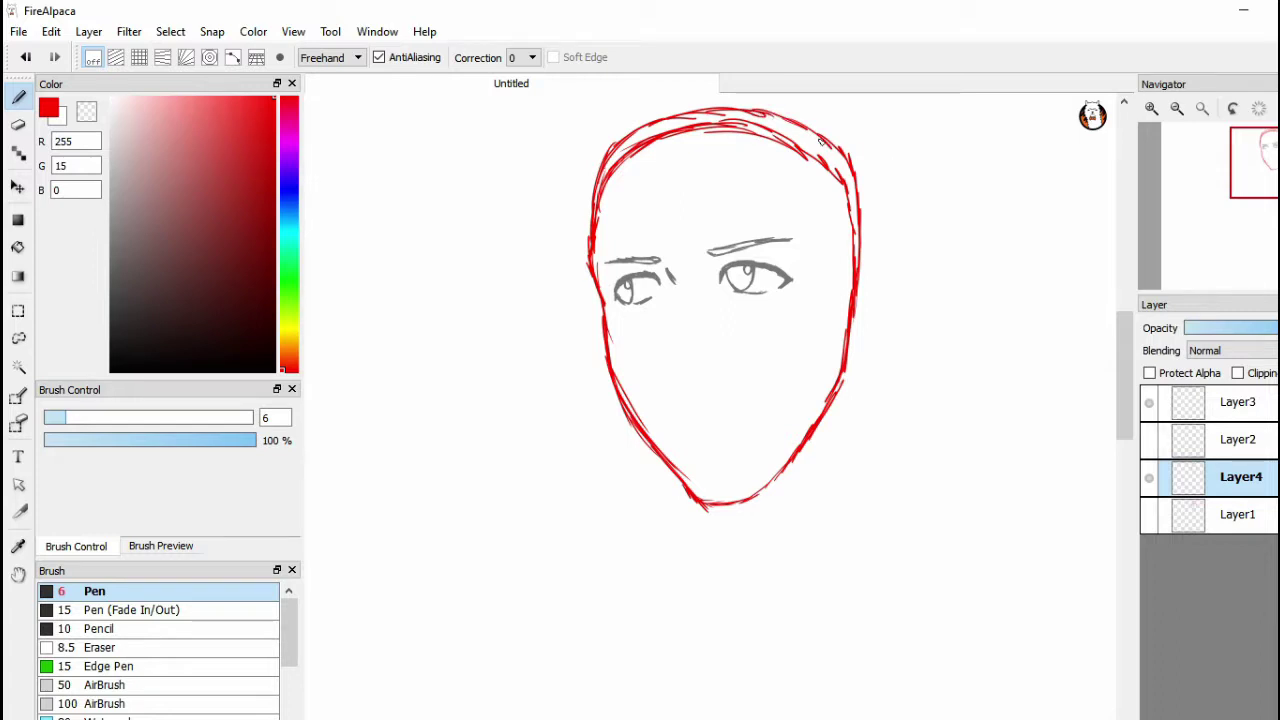
{"action": "left_click", "coordinate": [18, 125]}
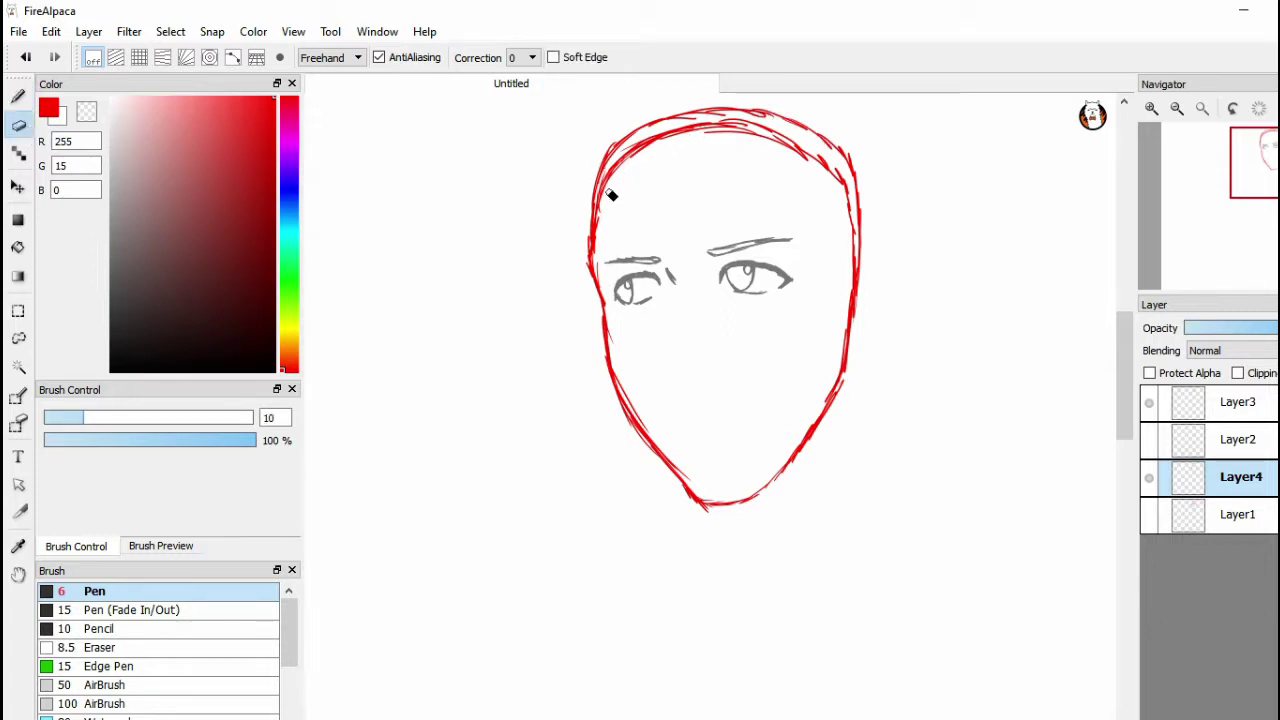
{"action": "mouse_move", "coordinate": [611, 186]}
{"action": "left_mouse_down"}
{"action": "mouse_move", "coordinate": [600, 206]}
{"action": "mouse_move", "coordinate": [649, 143]}
{"action": "mouse_move", "coordinate": [678, 138]}
{"action": "left_mouse_up"}
{"action": "left_click_drag", "start_coordinate": [83, 417], "coordinate": [105, 417]}
{"action": "mouse_move", "coordinate": [622, 161]}
{"action": "left_mouse_down"}
{"action": "mouse_move", "coordinate": [666, 135]}
{"action": "mouse_move", "coordinate": [644, 146]}
{"action": "mouse_move", "coordinate": [734, 128]}
{"action": "mouse_move", "coordinate": [829, 174]}
{"action": "mouse_move", "coordinate": [799, 148]}
{"action": "mouse_move", "coordinate": [716, 138]}
{"action": "mouse_move", "coordinate": [740, 128]}
{"action": "mouse_move", "coordinate": [719, 137]}
{"action": "mouse_move", "coordinate": [817, 162]}
{"action": "mouse_move", "coordinate": [851, 225]}
{"action": "left_mouse_up"}
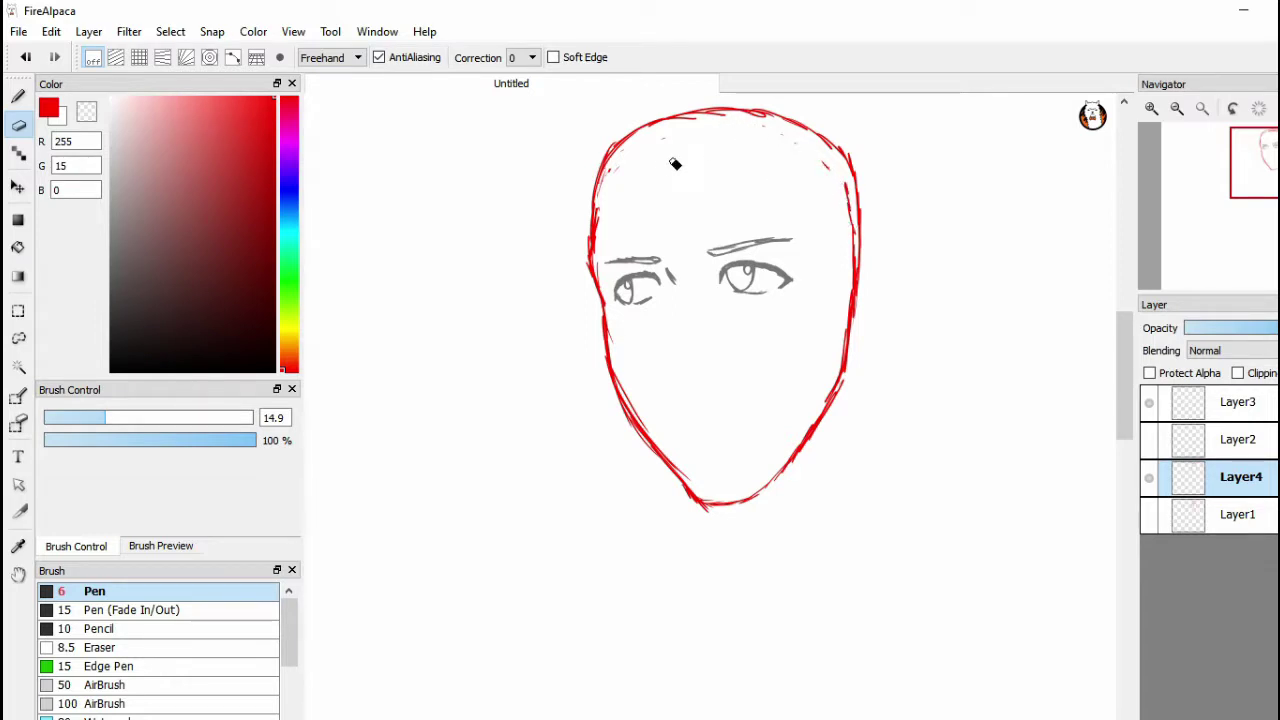
{"action": "left_click_drag", "start_coordinate": [609, 189], "coordinate": [596, 260]}
Redraw the left temple and crown of the head outline on Layer4 with the red size 6 pen
{"action": "key", "text": "b"}
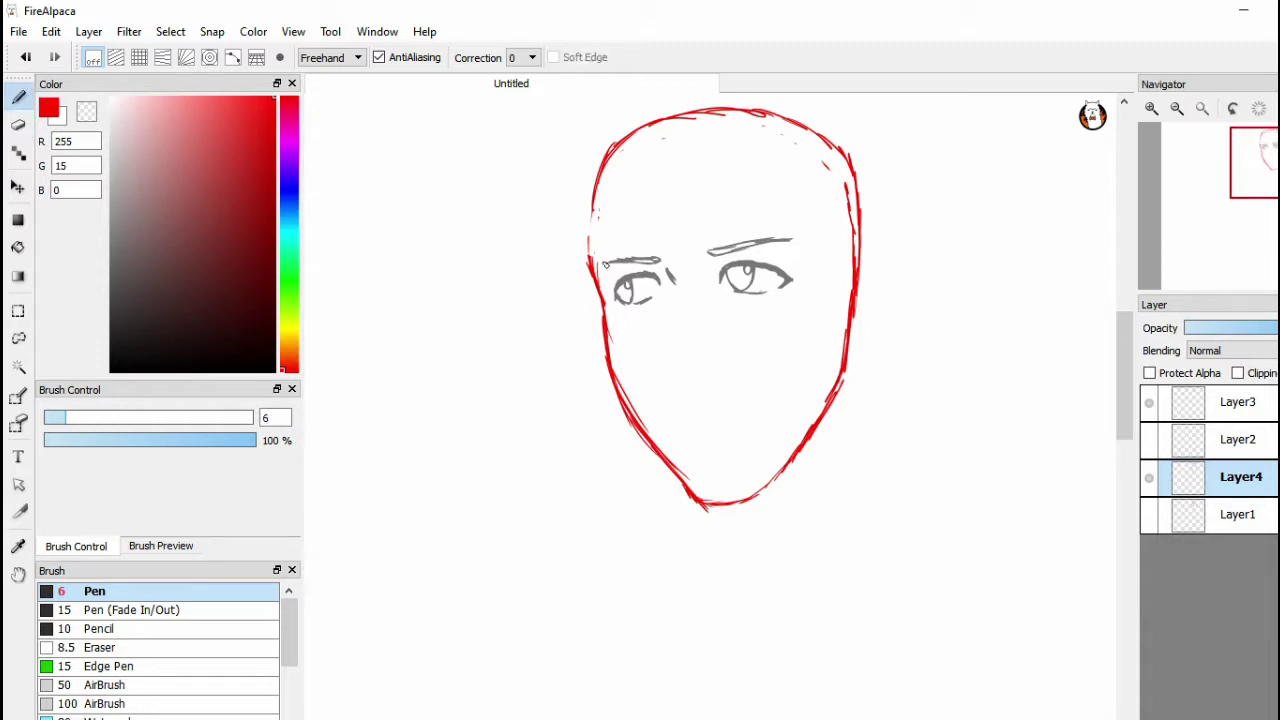
{"action": "mouse_move", "coordinate": [590, 257]}
{"action": "left_mouse_down"}
{"action": "mouse_move", "coordinate": [599, 168]}
{"action": "mouse_move", "coordinate": [589, 208]}
{"action": "mouse_move", "coordinate": [618, 147]}
{"action": "mouse_move", "coordinate": [606, 170]}
{"action": "mouse_move", "coordinate": [678, 111]}
{"action": "mouse_move", "coordinate": [647, 133]}
{"action": "mouse_move", "coordinate": [800, 128]}
{"action": "left_mouse_up"}
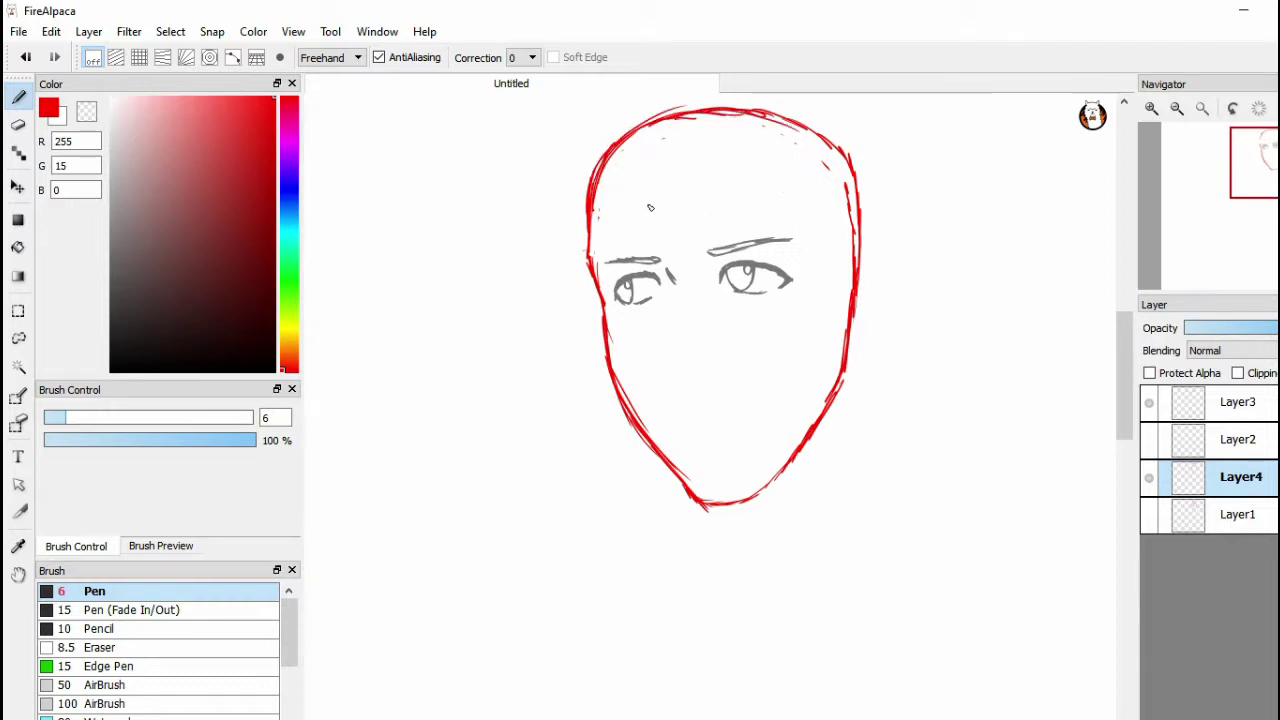
{"action": "mouse_move", "coordinate": [589, 240]}
{"action": "left_mouse_down"}
{"action": "mouse_move", "coordinate": [627, 137]}
{"action": "mouse_move", "coordinate": [603, 172]}
{"action": "mouse_move", "coordinate": [679, 110]}
{"action": "mouse_move", "coordinate": [643, 134]}
{"action": "mouse_move", "coordinate": [720, 113]}
{"action": "mouse_move", "coordinate": [640, 131]}
{"action": "mouse_move", "coordinate": [719, 104]}
{"action": "mouse_move", "coordinate": [806, 122]}
{"action": "mouse_move", "coordinate": [848, 158]}
{"action": "left_mouse_up"}
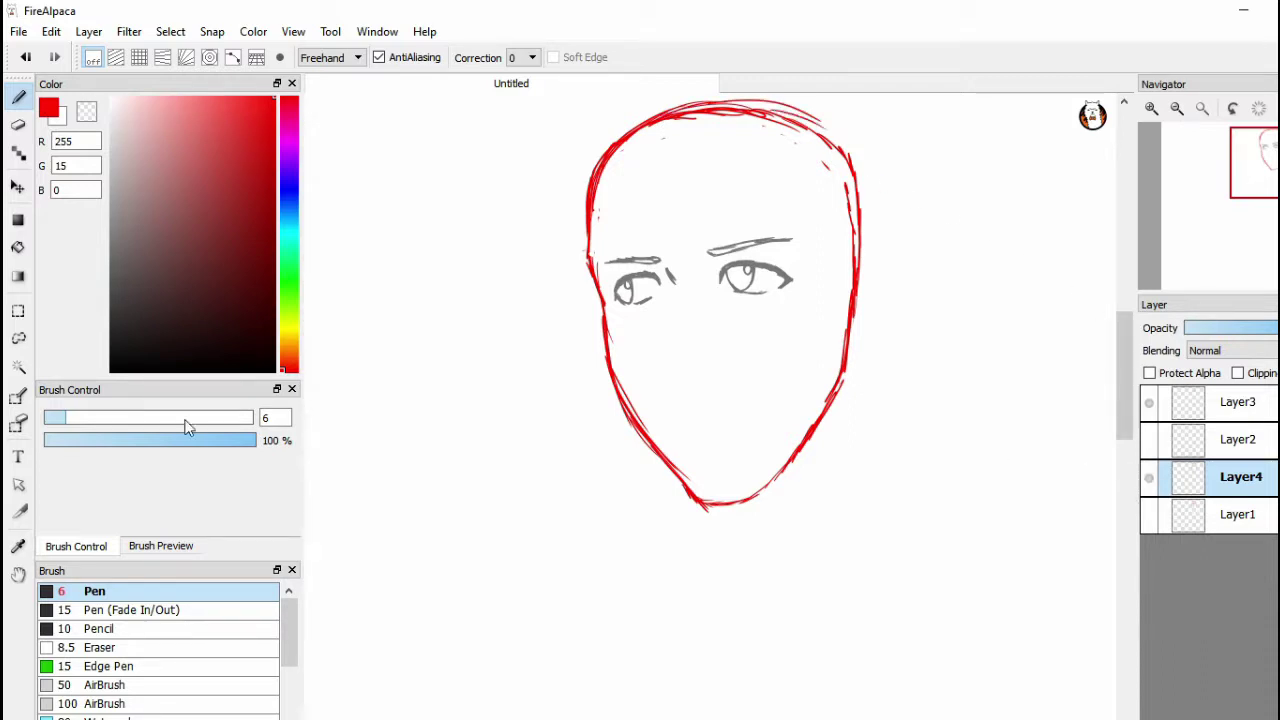
Select the eye area with a rectangle, transform the eyes and eyebrows on Layer3 slightly down and to the right, and deselect
{"action": "left_click", "coordinate": [18, 311]}
{"action": "left_click_drag", "start_coordinate": [471, 205], "coordinate": [781, 324]}
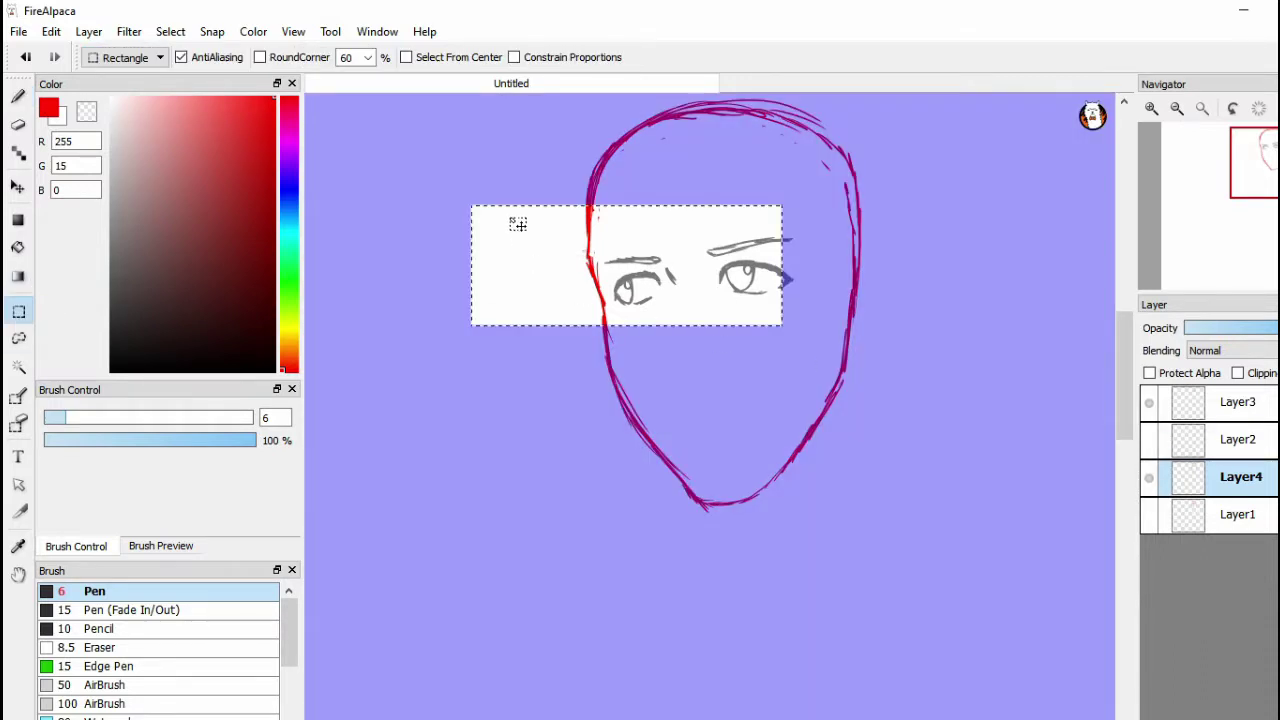
{"action": "left_click_drag", "start_coordinate": [958, 346], "coordinate": [1118, 466]}
{"action": "left_click_drag", "start_coordinate": [873, 196], "coordinate": [565, 406]}
{"action": "left_click", "coordinate": [1233, 410]}
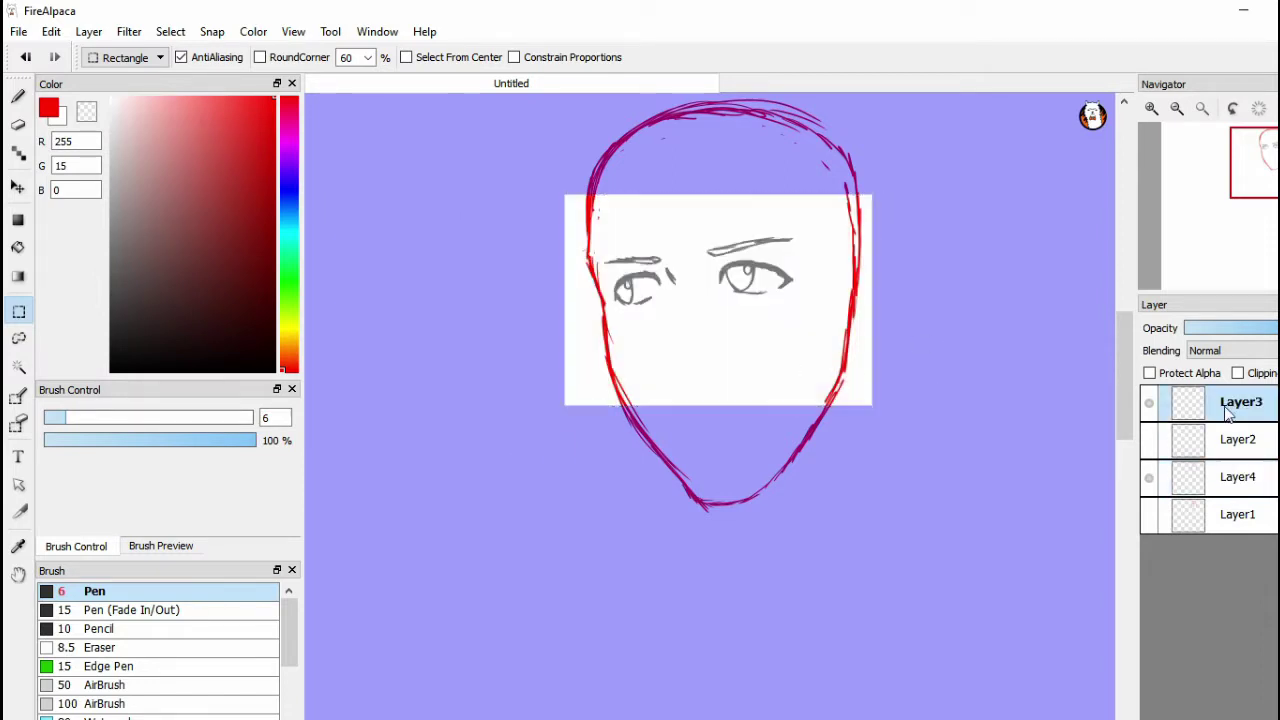
{"action": "key", "text": "ctrl+t"}
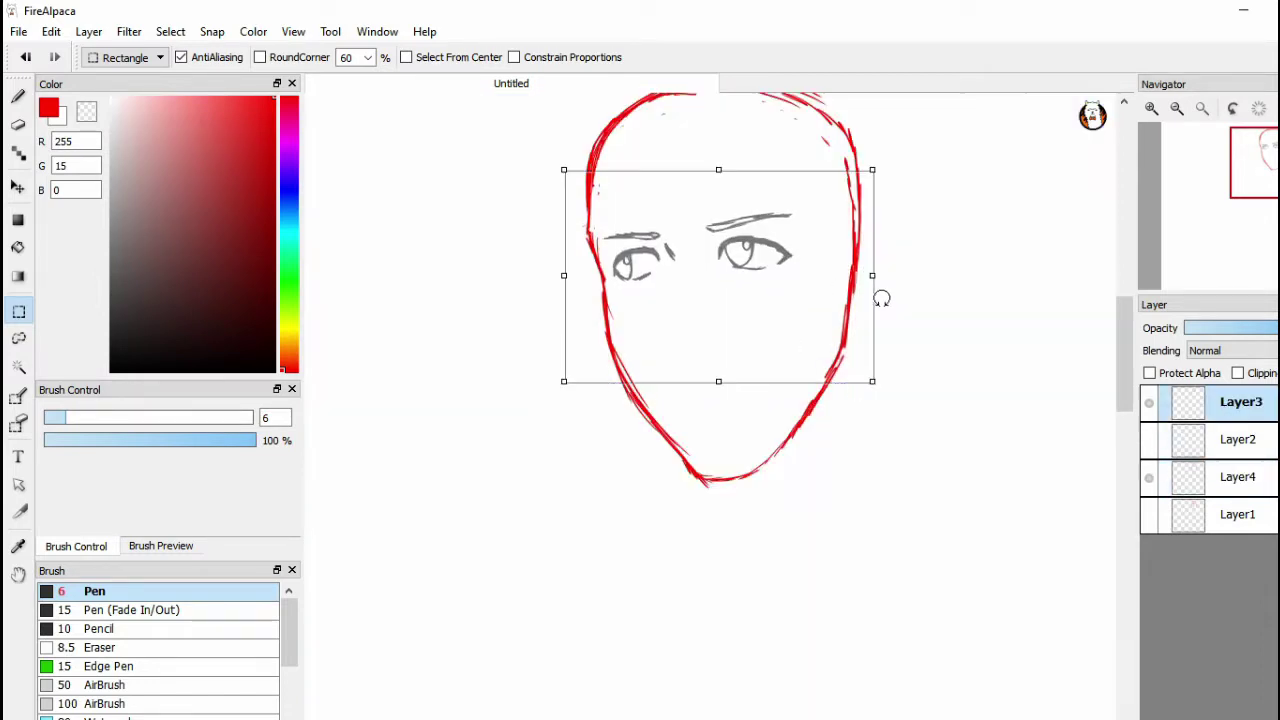
{"action": "left_click_drag", "start_coordinate": [844, 338], "coordinate": [849, 346]}
{"action": "key", "text": "Return"}
{"action": "key", "text": "ctrl+d"}
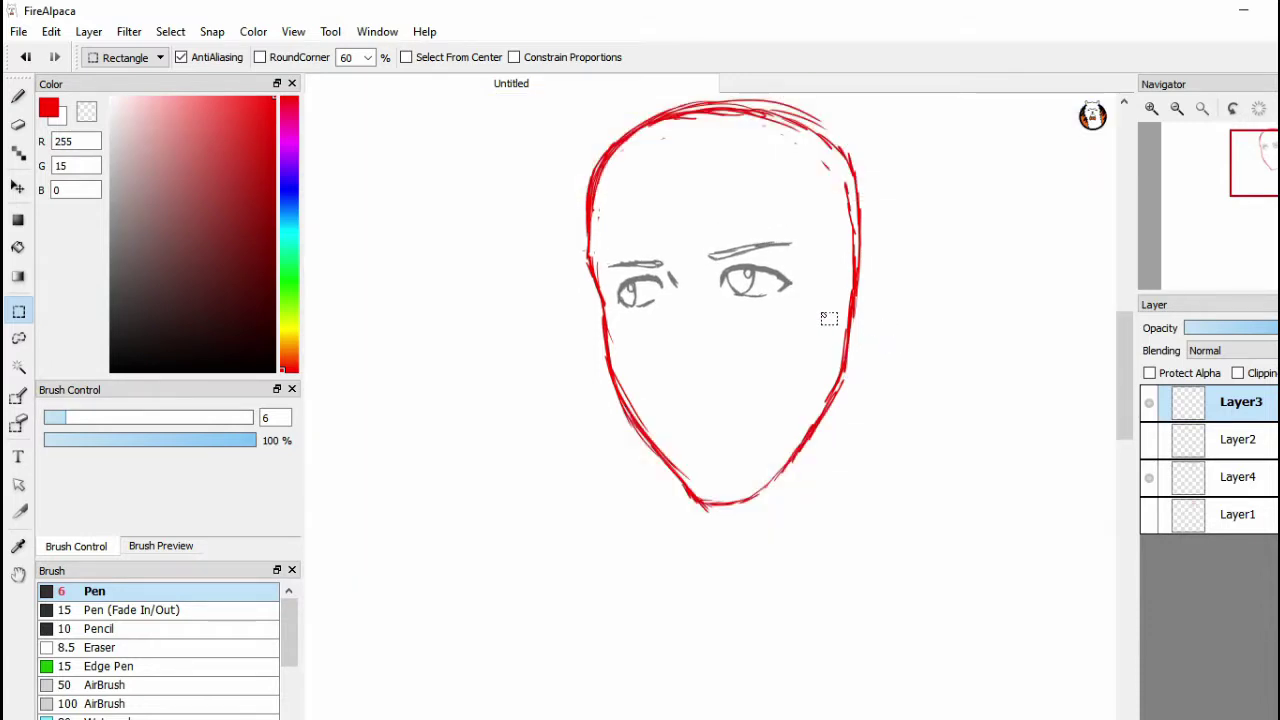
Return to the brush and pick the grey (RGB 119, 119, 119) from the eye lines
{"action": "key", "text": "b"}
{"action": "left_click", "coordinate": [783, 287], "text": "alt"}
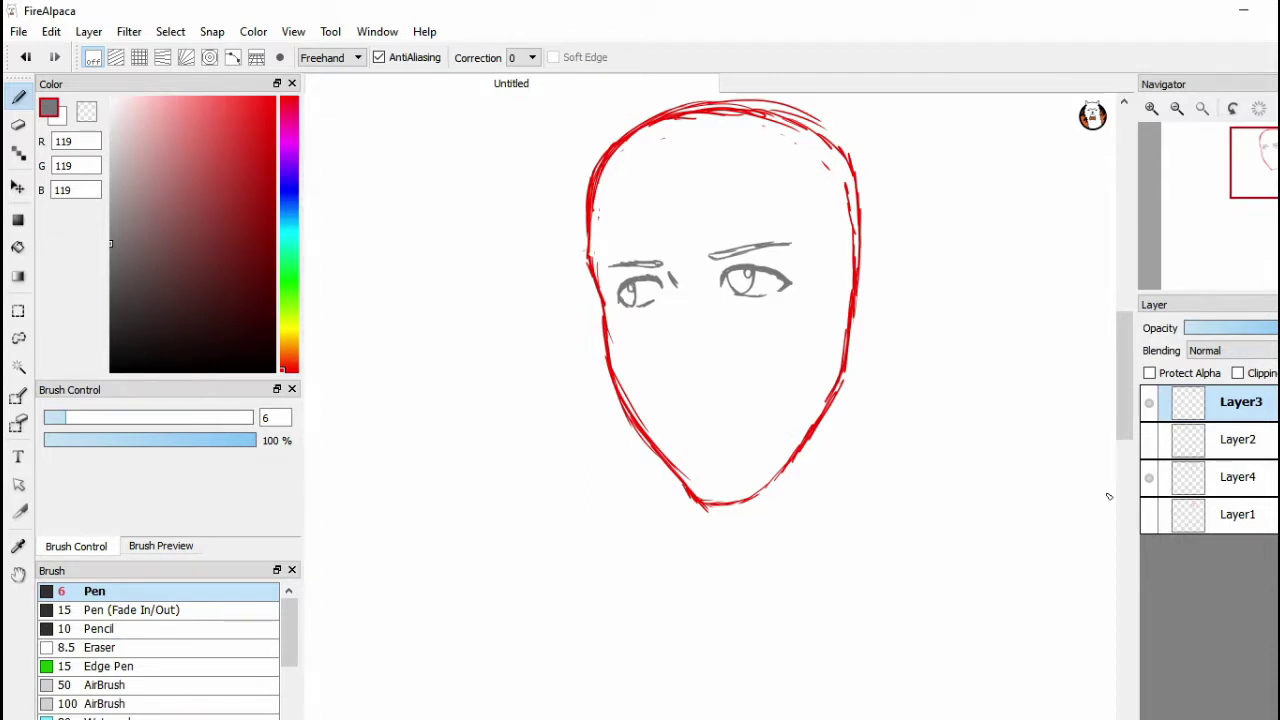
{"action": "left_click", "coordinate": [1149, 510]}
{"action": "left_click", "coordinate": [1149, 510]}
{"action": "left_click", "coordinate": [1149, 484]}
{"action": "left_click", "coordinate": [1149, 484]}
Try V-shaped grey fringe strands falling from the forehead to between the eyes on Layer3, and undo them
{"action": "mouse_move", "coordinate": [762, 186]}
{"action": "left_mouse_down"}
{"action": "mouse_move", "coordinate": [732, 236]}
{"action": "mouse_move", "coordinate": [690, 268]}
{"action": "left_mouse_up"}
{"action": "key", "text": "ctrl+z"}
{"action": "key", "text": "ctrl+z"}
{"action": "key", "text": "ctrl+z"}
{"action": "key", "text": "ctrl+z"}
{"action": "left_click_drag", "start_coordinate": [746, 211], "coordinate": [721, 232]}
{"action": "left_click_drag", "start_coordinate": [703, 281], "coordinate": [703, 301]}
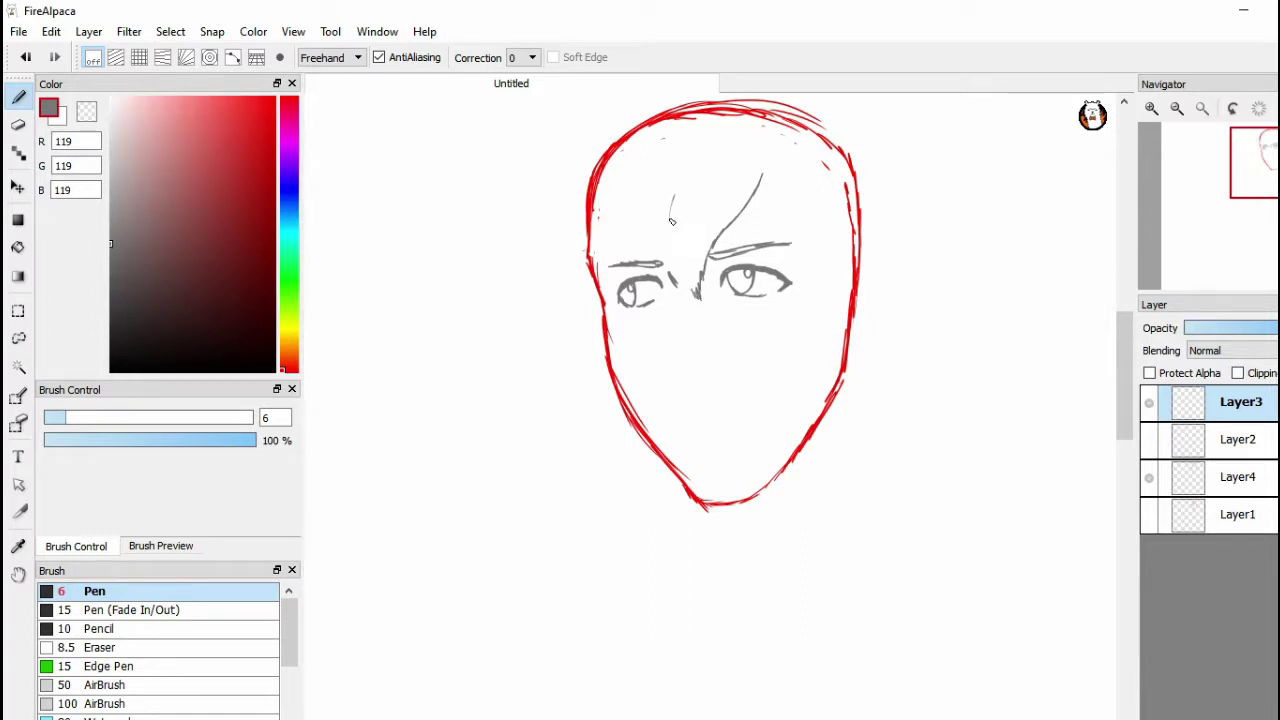
{"action": "mouse_move", "coordinate": [671, 228]}
{"action": "left_mouse_down"}
{"action": "mouse_move", "coordinate": [672, 208]}
{"action": "mouse_move", "coordinate": [667, 255]}
{"action": "mouse_move", "coordinate": [684, 282]}
{"action": "mouse_move", "coordinate": [678, 268]}
{"action": "left_mouse_up"}
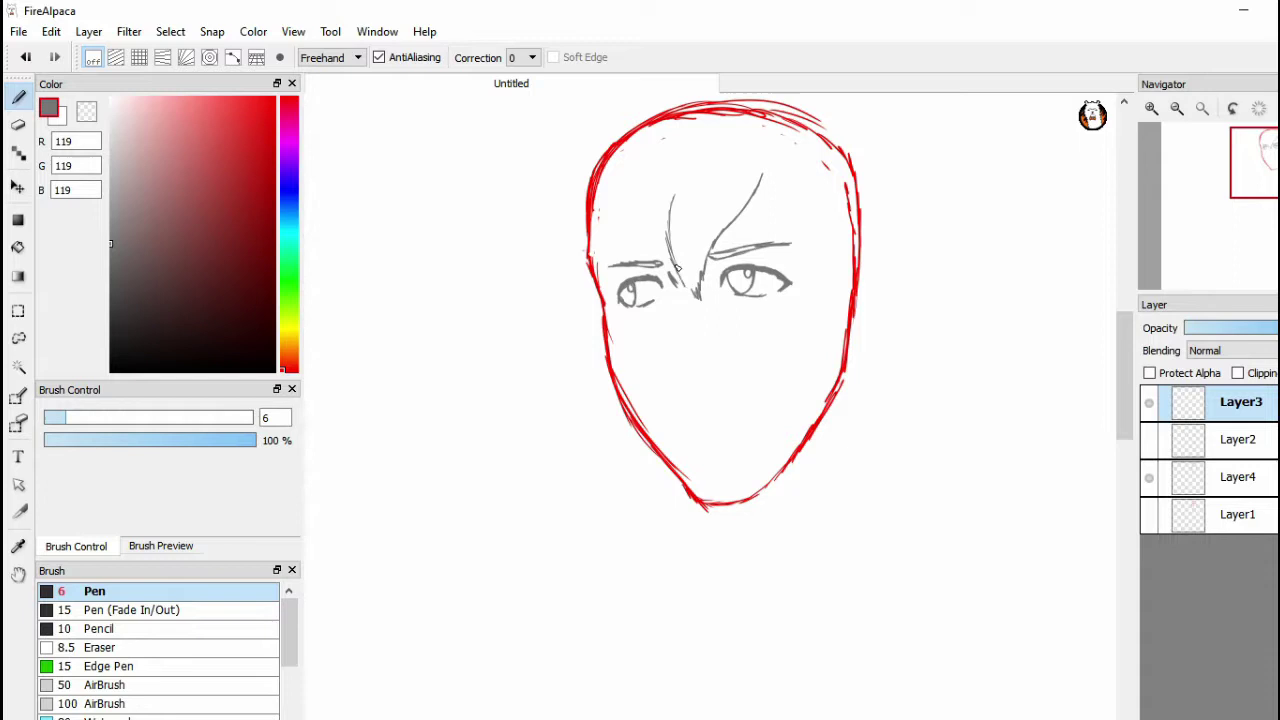
{"action": "left_click", "coordinate": [1150, 479]}
{"action": "left_click", "coordinate": [1150, 479]}
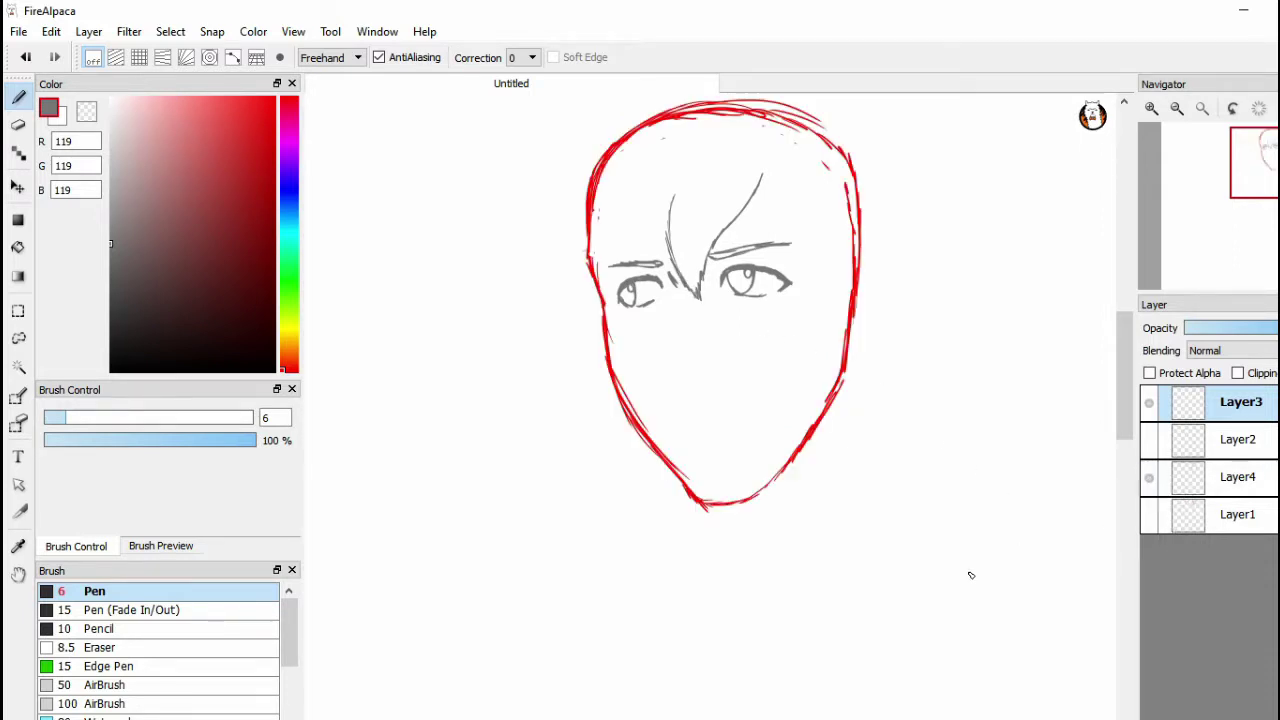
{"action": "key", "text": "ctrl+z"}
{"action": "key", "text": "ctrl+z"}
{"action": "key", "text": "ctrl+z"}
{"action": "key", "text": "ctrl+z"}
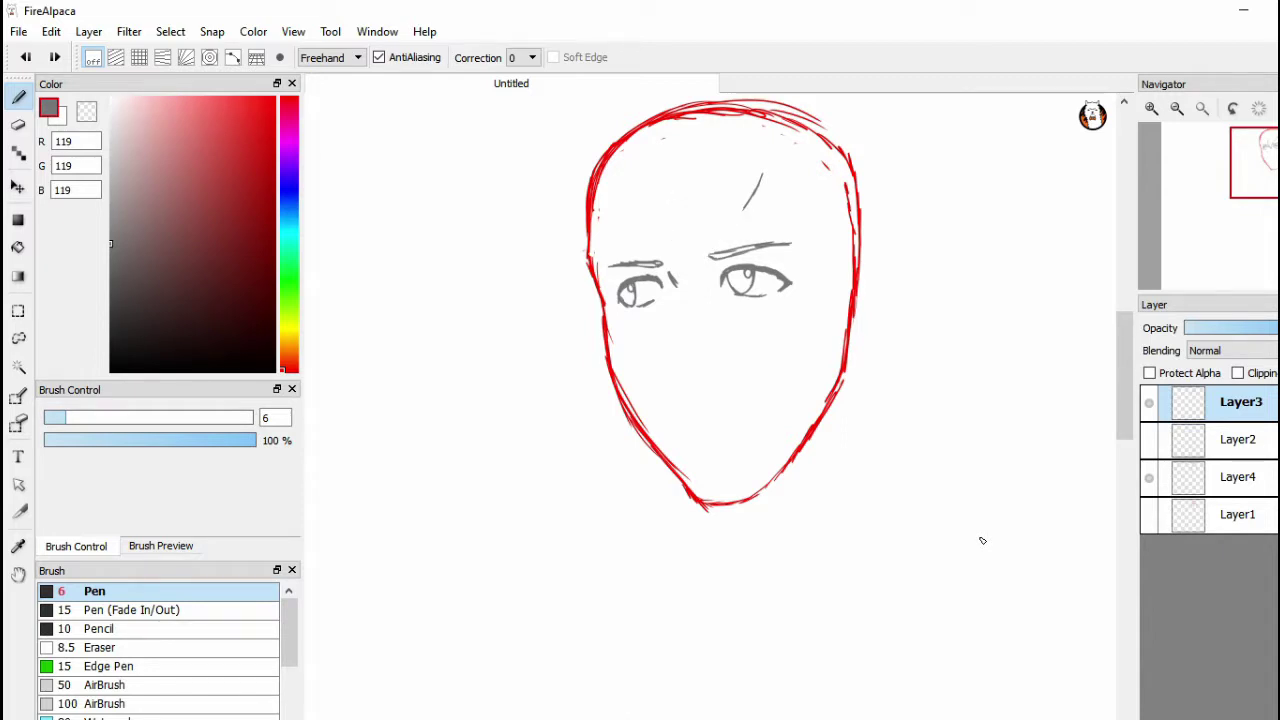
{"action": "key", "text": "ctrl+z"}
{"action": "key", "text": "ctrl+z"}
{"action": "key", "text": "ctrl+z"}
Add a new layer at the top of the stack and draw pointed grey fringe strands over the forehead and both eyebrows
{"action": "key", "text": "ctrl+shift+n"}
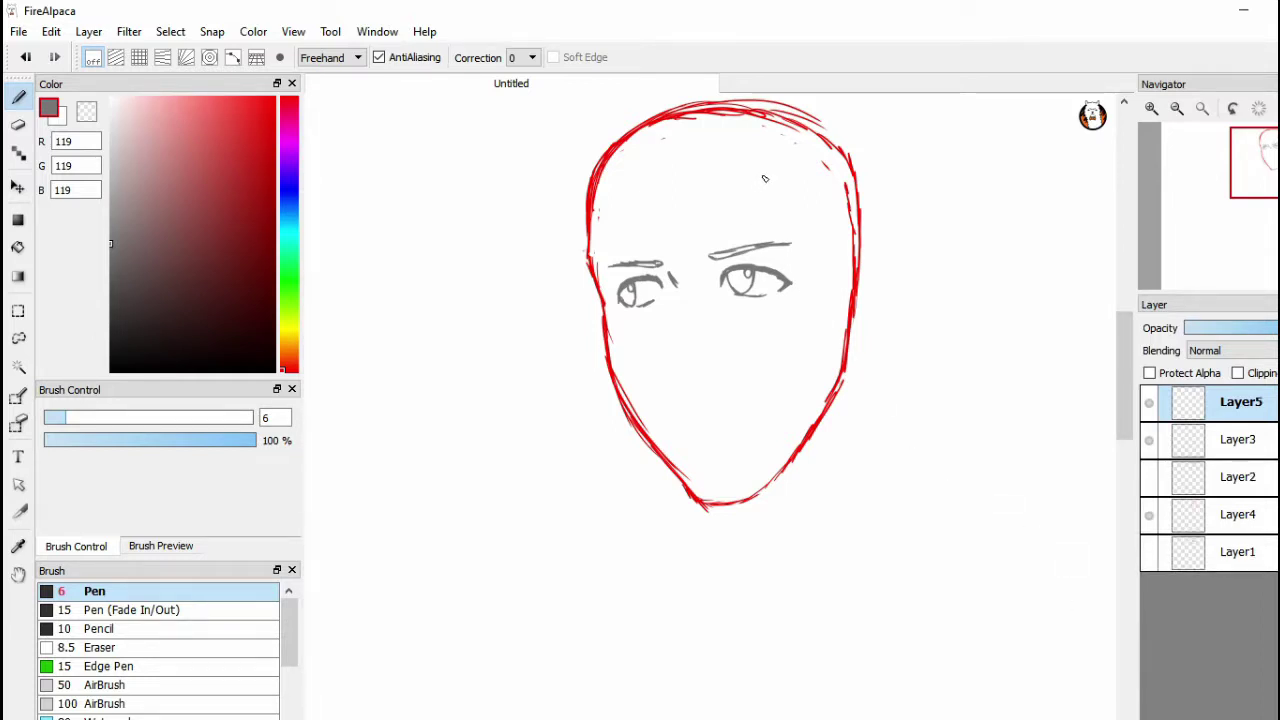
{"action": "mouse_move", "coordinate": [768, 173]}
{"action": "left_mouse_down"}
{"action": "mouse_move", "coordinate": [743, 228]}
{"action": "mouse_move", "coordinate": [679, 294]}
{"action": "left_mouse_up"}
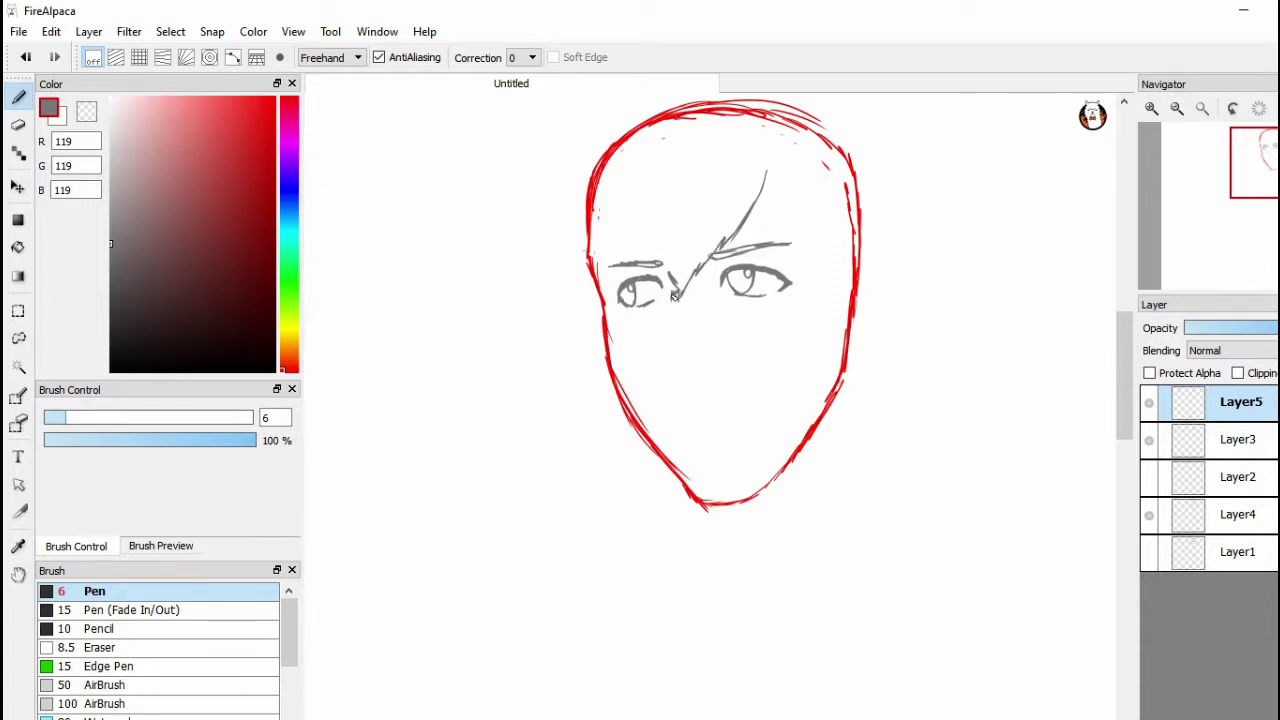
{"action": "mouse_move", "coordinate": [680, 202]}
{"action": "left_mouse_down"}
{"action": "mouse_move", "coordinate": [671, 293]}
{"action": "mouse_move", "coordinate": [683, 217]}
{"action": "mouse_move", "coordinate": [677, 254]}
{"action": "left_mouse_up"}
{"action": "mouse_move", "coordinate": [690, 169]}
{"action": "left_mouse_down"}
{"action": "mouse_move", "coordinate": [662, 246]}
{"action": "mouse_move", "coordinate": [643, 254]}
{"action": "mouse_move", "coordinate": [654, 236]}
{"action": "mouse_move", "coordinate": [624, 263]}
{"action": "mouse_move", "coordinate": [606, 321]}
{"action": "left_mouse_up"}
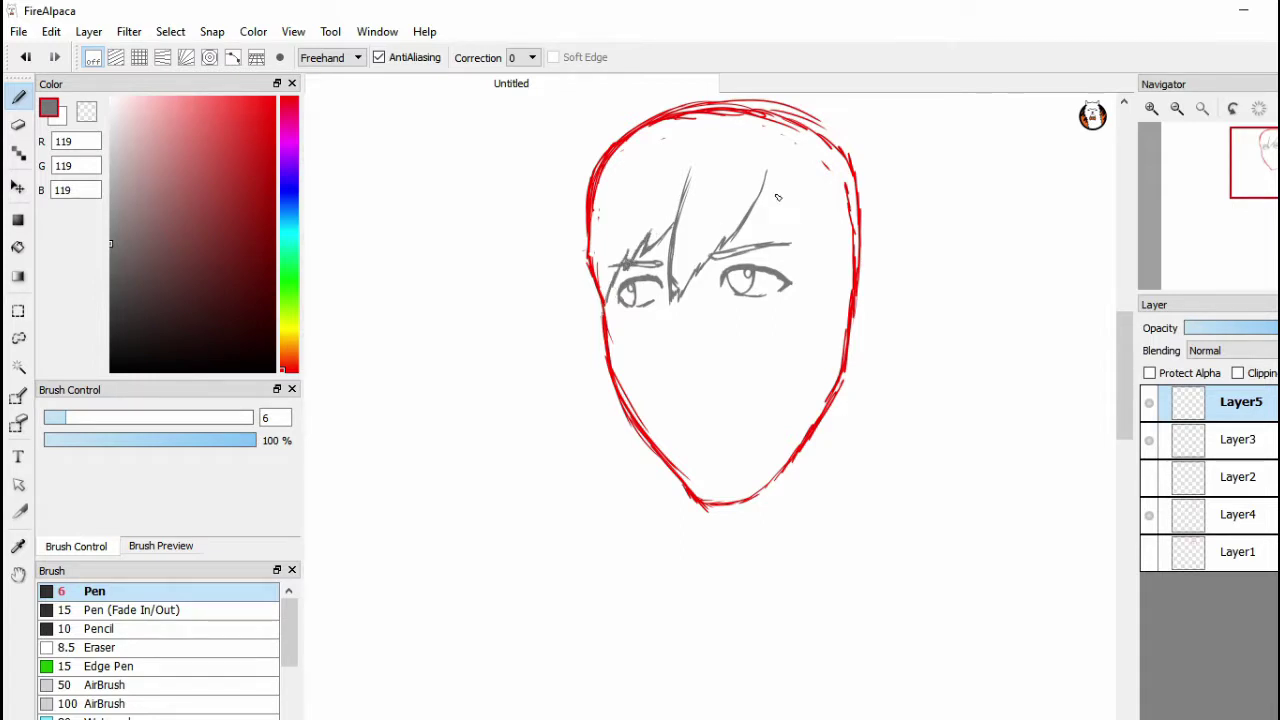
{"action": "mouse_move", "coordinate": [765, 177]}
{"action": "left_mouse_down"}
{"action": "mouse_move", "coordinate": [774, 235]}
{"action": "mouse_move", "coordinate": [762, 200]}
{"action": "mouse_move", "coordinate": [799, 277]}
{"action": "left_mouse_up"}
{"action": "left_click", "coordinate": [1149, 515]}
{"action": "left_click", "coordinate": [1149, 515]}
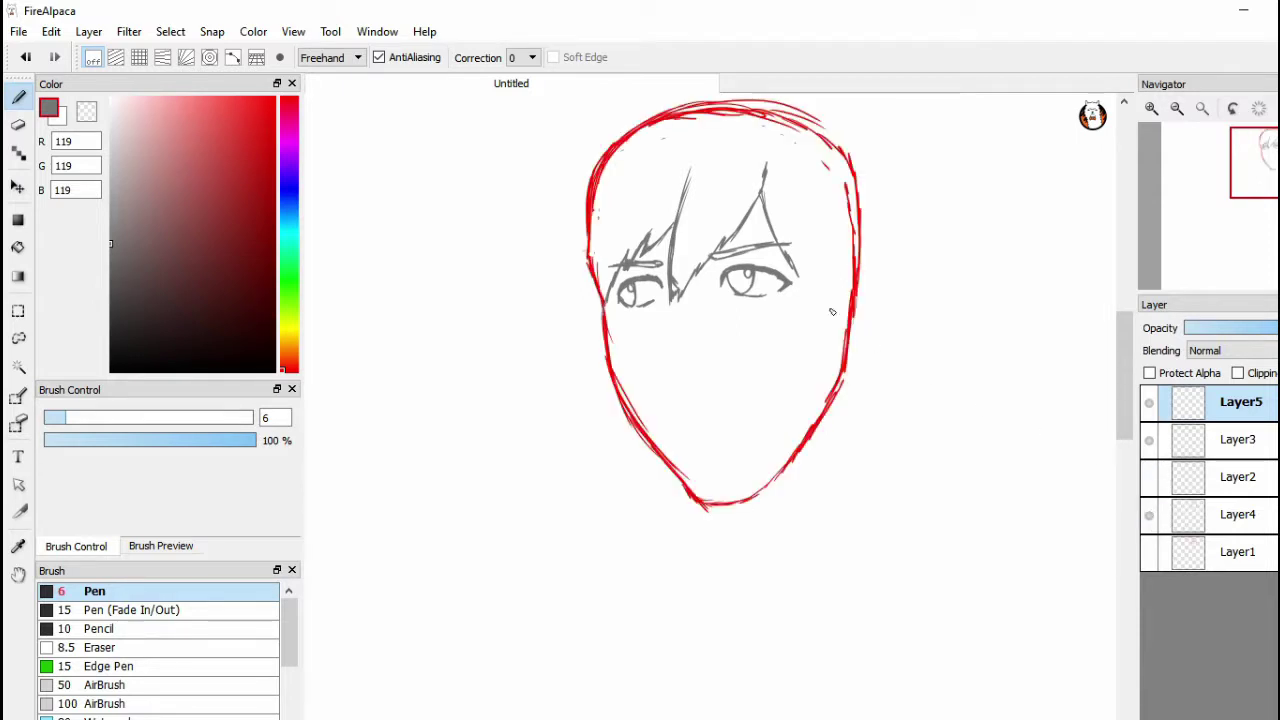
Try spiky hair strands sweeping from the right eye outward past the side of the face, and undo them
{"action": "mouse_move", "coordinate": [800, 281]}
{"action": "left_mouse_down"}
{"action": "mouse_move", "coordinate": [857, 342]}
{"action": "mouse_move", "coordinate": [820, 312]}
{"action": "mouse_move", "coordinate": [860, 344]}
{"action": "left_mouse_up"}
{"action": "left_click_drag", "start_coordinate": [825, 279], "coordinate": [867, 351]}
{"action": "mouse_move", "coordinate": [848, 296]}
{"action": "left_mouse_down"}
{"action": "mouse_move", "coordinate": [878, 340]}
{"action": "mouse_move", "coordinate": [890, 330]}
{"action": "mouse_move", "coordinate": [854, 324]}
{"action": "left_mouse_up"}
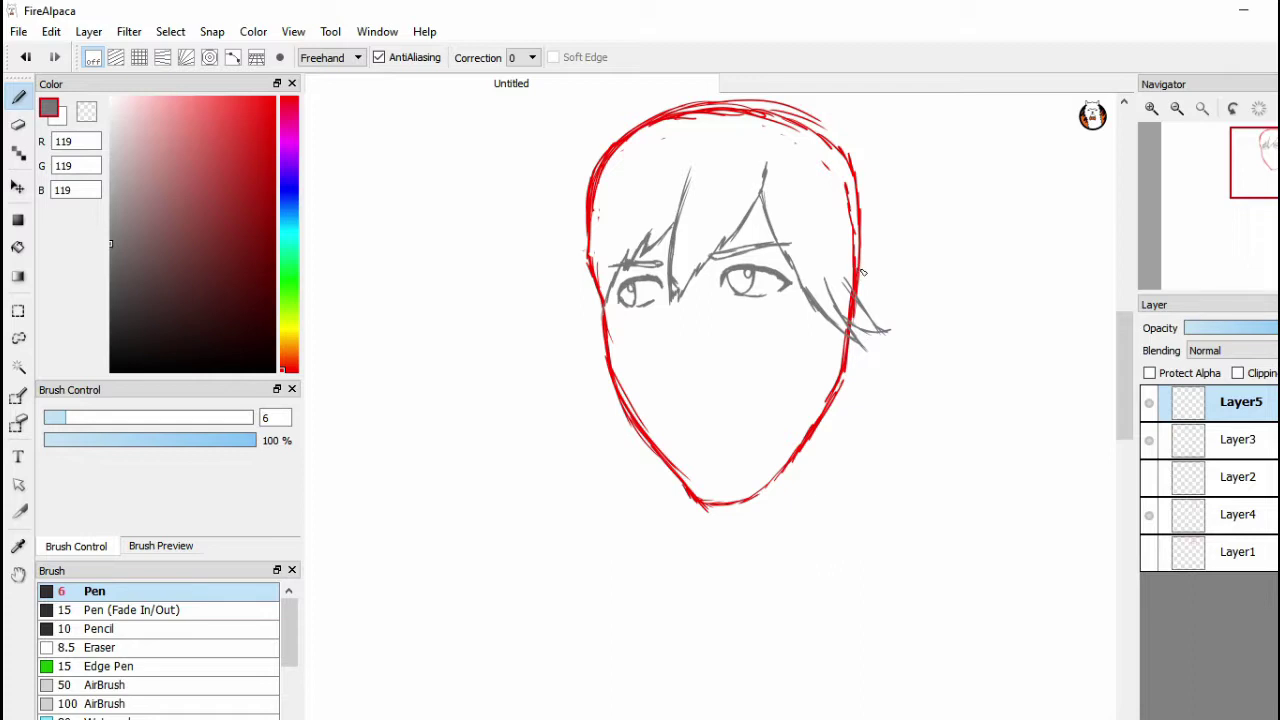
{"action": "left_click_drag", "start_coordinate": [860, 268], "coordinate": [925, 308]}
{"action": "left_click", "coordinate": [1149, 514]}
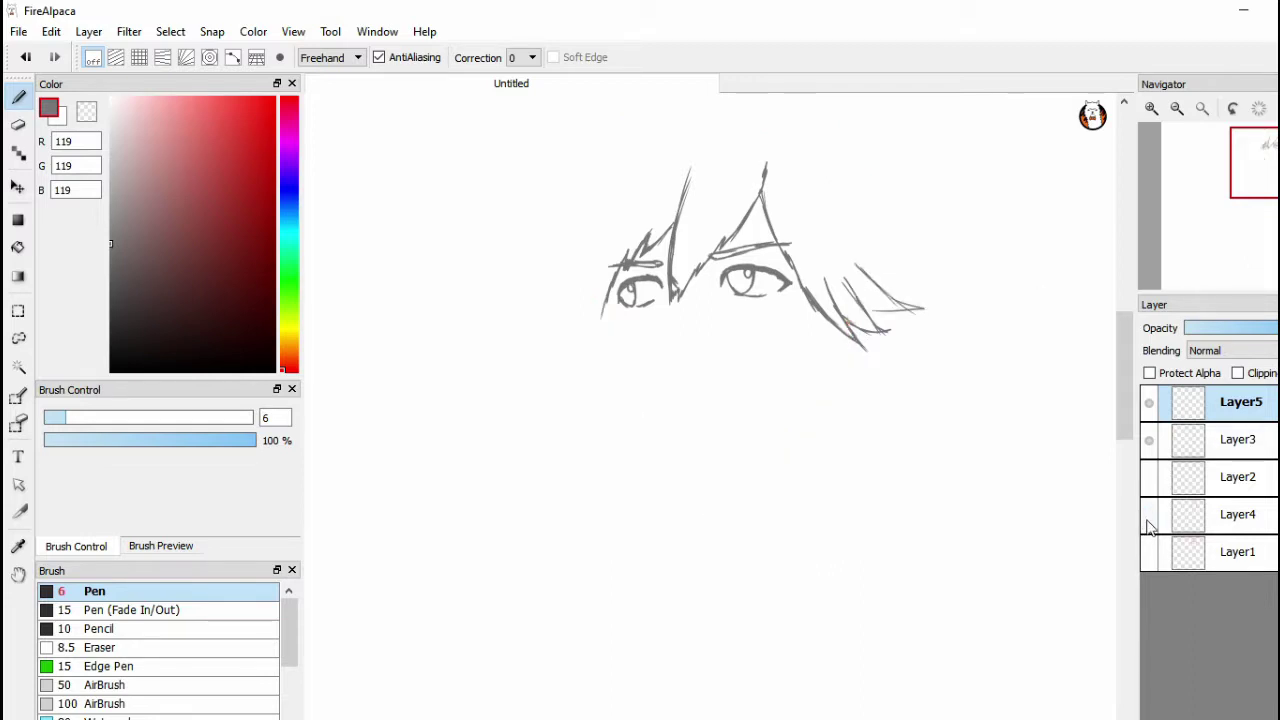
{"action": "left_click", "coordinate": [1149, 514]}
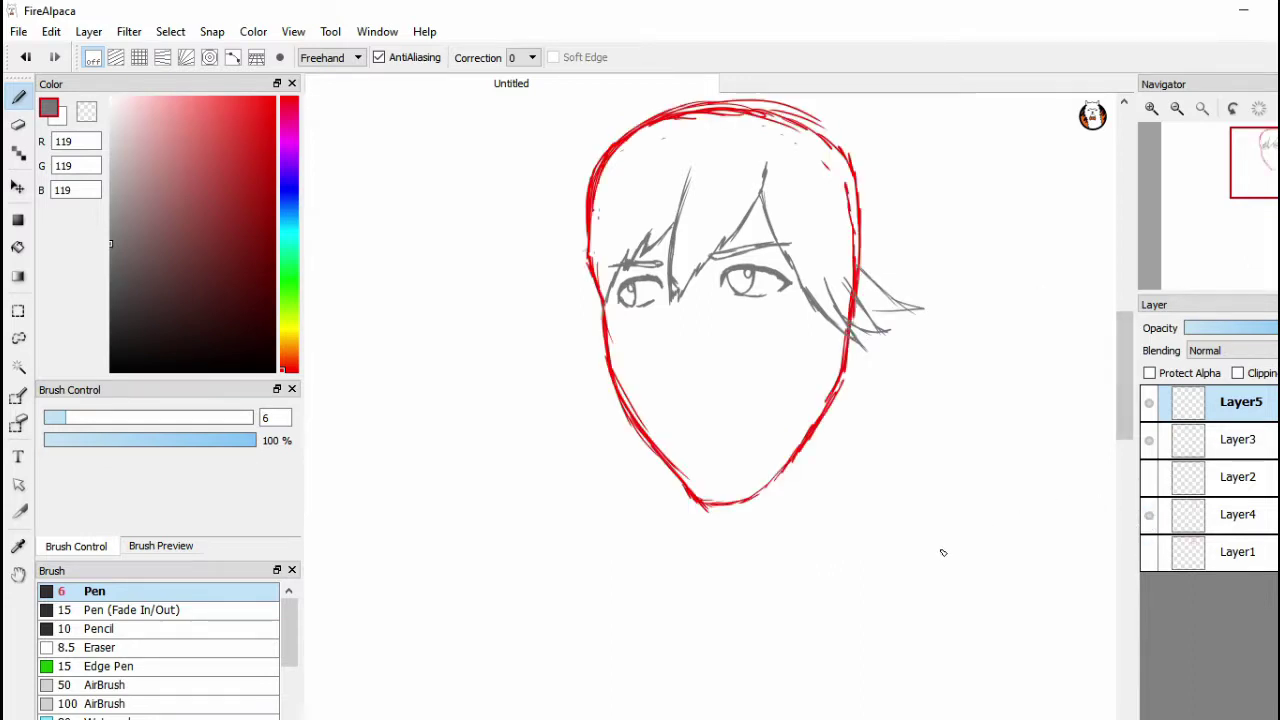
{"action": "key", "text": "ctrl+z"}
{"action": "key", "text": "ctrl+z"}
{"action": "key", "text": "ctrl+z"}
{"action": "key", "text": "ctrl+z"}
{"action": "key", "text": "ctrl+z"}
Draw curved, pointed side strands on Layer5 from beside the right eye past the face edge, and check them without the red outline
{"action": "left_click_drag", "start_coordinate": [797, 273], "coordinate": [865, 346]}
{"action": "left_click_drag", "start_coordinate": [817, 312], "coordinate": [848, 332]}
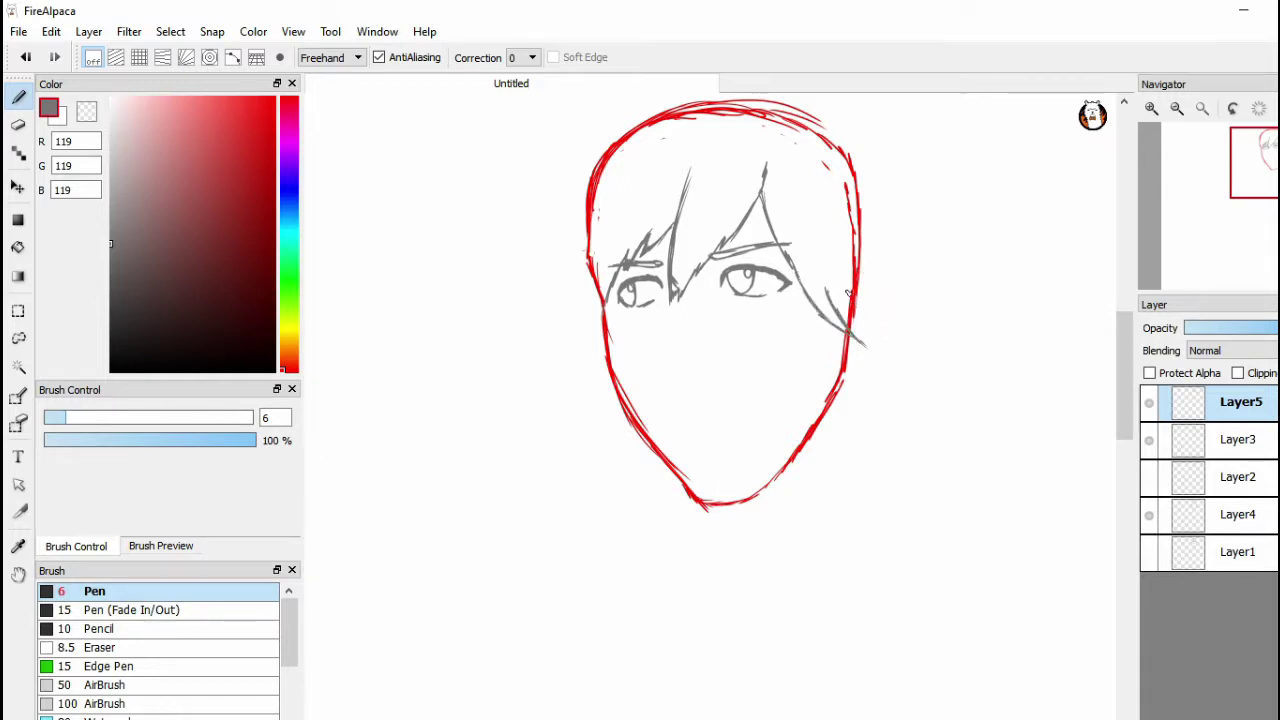
{"action": "mouse_move", "coordinate": [850, 283]}
{"action": "left_mouse_down"}
{"action": "mouse_move", "coordinate": [847, 326]}
{"action": "mouse_move", "coordinate": [890, 328]}
{"action": "left_mouse_up"}
{"action": "left_click_drag", "start_coordinate": [864, 266], "coordinate": [877, 293]}
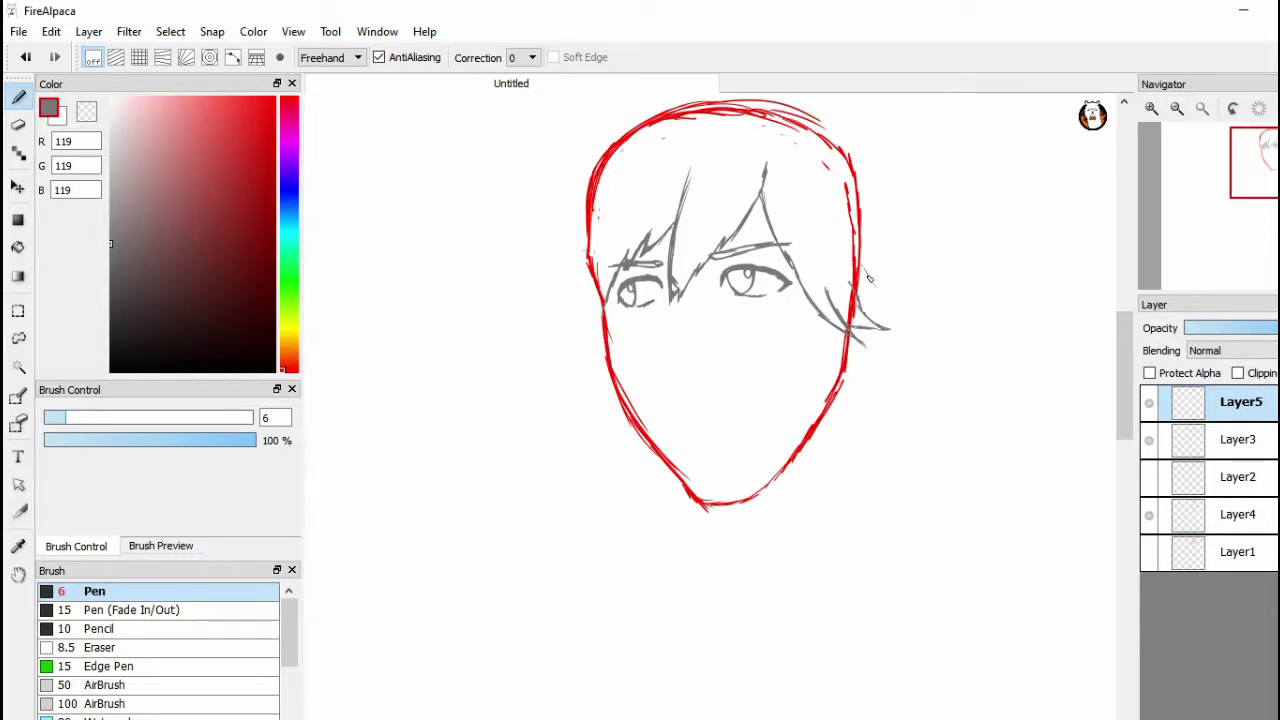
{"action": "left_click", "coordinate": [1151, 514]}
{"action": "left_click", "coordinate": [1151, 514]}
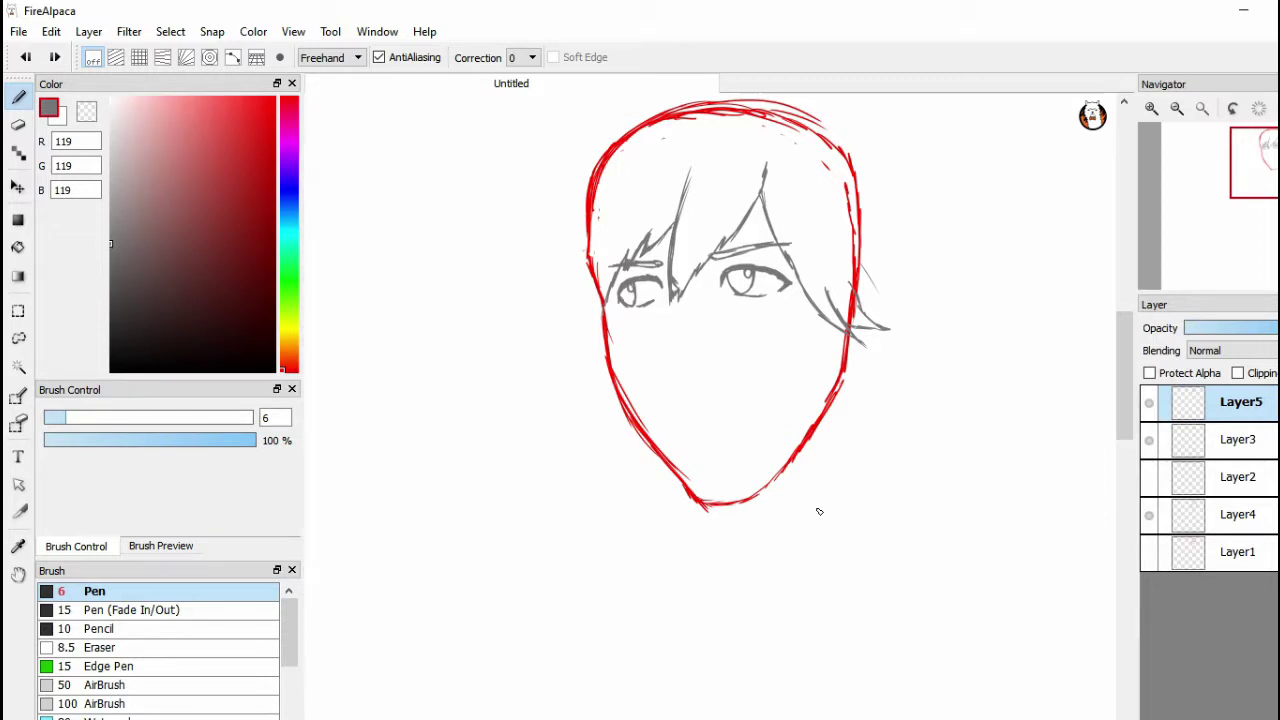
{"action": "left_click", "coordinate": [1149, 552]}
{"action": "left_click", "coordinate": [1149, 552]}
{"action": "left_click", "coordinate": [1149, 514]}
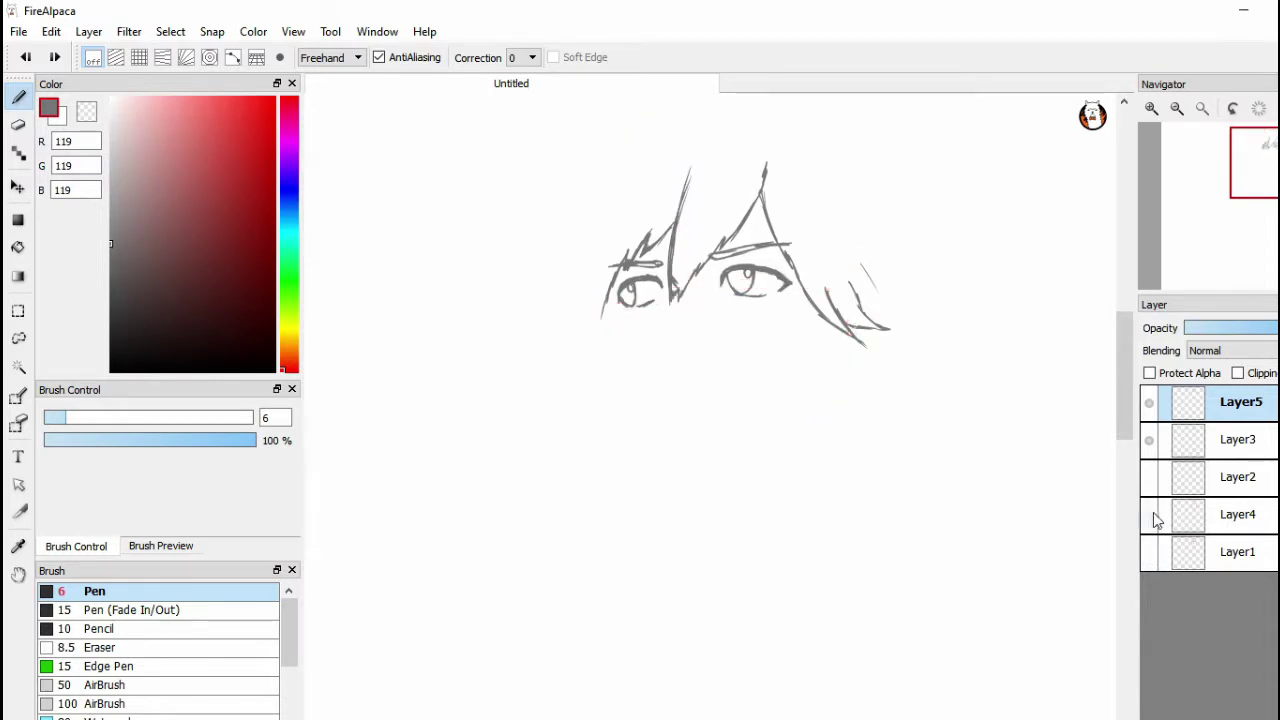
{"action": "left_click", "coordinate": [1149, 514]}
Draw the hair's upper contour on Layer5 from above the crown toward the head's left side with two pointed spikes, and check it without the red outline
{"action": "left_click_drag", "start_coordinate": [1125, 412], "coordinate": [1120, 396]}
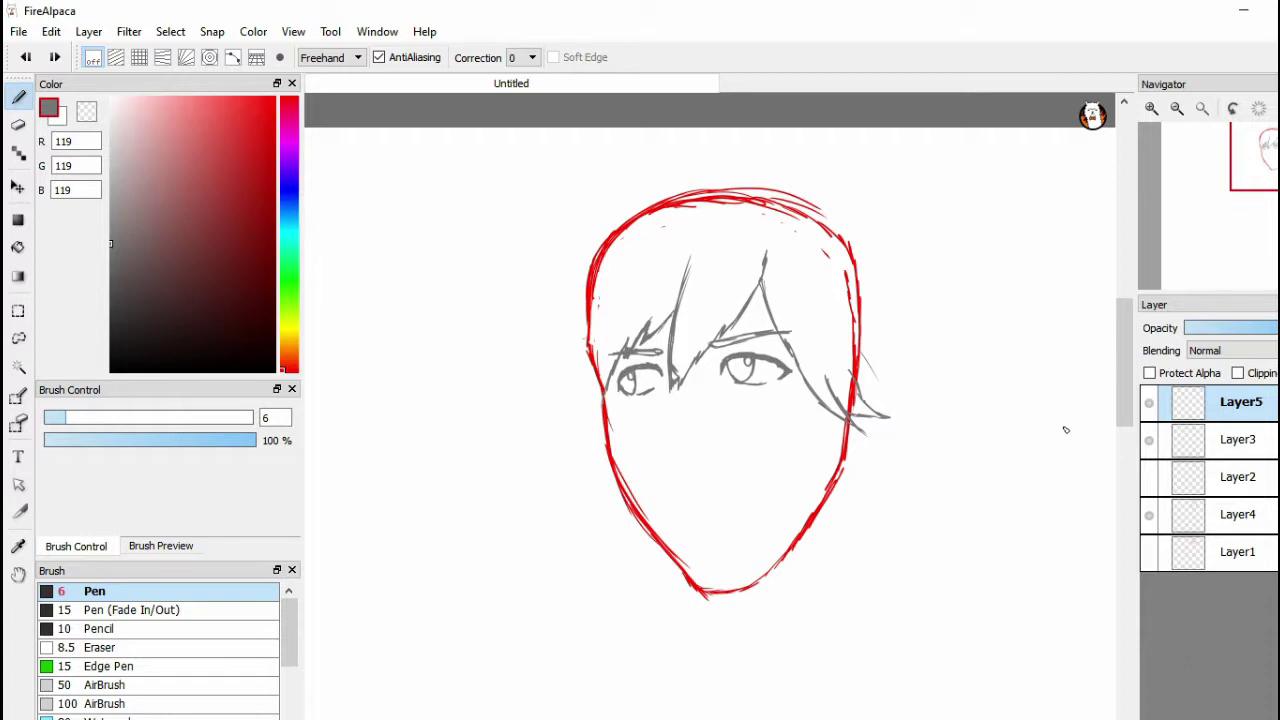
{"action": "left_click_drag", "start_coordinate": [1124, 412], "coordinate": [1123, 411]}
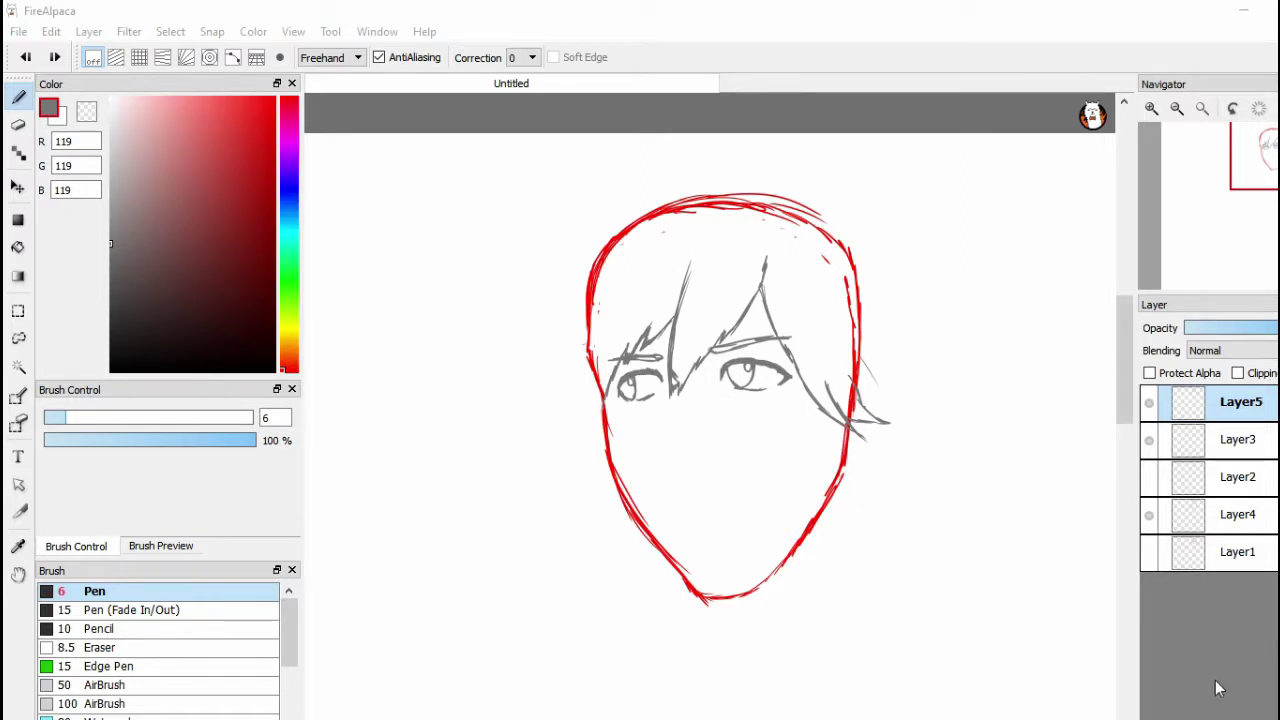
{"action": "left_click", "coordinate": [706, 8]}
{"action": "mouse_move", "coordinate": [764, 182]}
{"action": "left_mouse_down"}
{"action": "mouse_move", "coordinate": [736, 164]}
{"action": "mouse_move", "coordinate": [631, 154]}
{"action": "left_mouse_up"}
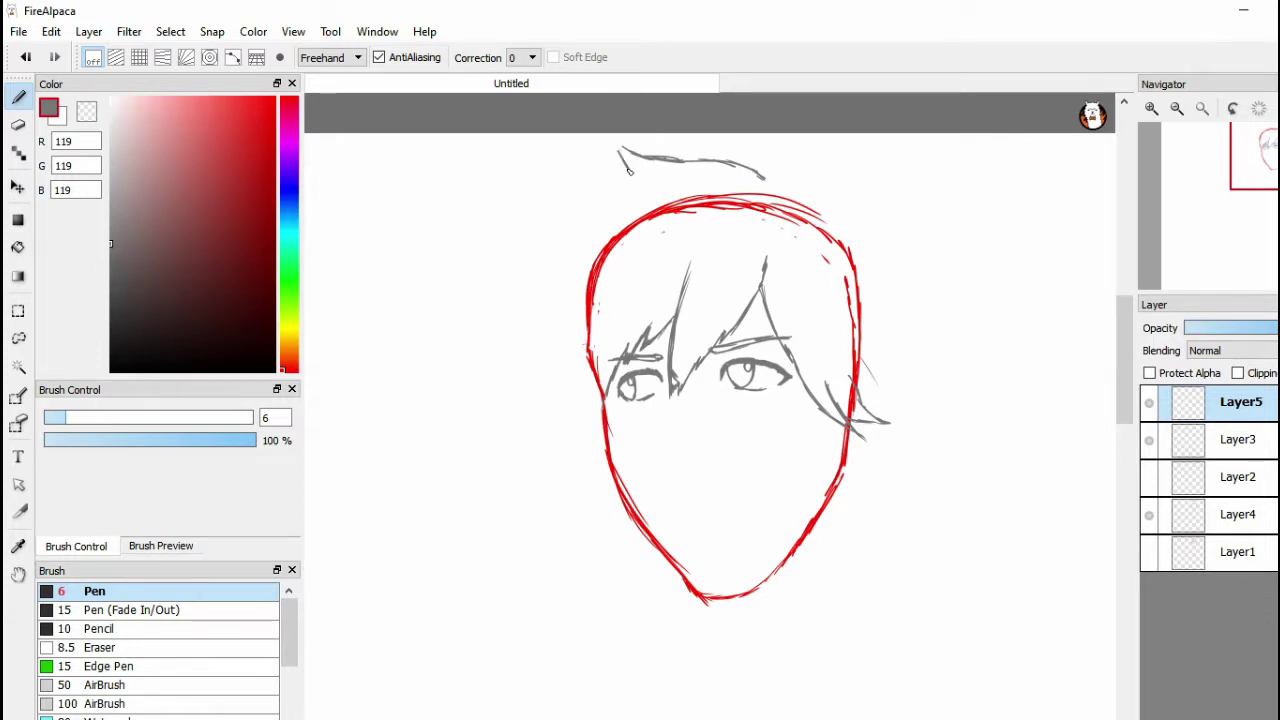
{"action": "mouse_move", "coordinate": [618, 149]}
{"action": "left_mouse_down"}
{"action": "mouse_move", "coordinate": [623, 160]}
{"action": "mouse_move", "coordinate": [614, 137]}
{"action": "mouse_move", "coordinate": [634, 182]}
{"action": "left_mouse_up"}
{"action": "mouse_move", "coordinate": [630, 183]}
{"action": "left_mouse_down"}
{"action": "mouse_move", "coordinate": [585, 214]}
{"action": "mouse_move", "coordinate": [523, 214]}
{"action": "mouse_move", "coordinate": [557, 258]}
{"action": "left_mouse_up"}
{"action": "left_click_drag", "start_coordinate": [524, 216], "coordinate": [560, 263]}
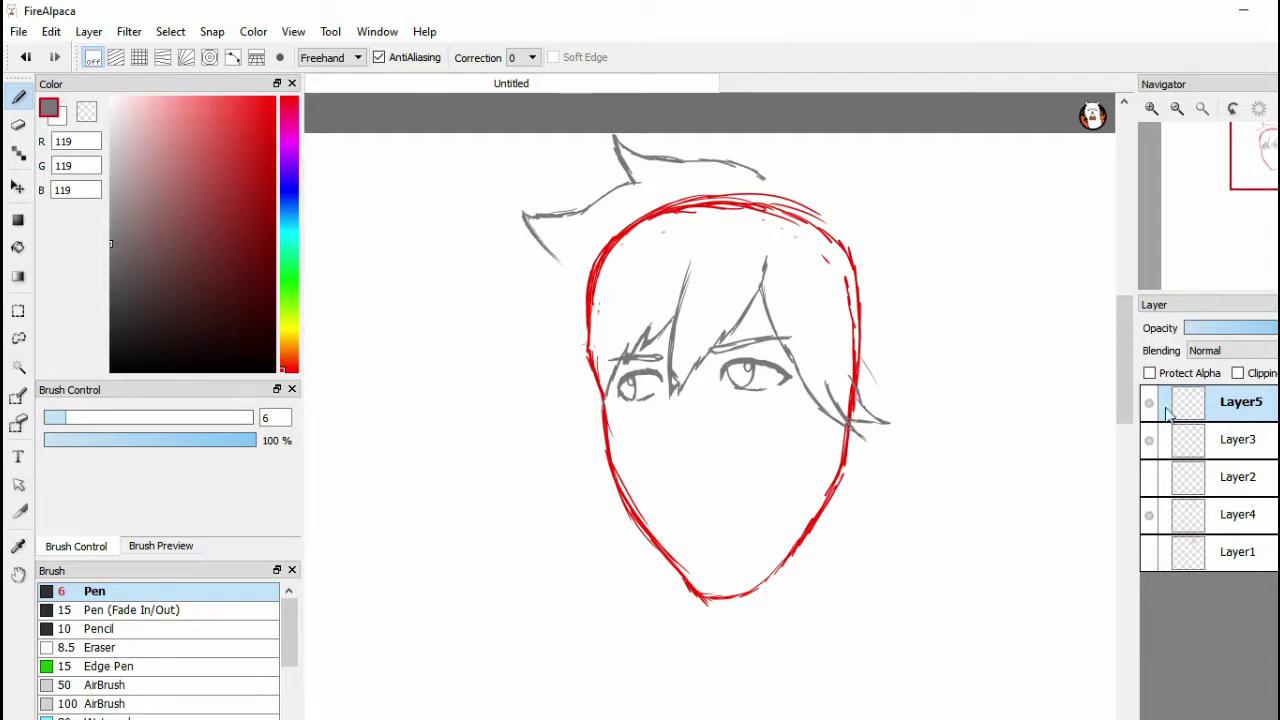
{"action": "left_click", "coordinate": [1149, 514]}
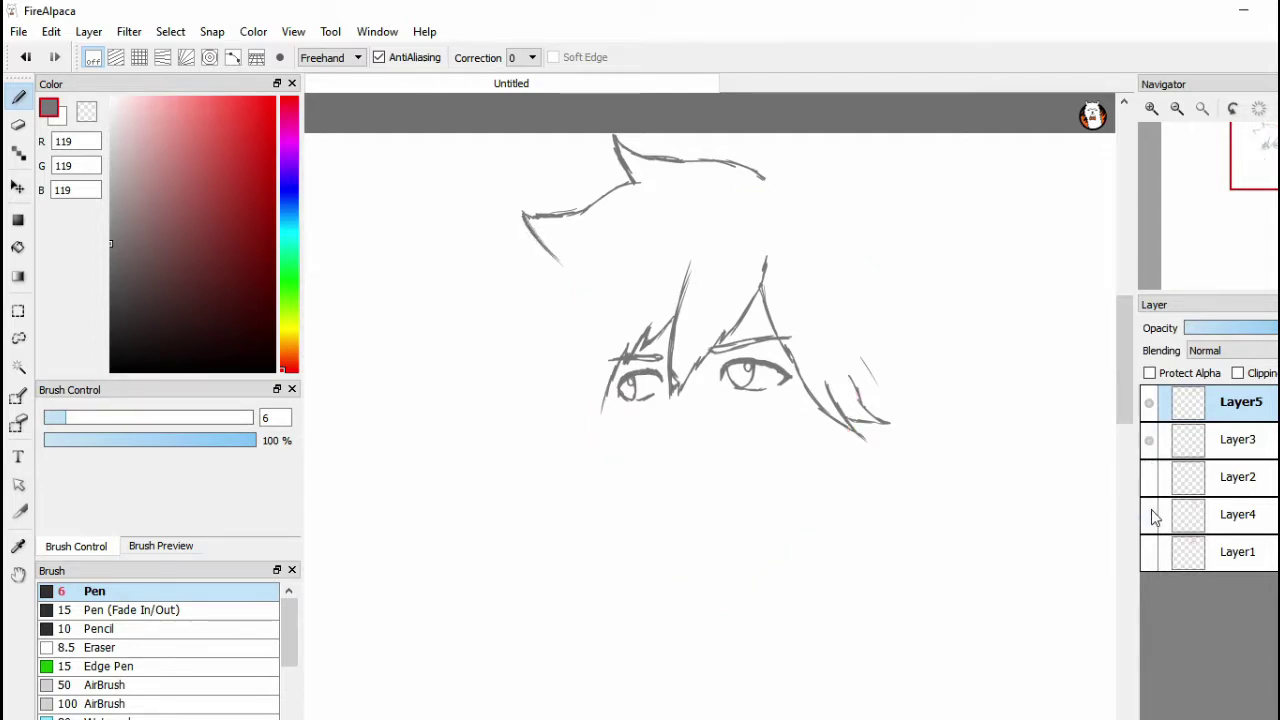
{"action": "left_click", "coordinate": [1150, 514]}
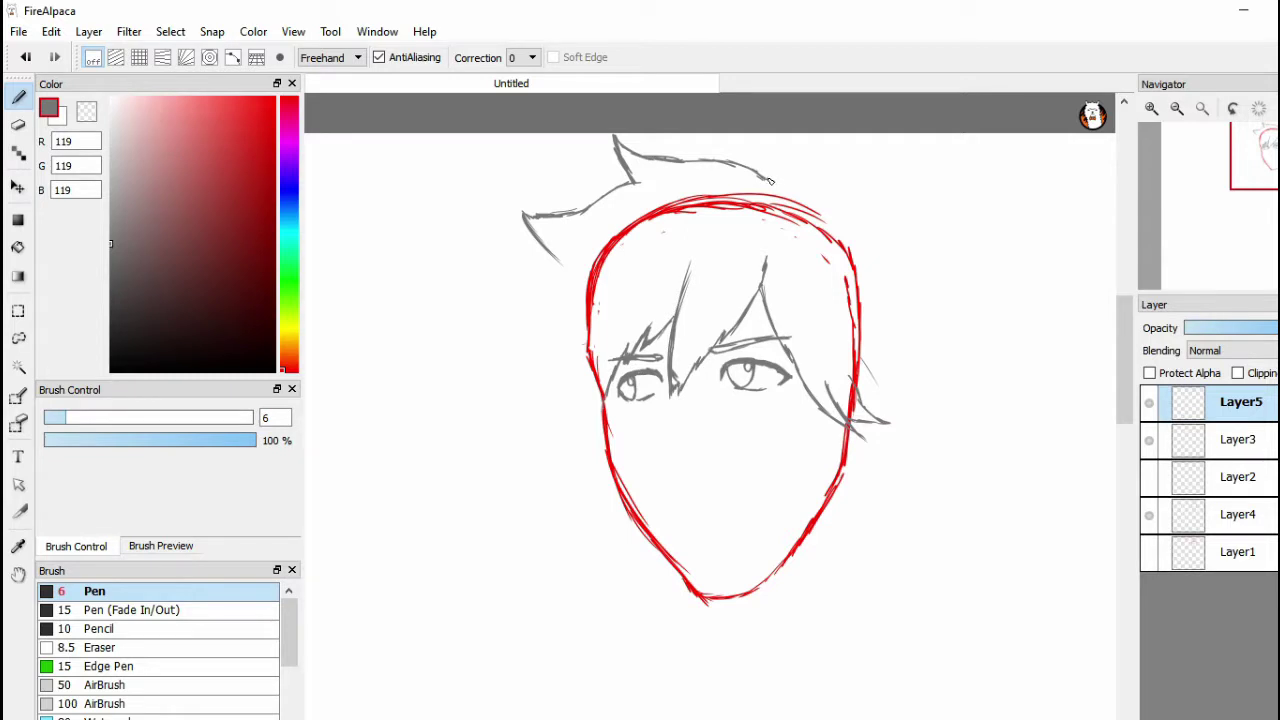
Continue the hair contour from the crown down around the head's right side to eyebrow height, with a small notch near the top
{"action": "mouse_move", "coordinate": [773, 181]}
{"action": "left_mouse_down"}
{"action": "mouse_move", "coordinate": [815, 184]}
{"action": "mouse_move", "coordinate": [877, 245]}
{"action": "left_mouse_up"}
{"action": "mouse_move", "coordinate": [807, 718]}
{"action": "left_click", "coordinate": [705, 700]}
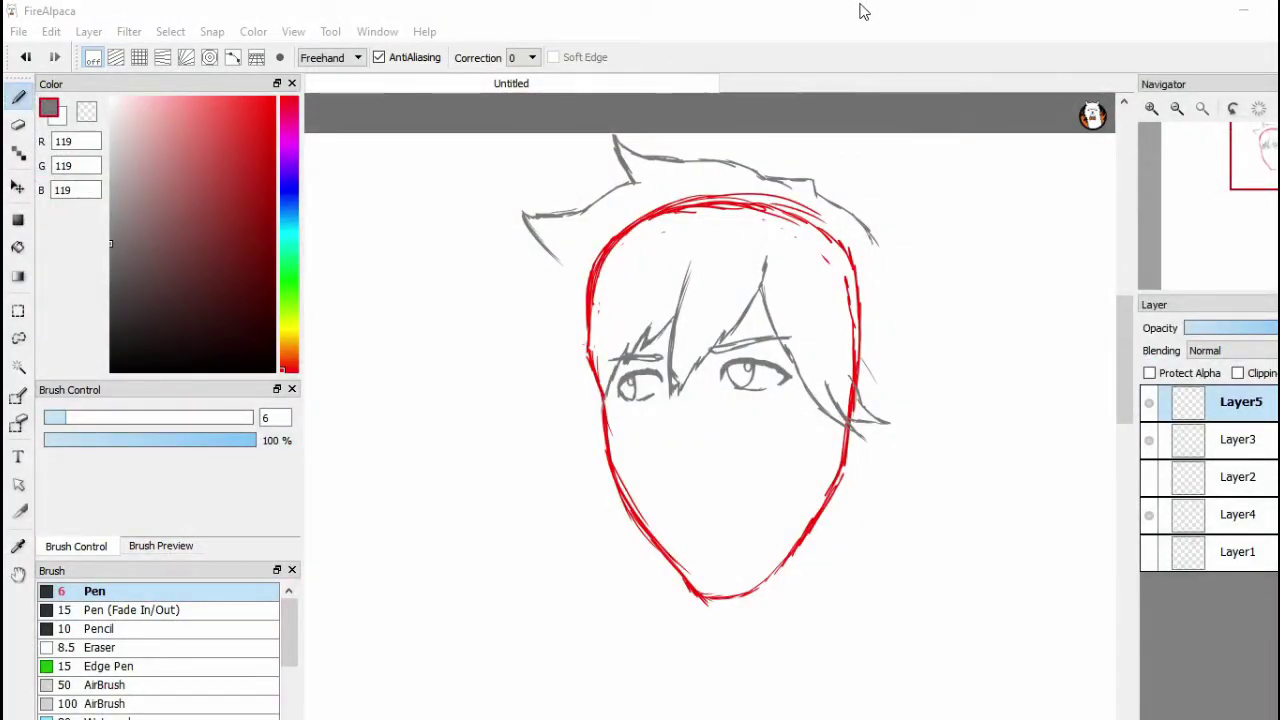
{"action": "left_click", "coordinate": [980, 23]}
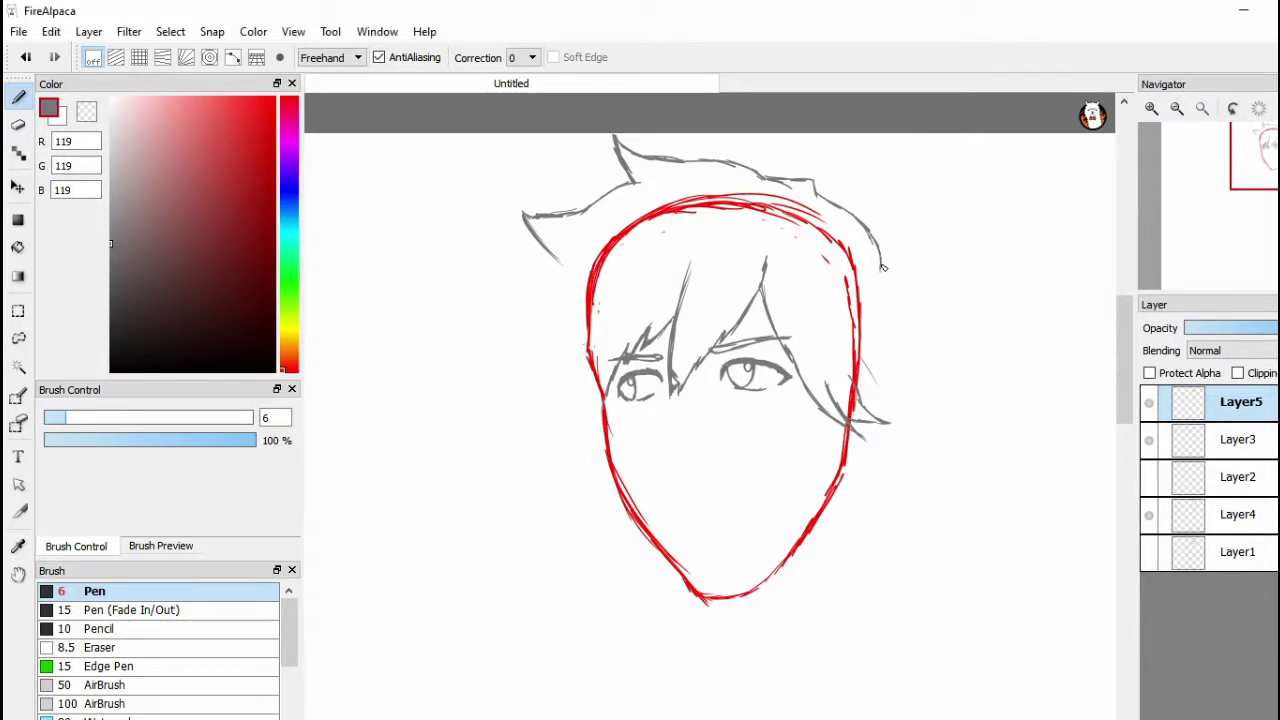
{"action": "left_click_drag", "start_coordinate": [882, 266], "coordinate": [893, 312]}
{"action": "left_click_drag", "start_coordinate": [891, 308], "coordinate": [895, 320]}
Draw the remaining pointed hair spikes down the head's left side, ending in a curved strand along the cheek
{"action": "left_click_drag", "start_coordinate": [562, 262], "coordinate": [567, 268]}
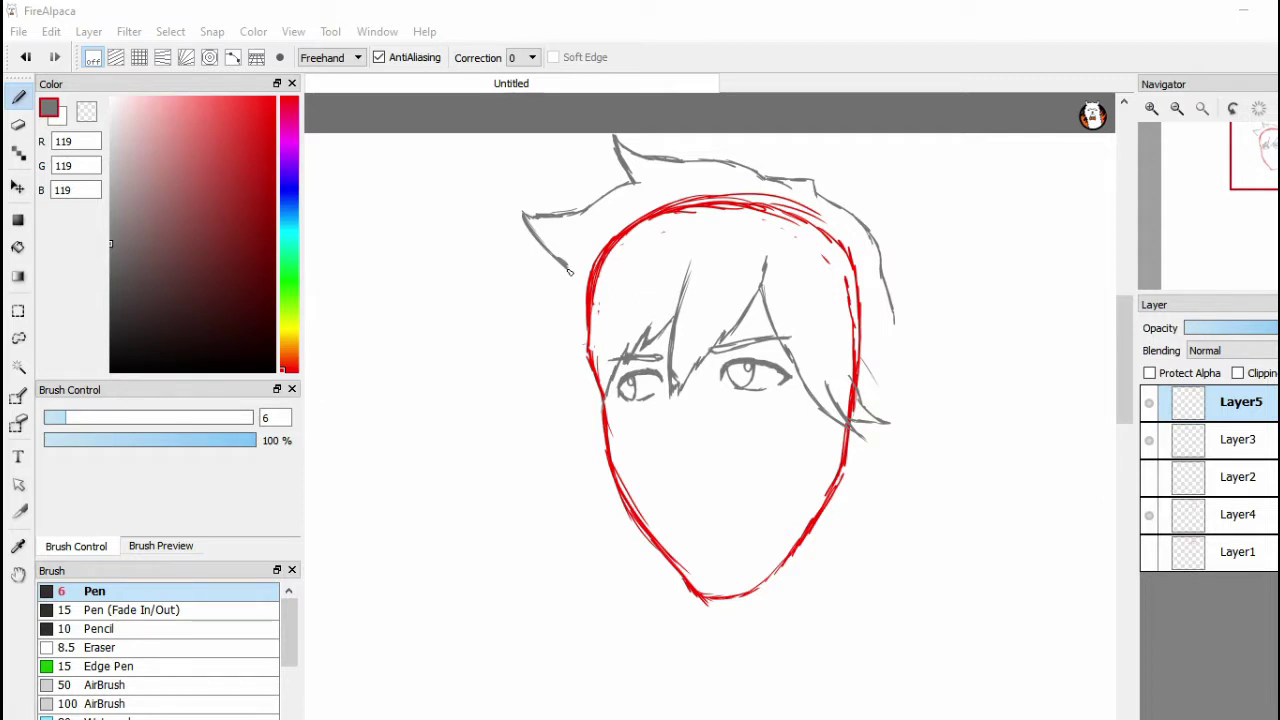
{"action": "left_click_drag", "start_coordinate": [568, 269], "coordinate": [509, 328]}
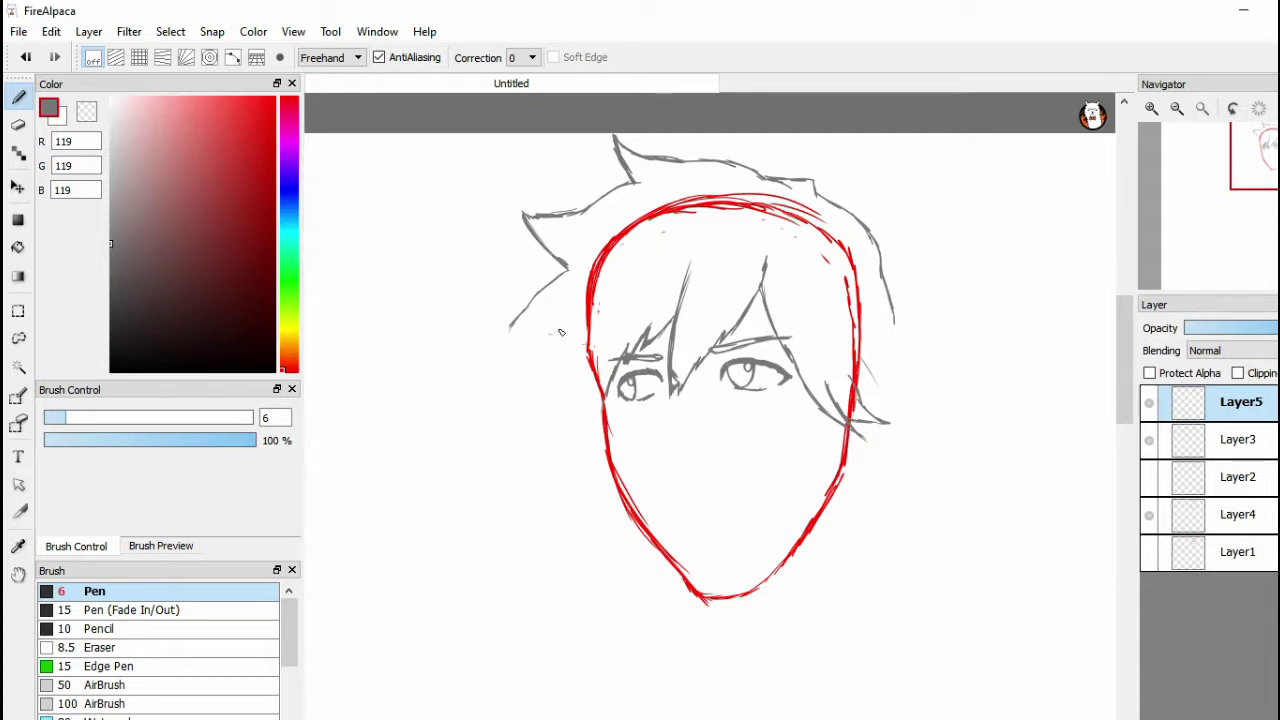
{"action": "left_click_drag", "start_coordinate": [556, 334], "coordinate": [535, 334]}
{"action": "left_click", "coordinate": [1149, 515]}
{"action": "left_click", "coordinate": [1149, 515]}
{"action": "mouse_move", "coordinate": [559, 360]}
{"action": "left_mouse_down"}
{"action": "mouse_move", "coordinate": [562, 445]}
{"action": "mouse_move", "coordinate": [594, 392]}
{"action": "left_mouse_up"}
{"action": "mouse_move", "coordinate": [580, 390]}
{"action": "left_mouse_down"}
{"action": "mouse_move", "coordinate": [587, 438]}
{"action": "mouse_move", "coordinate": [617, 477]}
{"action": "left_mouse_up"}
{"action": "left_click_drag", "start_coordinate": [584, 430], "coordinate": [616, 482]}
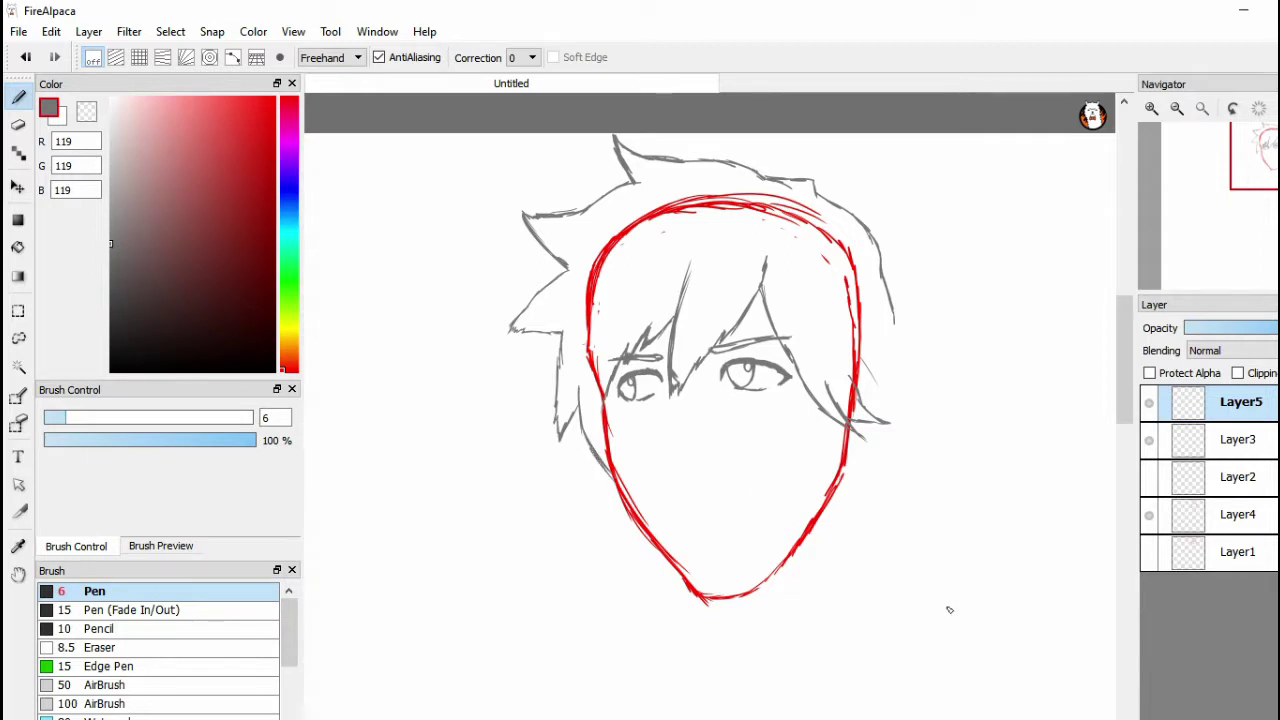
Draw a pointed ear on Layer3 at the right edge of the face, and check it with the red outline hidden
{"action": "left_click", "coordinate": [1150, 516]}
{"action": "left_click", "coordinate": [1150, 516]}
{"action": "left_click", "coordinate": [1180, 527]}
{"action": "left_click", "coordinate": [1149, 440]}
{"action": "left_click", "coordinate": [1149, 440]}
{"action": "left_click", "coordinate": [1190, 453]}
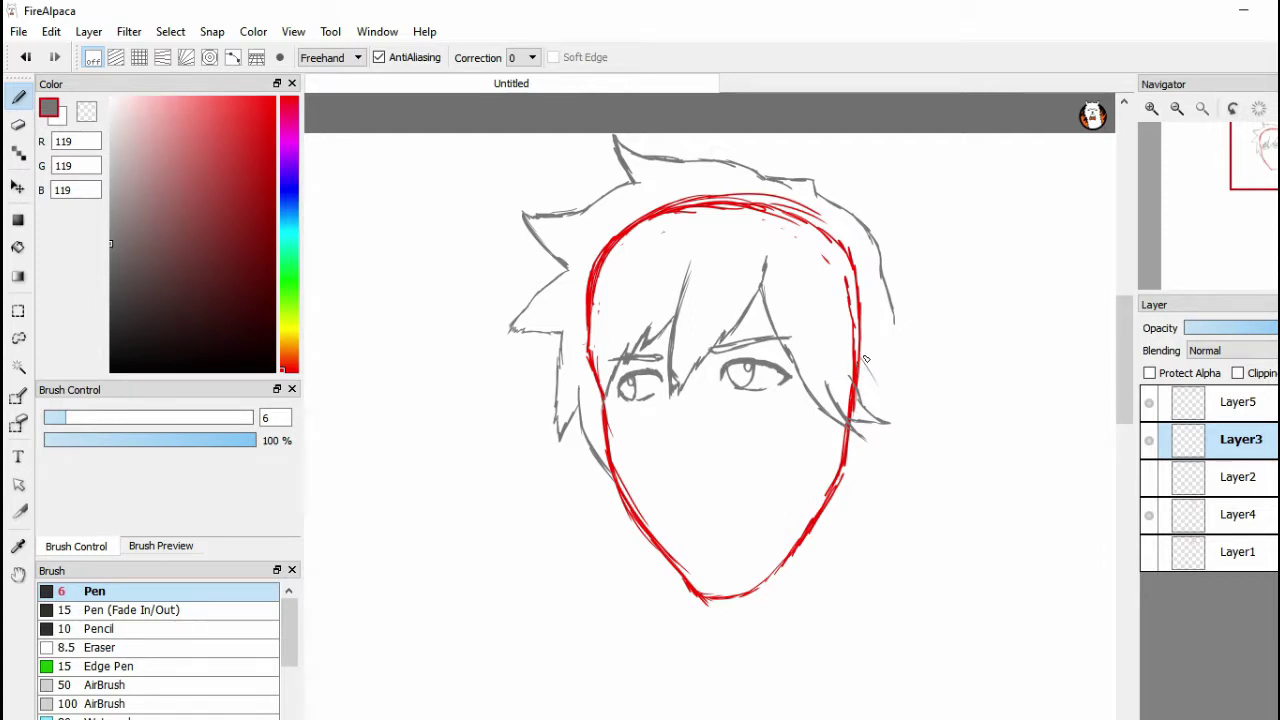
{"action": "left_click_drag", "start_coordinate": [861, 358], "coordinate": [882, 351]}
{"action": "mouse_move", "coordinate": [860, 418]}
{"action": "left_mouse_down"}
{"action": "mouse_move", "coordinate": [902, 362]}
{"action": "mouse_move", "coordinate": [874, 356]}
{"action": "mouse_move", "coordinate": [911, 351]}
{"action": "mouse_move", "coordinate": [917, 336]}
{"action": "mouse_move", "coordinate": [875, 400]}
{"action": "left_mouse_up"}
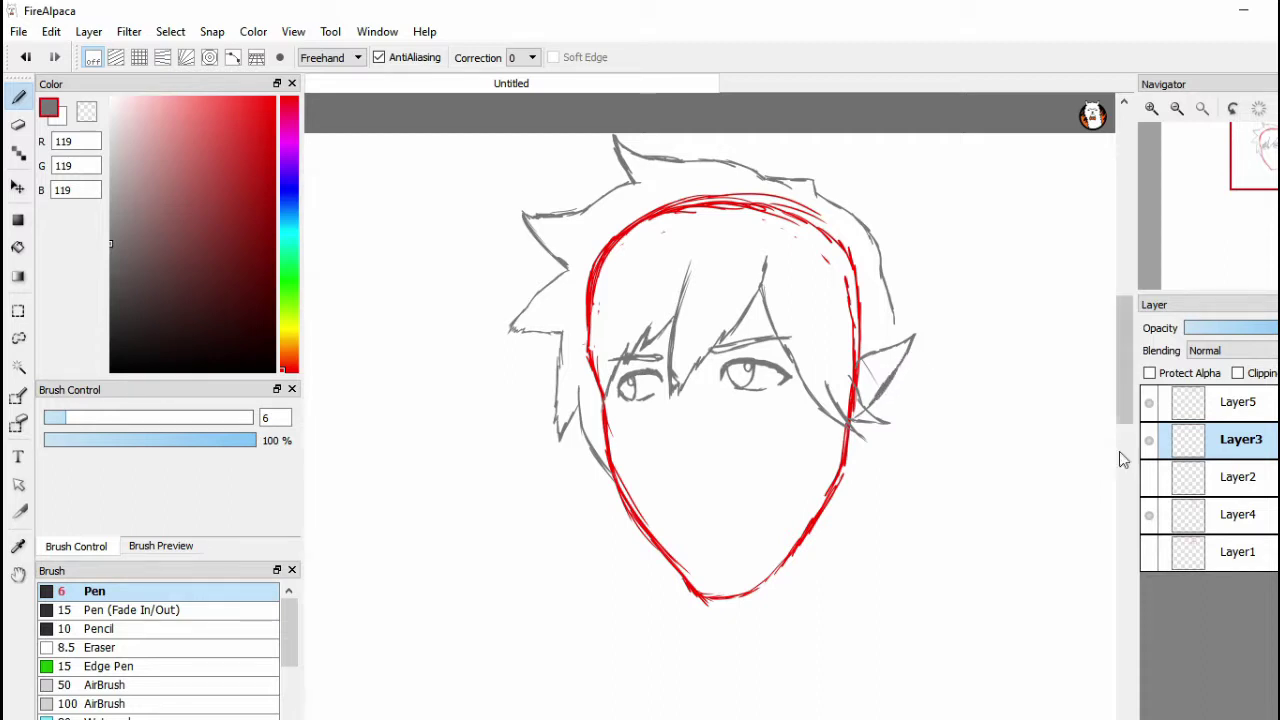
{"action": "left_click", "coordinate": [1148, 520]}
{"action": "left_click", "coordinate": [1149, 520]}
{"action": "left_click", "coordinate": [1149, 520]}
{"action": "left_click", "coordinate": [1149, 520]}
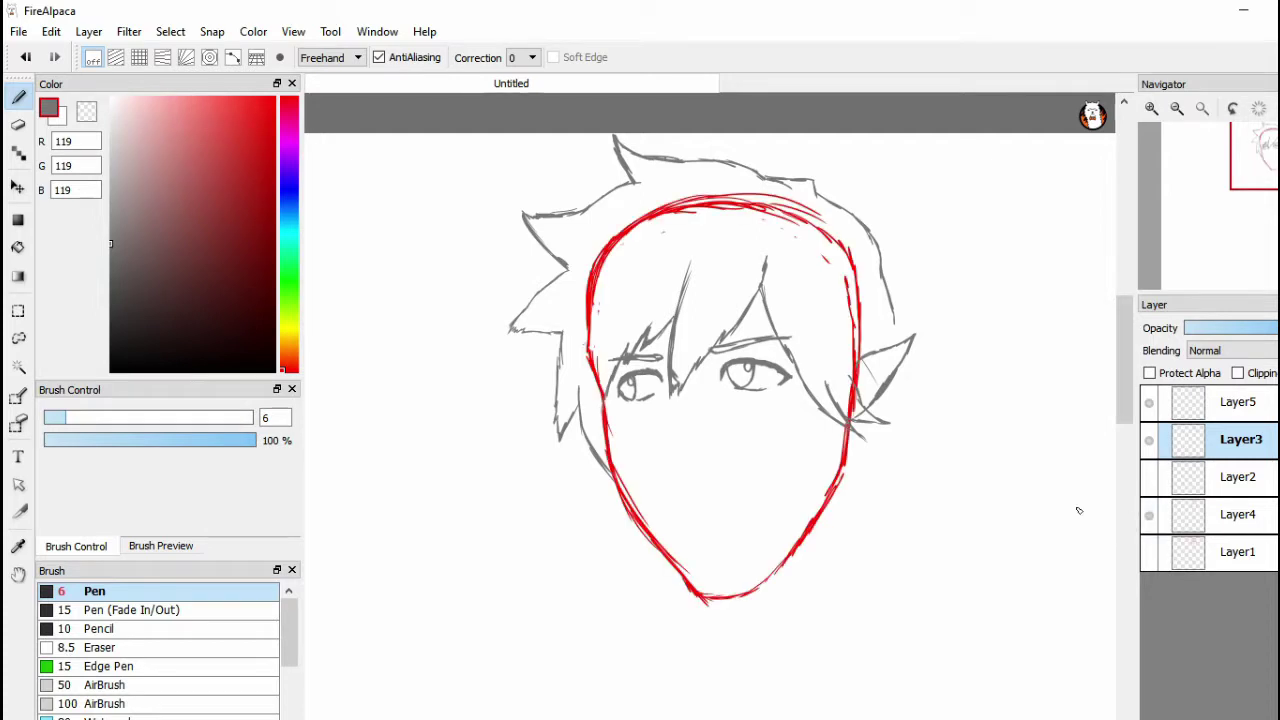
Trace the cheeks, jaw and chin in grey on Layer3 along the red head outline, and check the result without the outline
{"action": "left_click", "coordinate": [1227, 412]}
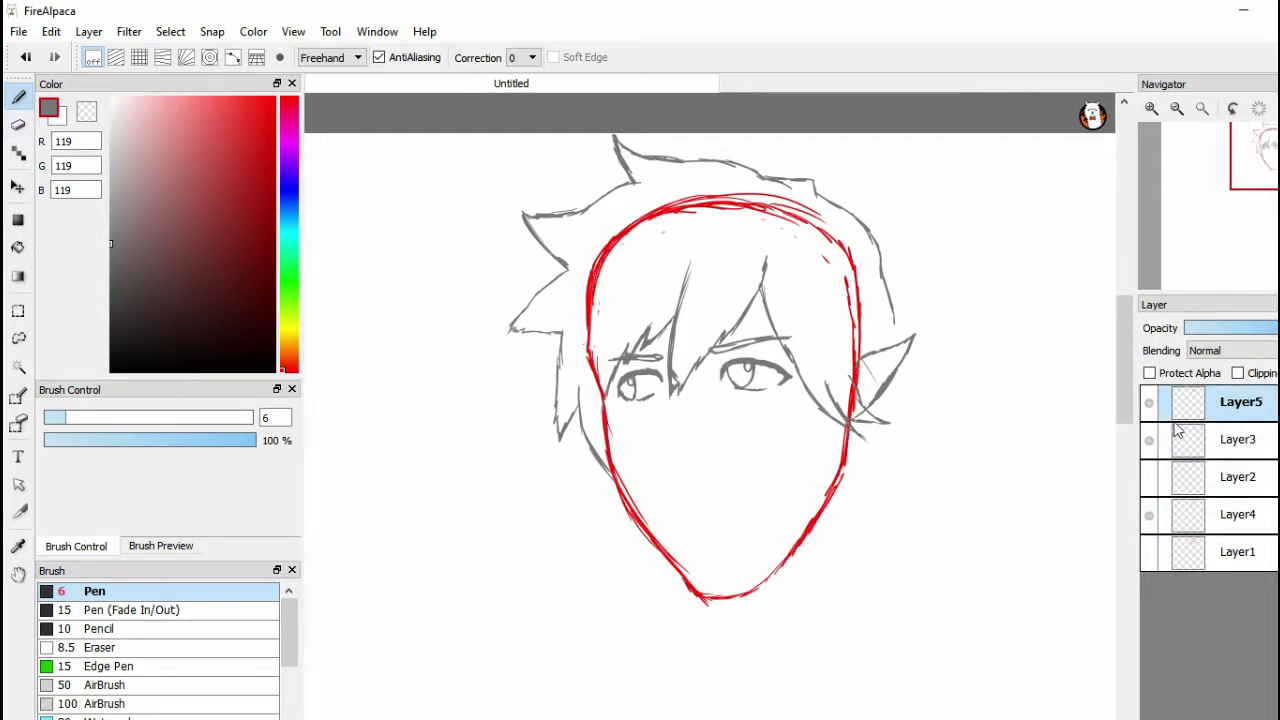
{"action": "left_click", "coordinate": [1149, 520]}
{"action": "left_click", "coordinate": [1148, 520]}
{"action": "left_click", "coordinate": [1150, 405]}
{"action": "left_click", "coordinate": [1150, 404]}
{"action": "left_click", "coordinate": [1190, 447]}
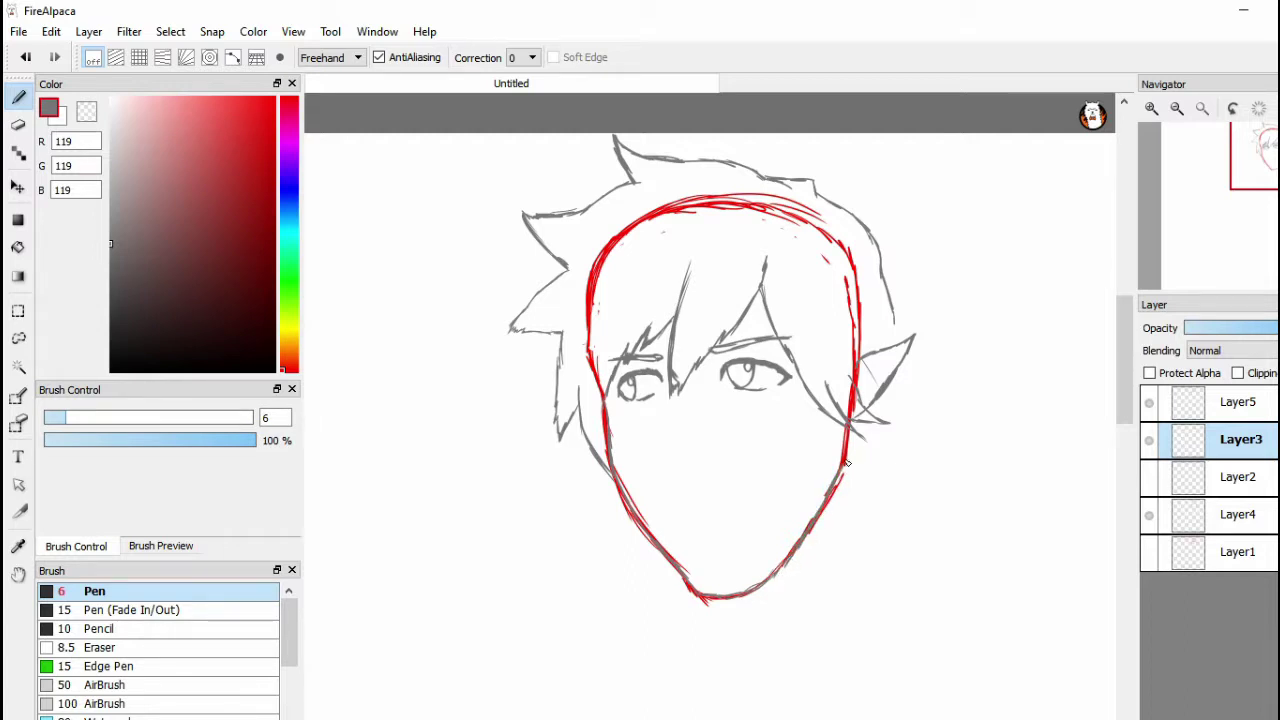
{"action": "left_click", "coordinate": [1150, 515]}
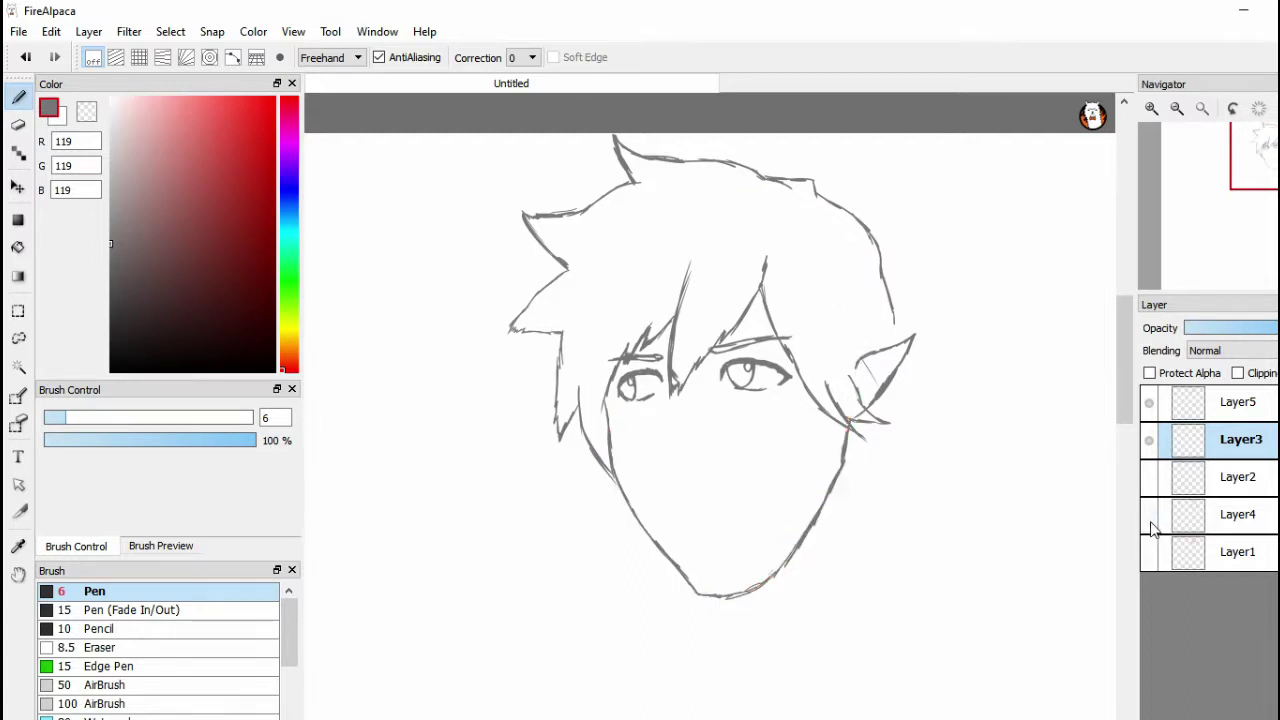
{"action": "left_click", "coordinate": [1150, 515]}
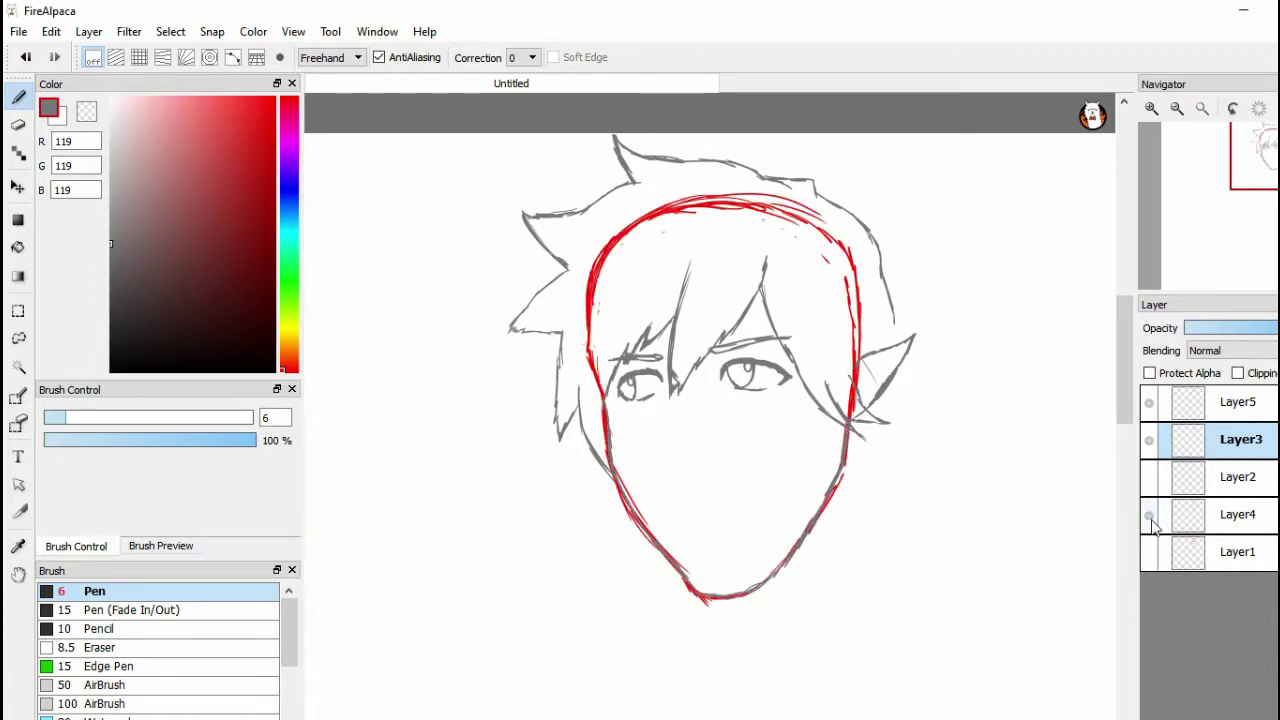
{"action": "left_click", "coordinate": [1190, 413]}
{"action": "left_click", "coordinate": [1192, 516]}
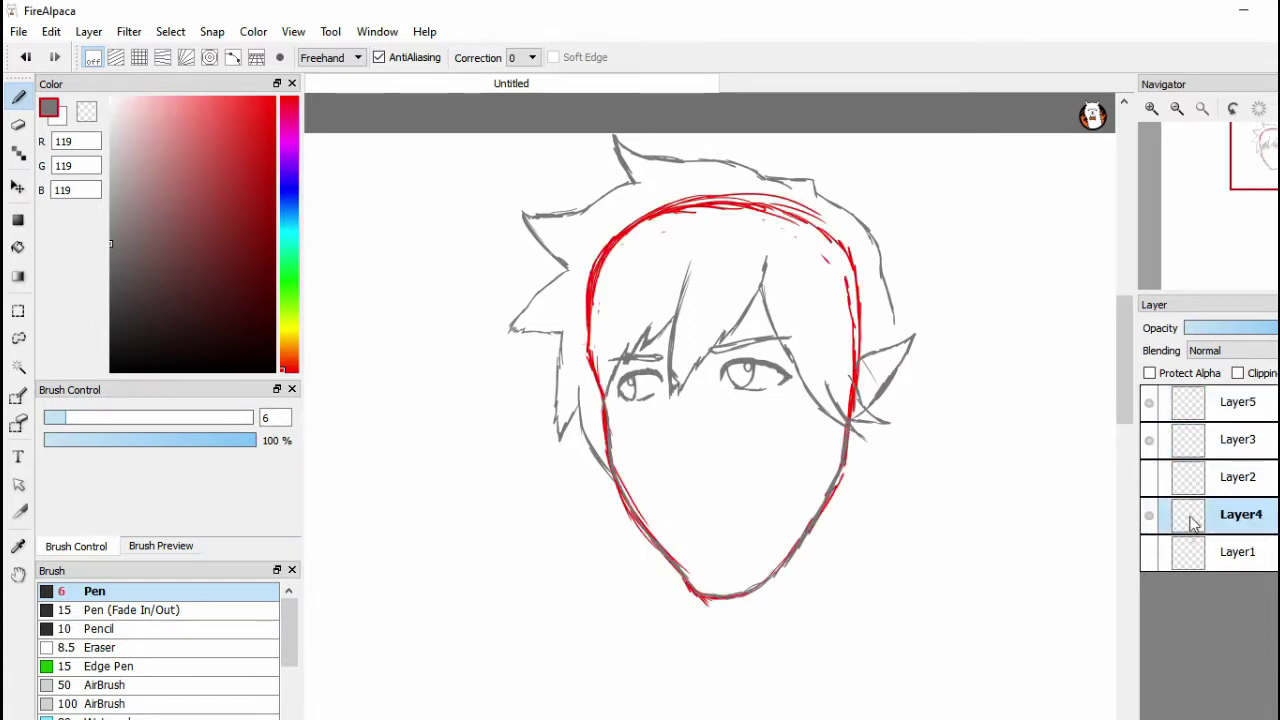
{"action": "left_click", "coordinate": [1150, 516]}
{"action": "left_click", "coordinate": [1150, 516]}
{"action": "left_click", "coordinate": [795, 212], "text": "alt"}
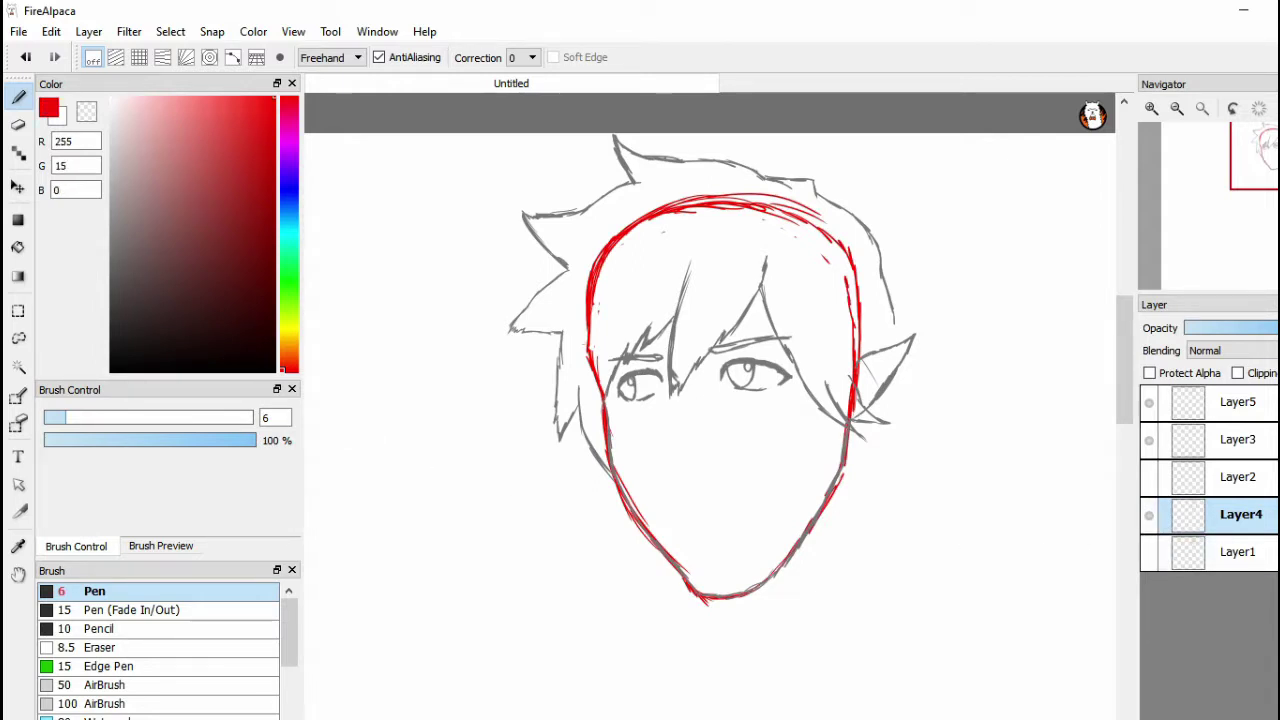
{"action": "scroll", "coordinate": [877, 674], "scroll_direction": "down", "scroll_amount": 2}
{"action": "left_click_drag", "start_coordinate": [877, 674], "coordinate": [877, 443]}
{"action": "scroll", "coordinate": [880, 485], "scroll_direction": "down", "scroll_amount": 1}
{"action": "left_click_drag", "start_coordinate": [880, 497], "coordinate": [883, 379]}
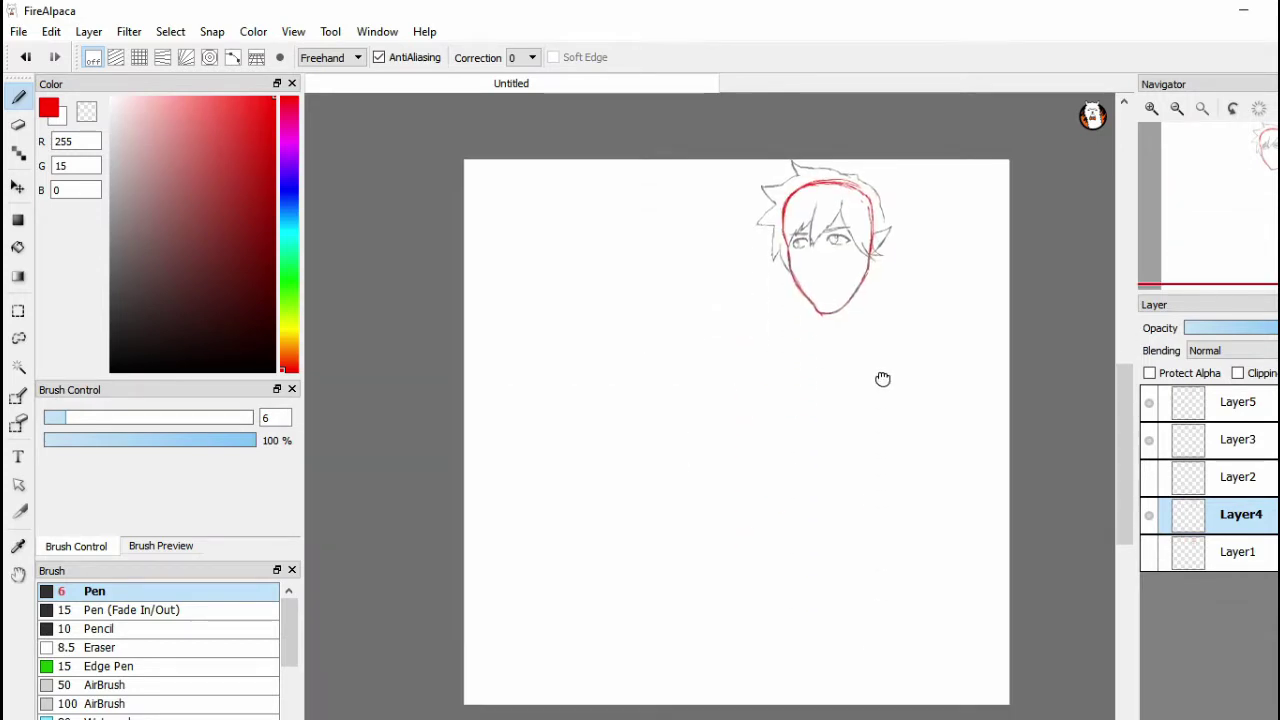
{"action": "scroll", "coordinate": [882, 379], "scroll_direction": "up", "scroll_amount": 1}
Hide the Layer4 head outline, show the Layer1 construction guides, and pick the sketch's grey for drawing on Layer3
{"action": "left_click", "coordinate": [1149, 516]}
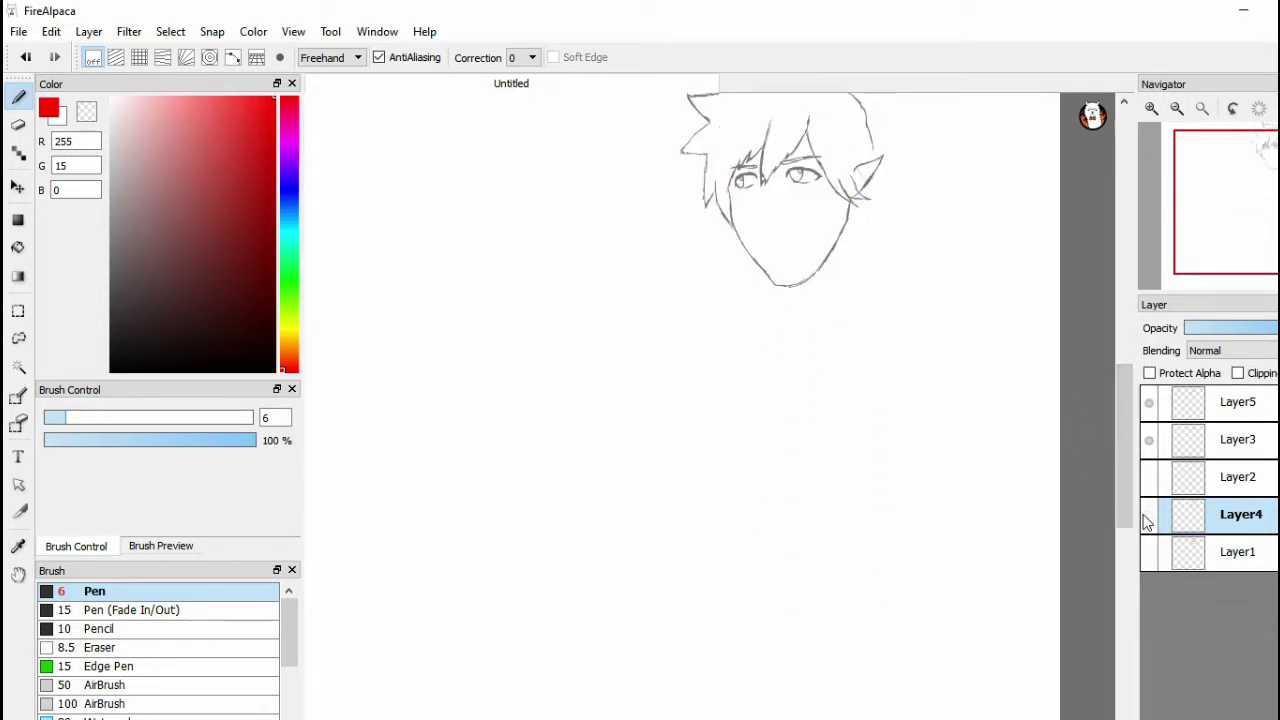
{"action": "left_click", "coordinate": [1149, 516]}
{"action": "left_click", "coordinate": [1149, 516]}
{"action": "scroll", "coordinate": [955, 370], "scroll_direction": "up", "scroll_amount": 2}
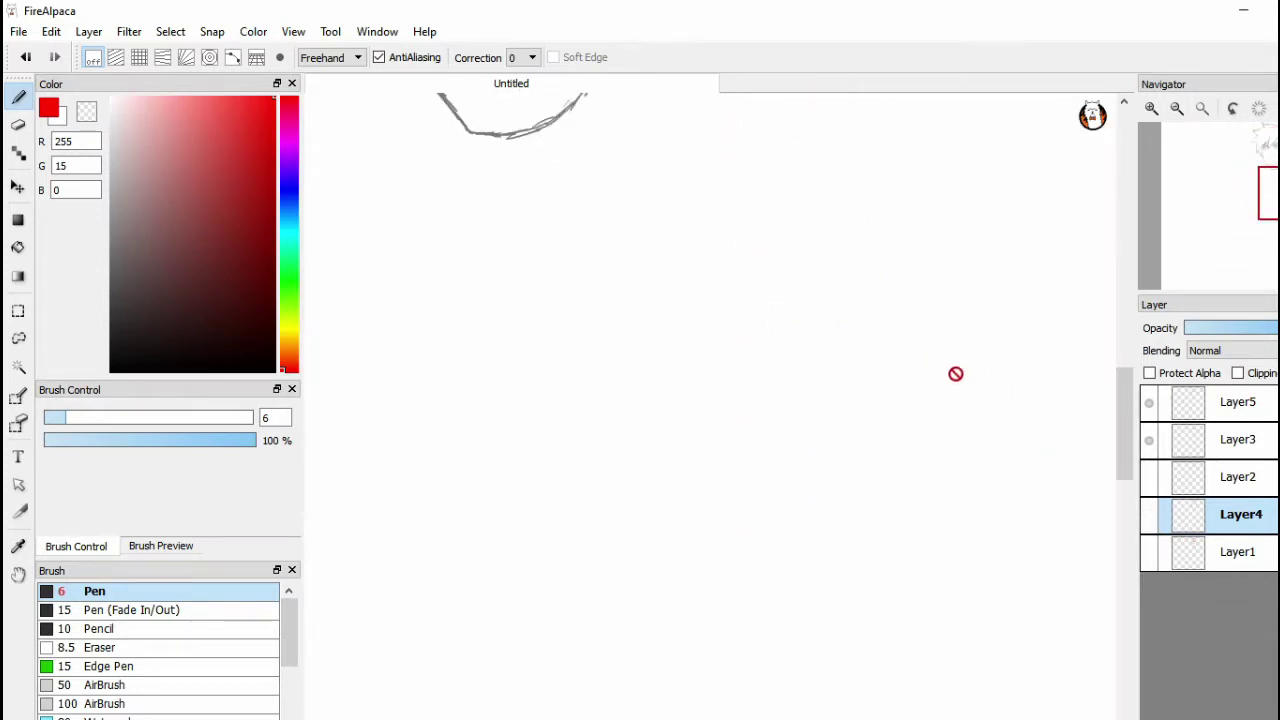
{"action": "left_click", "coordinate": [1200, 441]}
{"action": "scroll", "coordinate": [651, 277], "scroll_direction": "up", "scroll_amount": 4}
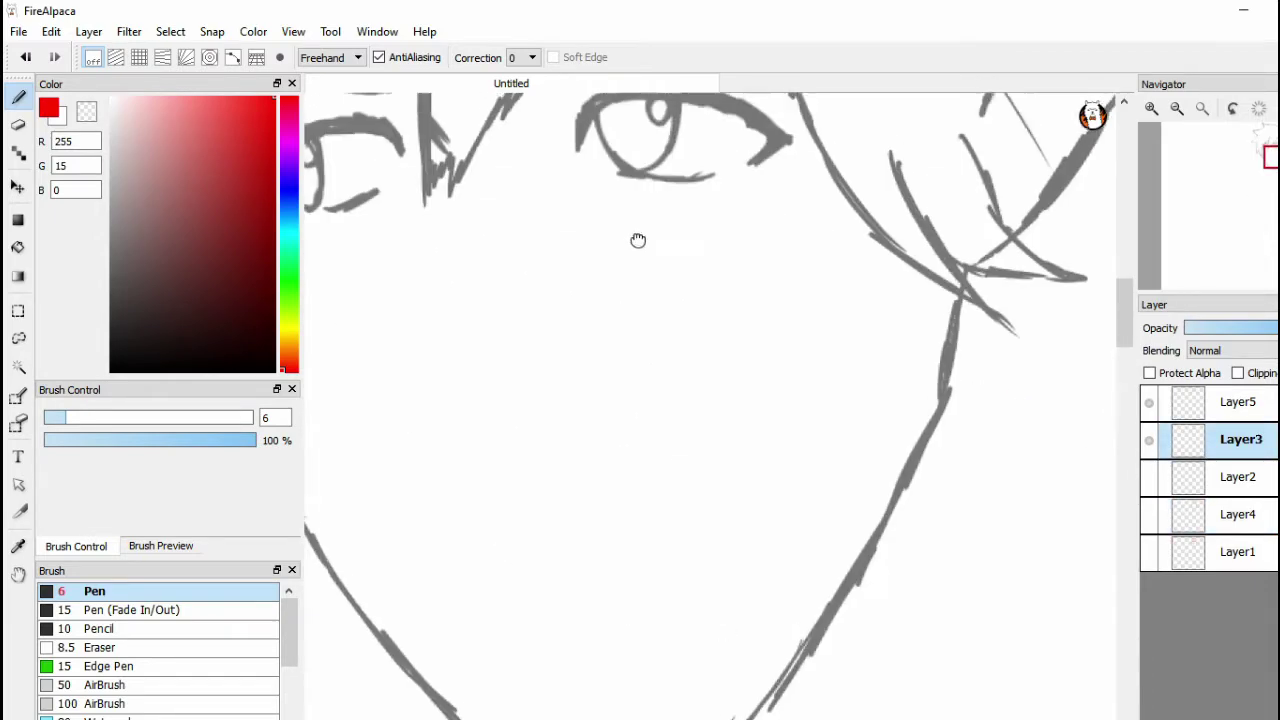
{"action": "right_click", "coordinate": [681, 252]}
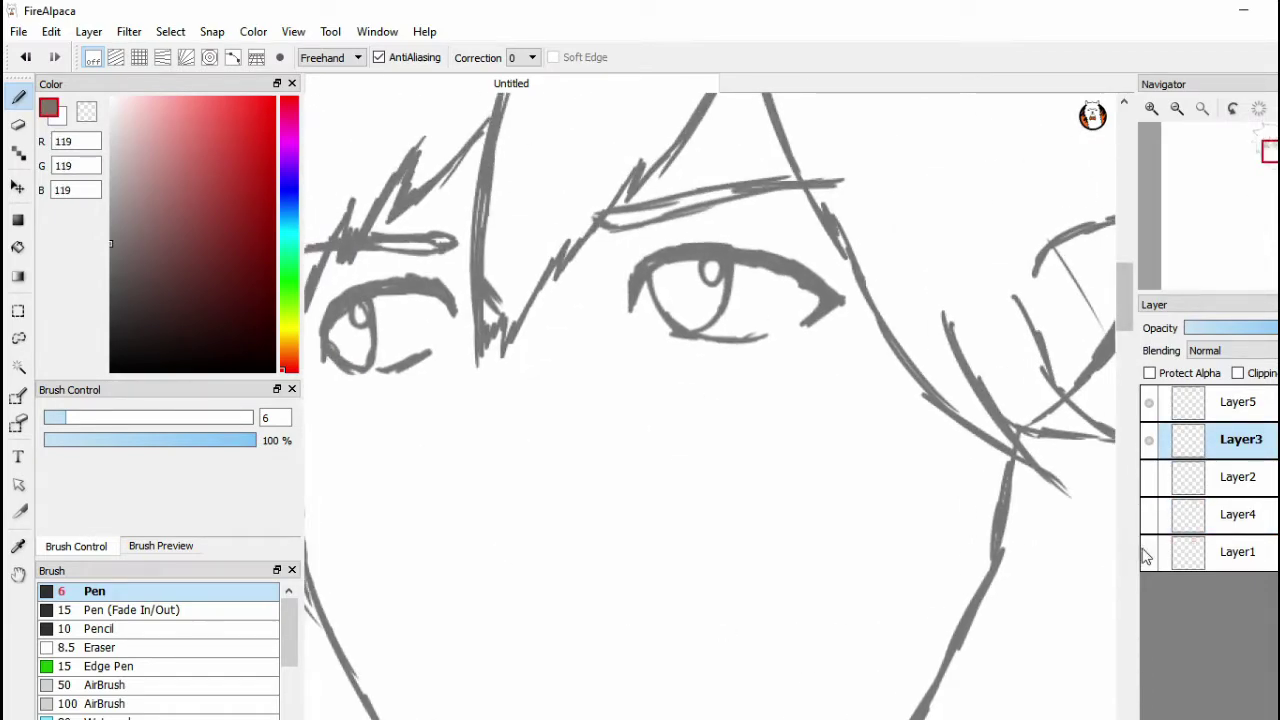
{"action": "left_click", "coordinate": [1149, 553]}
Draw a small nose on Layer3 with two short strokes around the vertical guide, and check it without the construction guides
{"action": "scroll", "coordinate": [1009, 550], "scroll_direction": "down", "scroll_amount": 1}
{"action": "scroll", "coordinate": [1010, 550], "scroll_direction": "down", "scroll_amount": 2}
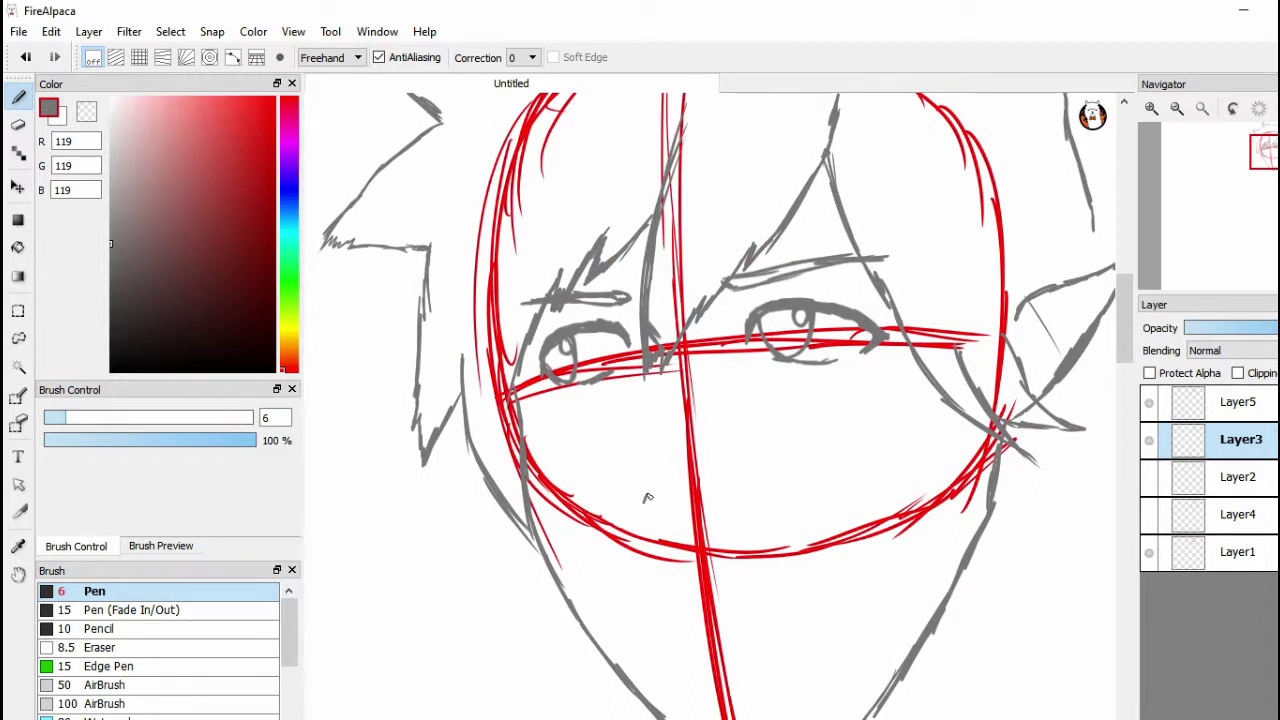
{"action": "left_click_drag", "start_coordinate": [642, 516], "coordinate": [670, 538]}
{"action": "left_click", "coordinate": [1151, 553]}
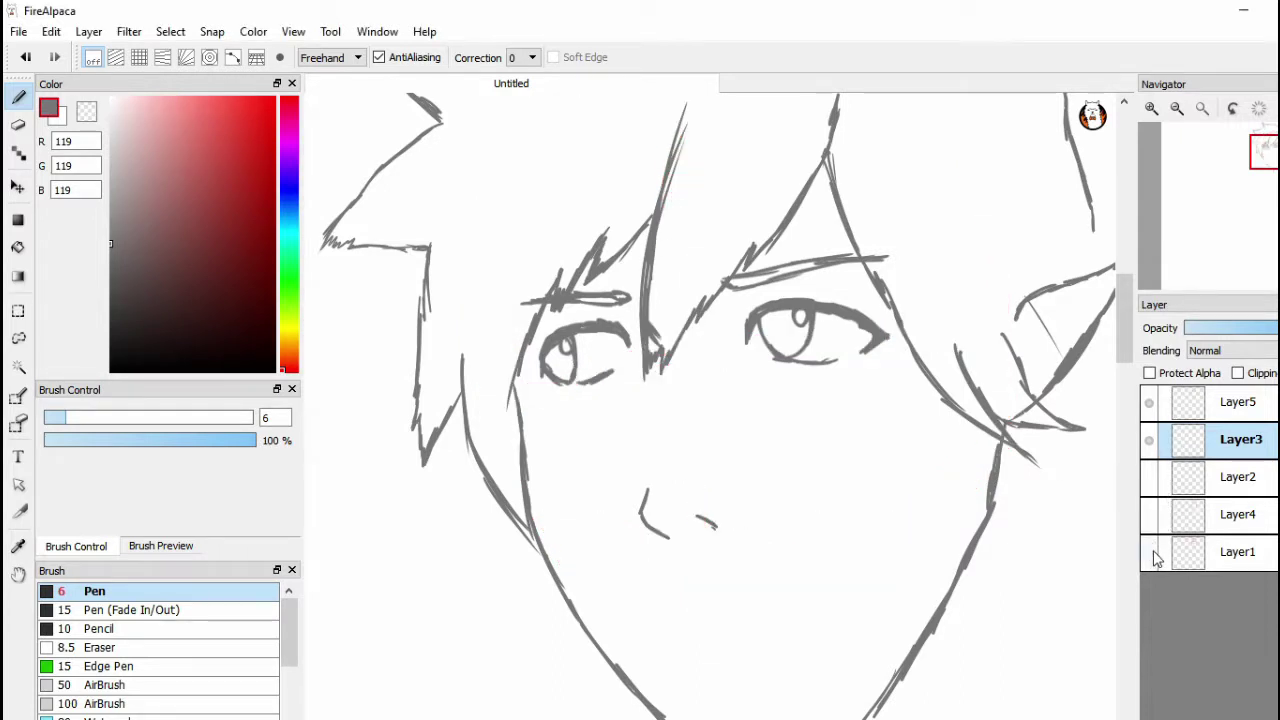
{"action": "left_click", "coordinate": [1150, 553]}
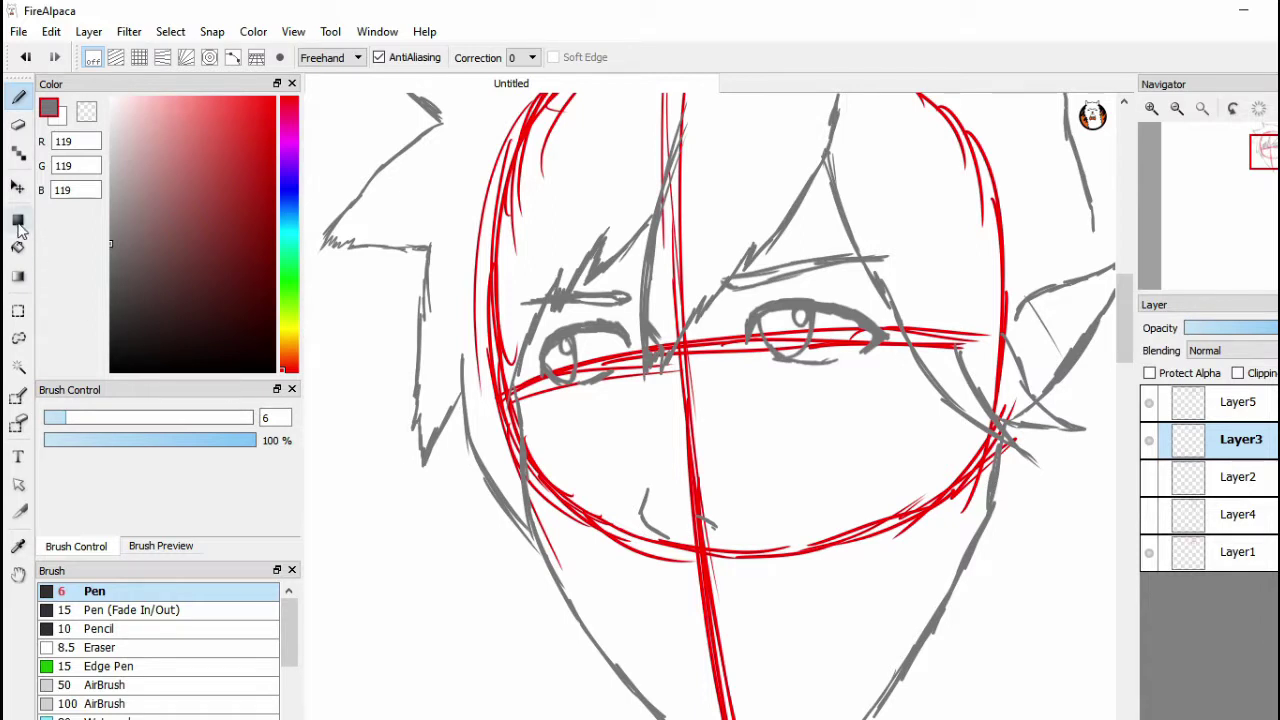
Select the nose with a rectangular selection, move it slightly higher on the face, and deselect it
{"action": "left_click", "coordinate": [18, 311]}
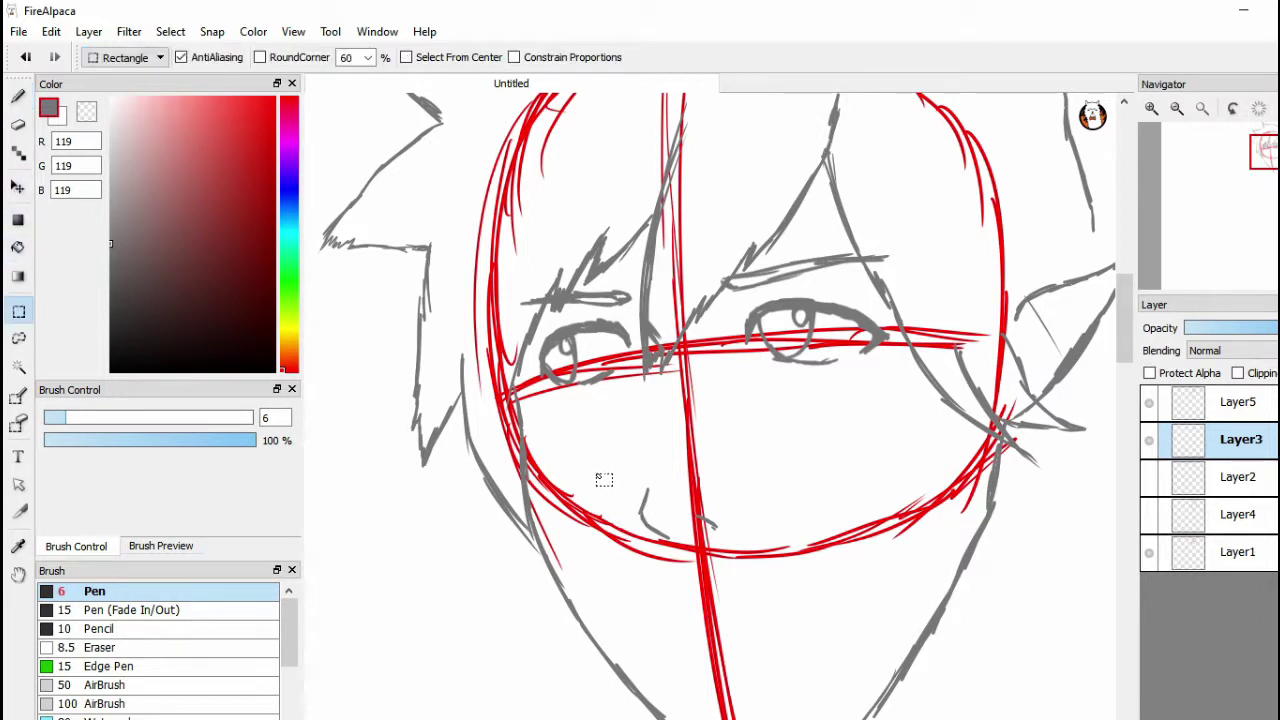
{"action": "left_click_drag", "start_coordinate": [597, 475], "coordinate": [788, 515]}
{"action": "left_click", "coordinate": [18, 187]}
{"action": "key", "text": "ctrl+d"}
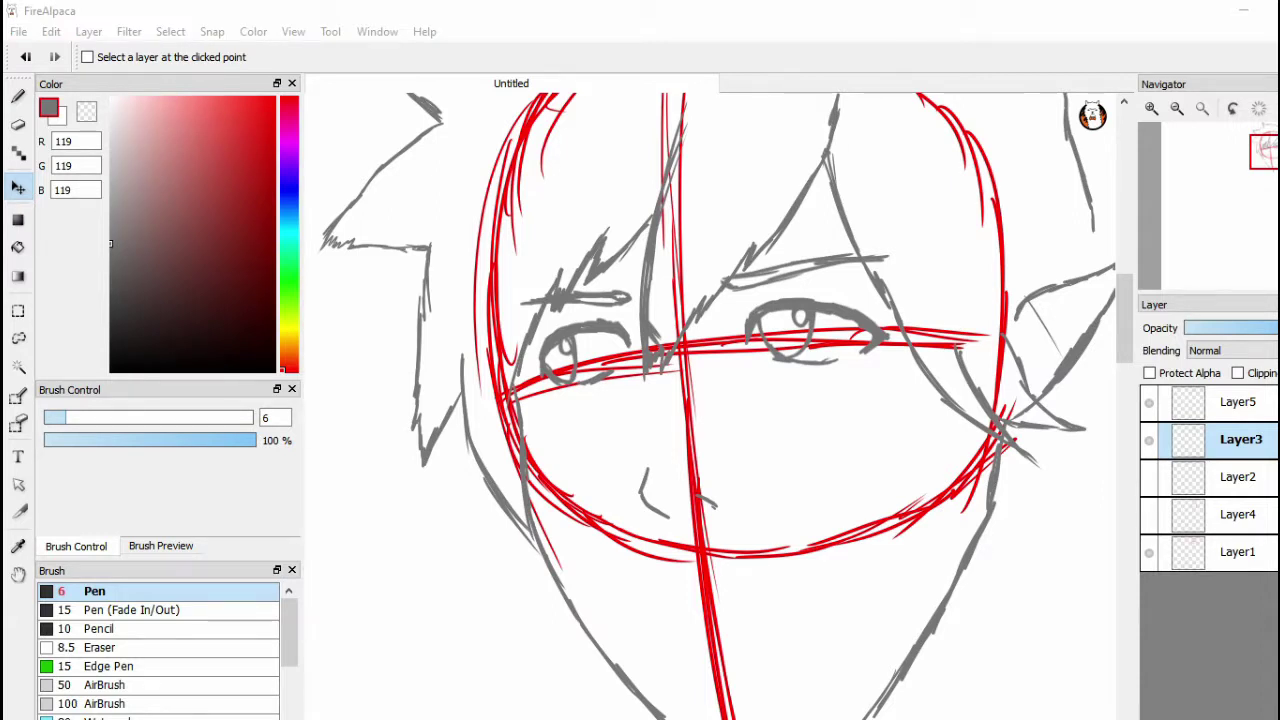
{"action": "left_click", "coordinate": [1010, 8]}
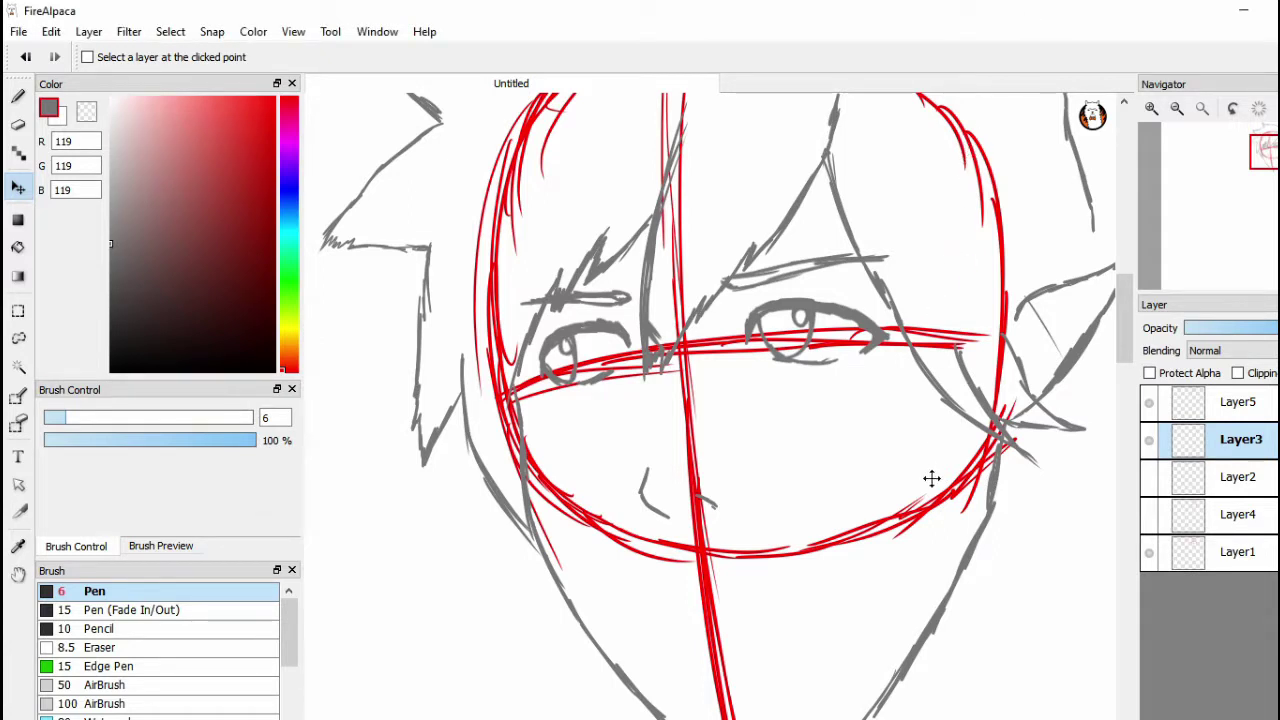
{"action": "scroll", "coordinate": [931, 480], "scroll_direction": "down", "scroll_amount": 2}
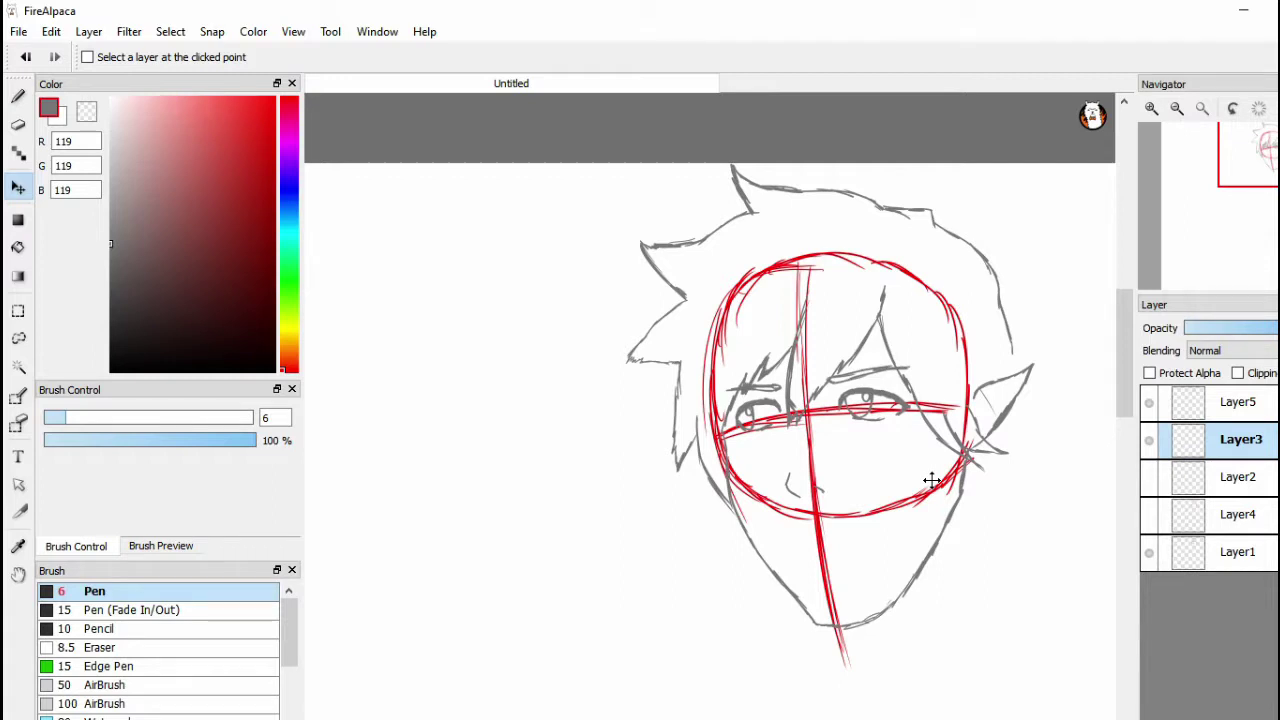
{"action": "scroll", "coordinate": [931, 500], "scroll_direction": "down", "scroll_amount": 1}
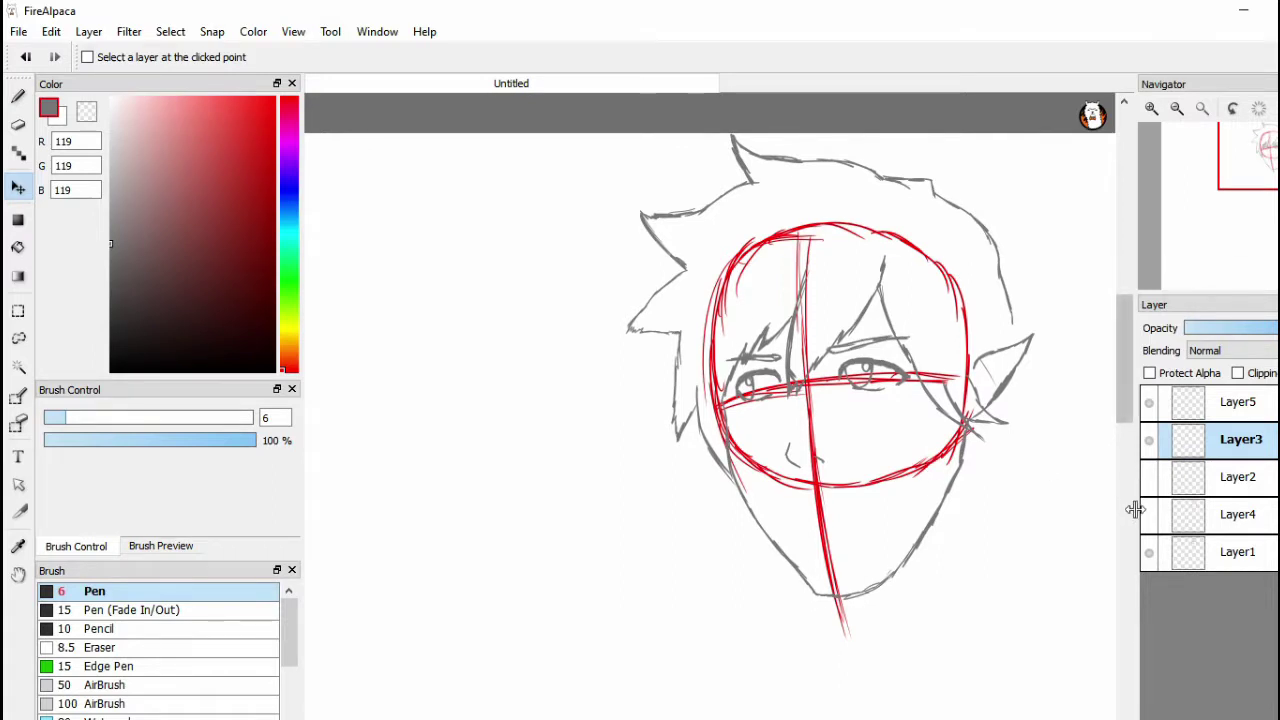
{"action": "left_click", "coordinate": [1149, 515]}
{"action": "left_click", "coordinate": [1150, 518]}
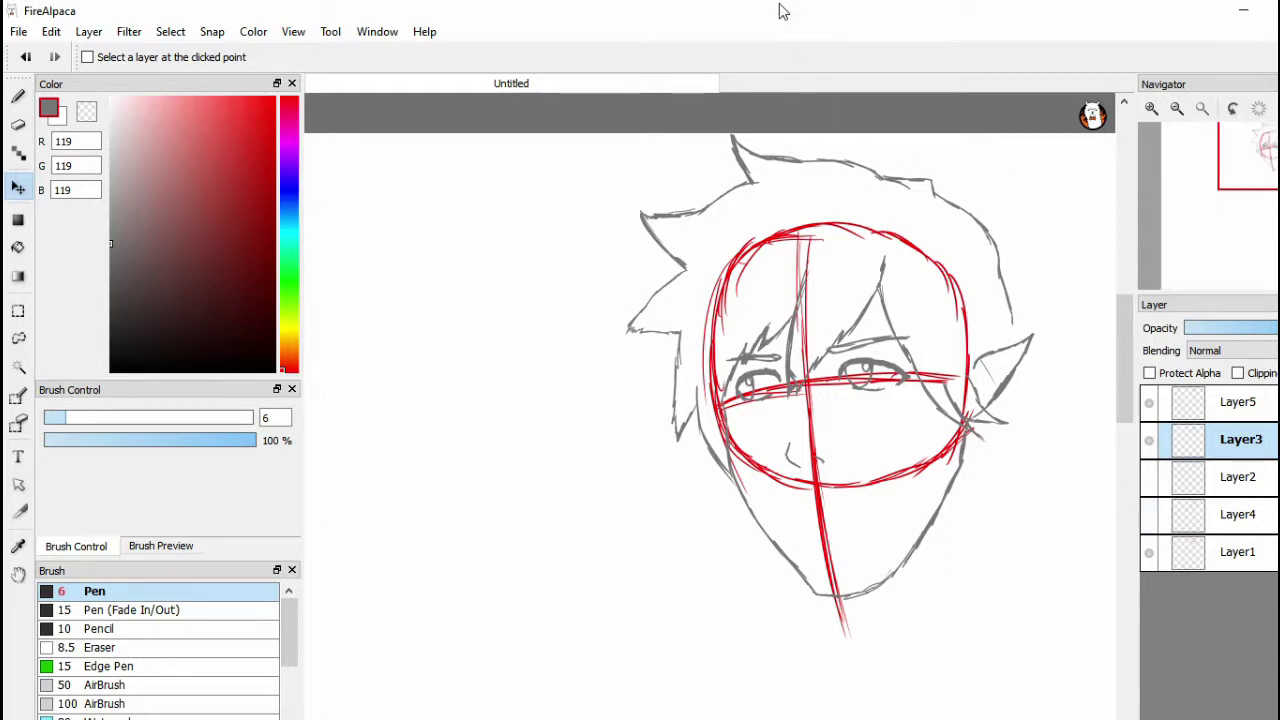
{"action": "left_click_drag", "start_coordinate": [772, 330], "coordinate": [671, 208]}
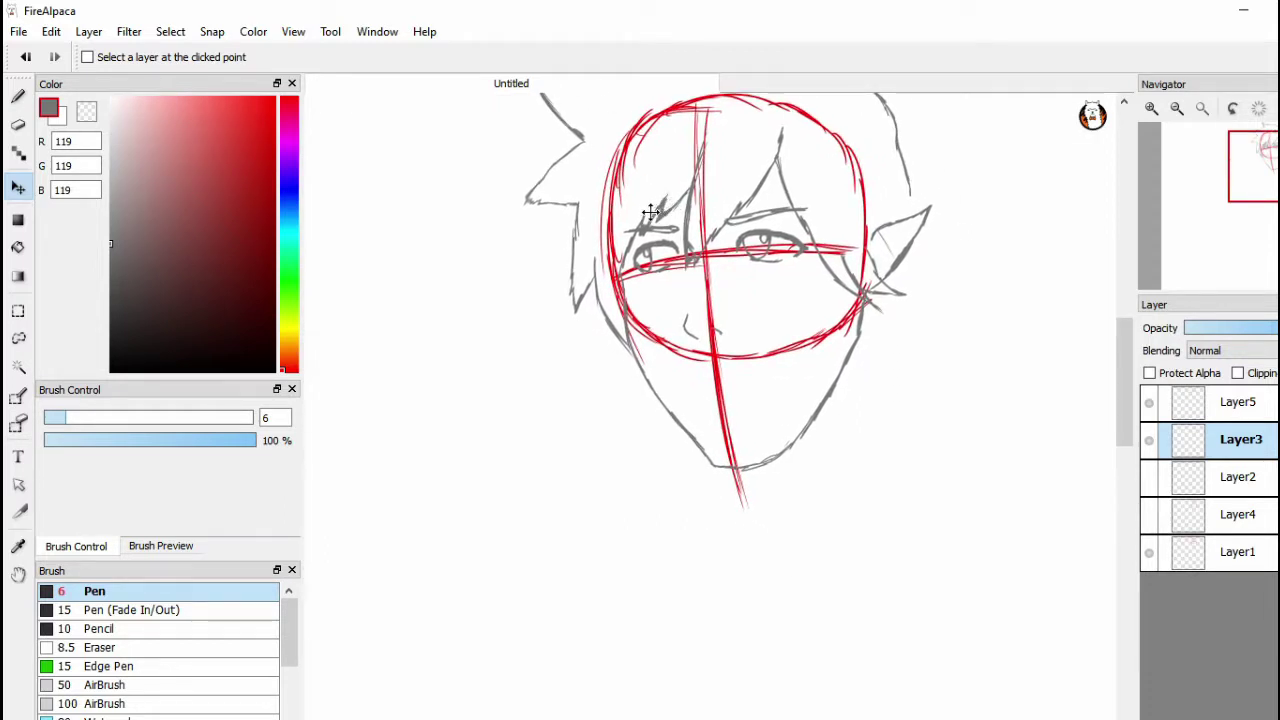
Make the Layer4 head outline visible alongside the Layer1 guides, and prepare to draw on Layer4 with the red pen
{"action": "left_click", "coordinate": [1151, 553]}
{"action": "left_click", "coordinate": [1151, 553]}
{"action": "left_click_drag", "start_coordinate": [889, 429], "coordinate": [863, 357]}
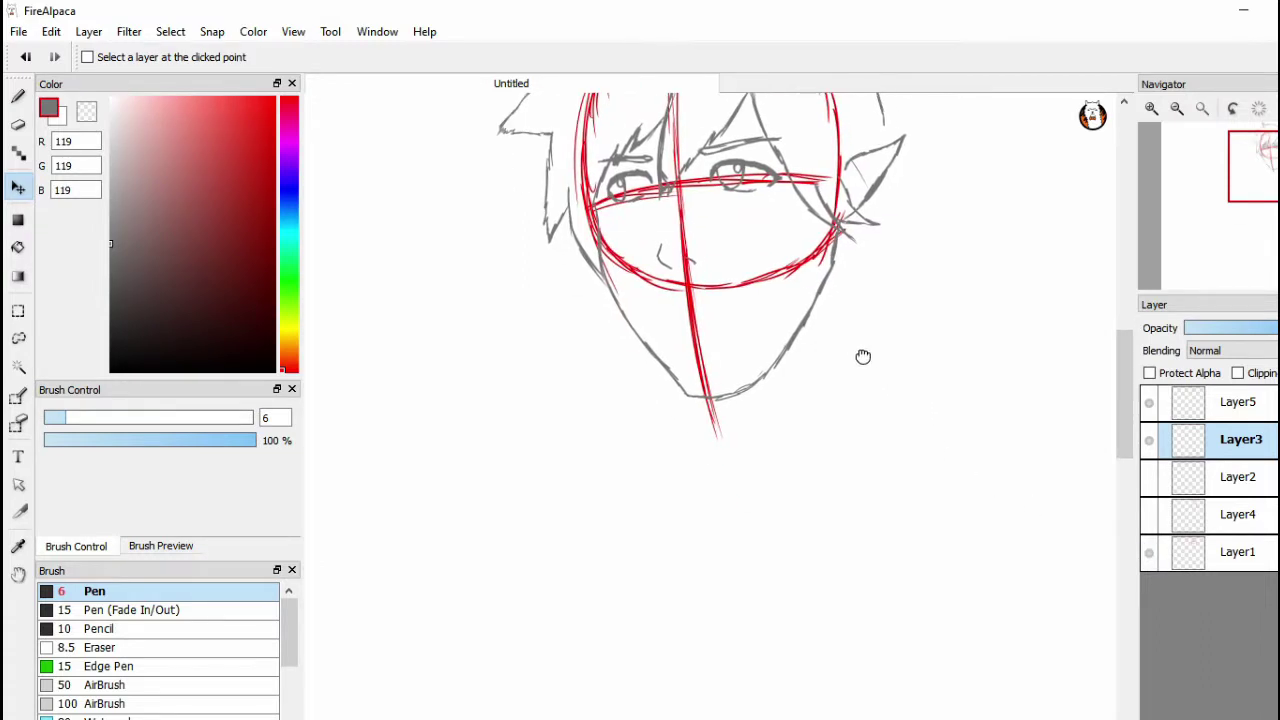
{"action": "left_click", "coordinate": [18, 96]}
{"action": "scroll", "coordinate": [719, 385], "scroll_direction": "down", "scroll_amount": 1}
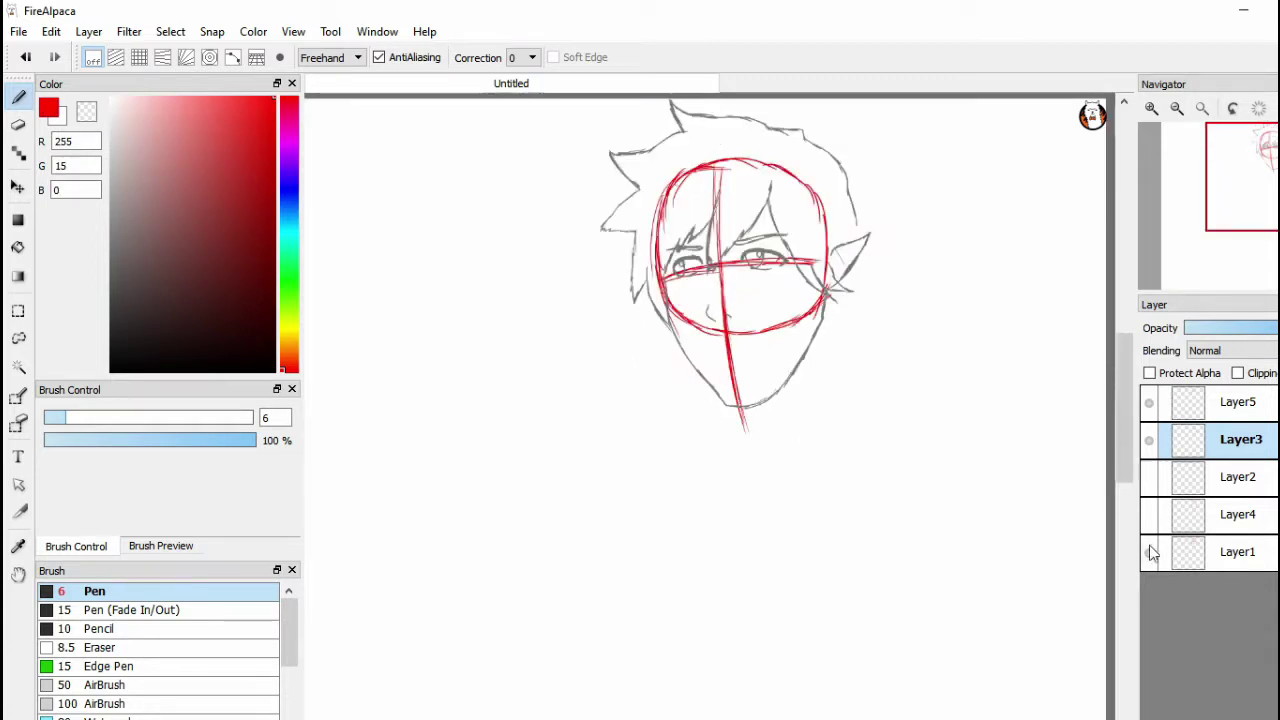
{"action": "left_click", "coordinate": [1226, 560]}
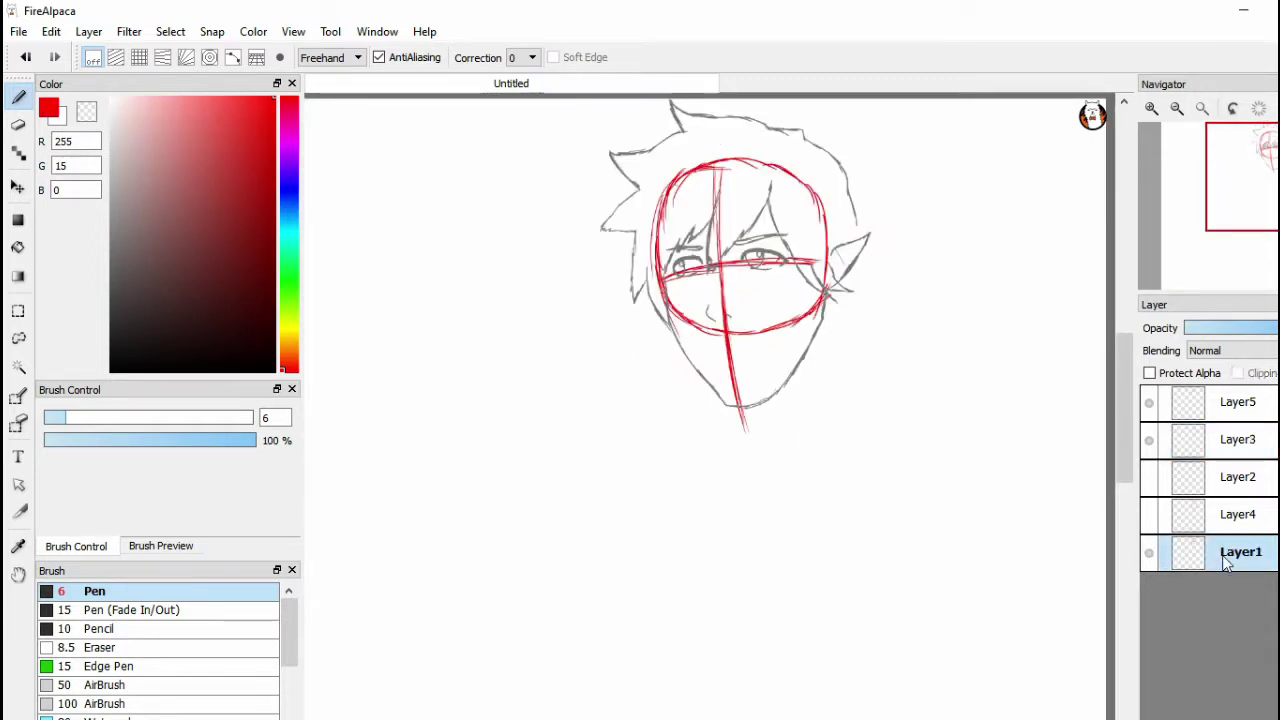
{"action": "left_click", "coordinate": [1165, 516]}
{"action": "left_click_drag", "start_coordinate": [957, 471], "coordinate": [961, 403]}
{"action": "scroll", "coordinate": [983, 403], "scroll_direction": "down", "scroll_amount": 2}
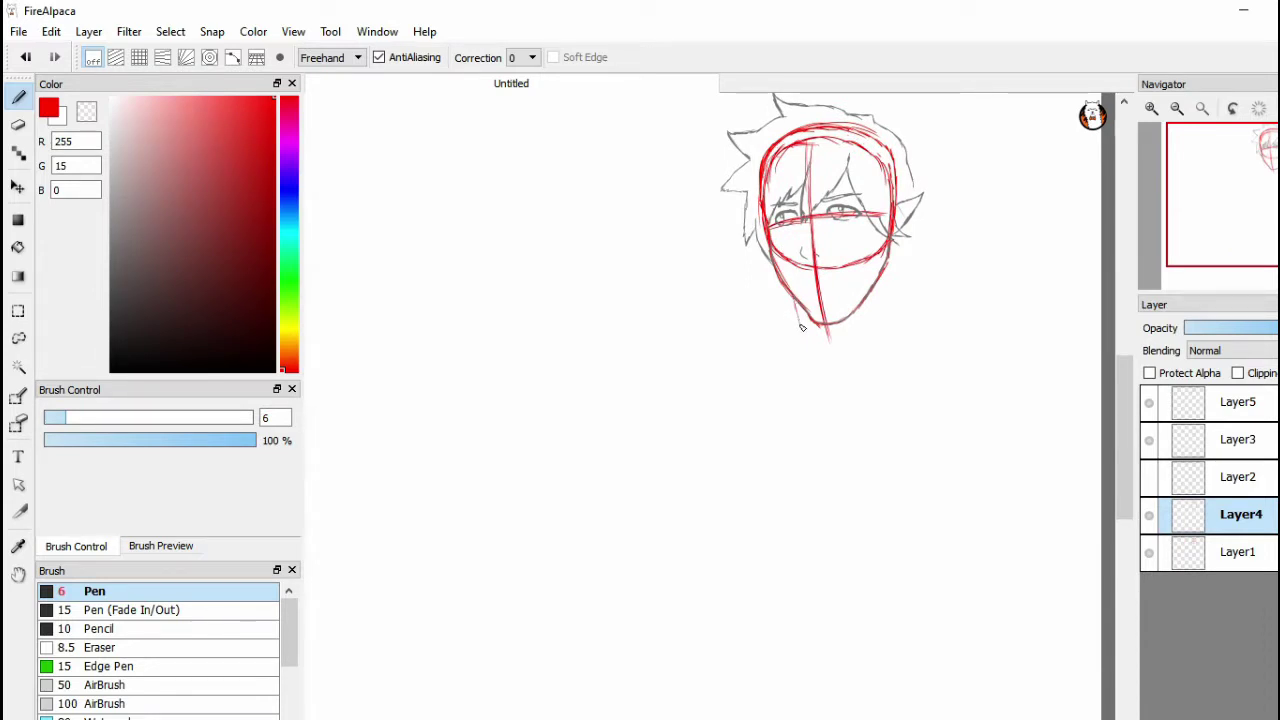
Sketch both sides of the neck in red on Layer4 below the jaw, and compare them with and without the Layer1 guides
{"action": "mouse_move", "coordinate": [806, 317]}
{"action": "left_mouse_down"}
{"action": "mouse_move", "coordinate": [815, 349]}
{"action": "mouse_move", "coordinate": [800, 397]}
{"action": "left_mouse_up"}
{"action": "left_click_drag", "start_coordinate": [894, 350], "coordinate": [908, 172]}
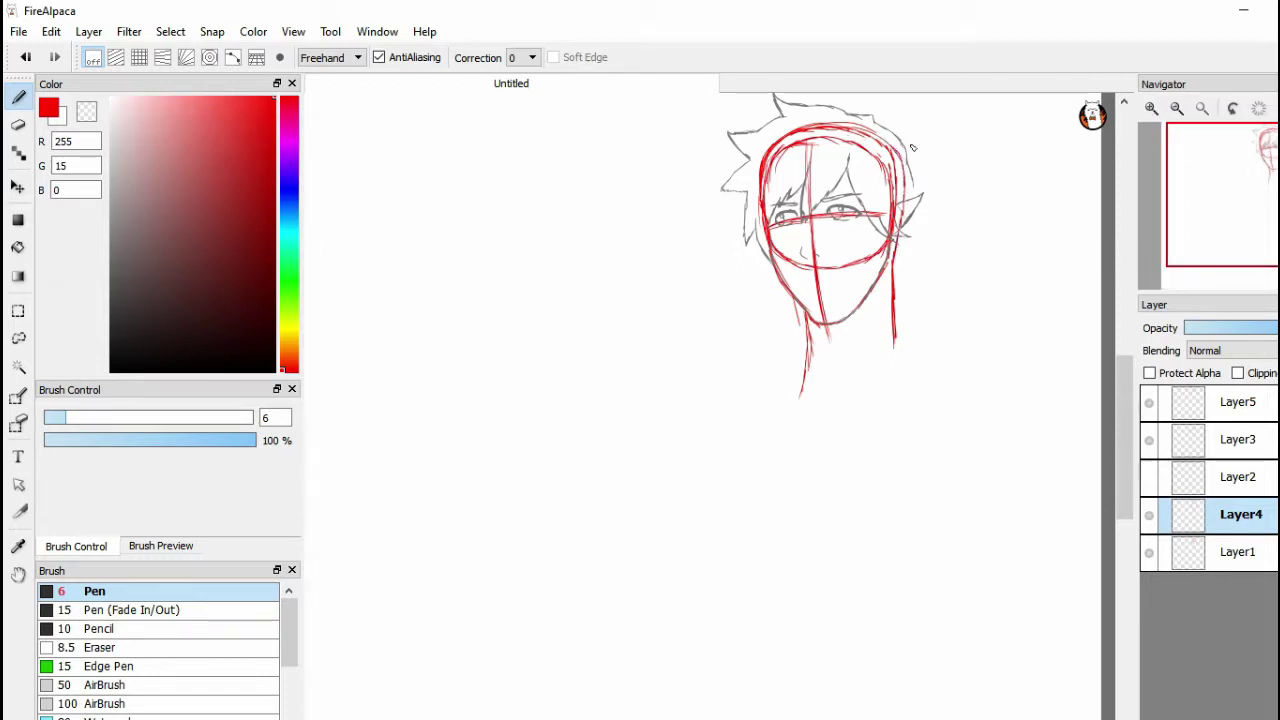
{"action": "left_click", "coordinate": [1149, 553]}
{"action": "left_click", "coordinate": [1150, 553]}
Sketch several overlapping, nearly horizontal red guide lines across the base of the neck to mark the shoulder width
{"action": "left_click_drag", "start_coordinate": [933, 393], "coordinate": [749, 401]}
{"action": "left_click_drag", "start_coordinate": [963, 412], "coordinate": [744, 377]}
{"action": "left_click_drag", "start_coordinate": [912, 392], "coordinate": [756, 379]}
{"action": "left_click_drag", "start_coordinate": [962, 393], "coordinate": [760, 380]}
{"action": "left_click_drag", "start_coordinate": [923, 390], "coordinate": [714, 380]}
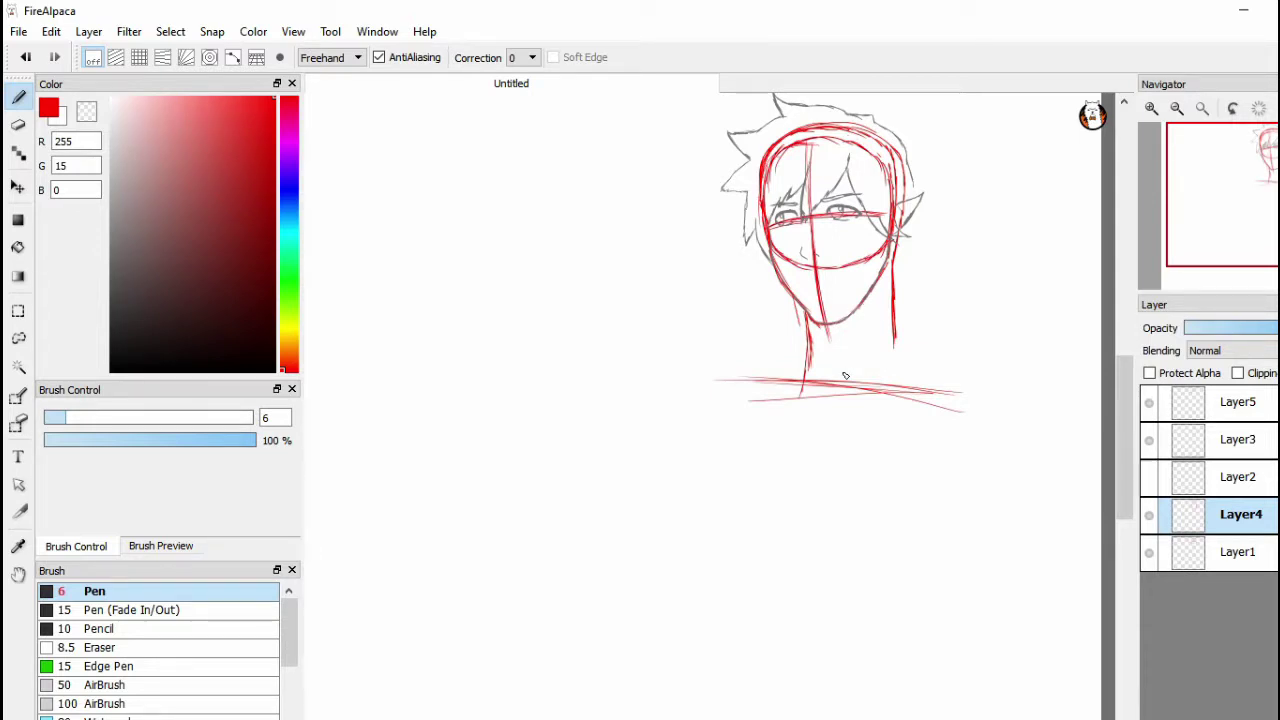
{"action": "left_click", "coordinate": [1149, 551]}
{"action": "left_click", "coordinate": [1149, 551]}
Draw a curved centre line from below the chin down the torso, and reinforce the shoulder guide line
{"action": "left_click_drag", "start_coordinate": [788, 369], "coordinate": [804, 364]}
{"action": "mouse_move", "coordinate": [846, 330]}
{"action": "left_mouse_down"}
{"action": "mouse_move", "coordinate": [850, 428]}
{"action": "mouse_move", "coordinate": [823, 628]}
{"action": "left_mouse_up"}
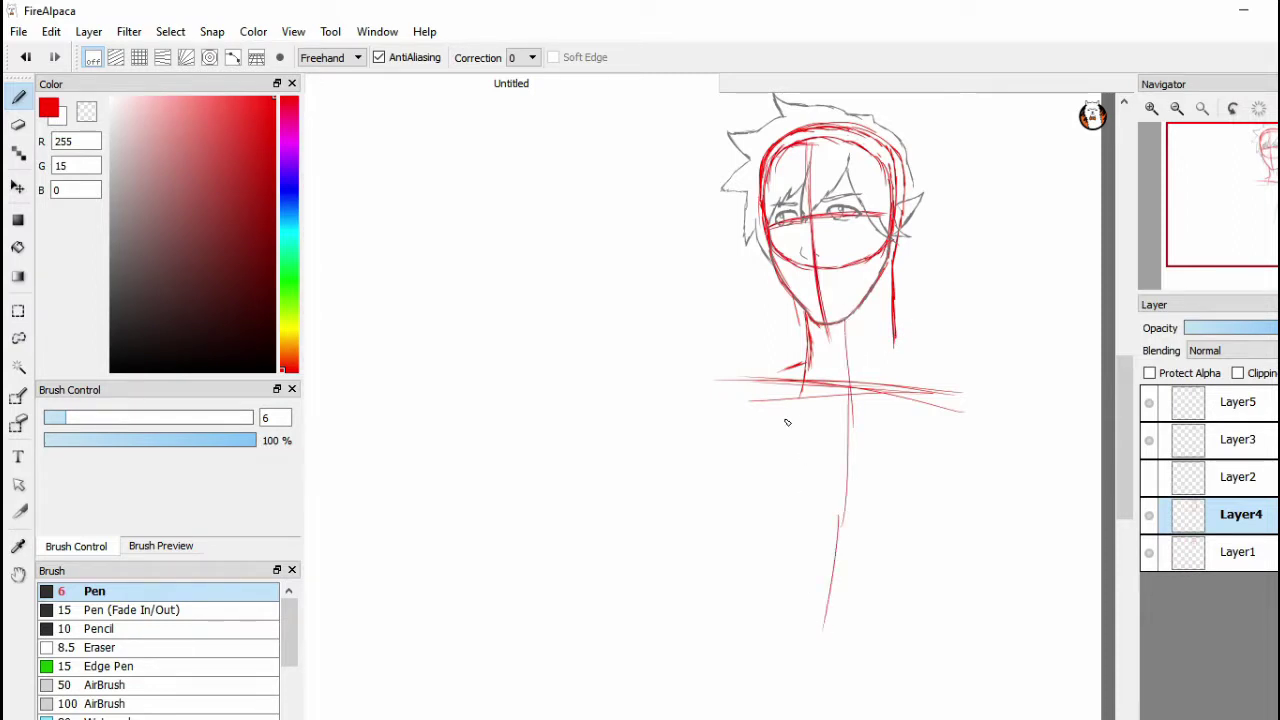
{"action": "mouse_move", "coordinate": [762, 402]}
{"action": "left_mouse_down"}
{"action": "mouse_move", "coordinate": [886, 381]}
{"action": "mouse_move", "coordinate": [950, 386]}
{"action": "left_mouse_up"}
{"action": "left_click_drag", "start_coordinate": [838, 399], "coordinate": [982, 383]}
Sketch the sloping shoulders out from the neck, and curve both sides of the upper torso down from them
{"action": "left_click_drag", "start_coordinate": [895, 347], "coordinate": [970, 357]}
{"action": "left_click_drag", "start_coordinate": [792, 375], "coordinate": [717, 395]}
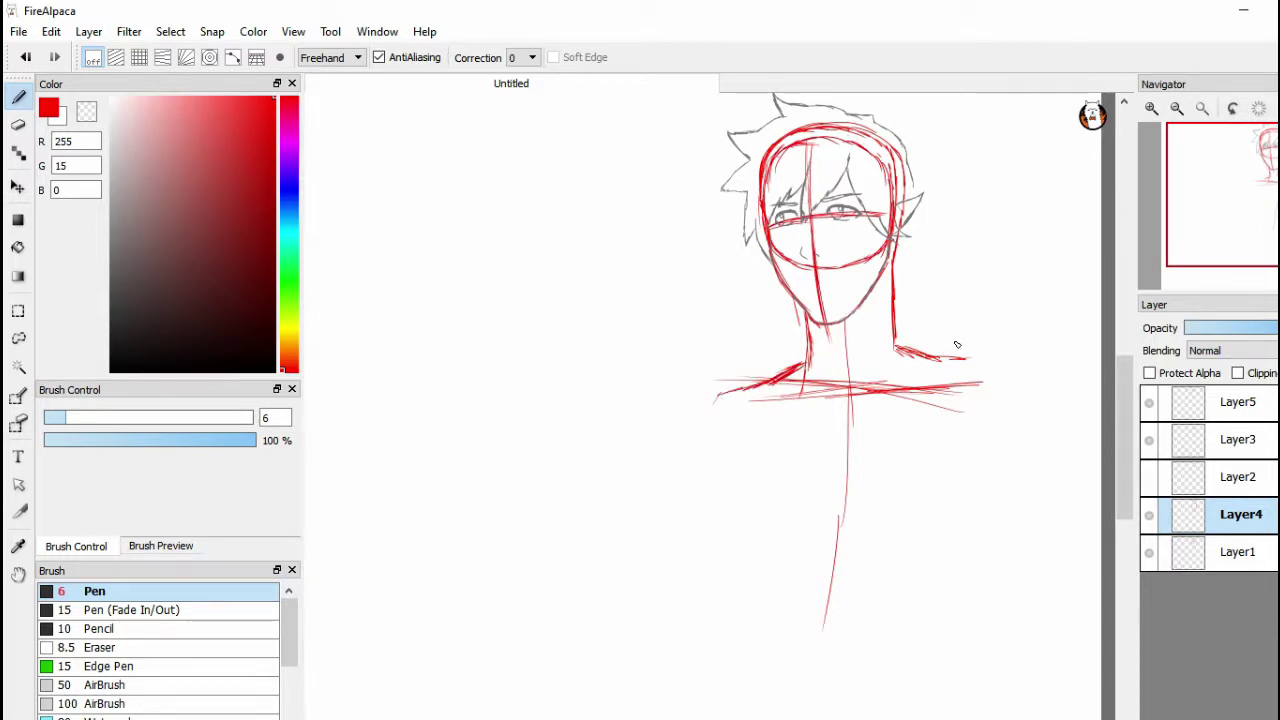
{"action": "left_click_drag", "start_coordinate": [932, 364], "coordinate": [998, 359]}
{"action": "left_click_drag", "start_coordinate": [715, 409], "coordinate": [707, 518]}
{"action": "mouse_move", "coordinate": [998, 360]}
{"action": "left_mouse_down"}
{"action": "mouse_move", "coordinate": [1010, 443]}
{"action": "mouse_move", "coordinate": [985, 540]}
{"action": "left_mouse_up"}
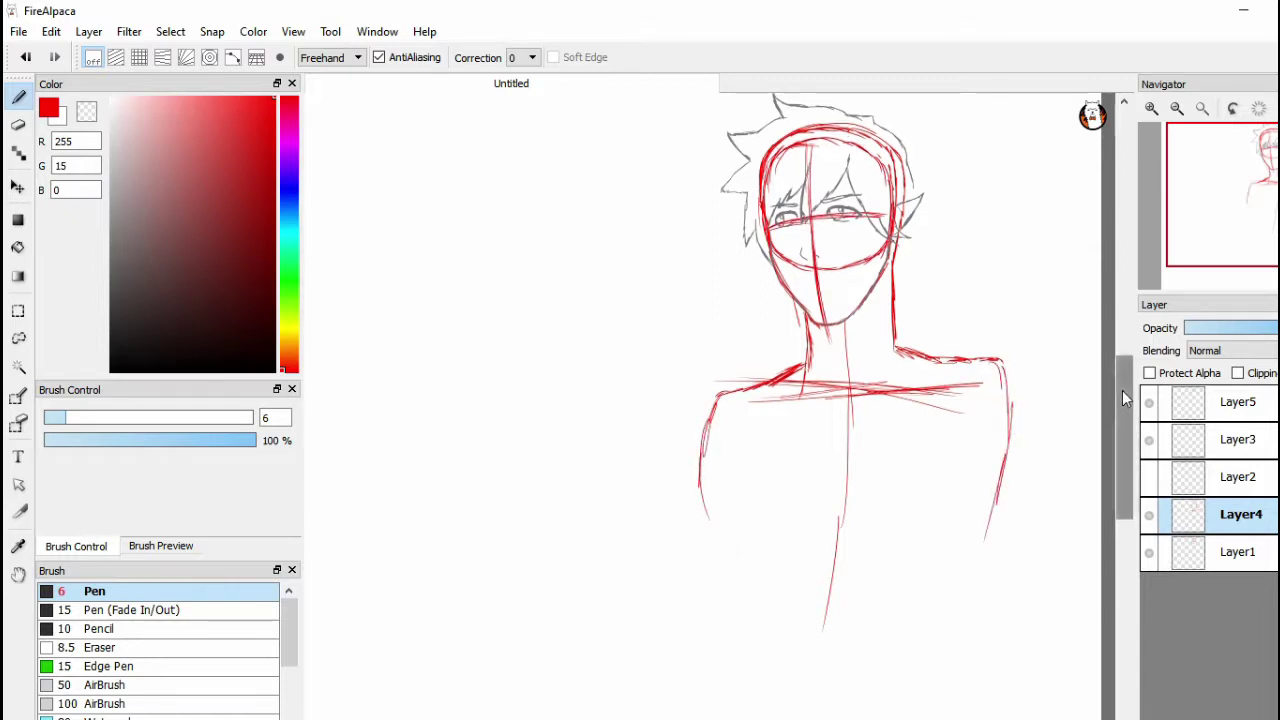
{"action": "scroll", "coordinate": [1123, 394], "scroll_direction": "down", "scroll_amount": 5}
{"action": "scroll", "coordinate": [1124, 427], "scroll_direction": "up", "scroll_amount": 2}
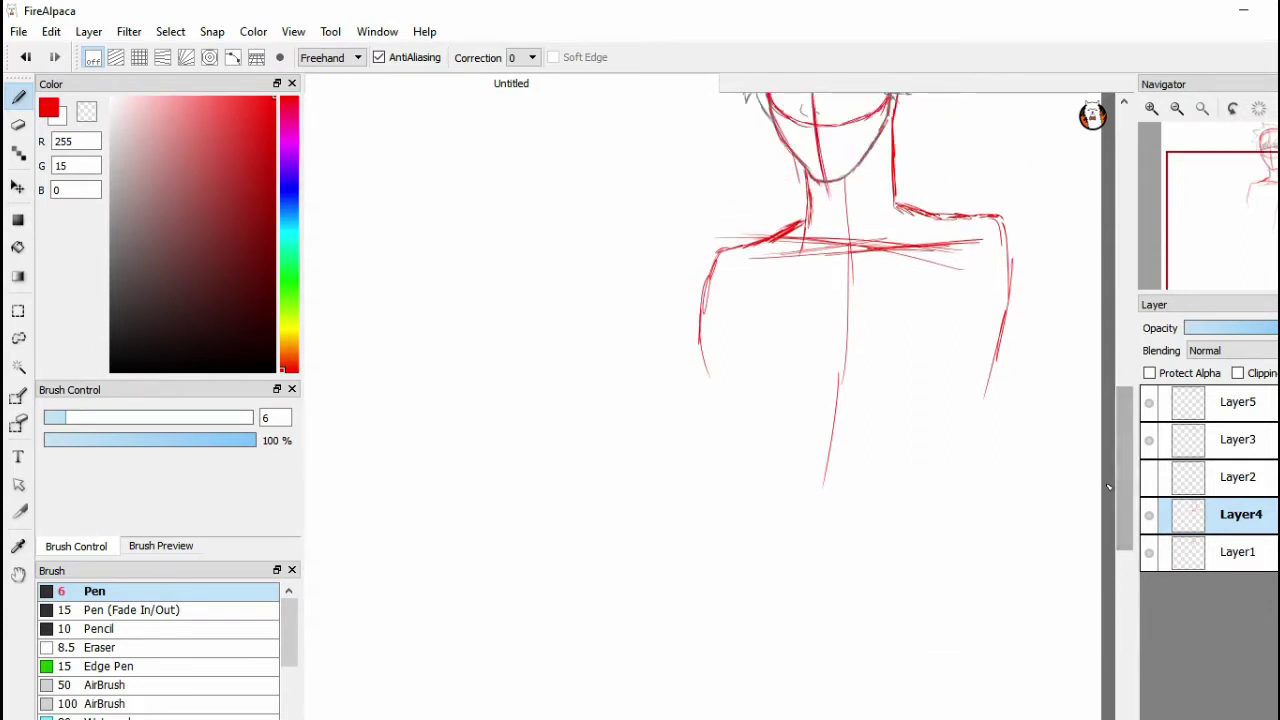
{"action": "mouse_move", "coordinate": [1008, 227]}
{"action": "left_mouse_down"}
{"action": "mouse_move", "coordinate": [1003, 368]}
{"action": "mouse_move", "coordinate": [980, 416]}
{"action": "left_mouse_up"}
{"action": "mouse_move", "coordinate": [720, 257]}
{"action": "left_mouse_down"}
{"action": "mouse_move", "coordinate": [708, 379]}
{"action": "mouse_move", "coordinate": [703, 358]}
{"action": "mouse_move", "coordinate": [722, 418]}
{"action": "left_mouse_up"}
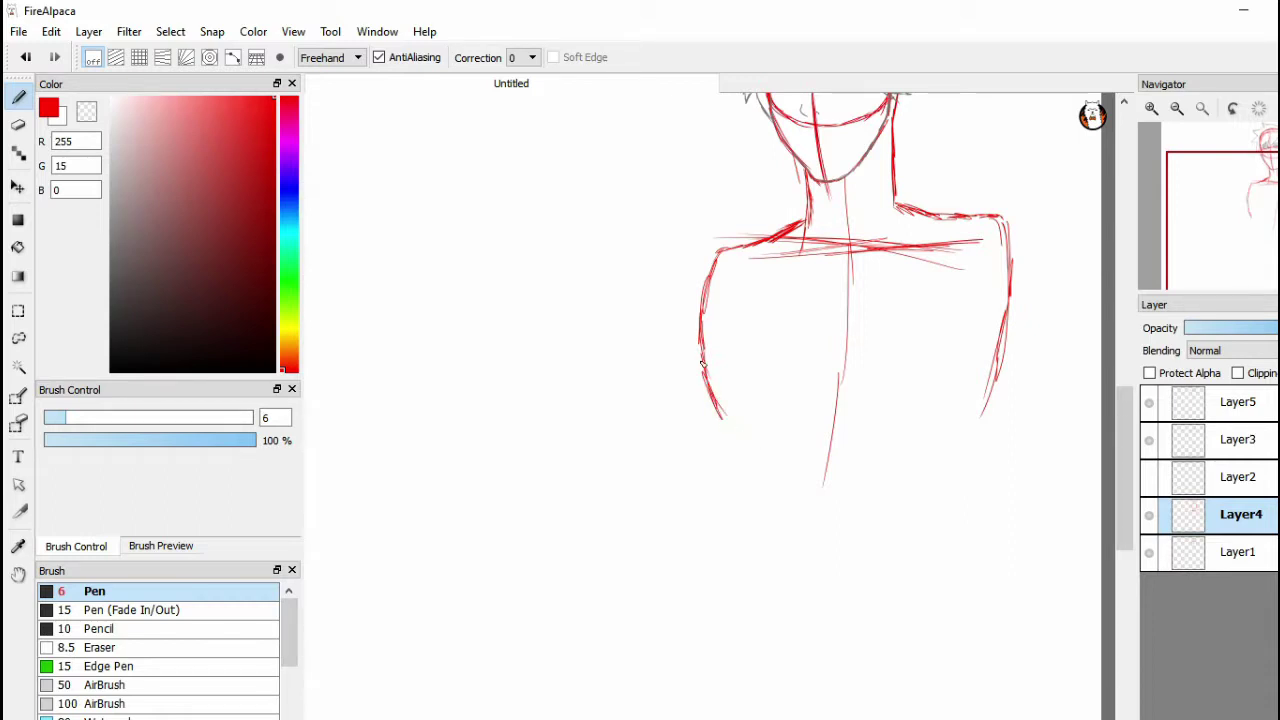
Extend the torso outline through the waist to the hips, and close it with a curved line across the bottom
{"action": "mouse_move", "coordinate": [702, 372]}
{"action": "left_mouse_down"}
{"action": "mouse_move", "coordinate": [737, 434]}
{"action": "mouse_move", "coordinate": [723, 426]}
{"action": "mouse_move", "coordinate": [684, 610]}
{"action": "mouse_move", "coordinate": [730, 658]}
{"action": "left_mouse_up"}
{"action": "mouse_move", "coordinate": [988, 392]}
{"action": "left_mouse_down"}
{"action": "mouse_move", "coordinate": [928, 550]}
{"action": "mouse_move", "coordinate": [958, 600]}
{"action": "mouse_move", "coordinate": [786, 636]}
{"action": "left_mouse_up"}
{"action": "mouse_move", "coordinate": [1122, 448]}
{"action": "left_mouse_down"}
{"action": "mouse_move", "coordinate": [1116, 416]}
{"action": "mouse_move", "coordinate": [1055, 431]}
{"action": "left_mouse_up"}
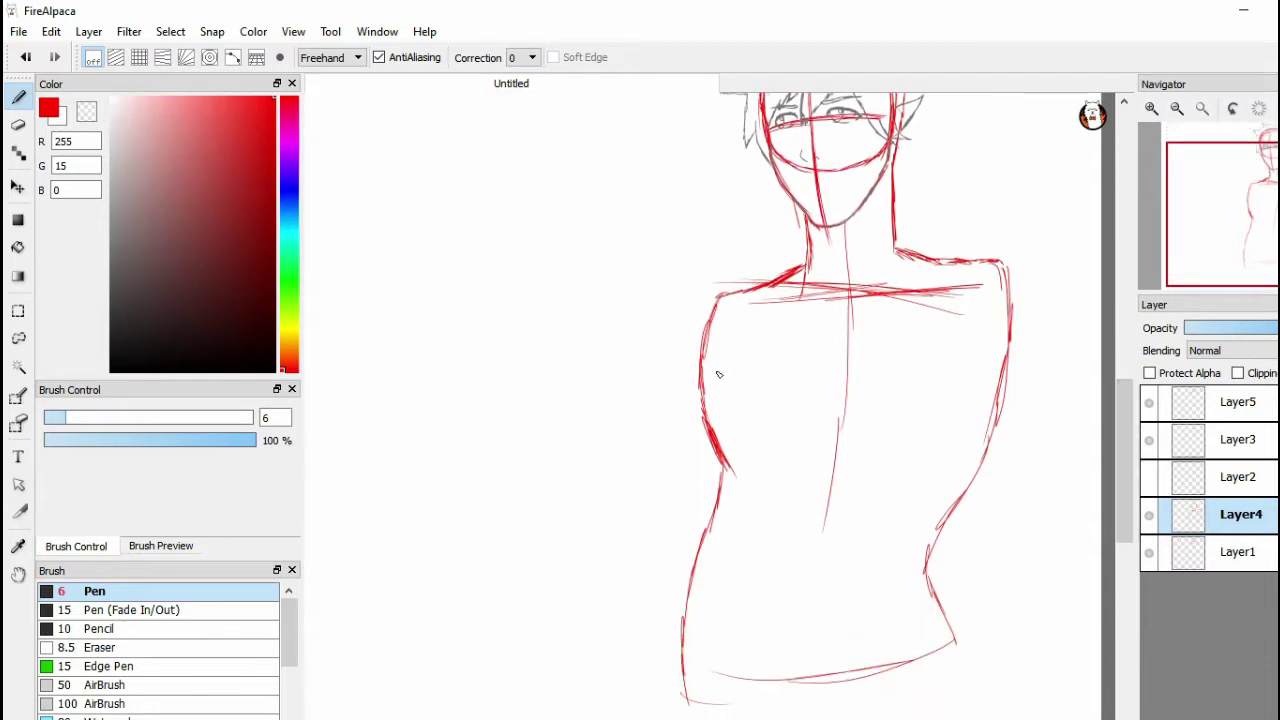
{"action": "mouse_move", "coordinate": [736, 297]}
{"action": "left_mouse_down"}
{"action": "mouse_move", "coordinate": [704, 382]}
{"action": "mouse_move", "coordinate": [737, 464]}
{"action": "mouse_move", "coordinate": [693, 624]}
{"action": "mouse_move", "coordinate": [760, 672]}
{"action": "mouse_move", "coordinate": [800, 680]}
{"action": "left_mouse_up"}
{"action": "mouse_move", "coordinate": [700, 654]}
{"action": "left_mouse_down"}
{"action": "mouse_move", "coordinate": [806, 667]}
{"action": "mouse_move", "coordinate": [787, 675]}
{"action": "mouse_move", "coordinate": [952, 642]}
{"action": "left_mouse_up"}
Hide the Layer1 construction guides, and check the figure with and without the Layer4 body sketch
{"action": "left_click", "coordinate": [1149, 552]}
{"action": "left_click_drag", "start_coordinate": [1120, 432], "coordinate": [1124, 397]}
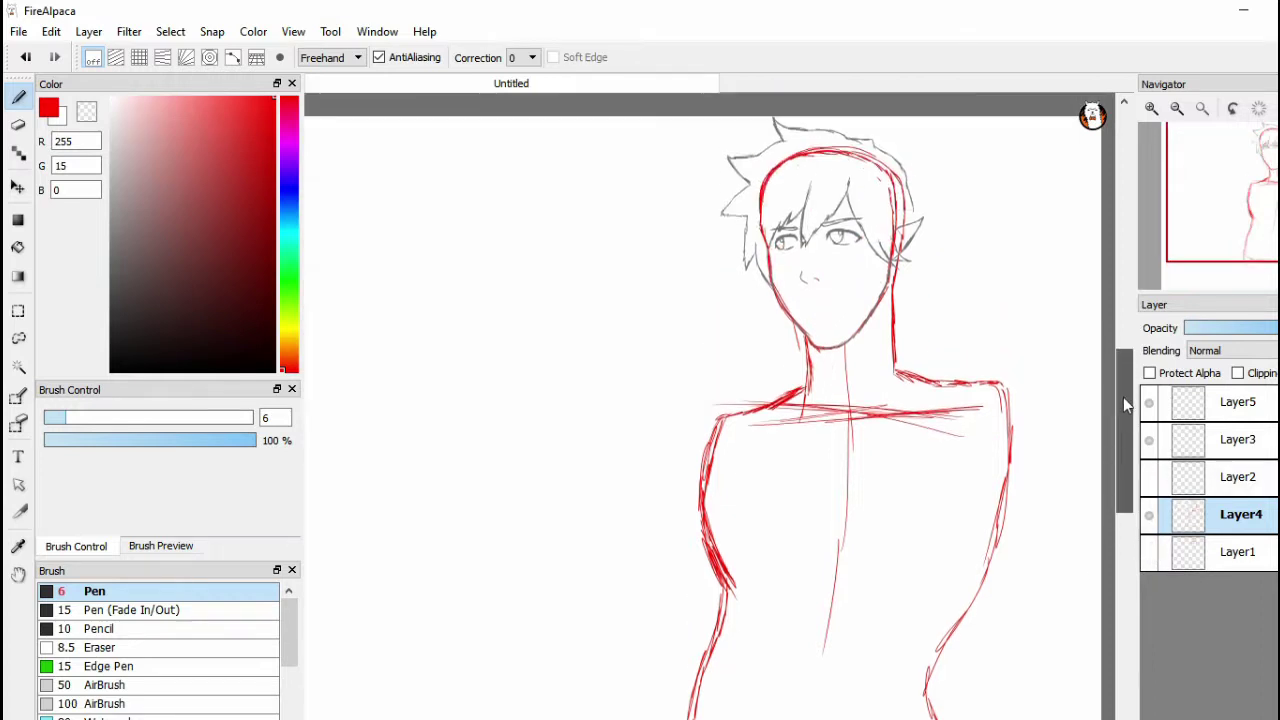
{"action": "left_click", "coordinate": [1149, 514]}
{"action": "left_click", "coordinate": [1149, 514]}
{"action": "left_click_drag", "start_coordinate": [1124, 454], "coordinate": [1123, 468]}
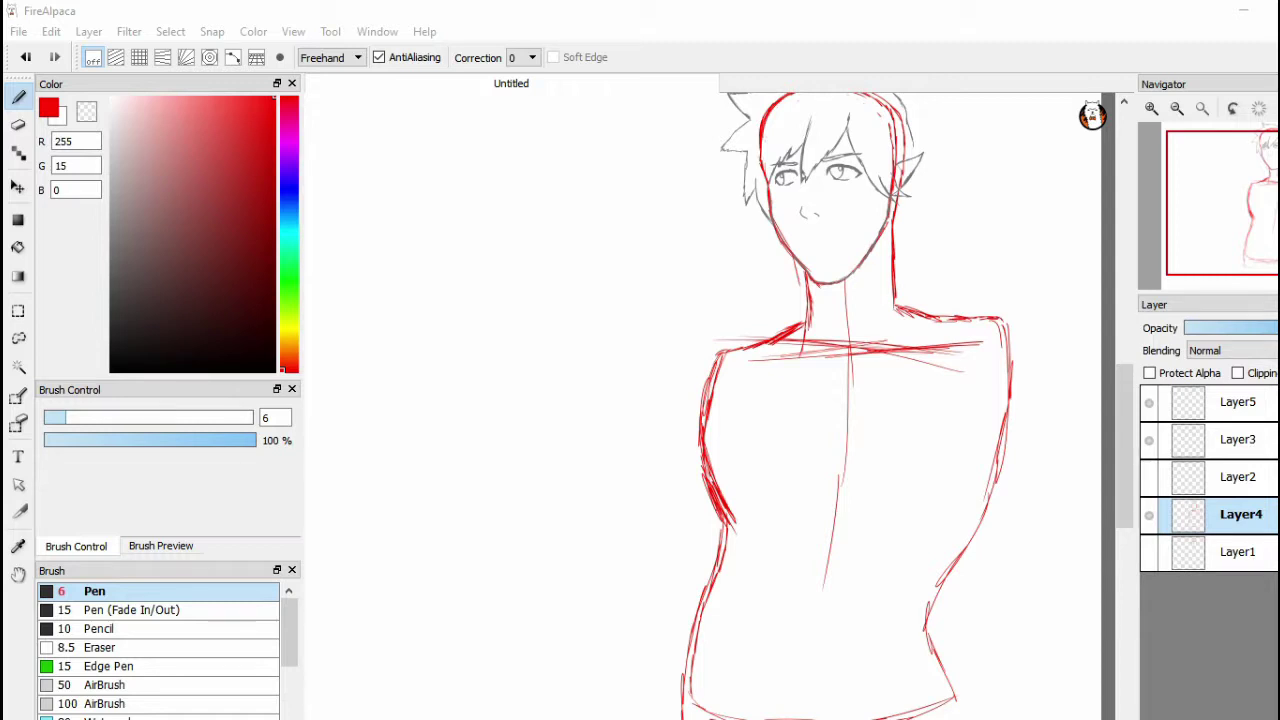
Sketch a tall red oval over the shoulder on the pointed-ear side to block in the top of the arm
{"action": "left_click_drag", "start_coordinate": [845, 400], "coordinate": [838, 404]}
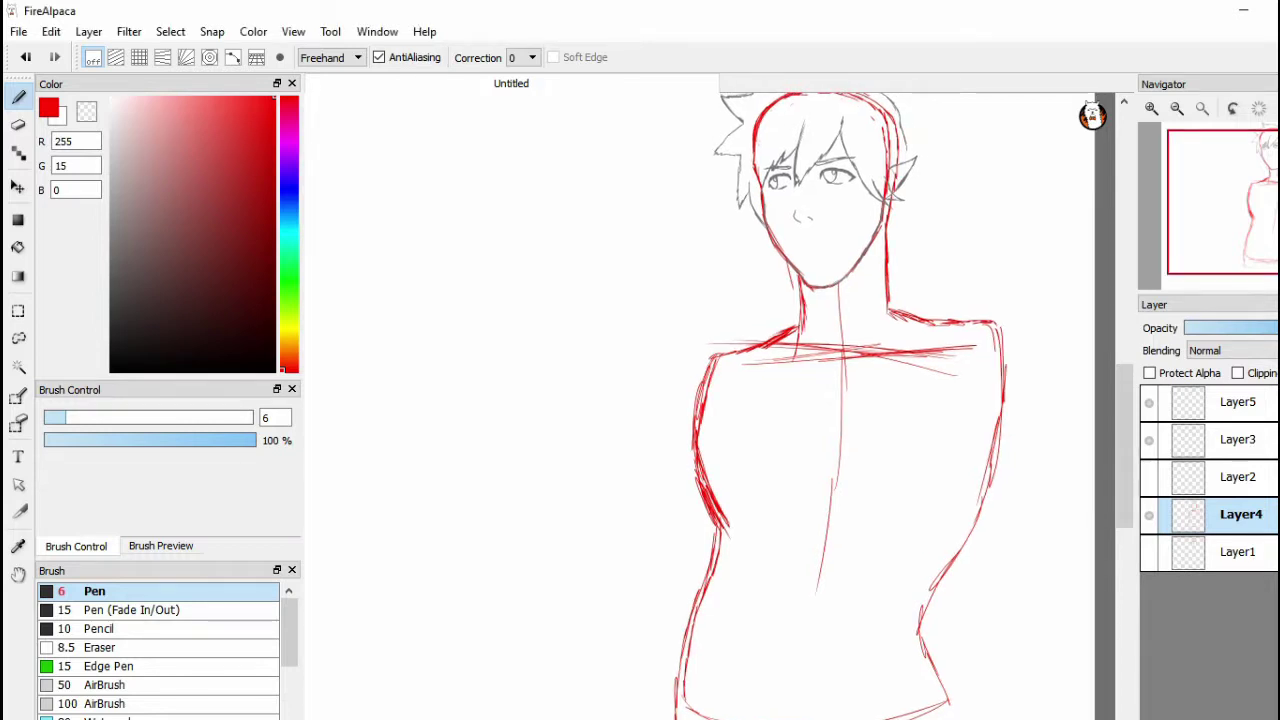
{"action": "left_click_drag", "start_coordinate": [845, 400], "coordinate": [727, 400]}
{"action": "scroll", "coordinate": [700, 400], "scroll_direction": "right", "scroll_amount": 1}
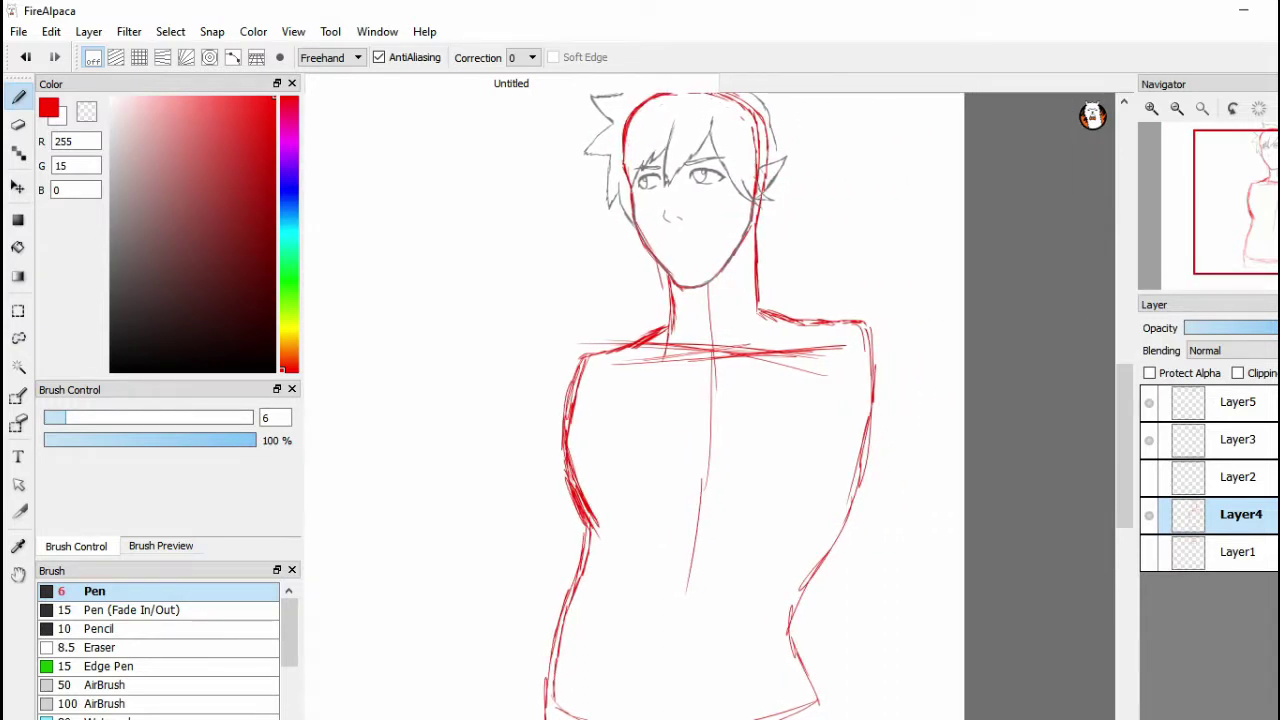
{"action": "scroll", "coordinate": [710, 400], "scroll_direction": "right", "scroll_amount": 1}
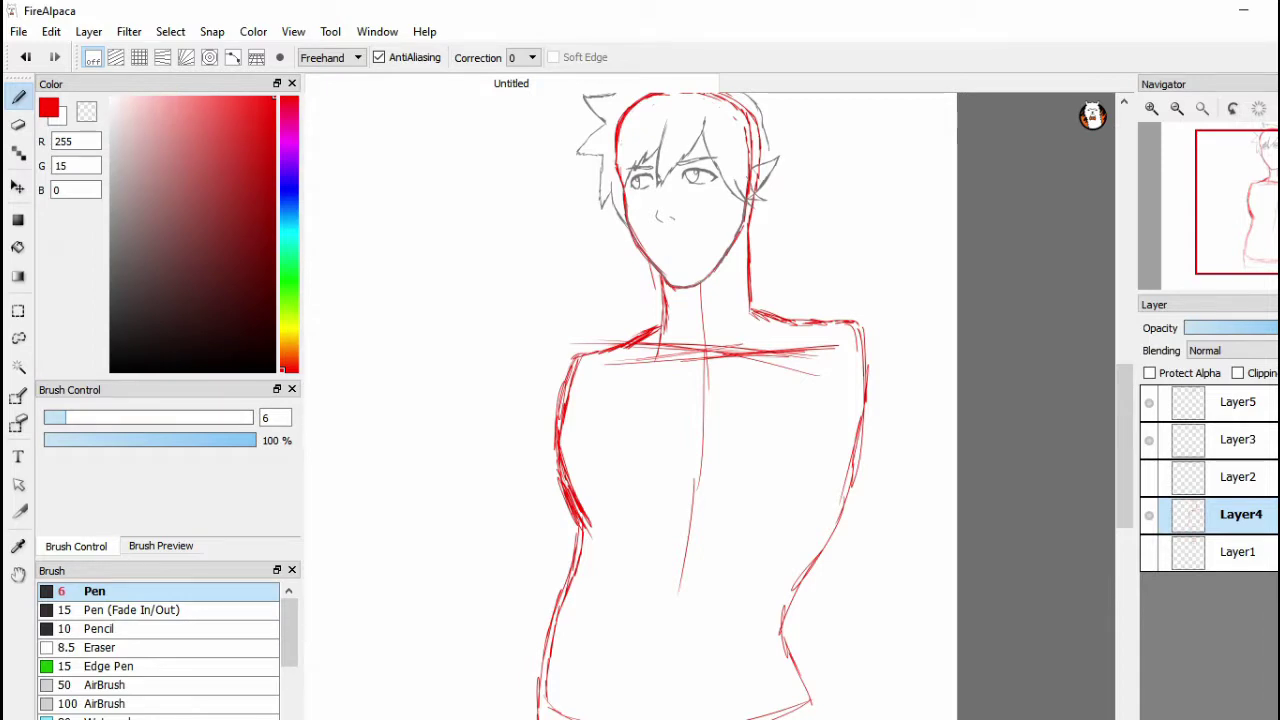
{"action": "scroll", "coordinate": [1124, 486], "scroll_direction": "up", "scroll_amount": 2}
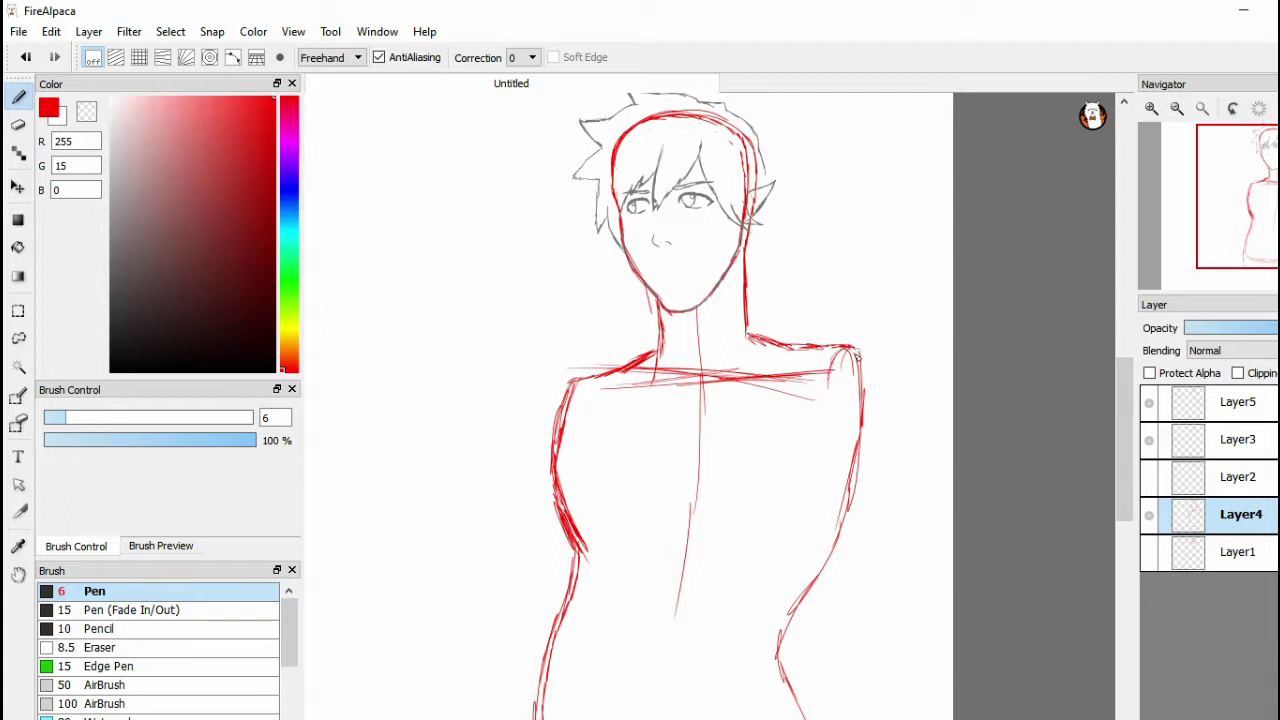
{"action": "mouse_move", "coordinate": [877, 352]}
{"action": "left_mouse_down"}
{"action": "mouse_move", "coordinate": [906, 408]}
{"action": "mouse_move", "coordinate": [892, 372]}
{"action": "mouse_move", "coordinate": [903, 431]}
{"action": "mouse_move", "coordinate": [873, 483]}
{"action": "mouse_move", "coordinate": [894, 467]}
{"action": "mouse_move", "coordinate": [831, 463]}
{"action": "mouse_move", "coordinate": [829, 400]}
{"action": "mouse_move", "coordinate": [818, 432]}
{"action": "mouse_move", "coordinate": [825, 366]}
{"action": "mouse_move", "coordinate": [875, 352]}
{"action": "mouse_move", "coordinate": [902, 414]}
{"action": "left_mouse_up"}
{"action": "left_click_drag", "start_coordinate": [895, 364], "coordinate": [911, 421]}
{"action": "mouse_move", "coordinate": [902, 465]}
{"action": "left_mouse_down"}
{"action": "mouse_move", "coordinate": [838, 458]}
{"action": "mouse_move", "coordinate": [820, 366]}
{"action": "mouse_move", "coordinate": [842, 354]}
{"action": "left_mouse_up"}
{"action": "mouse_move", "coordinate": [826, 428]}
{"action": "left_mouse_down"}
{"action": "mouse_move", "coordinate": [849, 353]}
{"action": "mouse_move", "coordinate": [830, 376]}
{"action": "mouse_move", "coordinate": [897, 371]}
{"action": "left_mouse_up"}
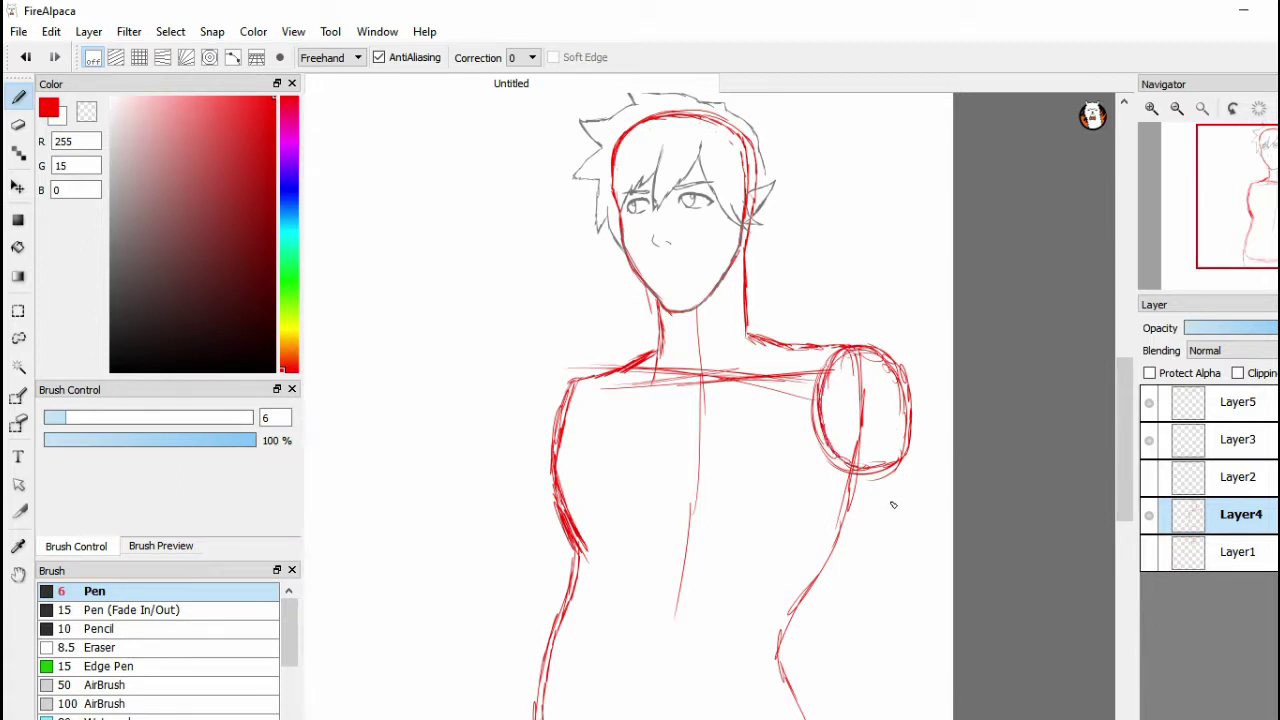
Block in the bent arm with lines down to a pointed elbow and back up to a small hand shape near the shoulder
{"action": "left_click_drag", "start_coordinate": [870, 484], "coordinate": [845, 640]}
{"action": "mouse_move", "coordinate": [828, 578]}
{"action": "left_mouse_down"}
{"action": "mouse_move", "coordinate": [837, 620]}
{"action": "mouse_move", "coordinate": [855, 567]}
{"action": "mouse_move", "coordinate": [853, 634]}
{"action": "mouse_move", "coordinate": [768, 412]}
{"action": "mouse_move", "coordinate": [780, 420]}
{"action": "mouse_move", "coordinate": [764, 410]}
{"action": "mouse_move", "coordinate": [760, 345]}
{"action": "left_mouse_up"}
{"action": "mouse_move", "coordinate": [782, 416]}
{"action": "left_mouse_down"}
{"action": "mouse_move", "coordinate": [809, 365]}
{"action": "mouse_move", "coordinate": [778, 348]}
{"action": "left_mouse_up"}
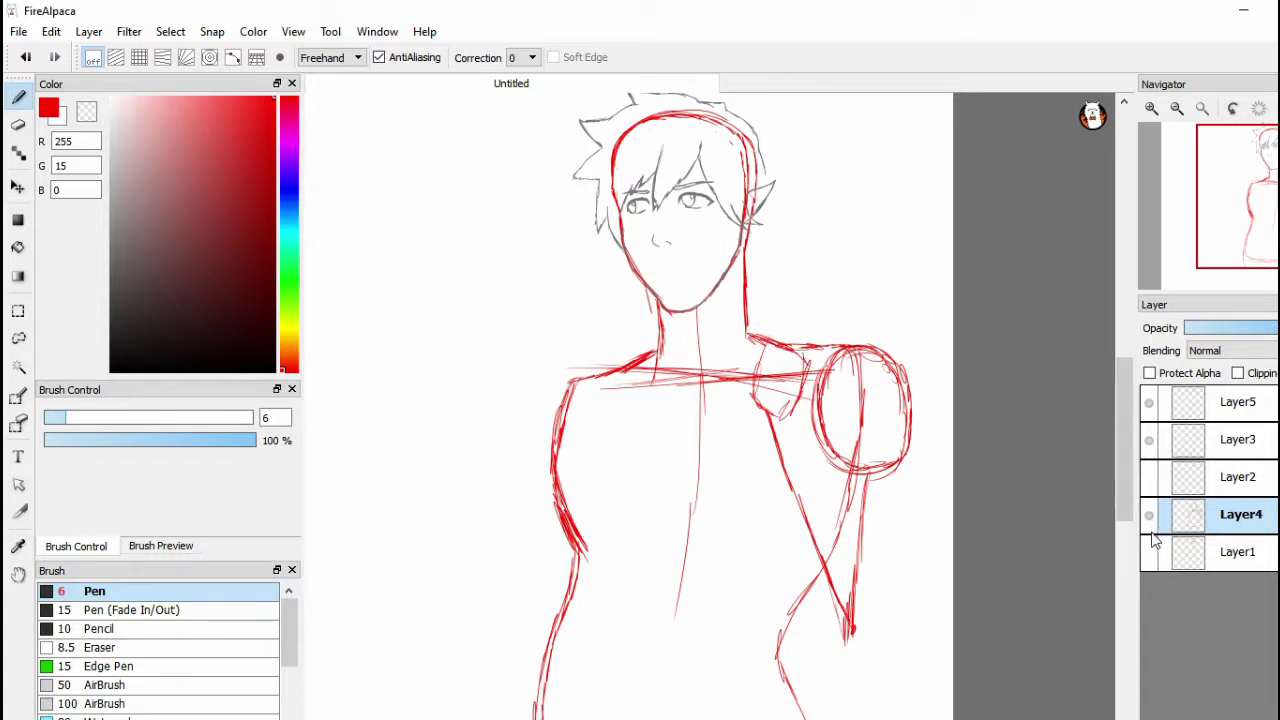
{"action": "mouse_move", "coordinate": [1124, 421]}
{"action": "left_mouse_down"}
{"action": "mouse_move", "coordinate": [1125, 446]}
{"action": "mouse_move", "coordinate": [1115, 424]}
{"action": "left_mouse_up"}
{"action": "mouse_move", "coordinate": [866, 476]}
{"action": "left_mouse_down"}
{"action": "mouse_move", "coordinate": [853, 636]}
{"action": "mouse_move", "coordinate": [781, 458]}
{"action": "left_mouse_up"}
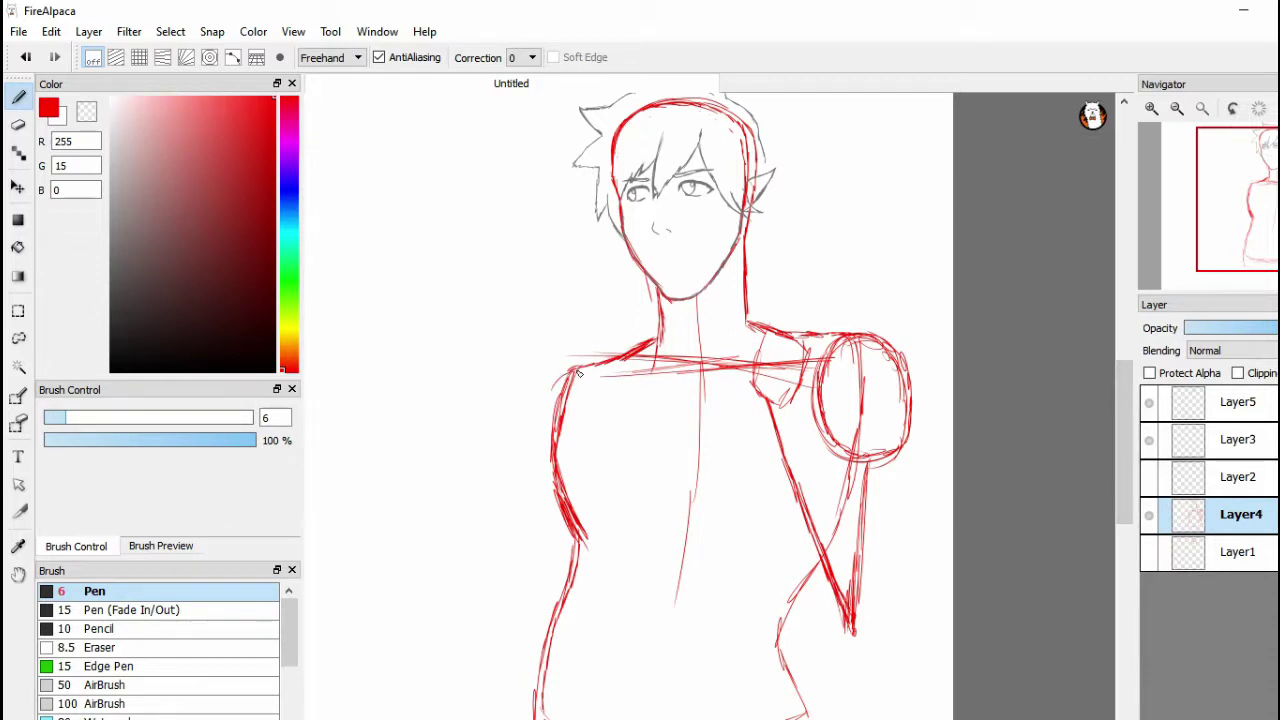
Draw the outer contour of the hanging arm from the opposite shoulder down to the hip
{"action": "mouse_move", "coordinate": [572, 369]}
{"action": "left_mouse_down"}
{"action": "mouse_move", "coordinate": [532, 466]}
{"action": "mouse_move", "coordinate": [545, 537]}
{"action": "mouse_move", "coordinate": [538, 652]}
{"action": "left_mouse_up"}
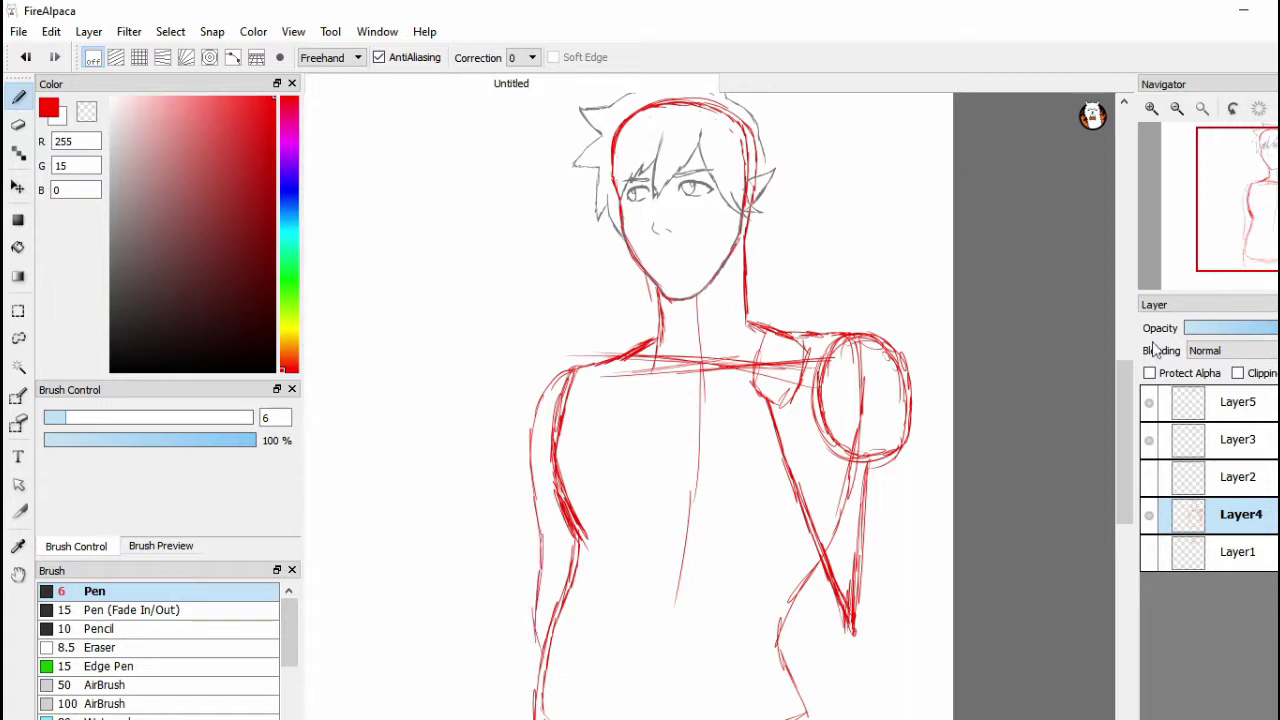
{"action": "scroll", "coordinate": [1108, 404], "scroll_direction": "up", "scroll_amount": 2}
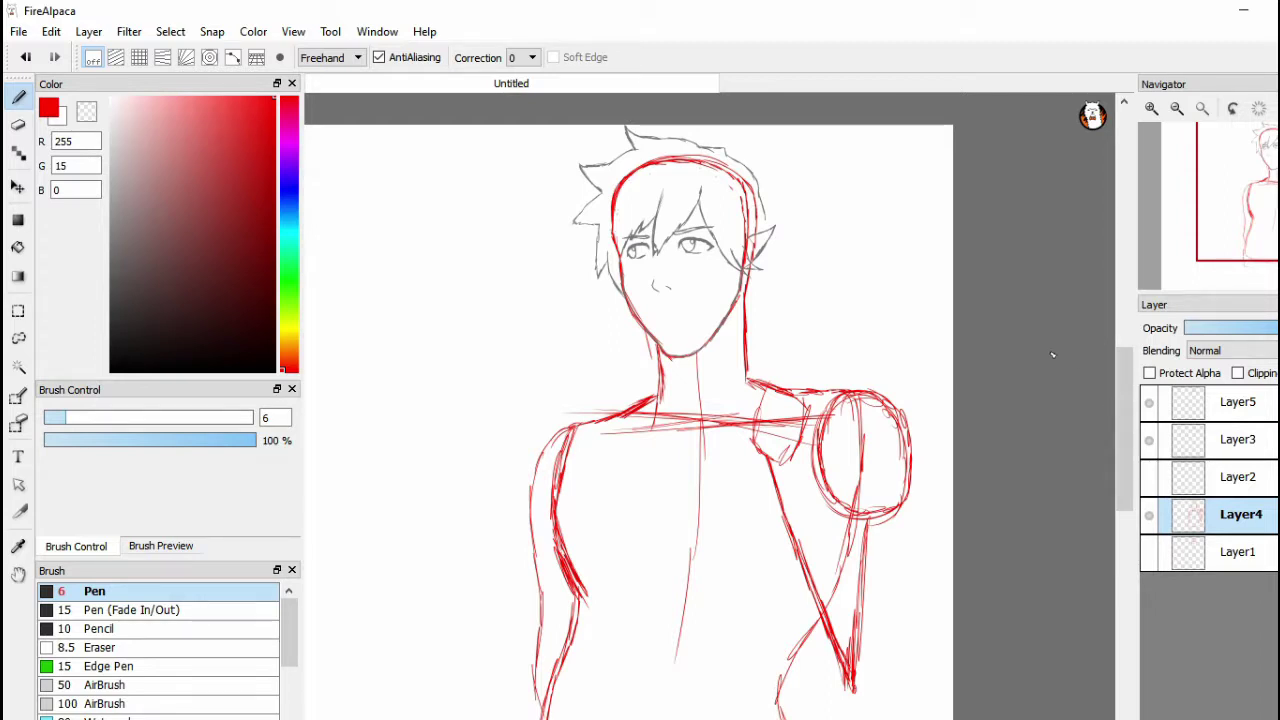
{"action": "scroll", "coordinate": [1123, 424], "scroll_direction": "down", "scroll_amount": 5}
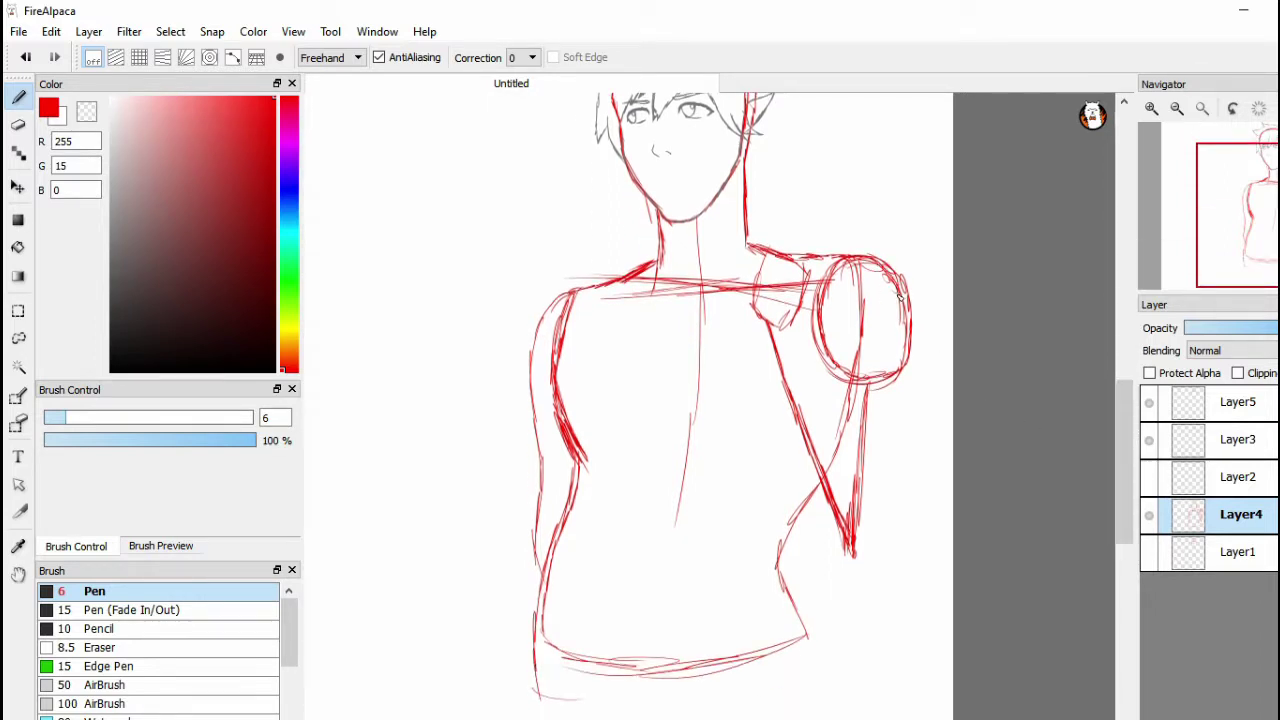
Sketch the bent arm's upper arm as a tapering tube from the shoulder oval down to a rounded end near the elbow
{"action": "mouse_move", "coordinate": [897, 291]}
{"action": "left_mouse_down"}
{"action": "mouse_move", "coordinate": [910, 336]}
{"action": "mouse_move", "coordinate": [900, 446]}
{"action": "left_mouse_up"}
{"action": "mouse_move", "coordinate": [825, 371]}
{"action": "left_mouse_down"}
{"action": "mouse_move", "coordinate": [827, 420]}
{"action": "mouse_move", "coordinate": [829, 383]}
{"action": "mouse_move", "coordinate": [824, 421]}
{"action": "mouse_move", "coordinate": [849, 524]}
{"action": "left_mouse_up"}
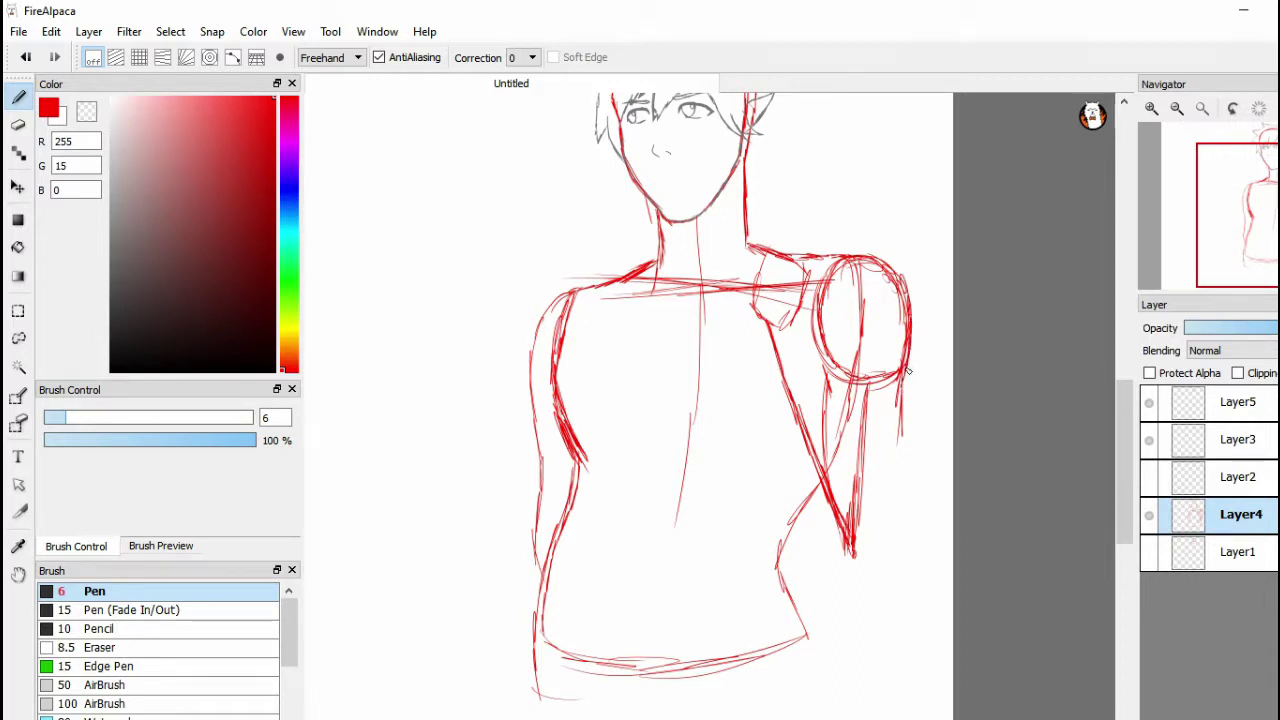
{"action": "mouse_move", "coordinate": [905, 395]}
{"action": "left_mouse_down"}
{"action": "mouse_move", "coordinate": [886, 521]}
{"action": "mouse_move", "coordinate": [867, 517]}
{"action": "mouse_move", "coordinate": [838, 503]}
{"action": "left_mouse_up"}
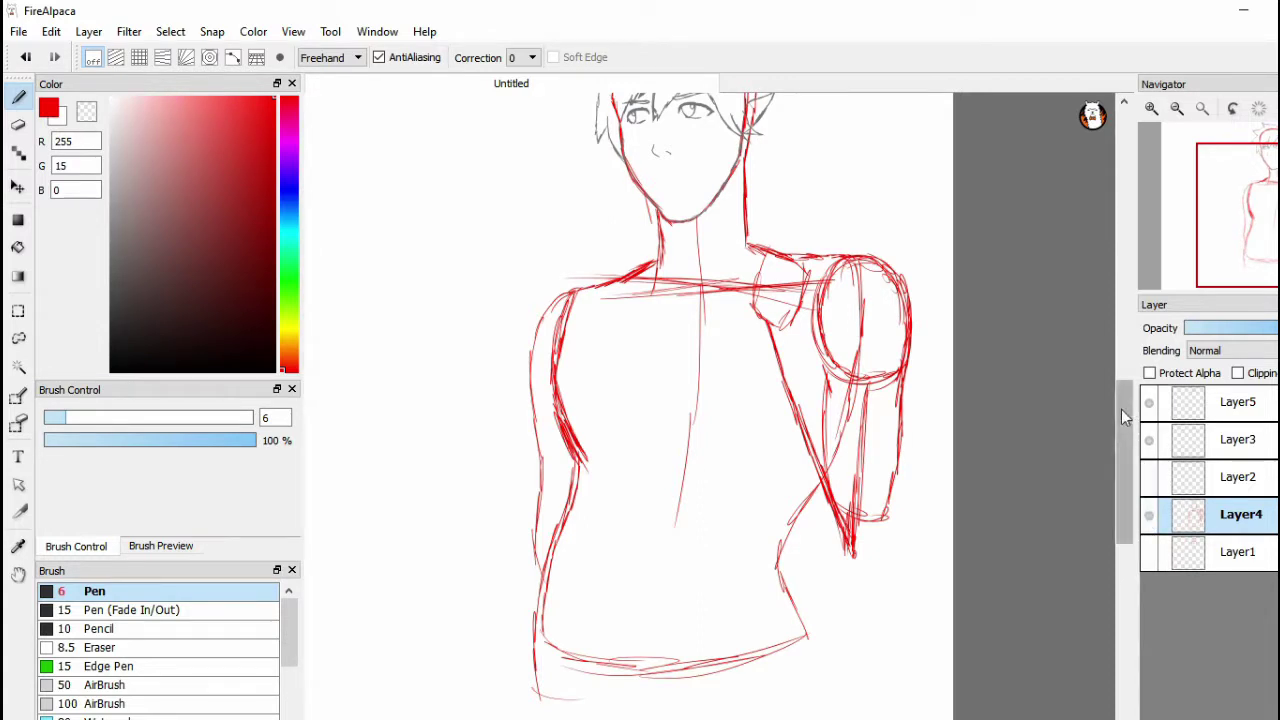
Sketch the bent arm's forearm as a tapering form from a rounded elbow end up to the hand shape
{"action": "left_click_drag", "start_coordinate": [1123, 430], "coordinate": [1123, 448]}
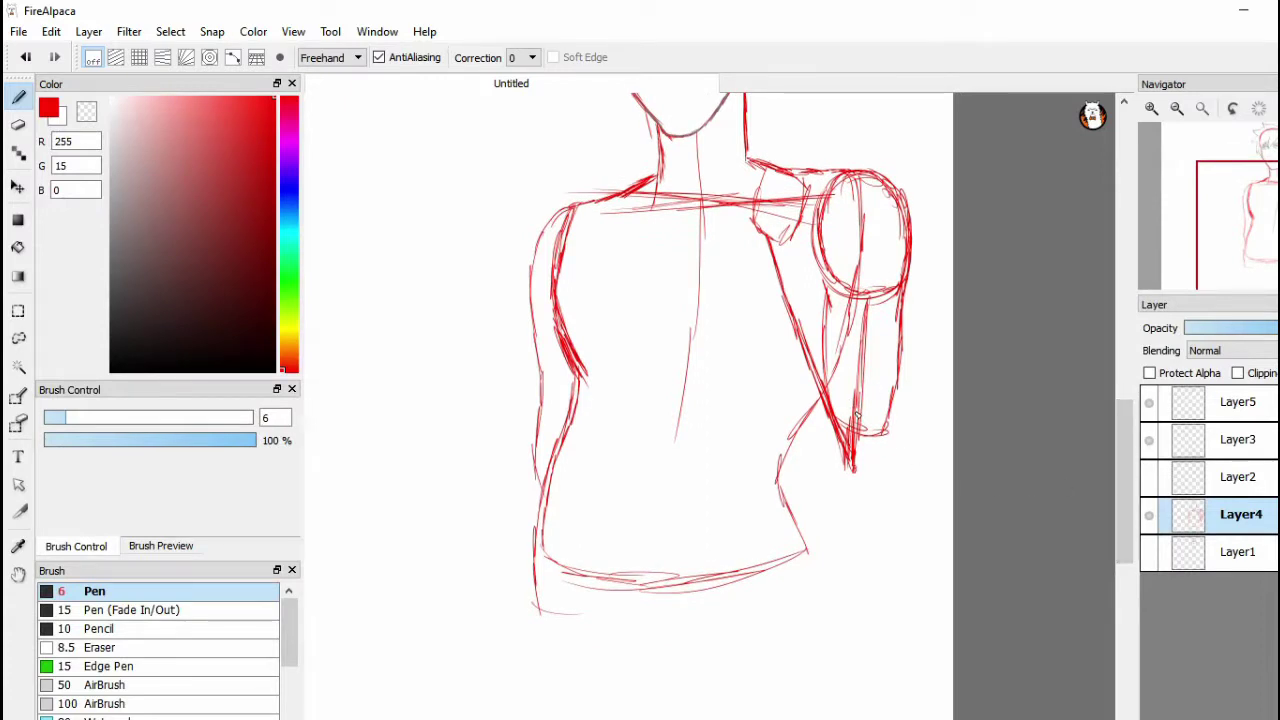
{"action": "left_click_drag", "start_coordinate": [846, 446], "coordinate": [816, 450]}
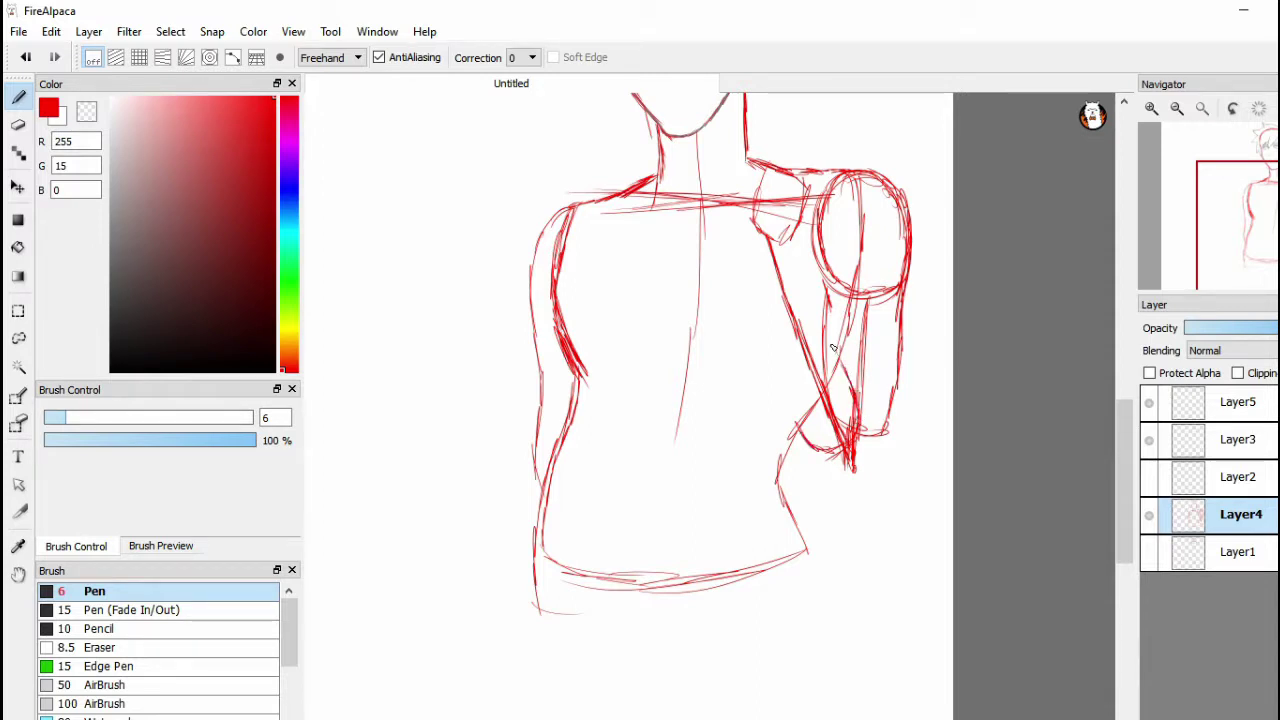
{"action": "left_click_drag", "start_coordinate": [836, 340], "coordinate": [778, 238]}
{"action": "left_click_drag", "start_coordinate": [800, 424], "coordinate": [752, 278]}
{"action": "mouse_move", "coordinate": [774, 344]}
{"action": "left_mouse_down"}
{"action": "mouse_move", "coordinate": [752, 238]}
{"action": "mouse_move", "coordinate": [765, 330]}
{"action": "mouse_move", "coordinate": [757, 242]}
{"action": "left_mouse_up"}
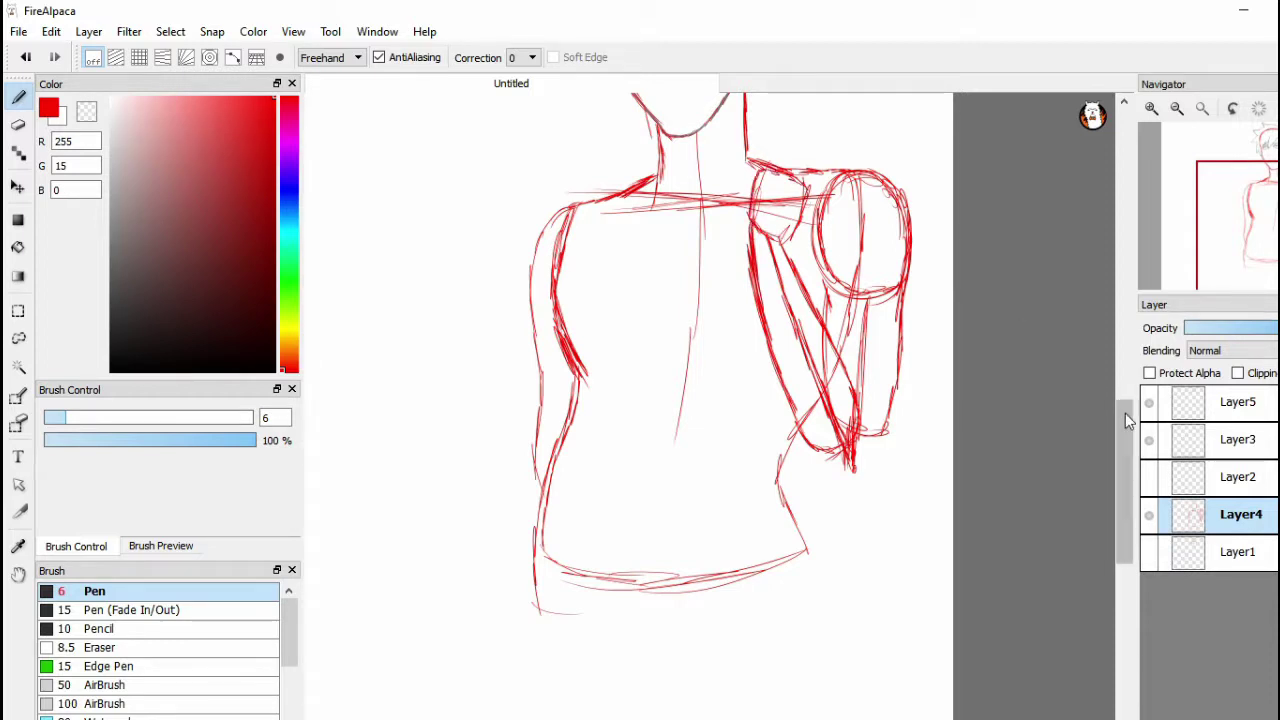
Reinforce the contour over the shoulder oval, and join the upper arm and forearm with a rounded elbow
{"action": "left_click_drag", "start_coordinate": [1125, 415], "coordinate": [1112, 356]}
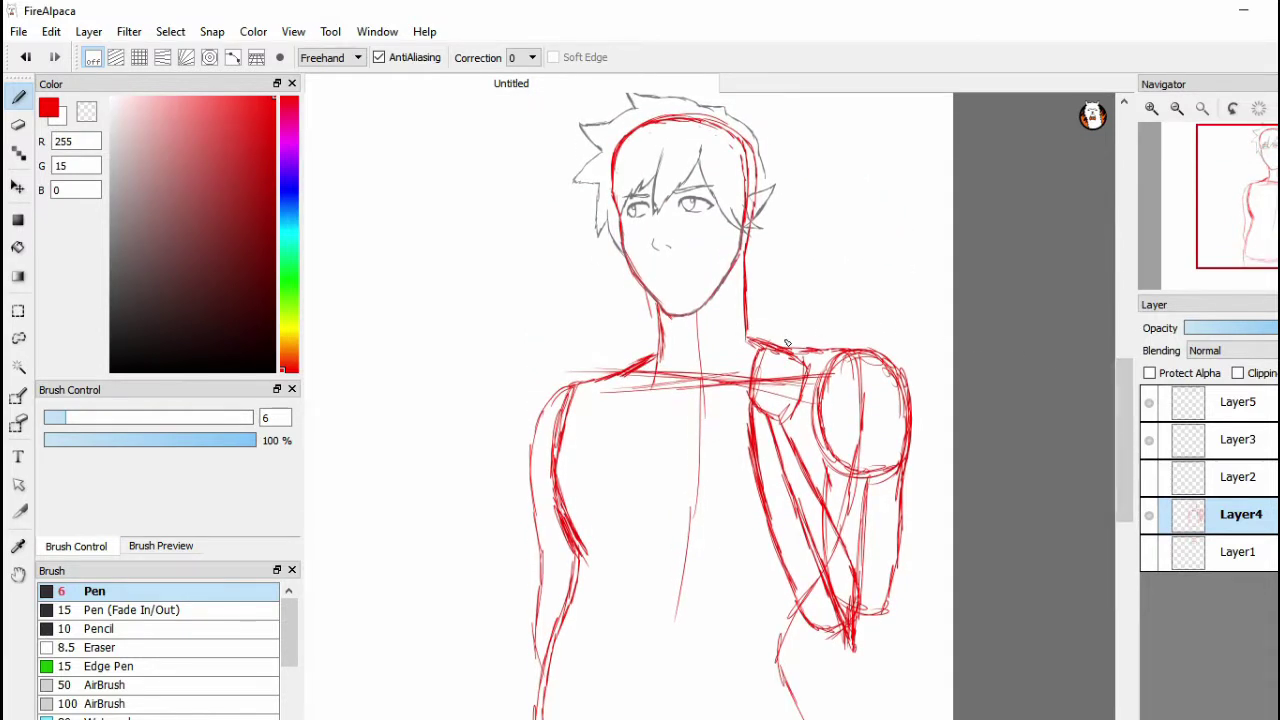
{"action": "mouse_move", "coordinate": [850, 354]}
{"action": "left_mouse_down"}
{"action": "mouse_move", "coordinate": [890, 368]}
{"action": "mouse_move", "coordinate": [912, 398]}
{"action": "left_mouse_up"}
{"action": "left_click_drag", "start_coordinate": [1122, 380], "coordinate": [1118, 415]}
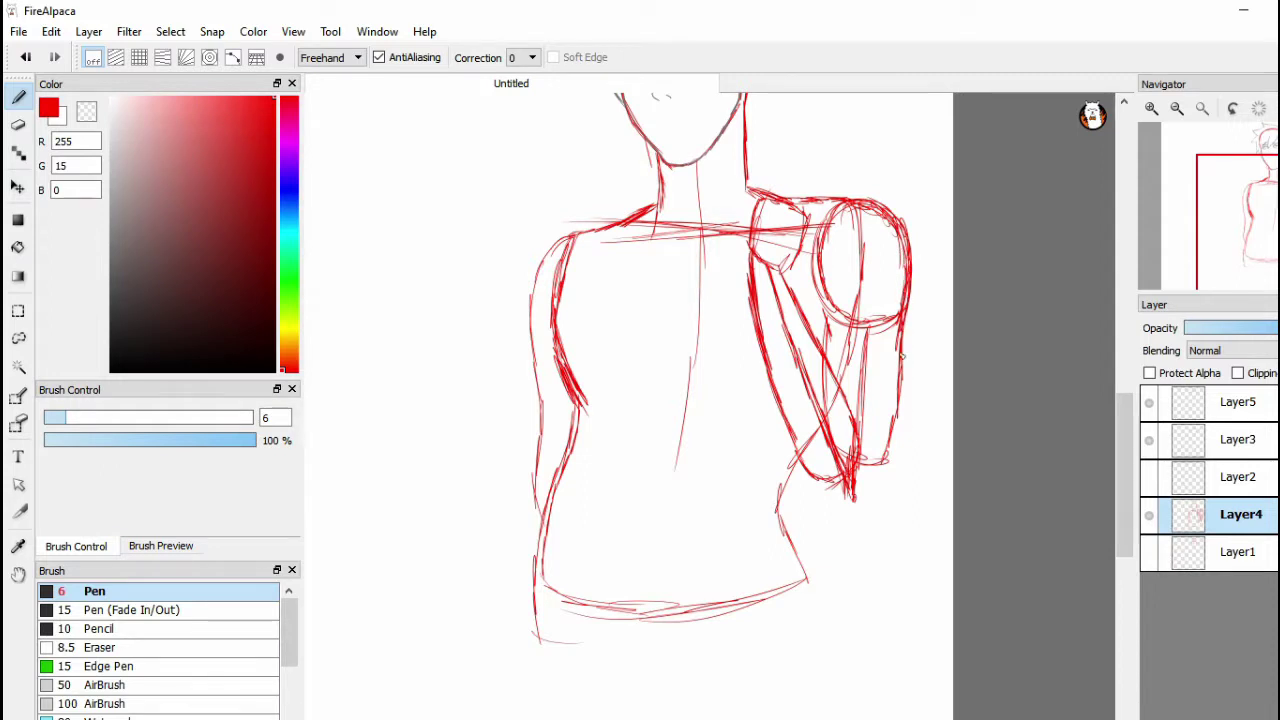
{"action": "left_click_drag", "start_coordinate": [884, 478], "coordinate": [858, 512]}
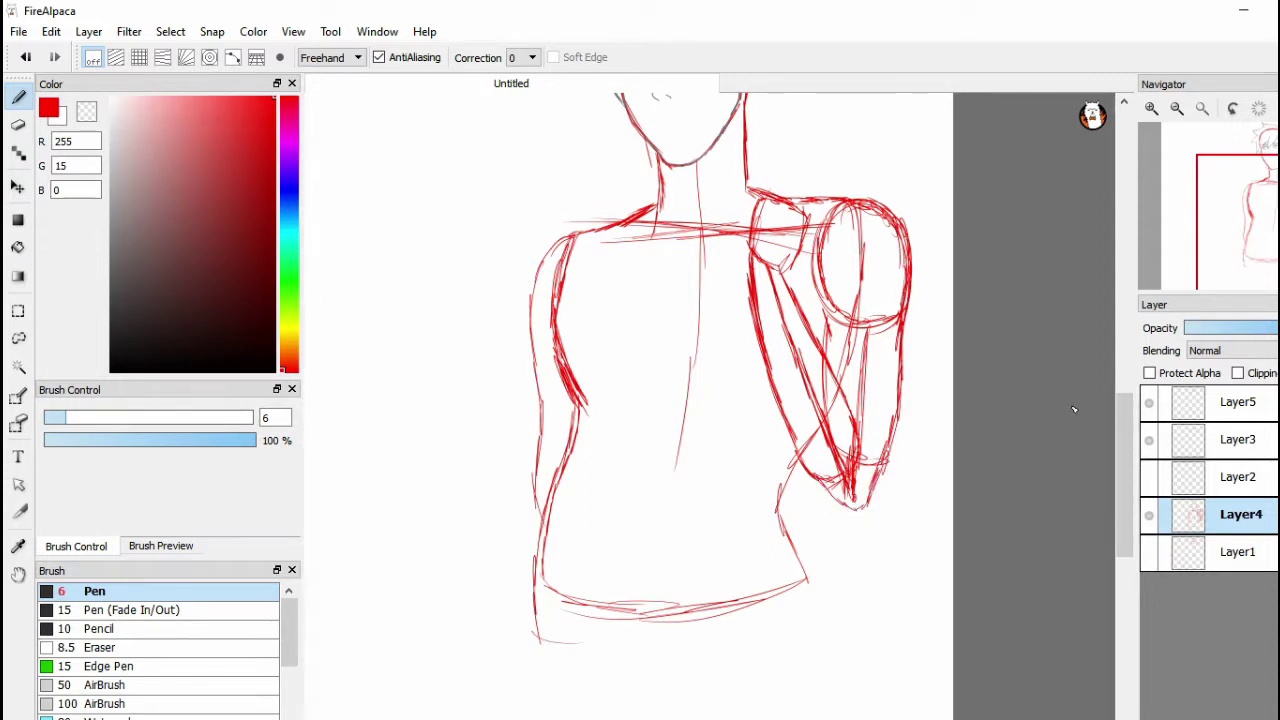
Thicken the torso's side line next to the hanging arm, from the shoulder down past the waist to the hip
{"action": "left_click_drag", "start_coordinate": [1125, 418], "coordinate": [1125, 393]}
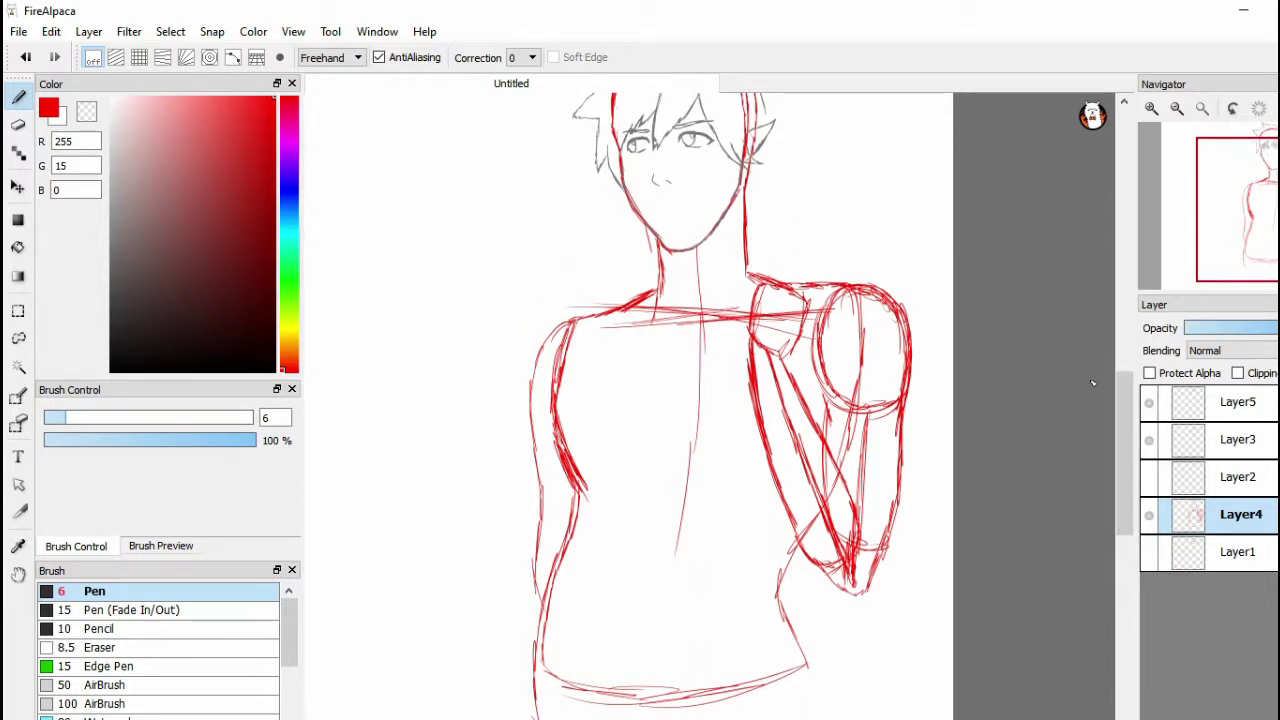
{"action": "mouse_move", "coordinate": [1123, 455]}
{"action": "left_mouse_down"}
{"action": "mouse_move", "coordinate": [1120, 441]}
{"action": "mouse_move", "coordinate": [1121, 461]}
{"action": "left_mouse_up"}
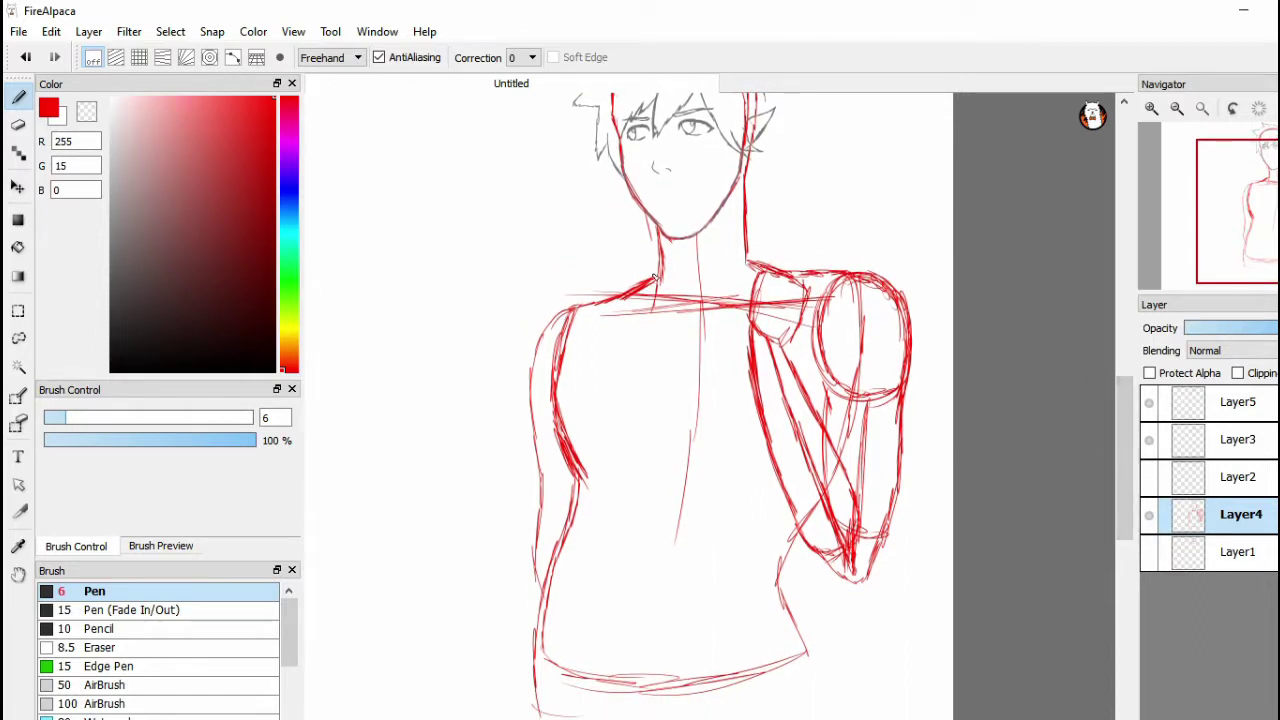
{"action": "mouse_move", "coordinate": [594, 306]}
{"action": "left_mouse_down"}
{"action": "mouse_move", "coordinate": [563, 389]}
{"action": "mouse_move", "coordinate": [586, 466]}
{"action": "left_mouse_up"}
{"action": "mouse_move", "coordinate": [566, 424]}
{"action": "left_mouse_down"}
{"action": "mouse_move", "coordinate": [587, 472]}
{"action": "mouse_move", "coordinate": [545, 657]}
{"action": "left_mouse_up"}
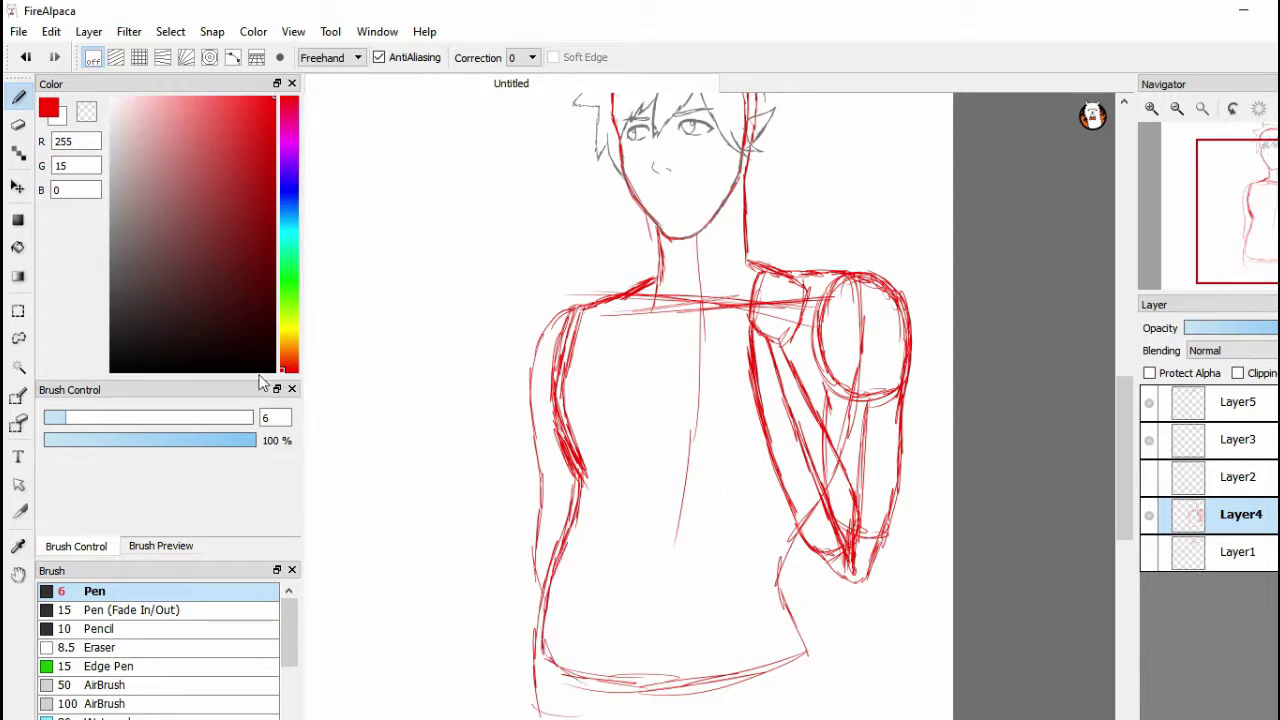
Erase the hanging arm's outer contour from the shoulder downward, enlarging the eraser to size 46
{"action": "key", "text": "e"}
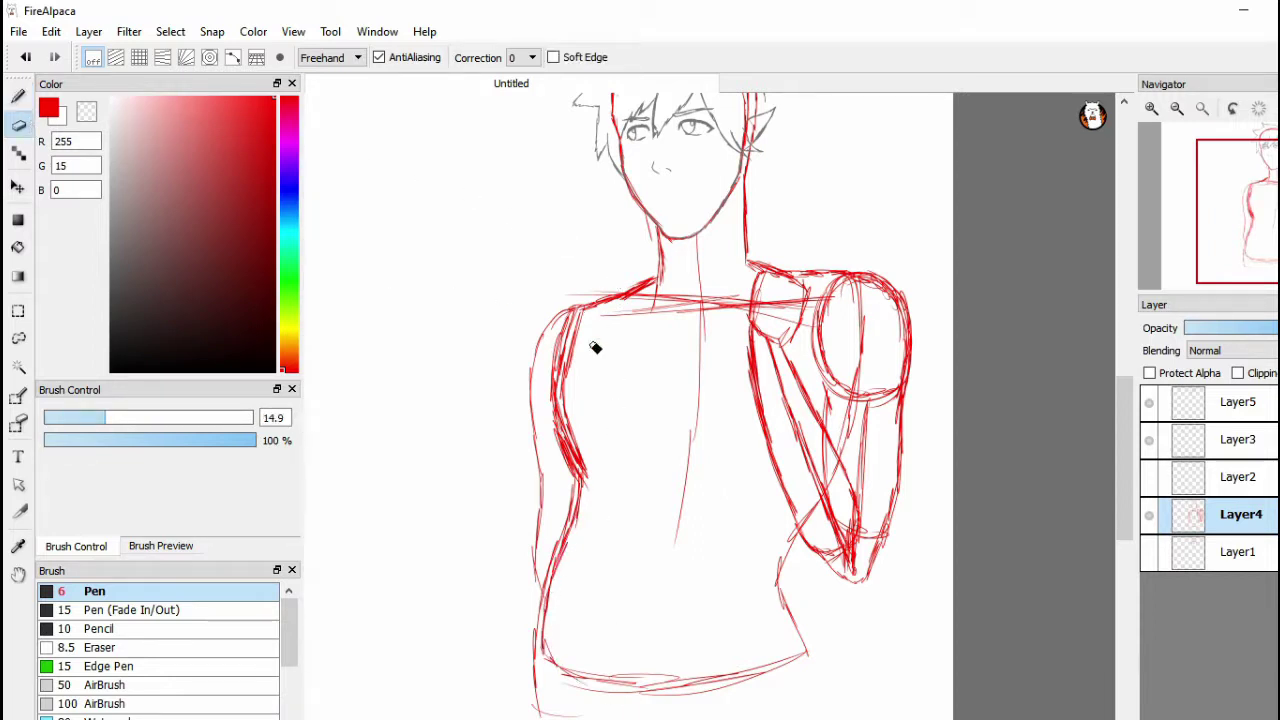
{"action": "mouse_move", "coordinate": [590, 349]}
{"action": "left_mouse_down"}
{"action": "mouse_move", "coordinate": [563, 349]}
{"action": "mouse_move", "coordinate": [563, 457]}
{"action": "mouse_move", "coordinate": [549, 400]}
{"action": "mouse_move", "coordinate": [554, 346]}
{"action": "mouse_move", "coordinate": [566, 343]}
{"action": "mouse_move", "coordinate": [537, 374]}
{"action": "mouse_move", "coordinate": [534, 360]}
{"action": "mouse_move", "coordinate": [563, 317]}
{"action": "mouse_move", "coordinate": [551, 337]}
{"action": "left_mouse_up"}
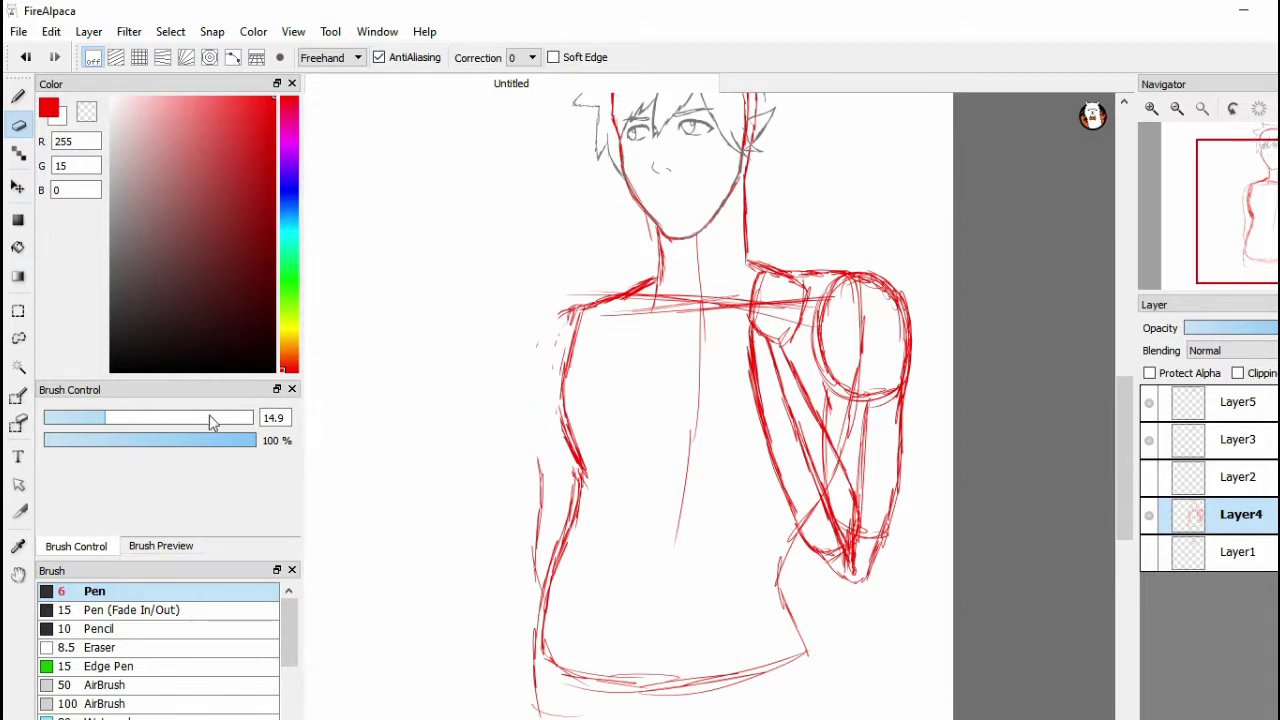
{"action": "left_click_drag", "start_coordinate": [120, 420], "coordinate": [195, 452]}
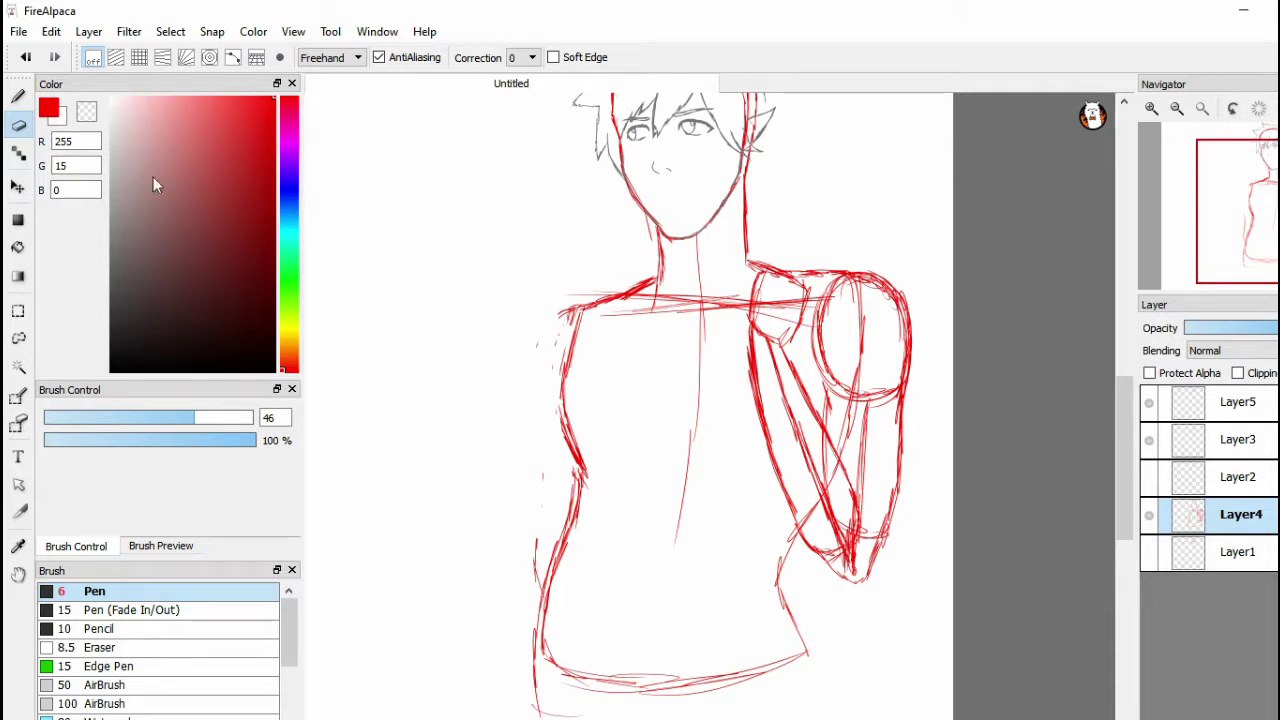
Redraw the hanging arm's outer contour in red with the Pen closer to the torso, and add a slanted stroke above that shoulder
{"action": "left_click", "coordinate": [18, 96]}
{"action": "mouse_move", "coordinate": [550, 368]}
{"action": "left_mouse_down"}
{"action": "mouse_move", "coordinate": [558, 336]}
{"action": "mouse_move", "coordinate": [542, 390]}
{"action": "left_mouse_up"}
{"action": "left_click_drag", "start_coordinate": [552, 340], "coordinate": [540, 392]}
{"action": "mouse_move", "coordinate": [568, 314]}
{"action": "left_mouse_down"}
{"action": "mouse_move", "coordinate": [542, 386]}
{"action": "mouse_move", "coordinate": [542, 554]}
{"action": "left_mouse_up"}
{"action": "left_click_drag", "start_coordinate": [548, 510], "coordinate": [552, 564]}
{"action": "left_click_drag", "start_coordinate": [1125, 415], "coordinate": [1123, 390]}
{"action": "left_click_drag", "start_coordinate": [607, 387], "coordinate": [586, 329]}
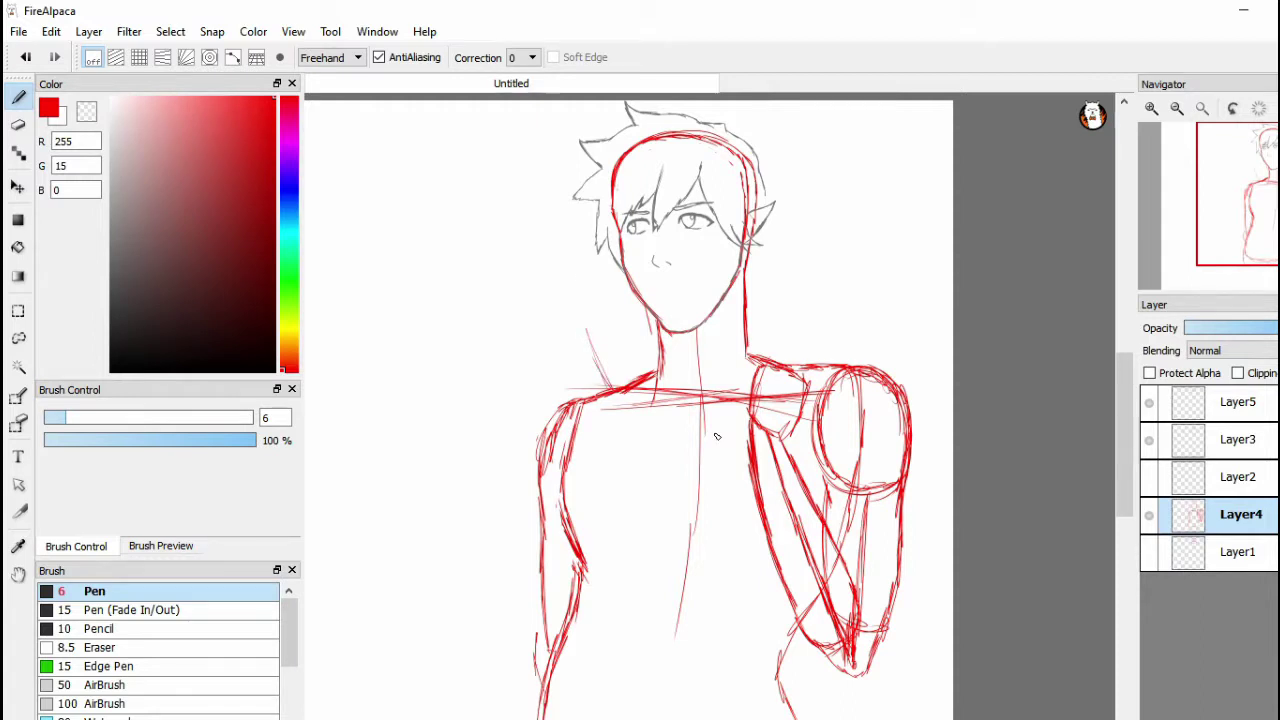
Check what Layer3 and Layer5 contain by toggling their visibility, and add a new layer above Layer5
{"action": "mouse_move", "coordinate": [1124, 440]}
{"action": "left_mouse_down"}
{"action": "mouse_move", "coordinate": [1119, 477]}
{"action": "mouse_move", "coordinate": [1120, 452]}
{"action": "left_mouse_up"}
{"action": "left_click", "coordinate": [1150, 442]}
{"action": "left_click", "coordinate": [1150, 441]}
{"action": "left_click", "coordinate": [1149, 403]}
{"action": "left_click", "coordinate": [1149, 403]}
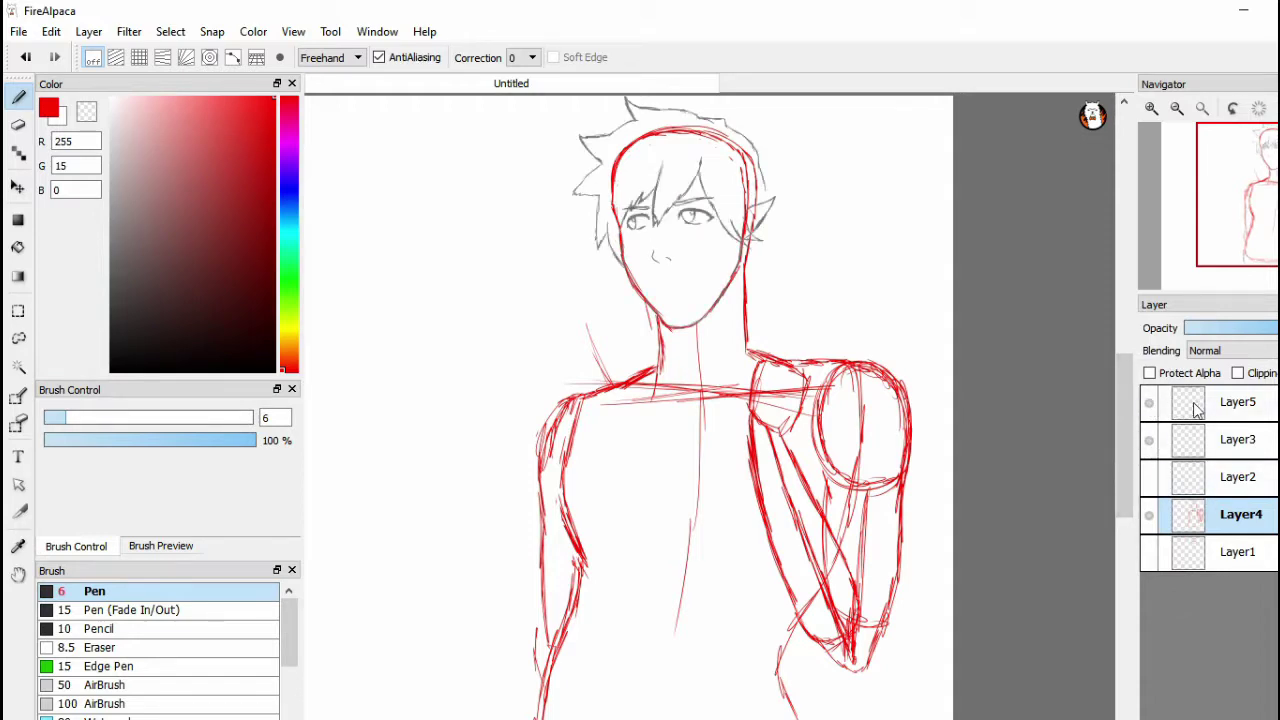
{"action": "left_click", "coordinate": [1194, 408]}
{"action": "key", "text": "ctrl+shift+n"}
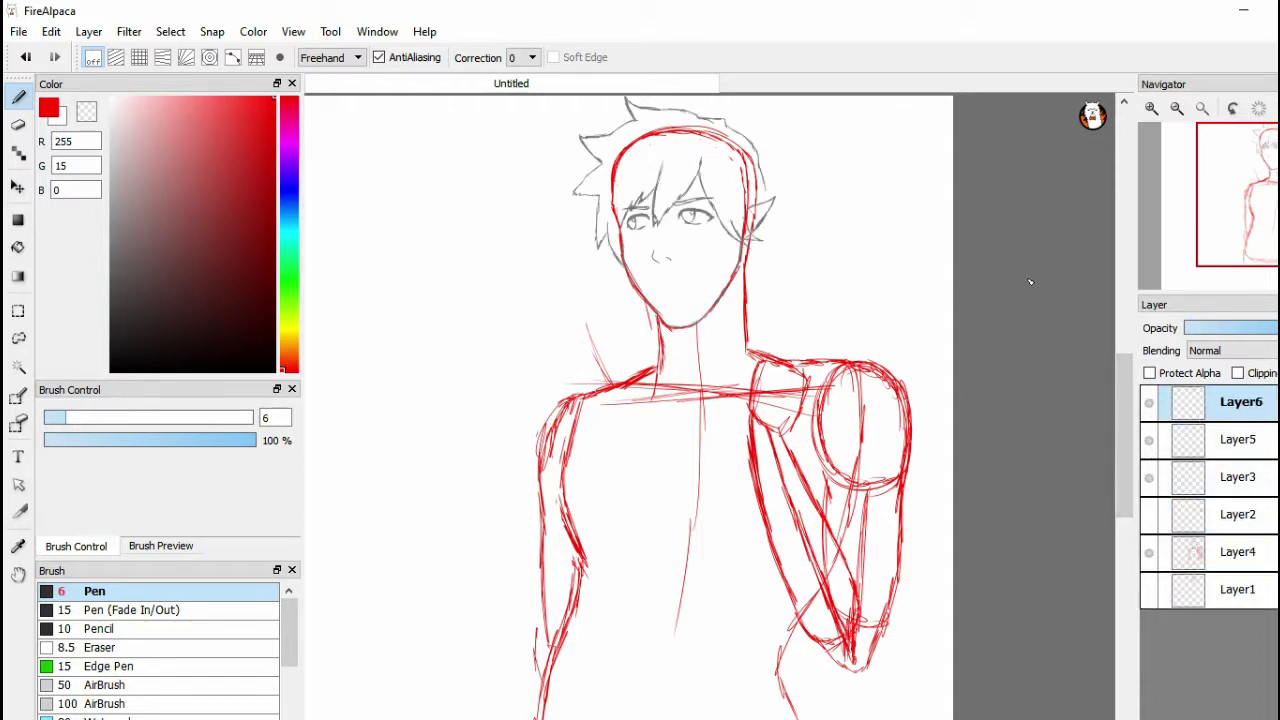
Sample the grey 119, 119, 119 from the hair lines as the pen colour and make Layer5 active
{"action": "scroll", "coordinate": [700, 200], "scroll_direction": "up", "scroll_amount": 5}
{"action": "left_click", "coordinate": [607, 280], "text": "alt"}
{"action": "scroll", "coordinate": [869, 385], "scroll_direction": "down", "scroll_amount": 5}
{"action": "left_click", "coordinate": [1222, 450]}
{"action": "scroll", "coordinate": [830, 305], "scroll_direction": "up", "scroll_amount": 1}
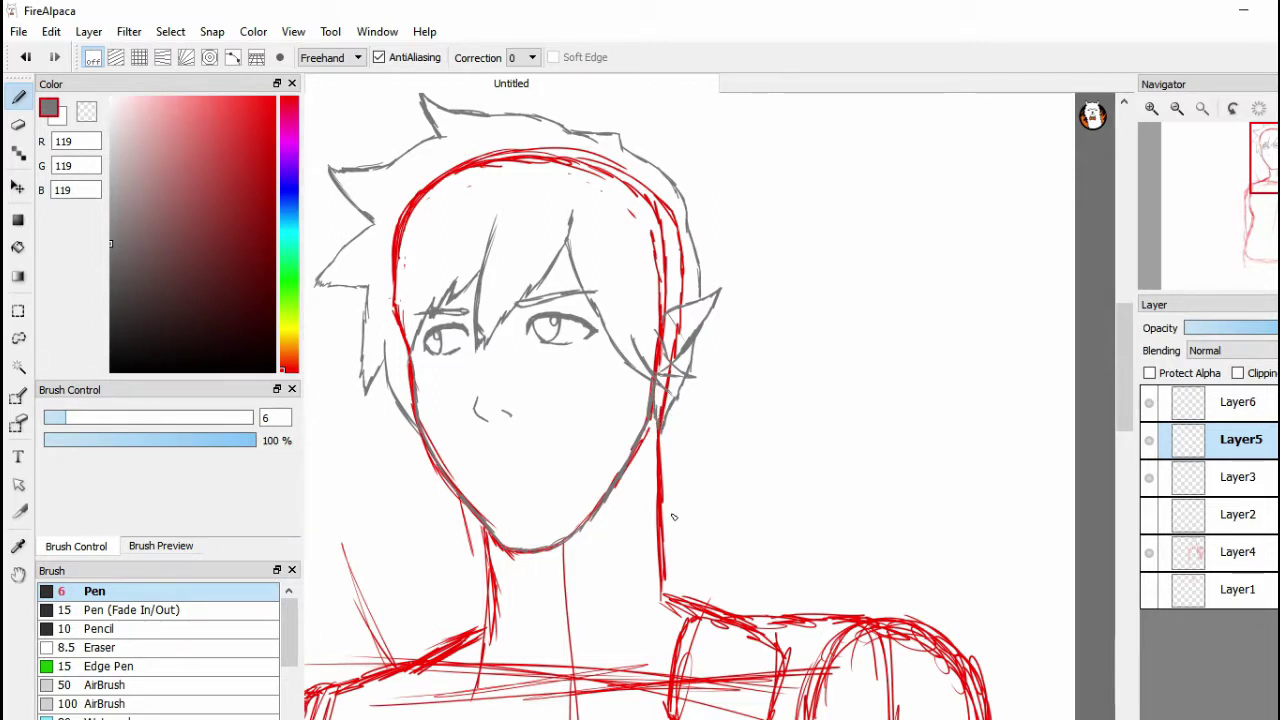
{"action": "left_click", "coordinate": [1149, 552]}
{"action": "left_click", "coordinate": [1149, 552]}
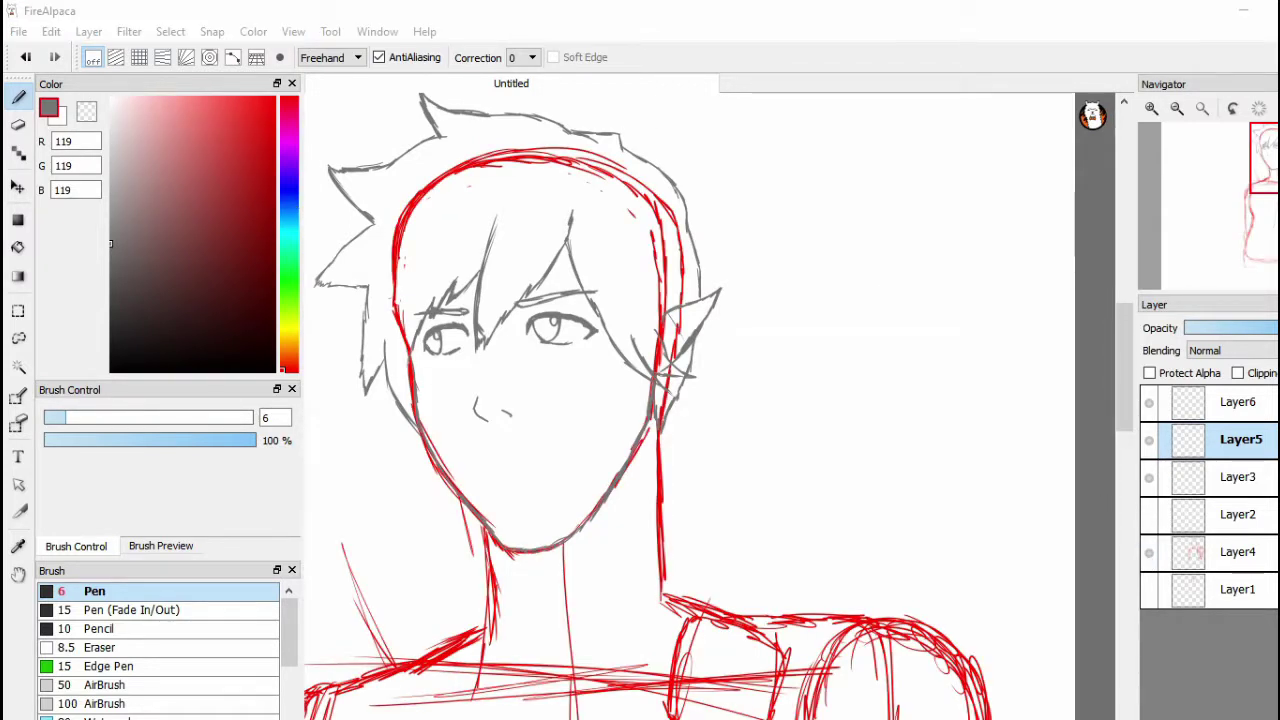
Draw a wavy ponytail in grey on Layer5, starting behind the ear and curling down to a jagged pointed tip
{"action": "key", "text": "ctrl"}
{"action": "left_click", "coordinate": [705, 353]}
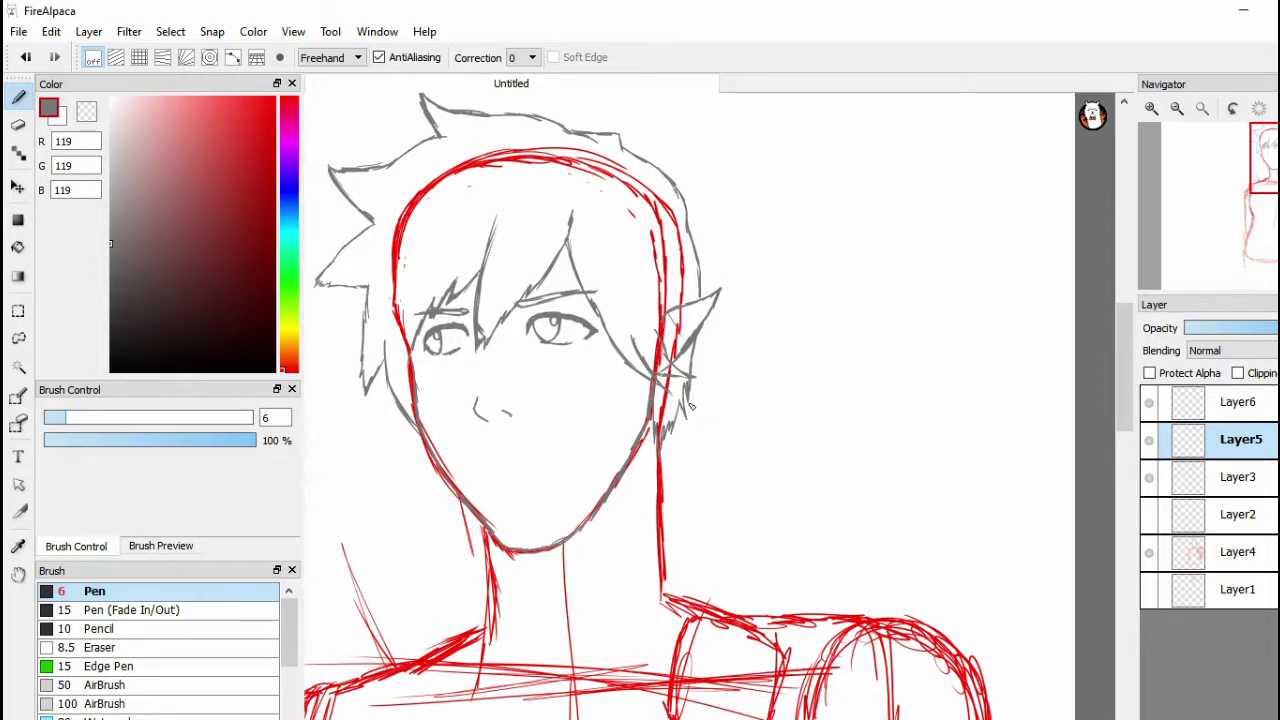
{"action": "left_click_drag", "start_coordinate": [681, 429], "coordinate": [700, 449]}
{"action": "mouse_move", "coordinate": [689, 405]}
{"action": "left_mouse_down"}
{"action": "mouse_move", "coordinate": [713, 434]}
{"action": "mouse_move", "coordinate": [694, 412]}
{"action": "mouse_move", "coordinate": [721, 434]}
{"action": "mouse_move", "coordinate": [800, 436]}
{"action": "left_mouse_up"}
{"action": "left_click_drag", "start_coordinate": [682, 440], "coordinate": [799, 484]}
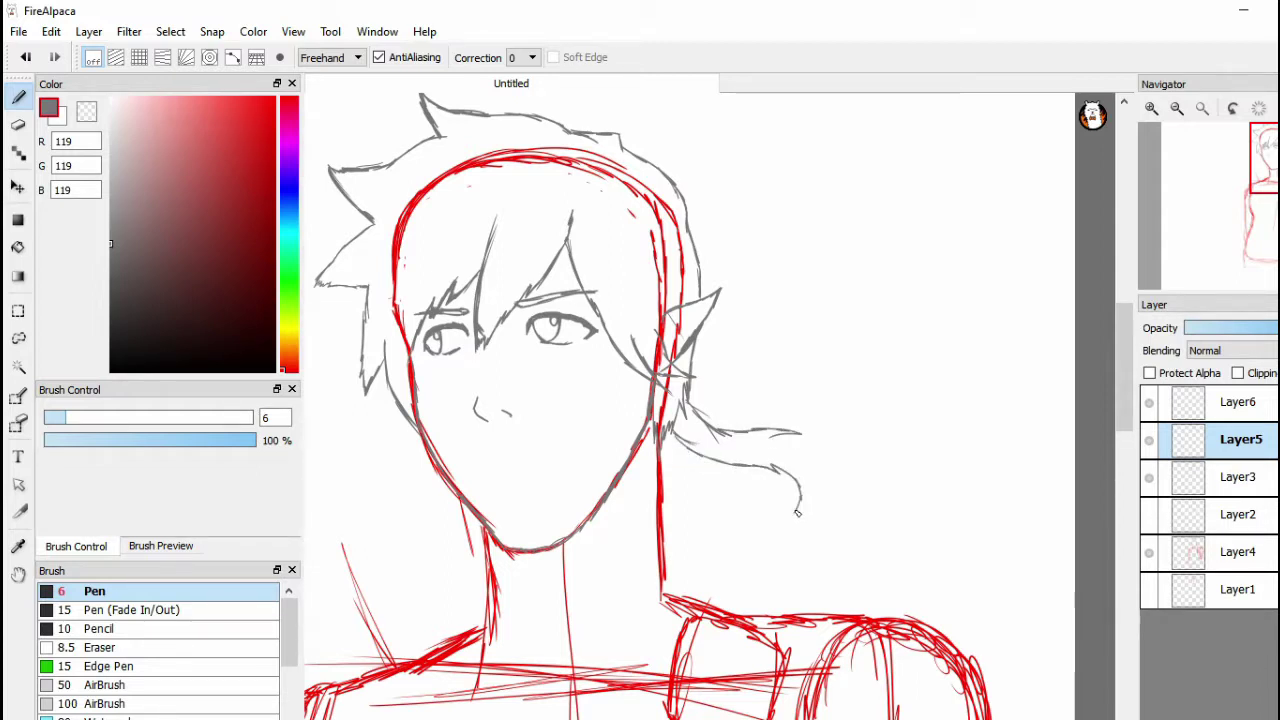
{"action": "mouse_move", "coordinate": [772, 436]}
{"action": "left_mouse_down"}
{"action": "mouse_move", "coordinate": [822, 474]}
{"action": "mouse_move", "coordinate": [823, 505]}
{"action": "left_mouse_up"}
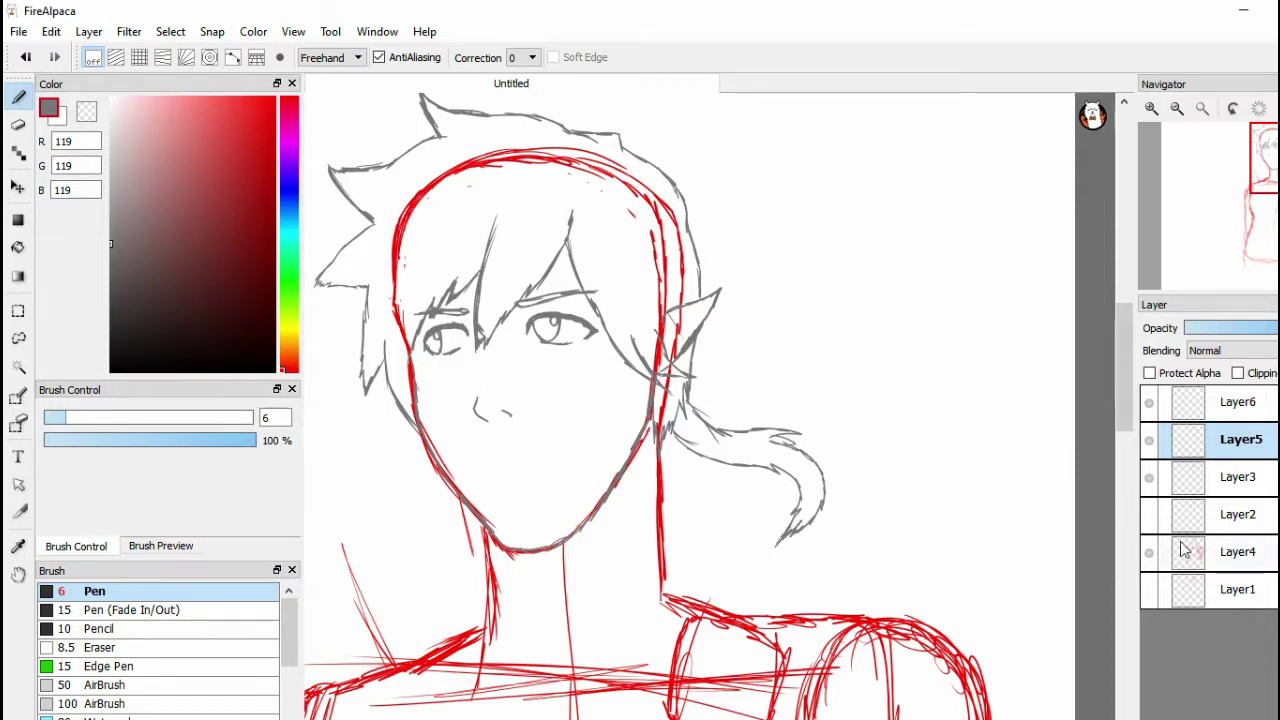
Review the grey head drawing with the red sketch on Layer4 hidden, and make Layer6 active
{"action": "left_click", "coordinate": [1149, 552]}
{"action": "left_click_drag", "start_coordinate": [1127, 415], "coordinate": [1127, 435]}
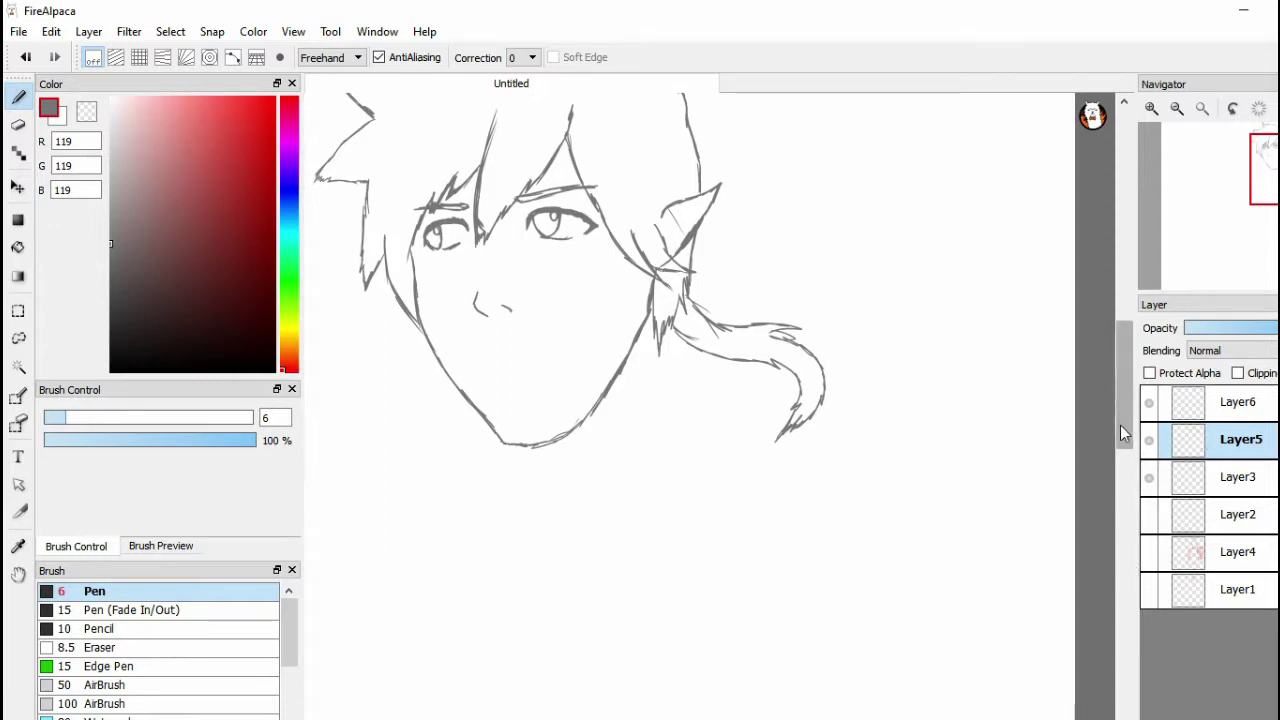
{"action": "scroll", "coordinate": [1126, 435], "scroll_direction": "up", "scroll_amount": 3}
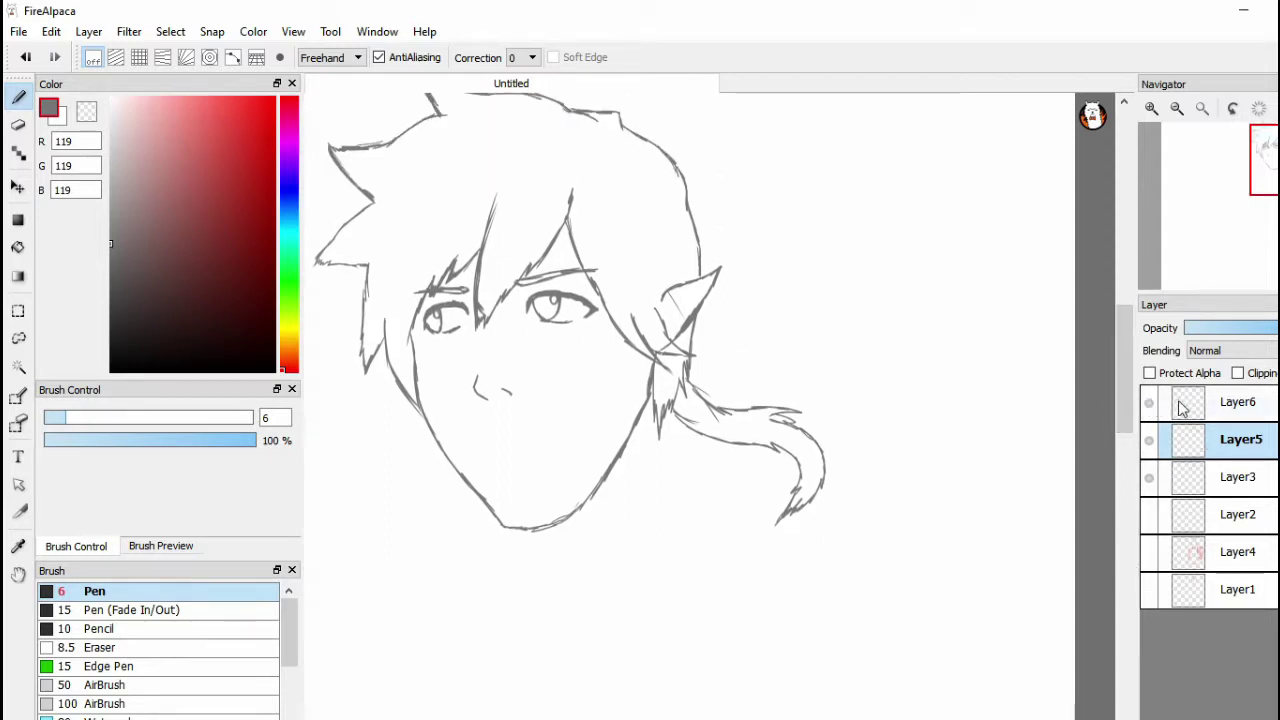
{"action": "left_click", "coordinate": [1176, 402]}
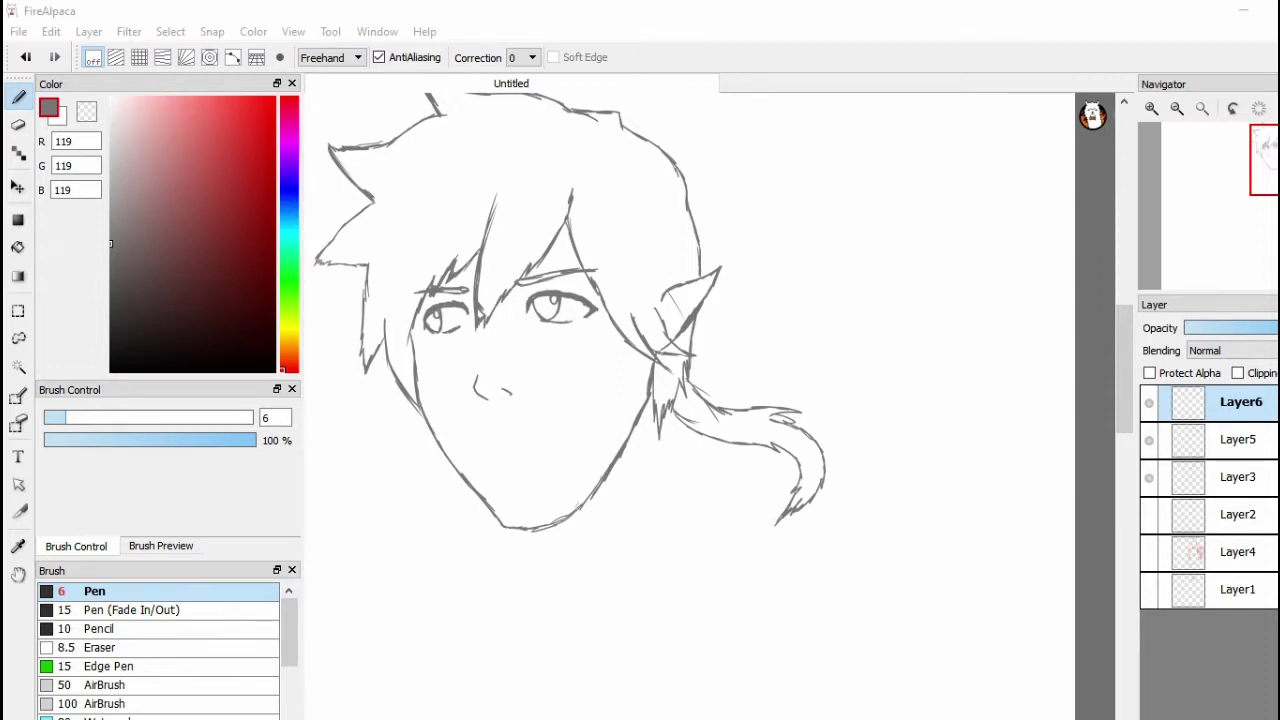
{"action": "scroll", "coordinate": [560, 717], "scroll_direction": "down", "scroll_amount": 3}
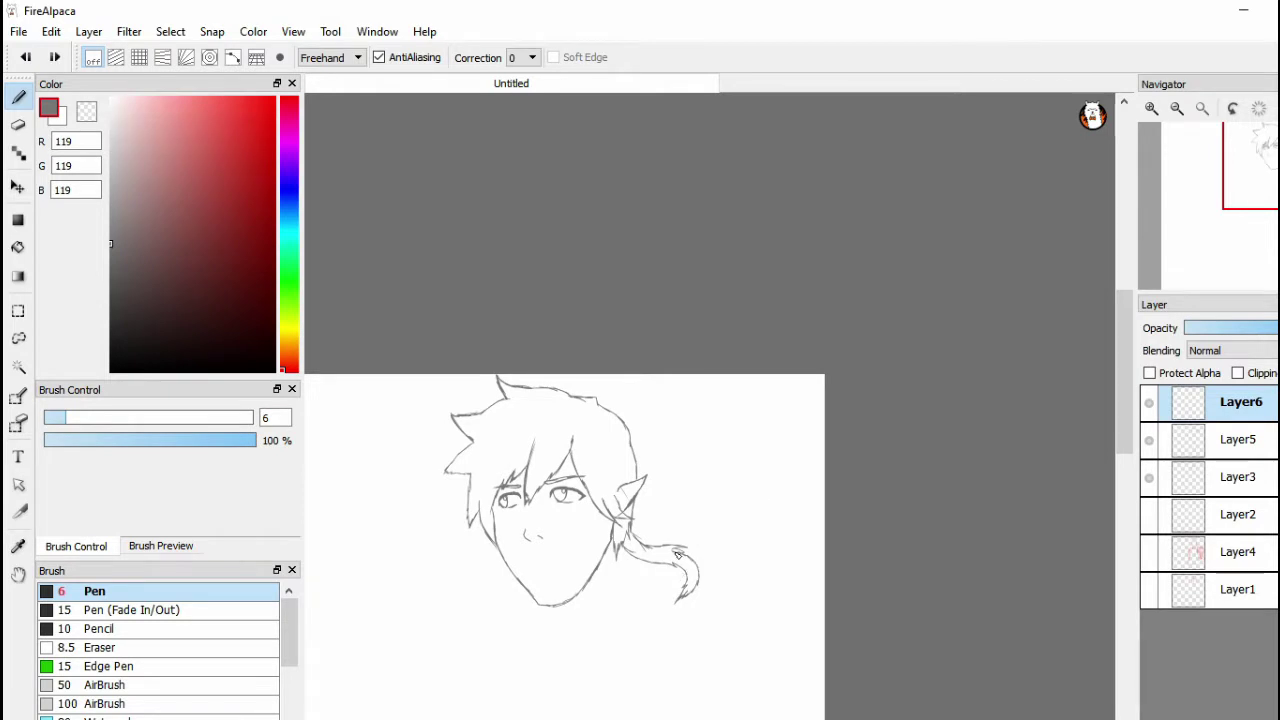
{"action": "left_click_drag", "start_coordinate": [677, 554], "coordinate": [882, 380]}
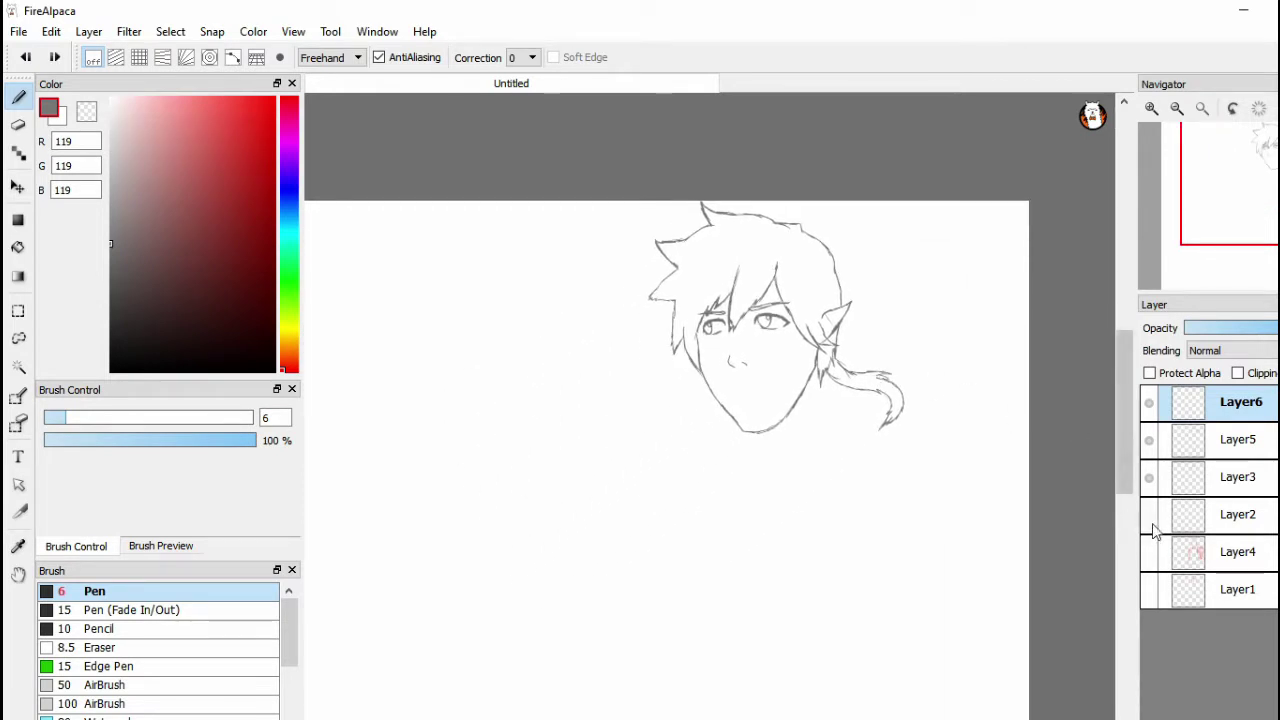
{"action": "left_click", "coordinate": [1149, 552]}
Sketch the jacket's lapel on the bent-arm side in grey on Layer6, and the raised collar lines on both sides of the neck
{"action": "scroll", "coordinate": [903, 488], "scroll_direction": "up", "scroll_amount": 3}
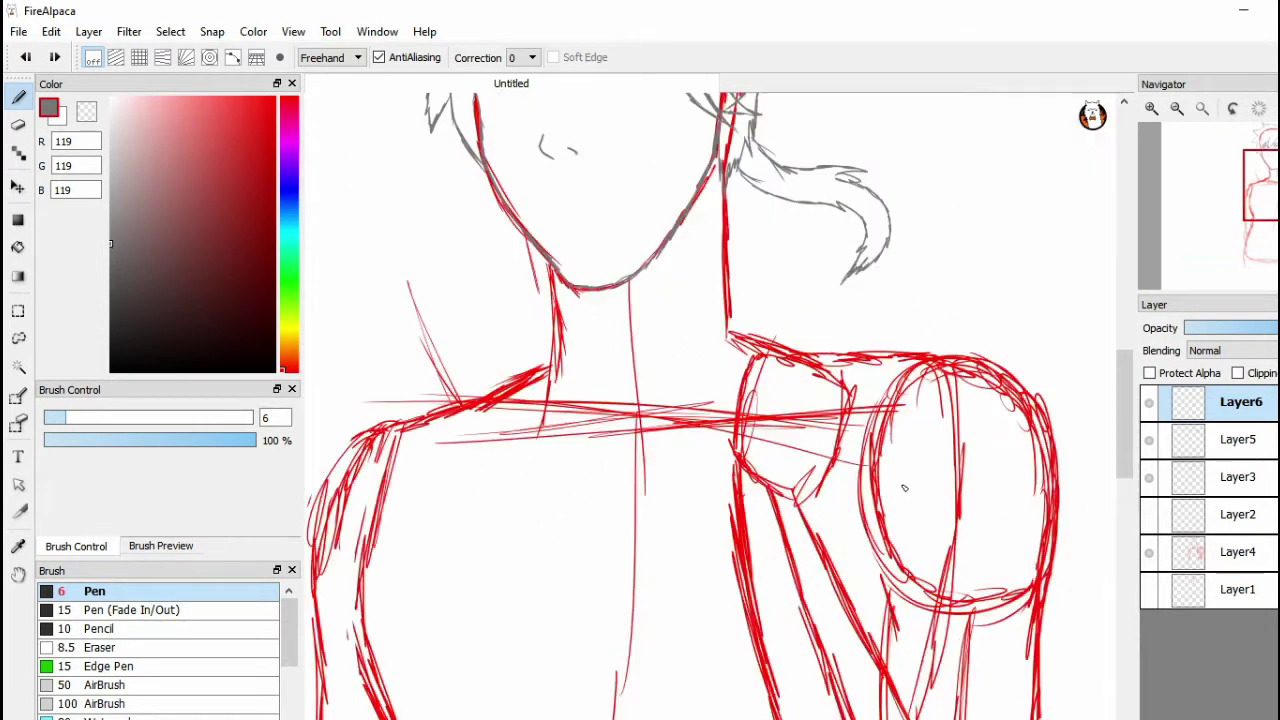
{"action": "left_click_drag", "start_coordinate": [722, 400], "coordinate": [724, 426]}
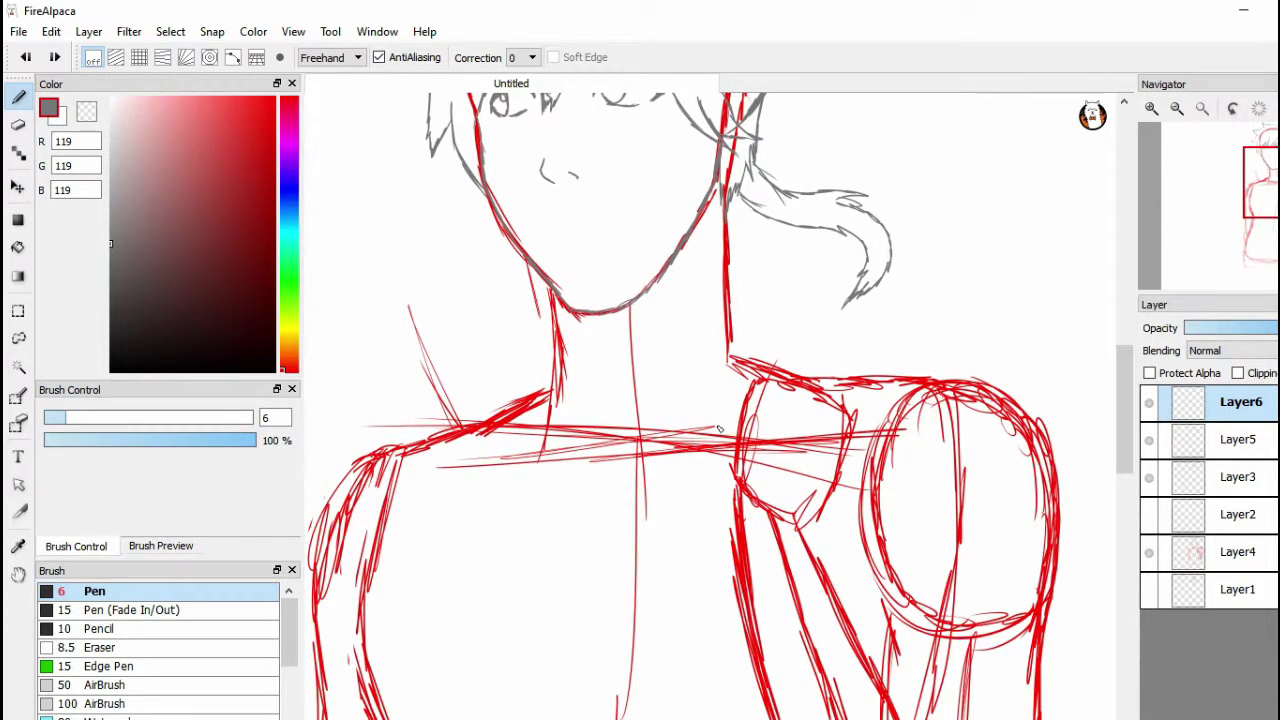
{"action": "left_click_drag", "start_coordinate": [1125, 378], "coordinate": [1120, 400]}
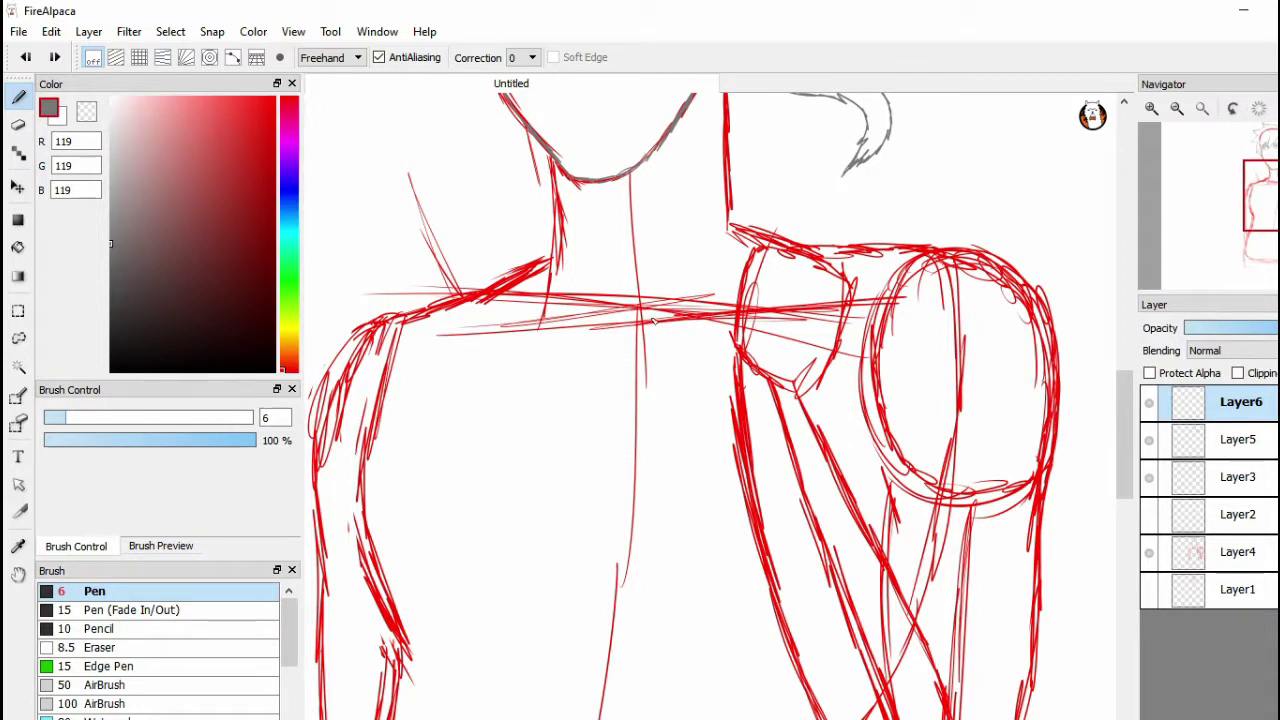
{"action": "mouse_move", "coordinate": [660, 320]}
{"action": "left_mouse_down"}
{"action": "mouse_move", "coordinate": [642, 332]}
{"action": "mouse_move", "coordinate": [636, 411]}
{"action": "mouse_move", "coordinate": [682, 418]}
{"action": "mouse_move", "coordinate": [716, 402]}
{"action": "left_mouse_up"}
{"action": "left_click_drag", "start_coordinate": [657, 333], "coordinate": [718, 247]}
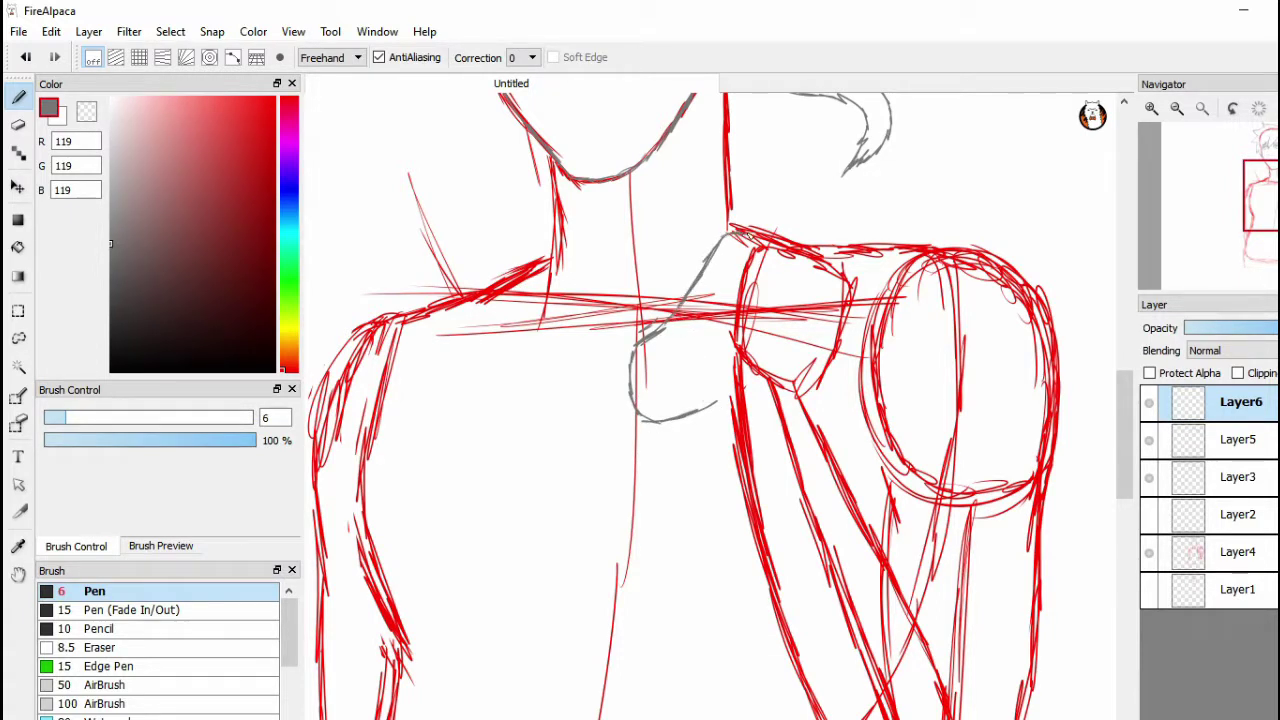
{"action": "mouse_move", "coordinate": [862, 237]}
{"action": "left_mouse_down"}
{"action": "mouse_move", "coordinate": [959, 208]}
{"action": "mouse_move", "coordinate": [978, 228]}
{"action": "mouse_move", "coordinate": [970, 215]}
{"action": "mouse_move", "coordinate": [957, 244]}
{"action": "mouse_move", "coordinate": [938, 241]}
{"action": "mouse_move", "coordinate": [953, 215]}
{"action": "mouse_move", "coordinate": [915, 194]}
{"action": "mouse_move", "coordinate": [735, 180]}
{"action": "left_mouse_up"}
{"action": "left_click_drag", "start_coordinate": [552, 198], "coordinate": [465, 243]}
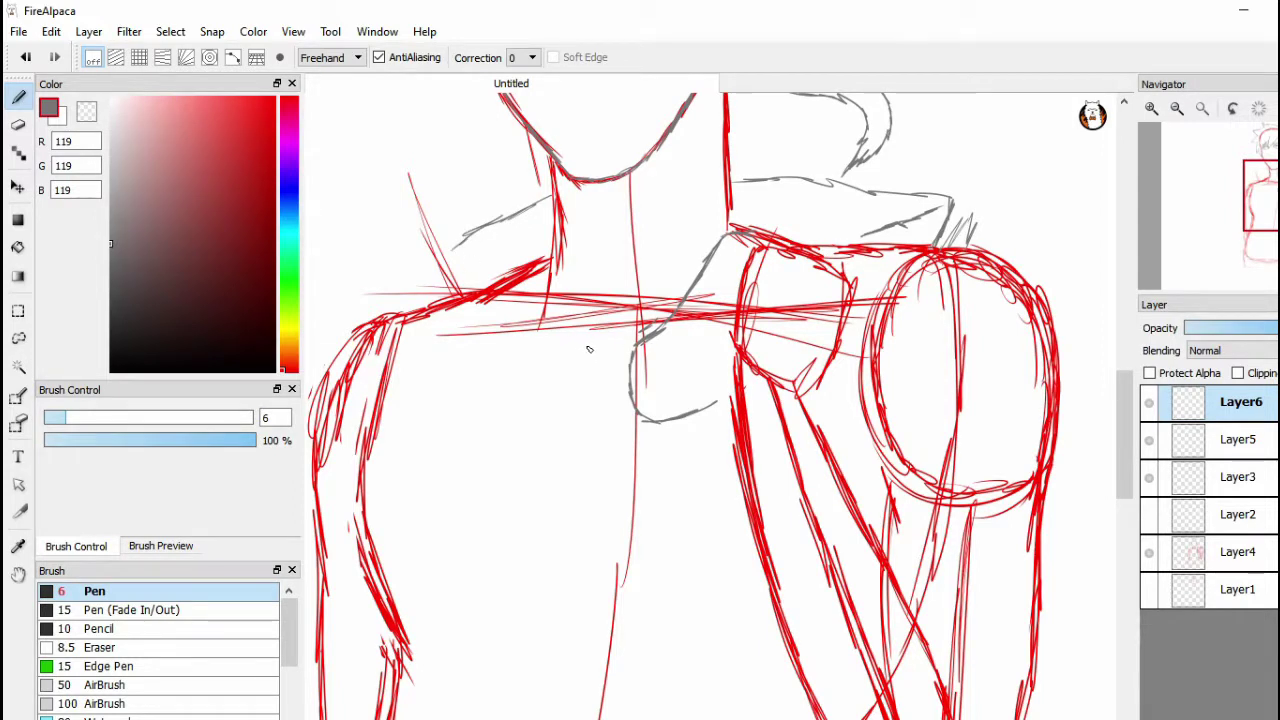
Sketch the rounded lapel on the hanging-arm side and join its outer corner to the collar line beside the neck
{"action": "mouse_move", "coordinate": [591, 350]}
{"action": "left_mouse_down"}
{"action": "mouse_move", "coordinate": [597, 398]}
{"action": "mouse_move", "coordinate": [574, 420]}
{"action": "left_mouse_up"}
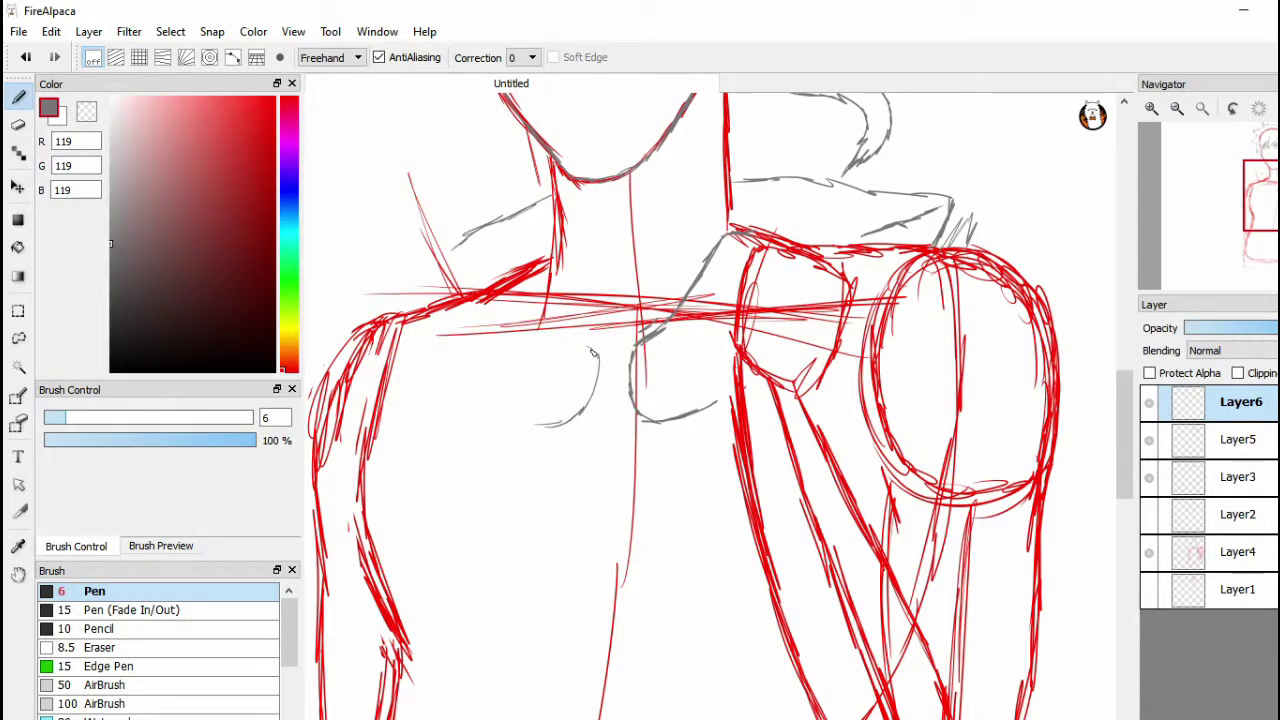
{"action": "mouse_move", "coordinate": [597, 354]}
{"action": "left_mouse_down"}
{"action": "mouse_move", "coordinate": [529, 292]}
{"action": "mouse_move", "coordinate": [558, 325]}
{"action": "mouse_move", "coordinate": [530, 288]}
{"action": "mouse_move", "coordinate": [535, 272]}
{"action": "mouse_move", "coordinate": [553, 318]}
{"action": "mouse_move", "coordinate": [536, 280]}
{"action": "left_mouse_up"}
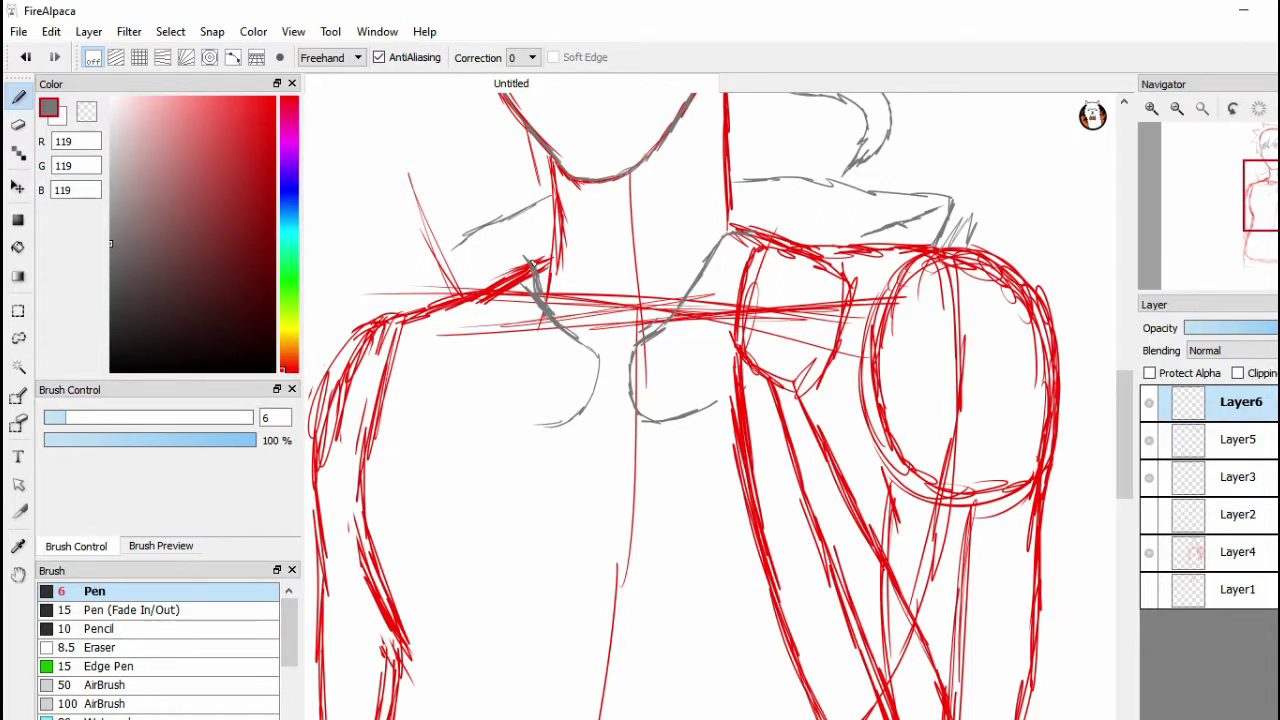
{"action": "mouse_move", "coordinate": [528, 258]}
{"action": "left_mouse_down"}
{"action": "mouse_move", "coordinate": [421, 288]}
{"action": "mouse_move", "coordinate": [412, 305]}
{"action": "left_mouse_up"}
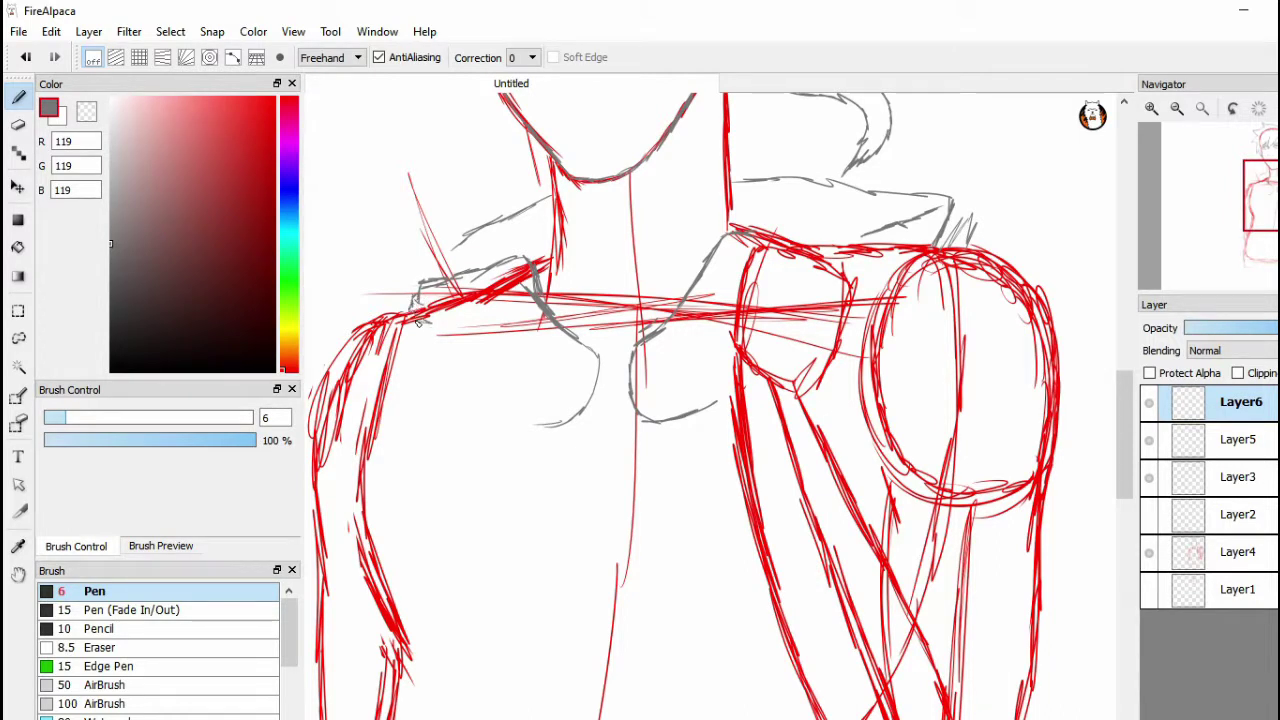
{"action": "left_click_drag", "start_coordinate": [510, 408], "coordinate": [436, 326]}
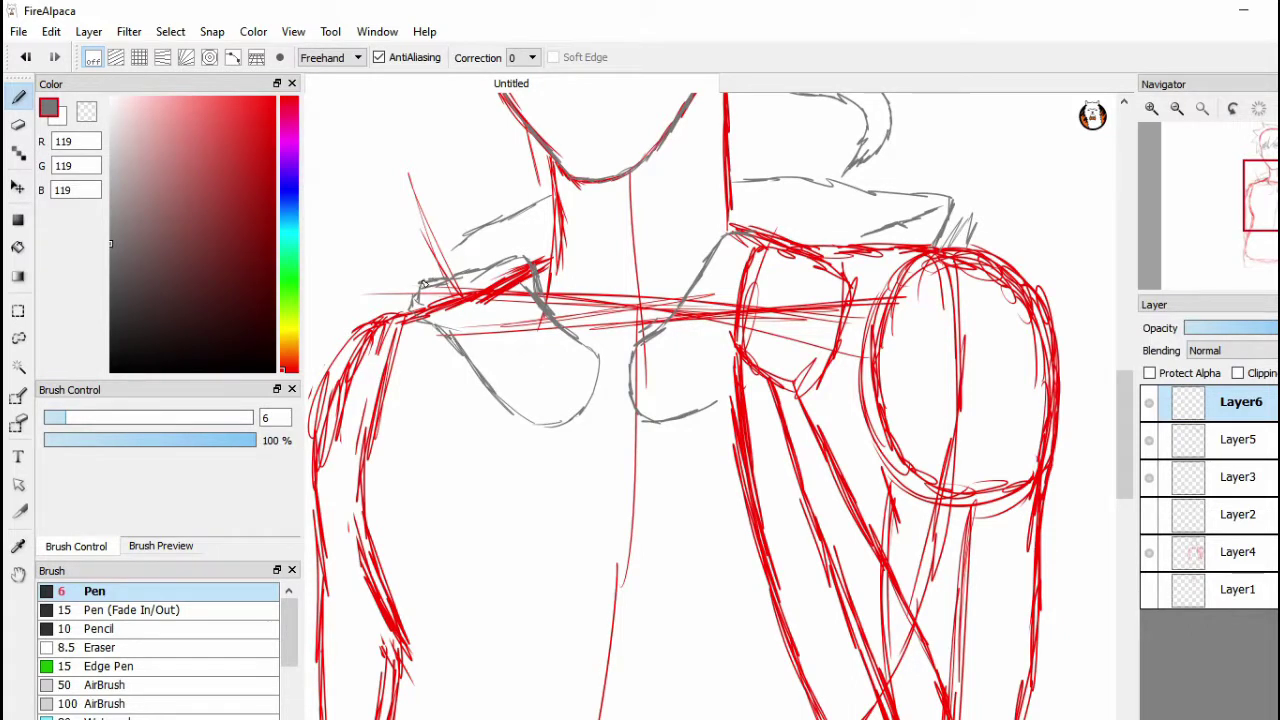
{"action": "mouse_move", "coordinate": [427, 278]}
{"action": "left_mouse_down"}
{"action": "mouse_move", "coordinate": [460, 245]}
{"action": "mouse_move", "coordinate": [546, 206]}
{"action": "left_mouse_up"}
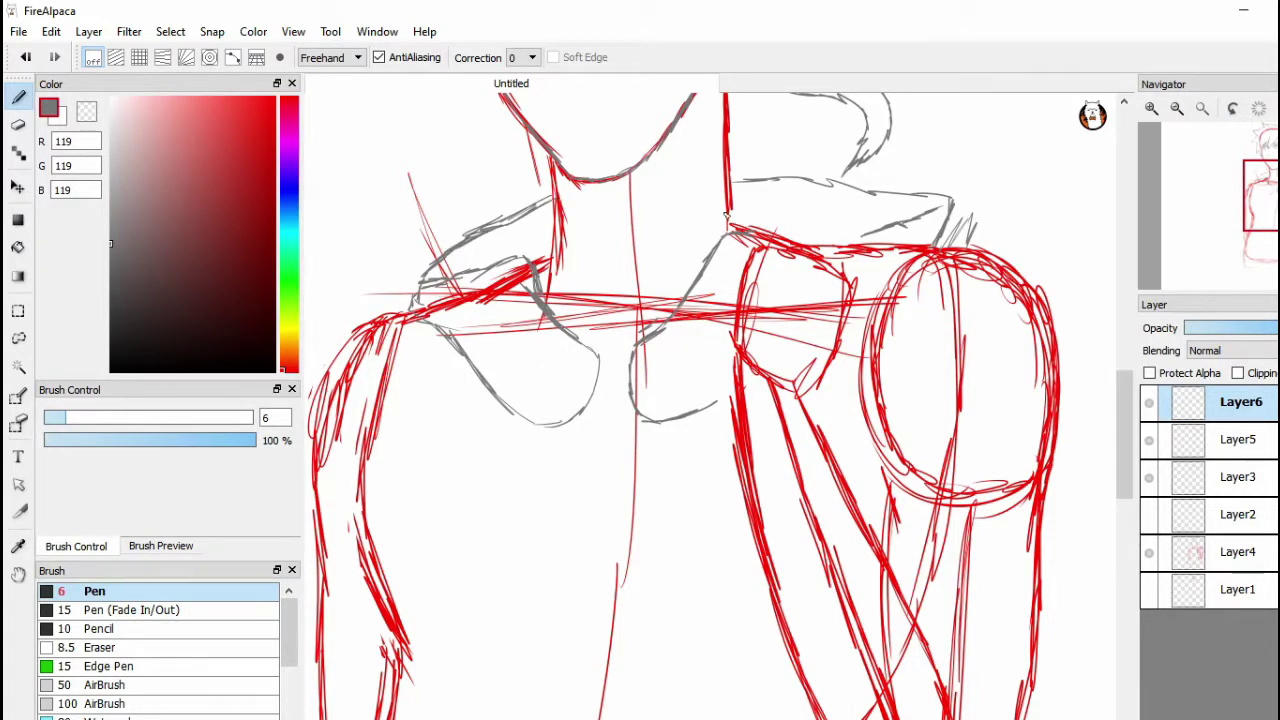
Compare the drawing with Layer4 and Layer3 hidden and shown
{"action": "left_click", "coordinate": [1149, 552]}
{"action": "mouse_move", "coordinate": [1124, 461]}
{"action": "left_mouse_down"}
{"action": "mouse_move", "coordinate": [1146, 388]}
{"action": "mouse_move", "coordinate": [1114, 442]}
{"action": "mouse_move", "coordinate": [1080, 463]}
{"action": "left_mouse_up"}
{"action": "left_click", "coordinate": [1149, 552]}
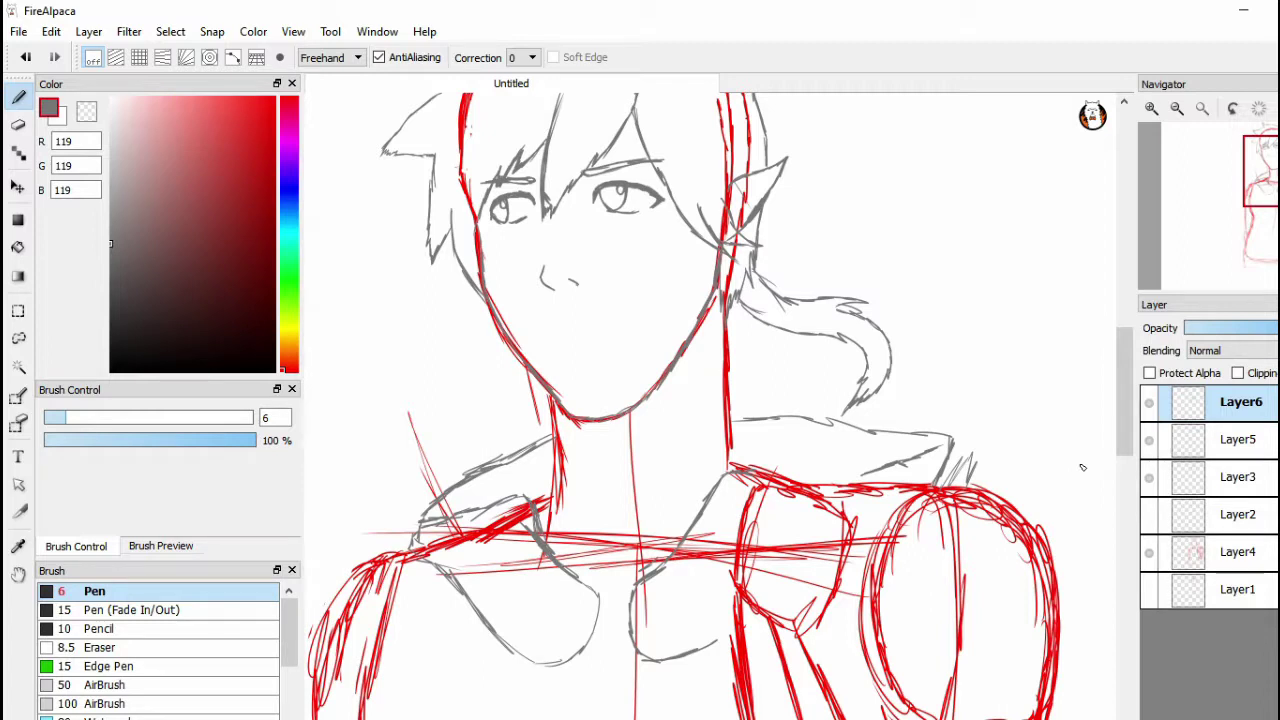
{"action": "left_click_drag", "start_coordinate": [1124, 395], "coordinate": [1124, 383]}
{"action": "left_click", "coordinate": [1149, 551]}
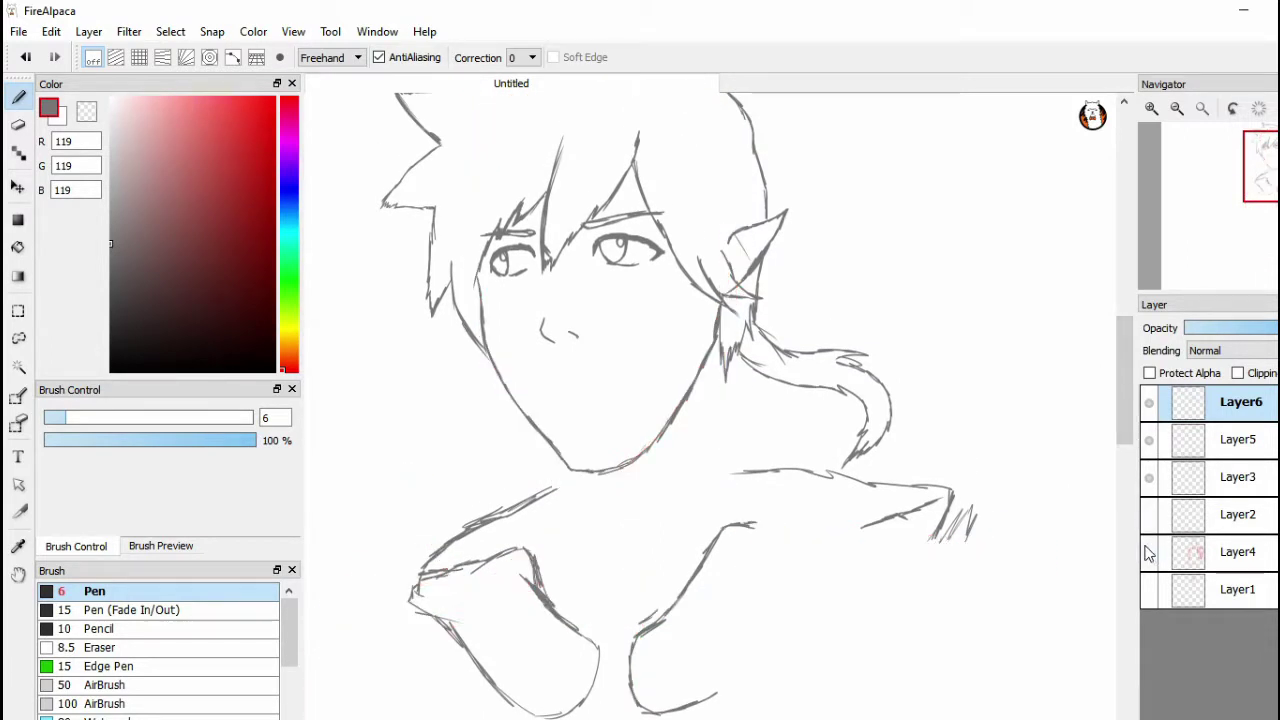
{"action": "left_click", "coordinate": [1149, 552]}
{"action": "left_click", "coordinate": [1150, 484]}
{"action": "left_click", "coordinate": [1149, 482]}
{"action": "left_click", "coordinate": [1149, 482]}
{"action": "left_click", "coordinate": [1149, 484]}
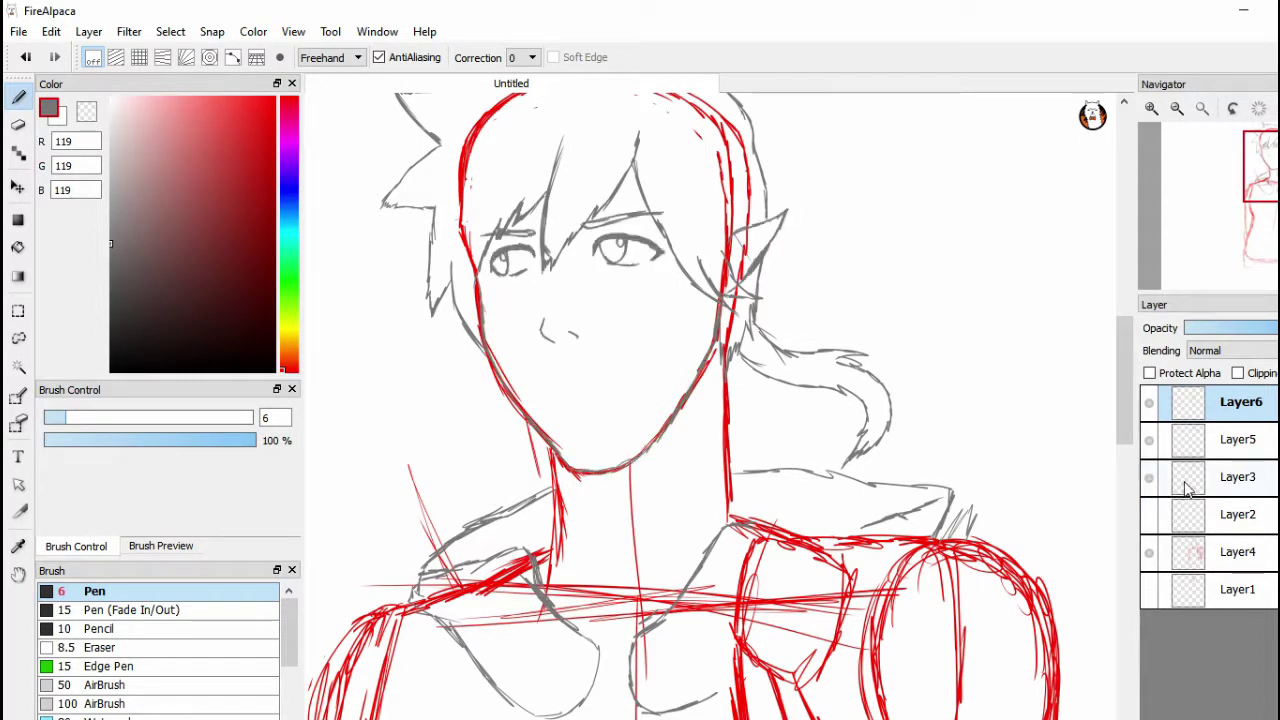
Draw the two side lines of the neck in grey on Layer3, and hide the red sketch on Layer4
{"action": "left_click", "coordinate": [1184, 480]}
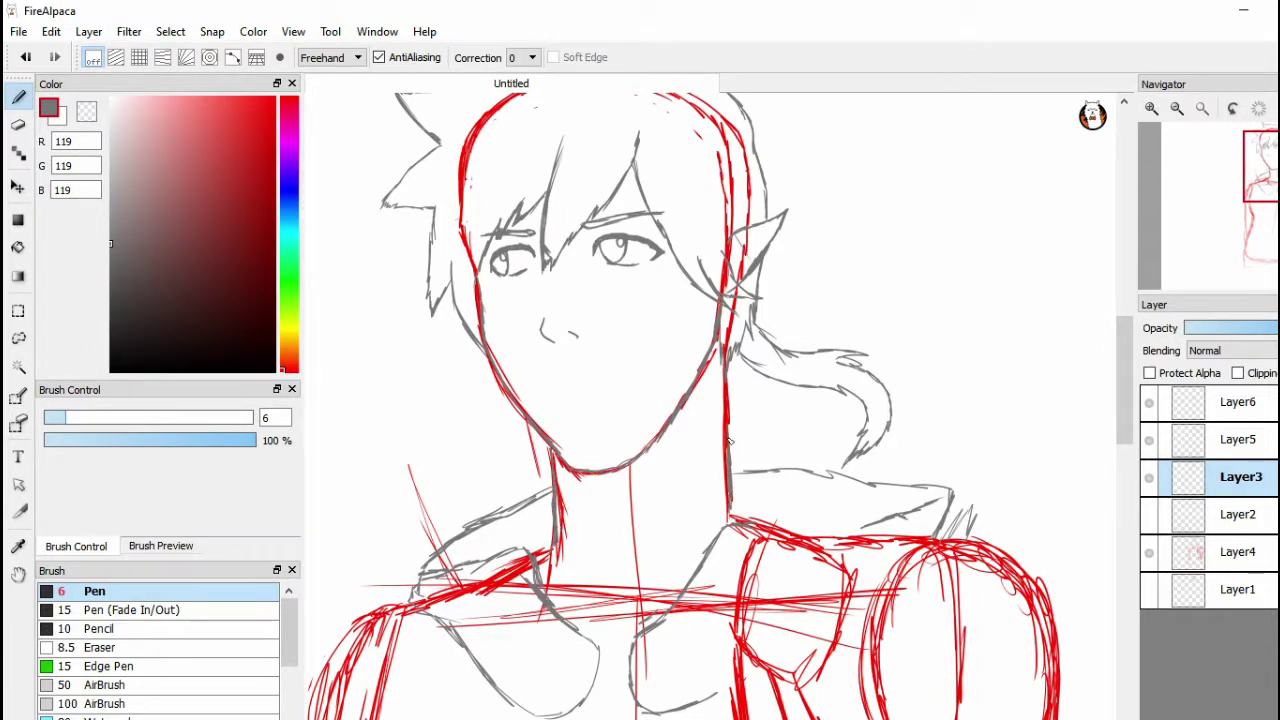
{"action": "left_click", "coordinate": [1149, 551]}
{"action": "scroll", "coordinate": [1123, 393], "scroll_direction": "down", "scroll_amount": 3}
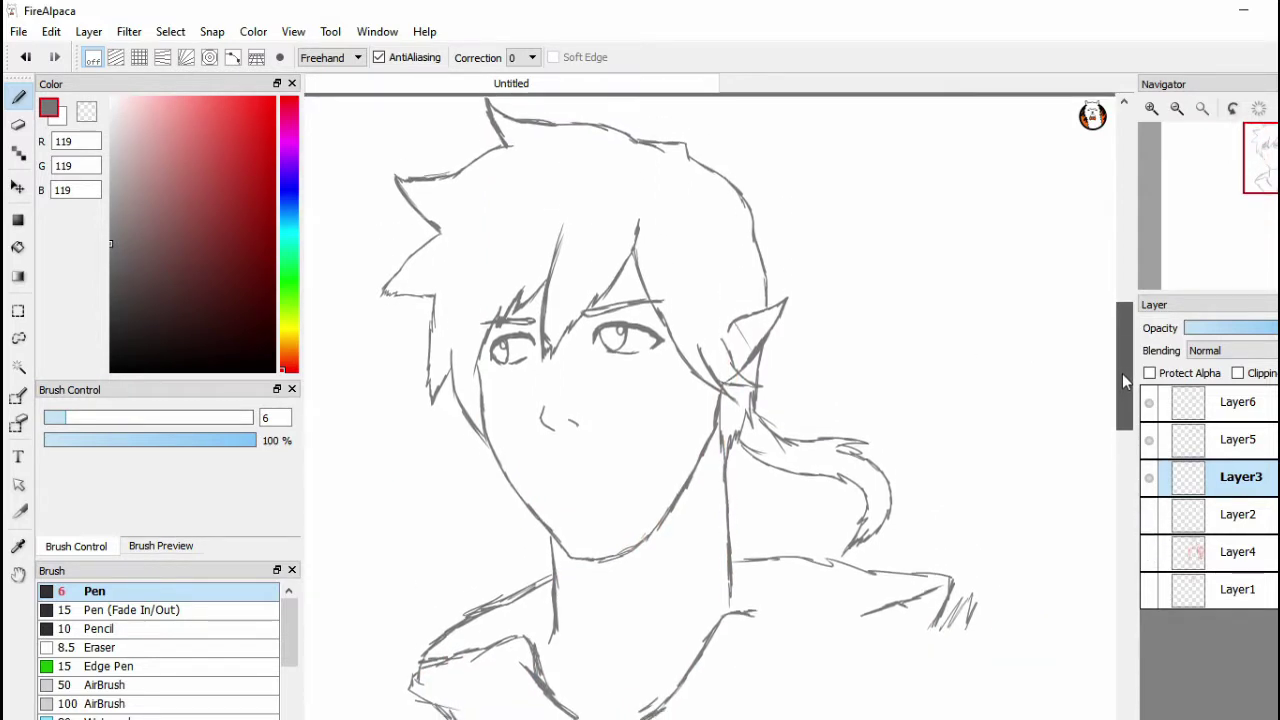
{"action": "scroll", "coordinate": [963, 517], "scroll_direction": "down", "scroll_amount": 2}
{"action": "left_click_drag", "start_coordinate": [927, 421], "coordinate": [919, 451]}
Check the contents of Layer5 and Layer3, and group the two layers into a folder
{"action": "left_click", "coordinate": [1149, 436]}
{"action": "left_click", "coordinate": [1149, 436]}
{"action": "left_click", "coordinate": [1149, 484]}
{"action": "left_click", "coordinate": [1149, 484]}
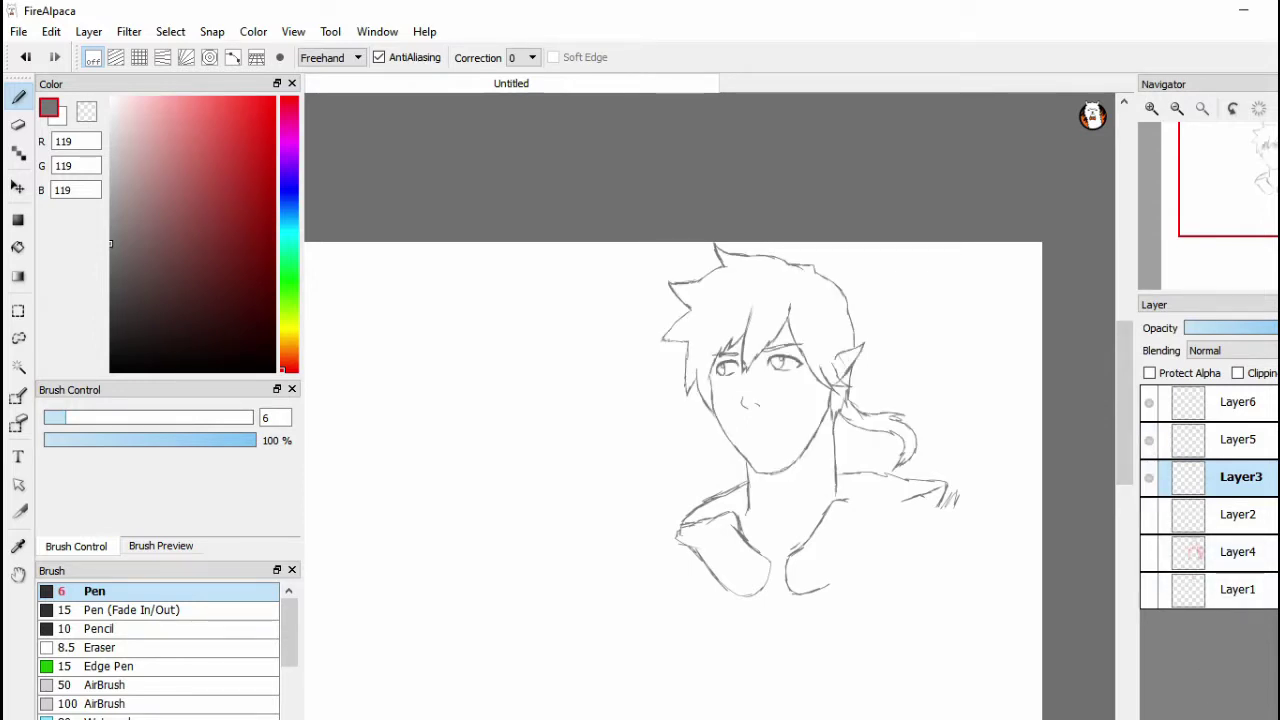
{"action": "left_click_drag", "start_coordinate": [1214, 519], "coordinate": [1215, 478]}
{"action": "left_click", "coordinate": [1212, 446]}
{"action": "left_click", "coordinate": [1230, 440]}
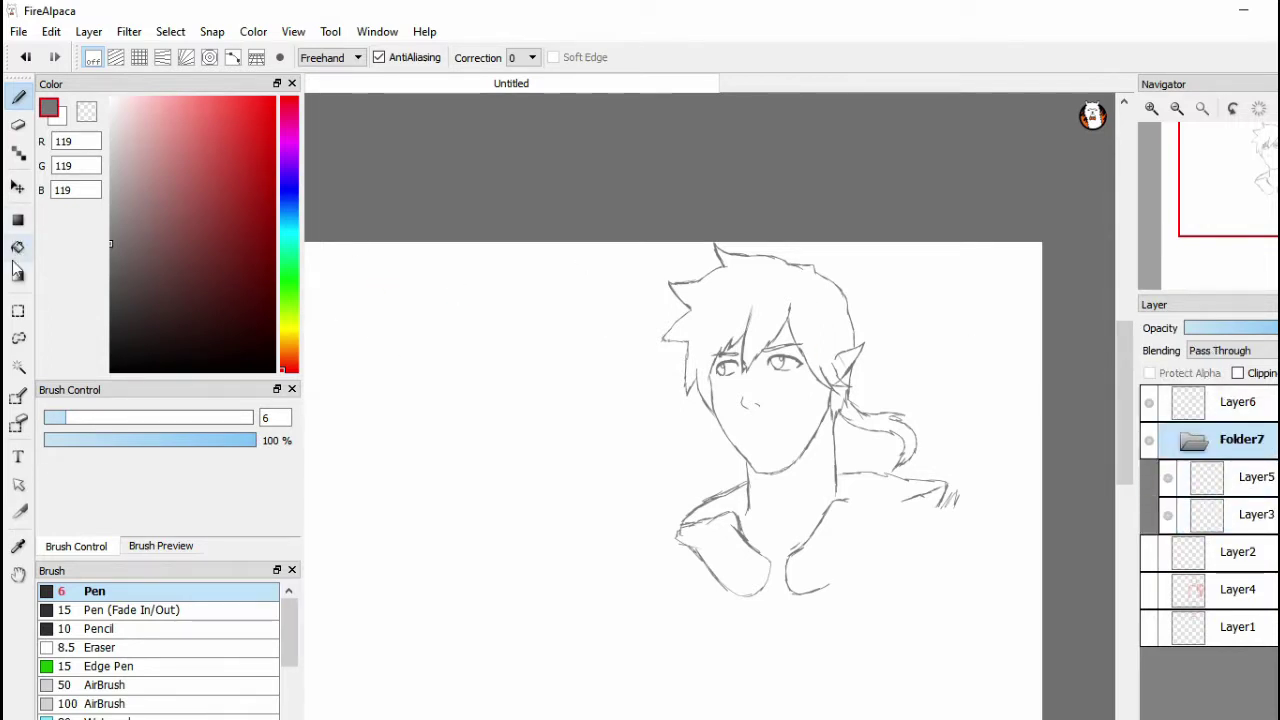
{"action": "left_click", "coordinate": [1179, 424]}
{"action": "key", "text": "ctrl+t"}
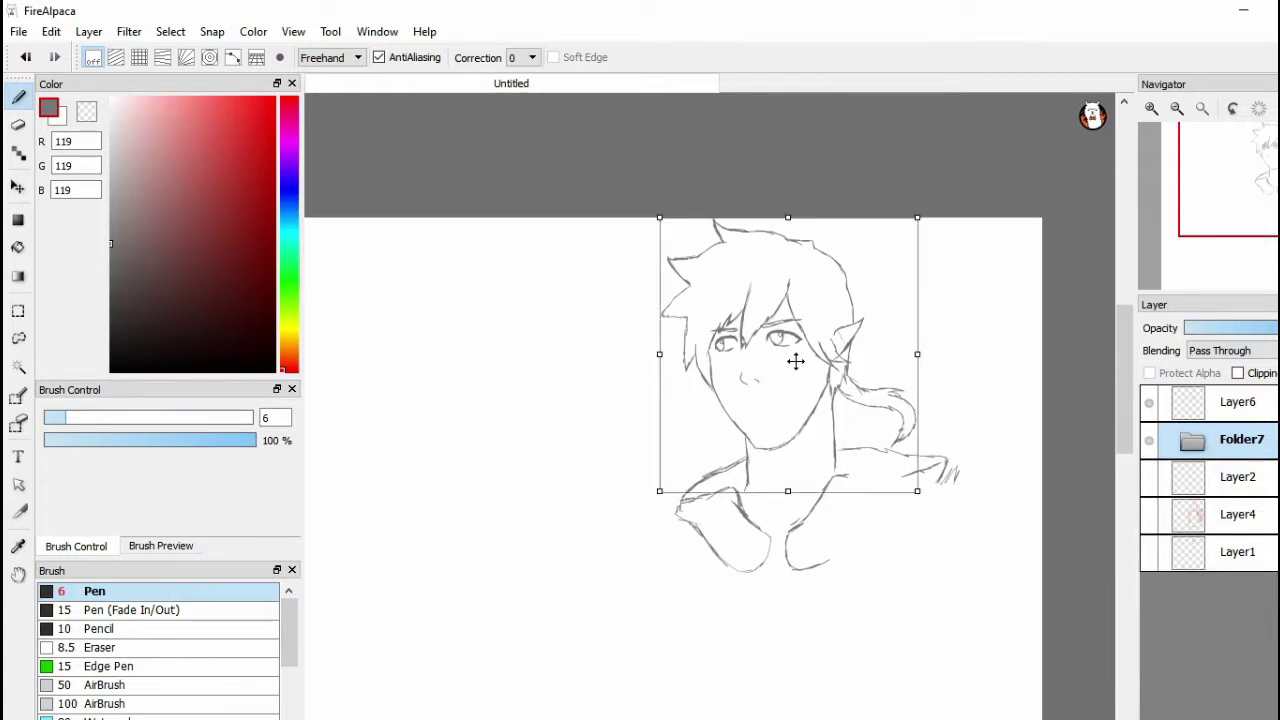
{"action": "left_click_drag", "start_coordinate": [796, 361], "coordinate": [795, 377]}
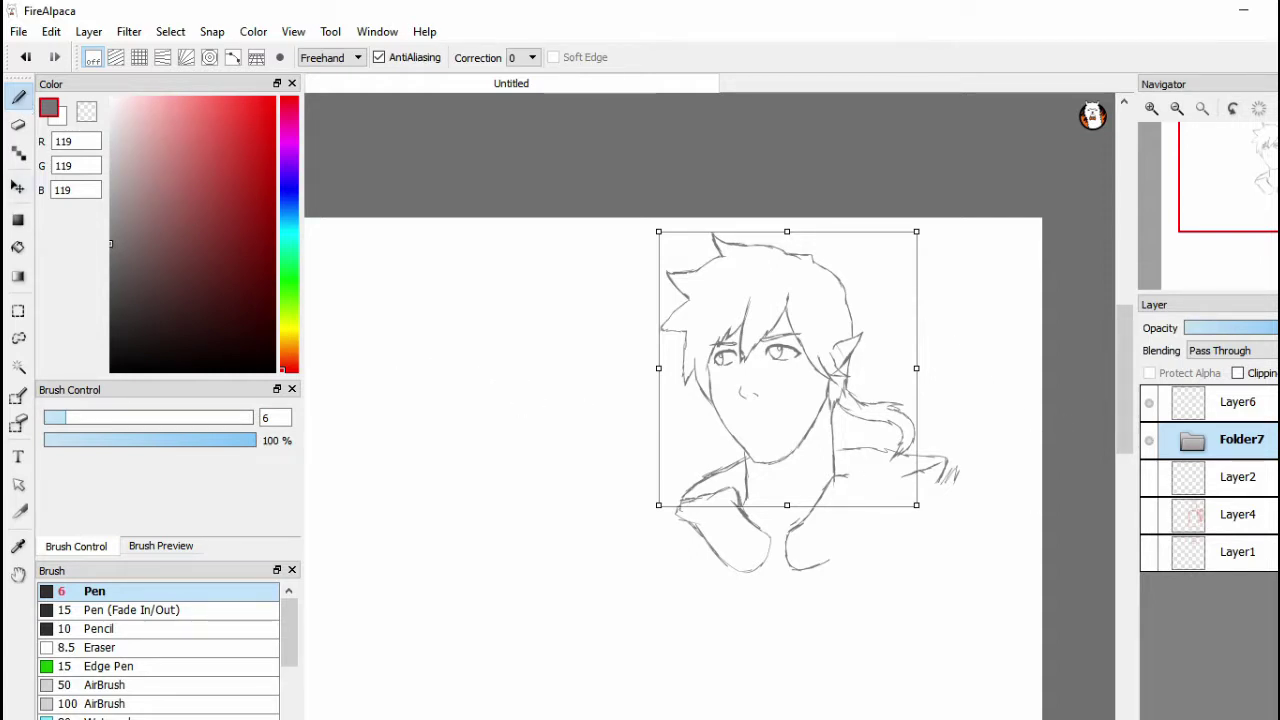
{"action": "left_click", "coordinate": [18, 187]}
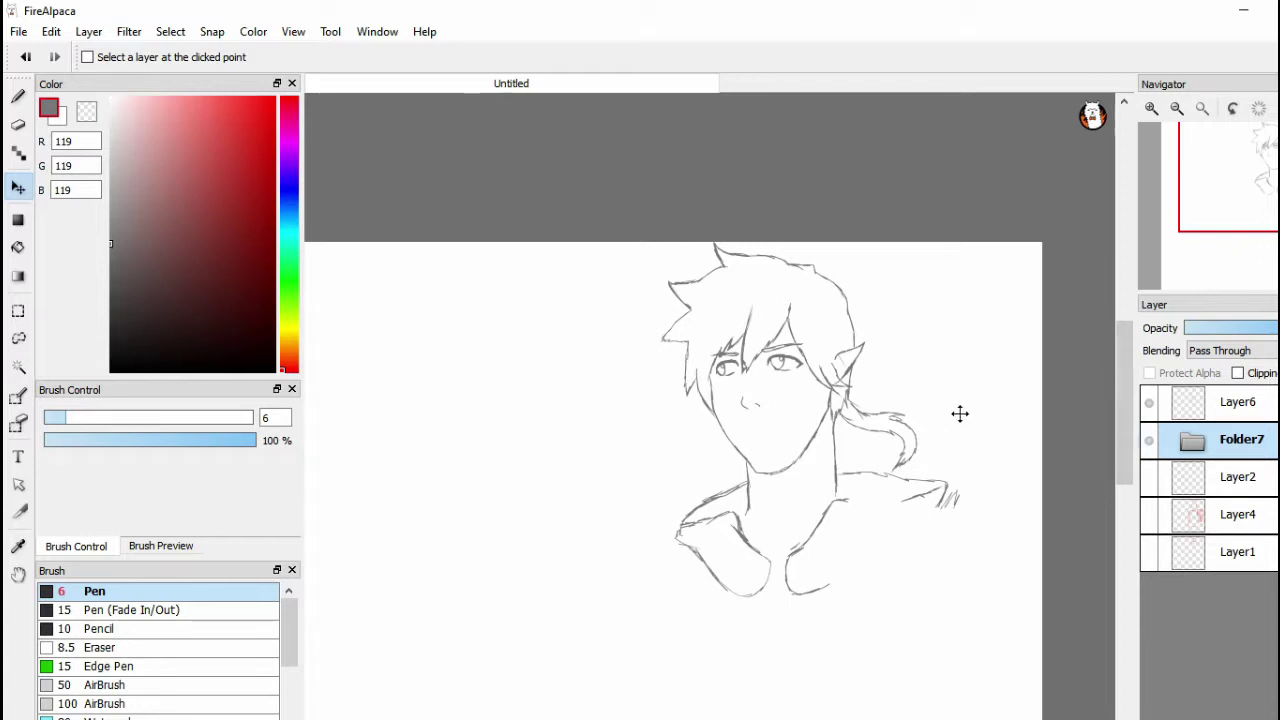
{"action": "key", "text": "ctrl+shift+n"}
{"action": "key", "text": "ctrl+z"}
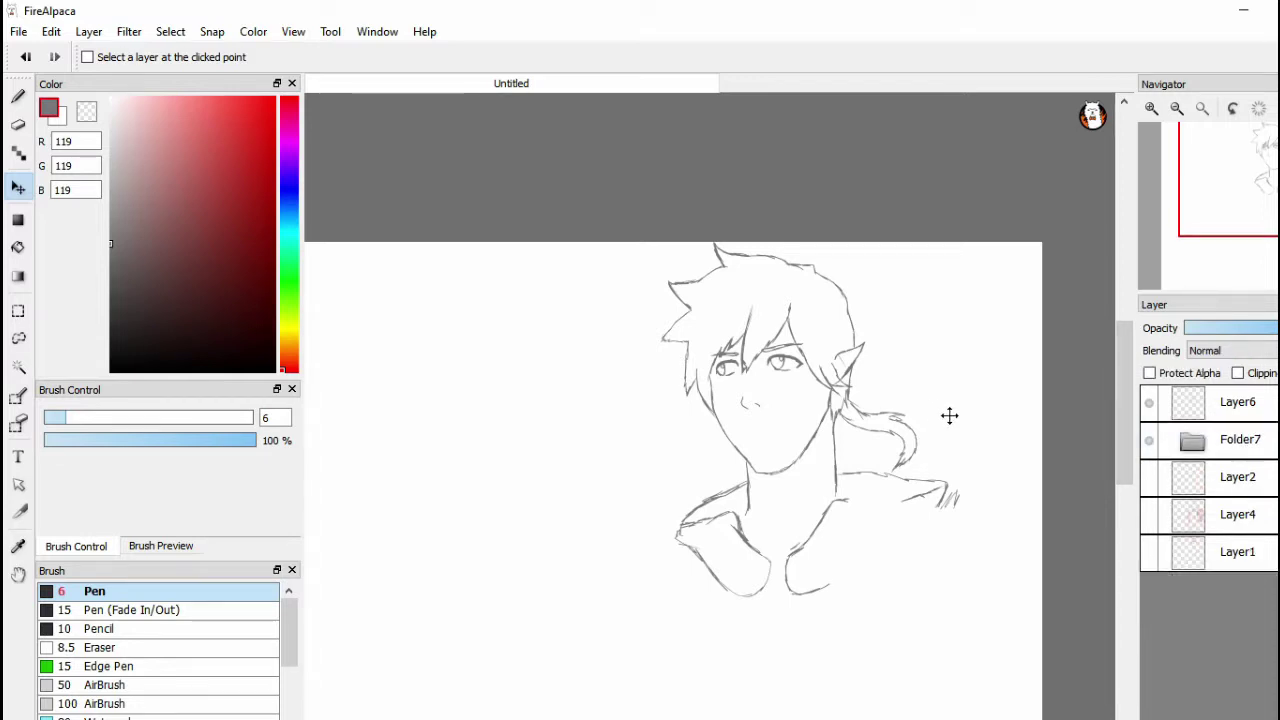
Make Folder7 active and select a rectangular area around the head, ponytail and most of the collar
{"action": "left_click", "coordinate": [18, 311]}
{"action": "left_click", "coordinate": [1240, 441]}
{"action": "left_click_drag", "start_coordinate": [592, 224], "coordinate": [972, 586]}
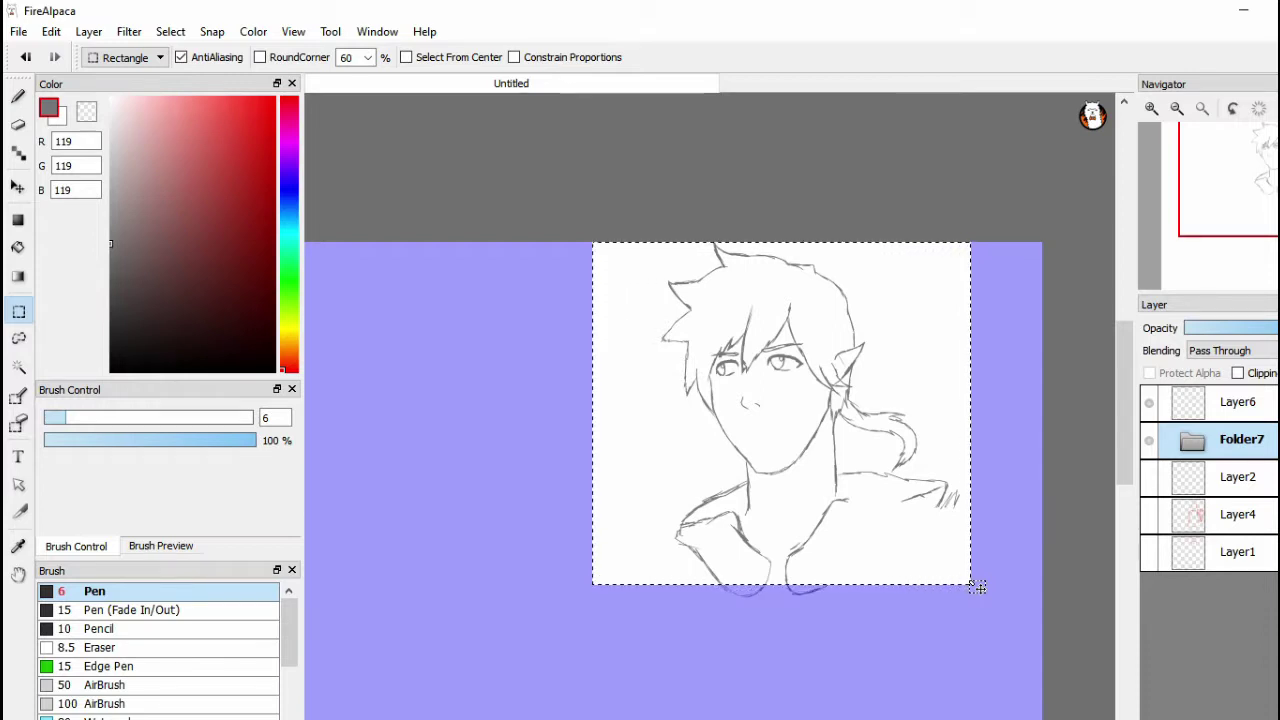
{"action": "left_click", "coordinate": [16, 191]}
{"action": "left_click_drag", "start_coordinate": [964, 350], "coordinate": [966, 373]}
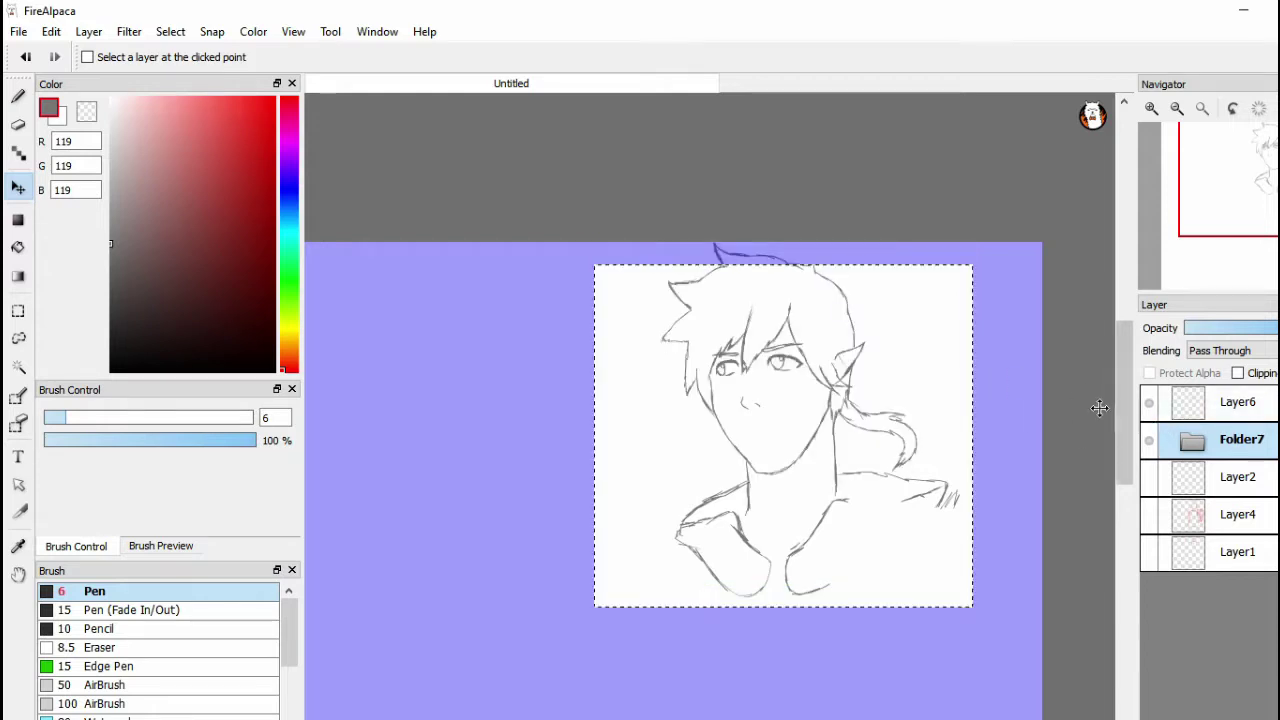
{"action": "key", "text": "ctrl+z"}
Transform the selected part of Folder7 so the head sits slightly lower on the neck, apply it, and clear the selection
{"action": "key", "text": "ctrl+t"}
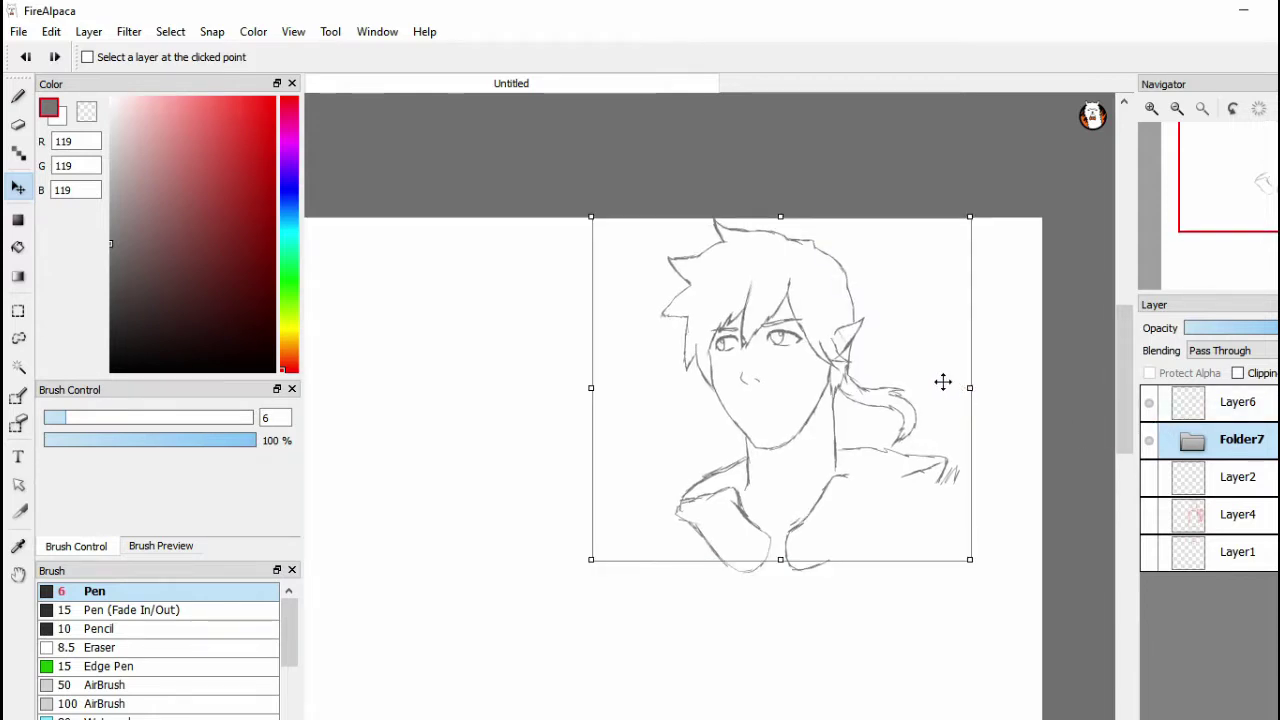
{"action": "left_click_drag", "start_coordinate": [943, 382], "coordinate": [942, 393]}
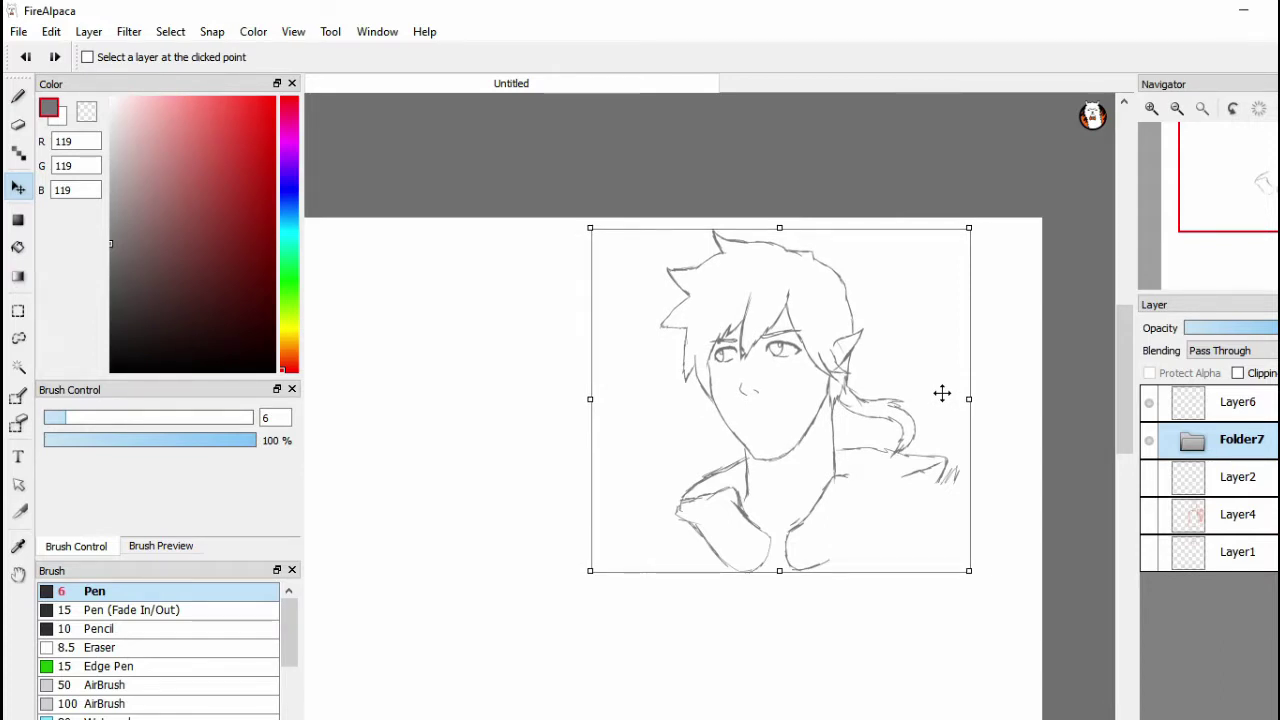
{"action": "key", "text": "Return"}
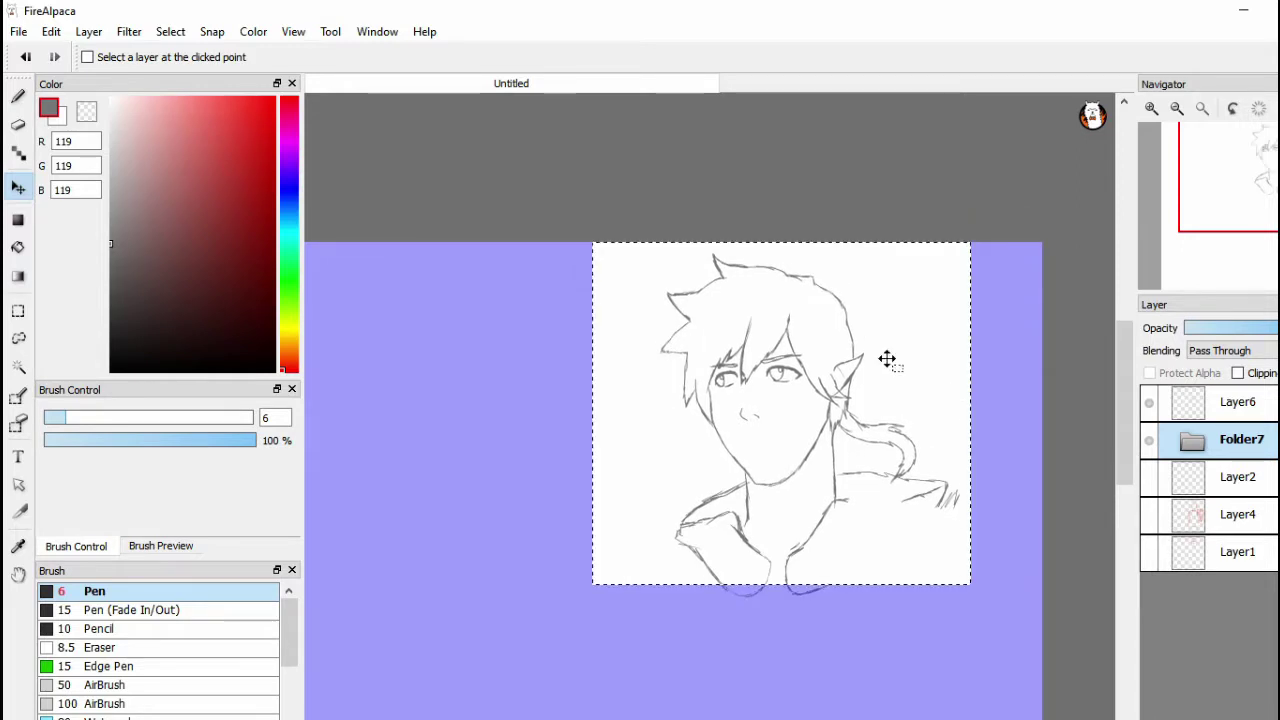
{"action": "left_click", "coordinate": [18, 96]}
{"action": "key", "text": "ctrl+d"}
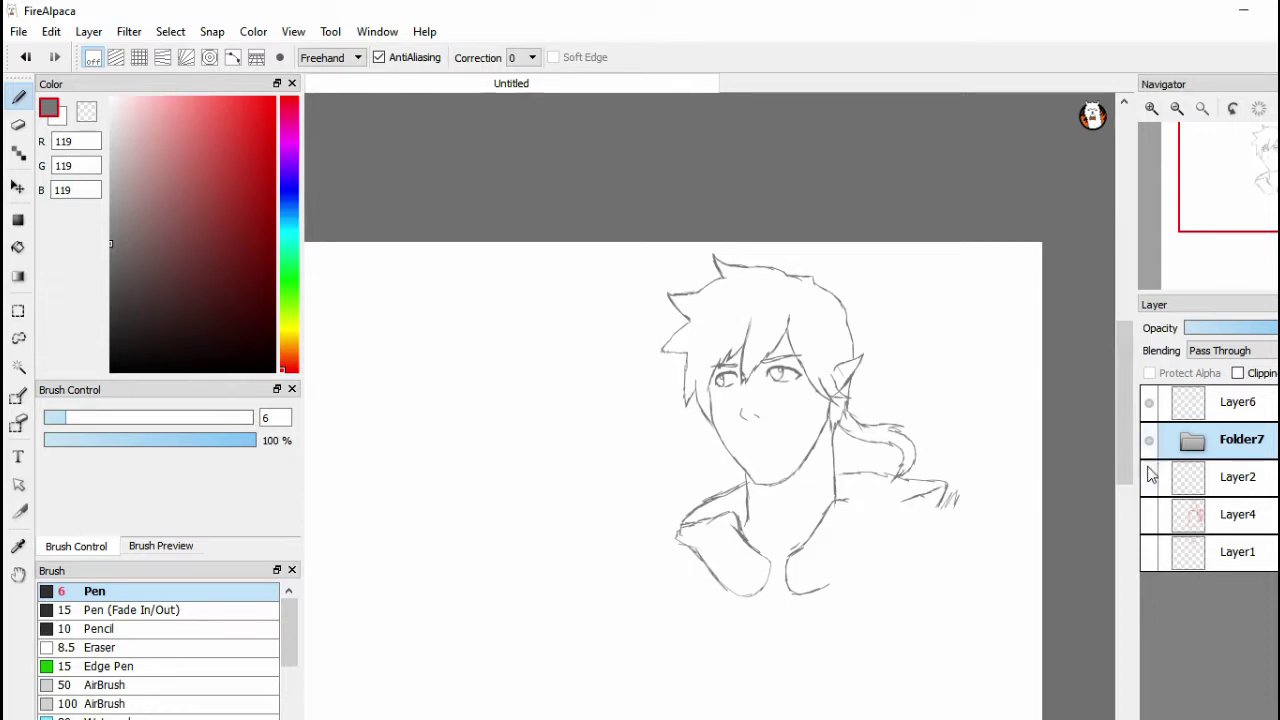
Compare the lowered head and collar with the red sketch on Layer4 shown and hidden
{"action": "left_click", "coordinate": [1150, 514]}
{"action": "scroll", "coordinate": [794, 600], "scroll_direction": "up", "scroll_amount": 3}
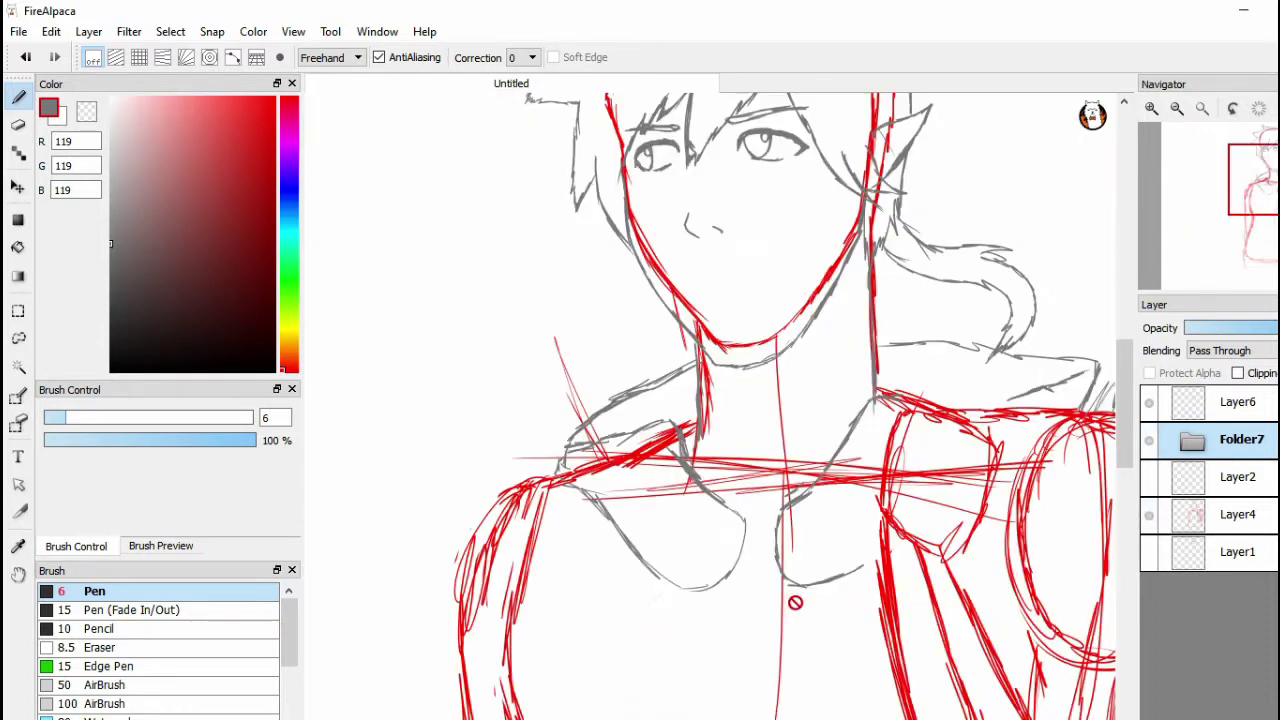
{"action": "scroll", "coordinate": [794, 600], "scroll_direction": "down", "scroll_amount": 1}
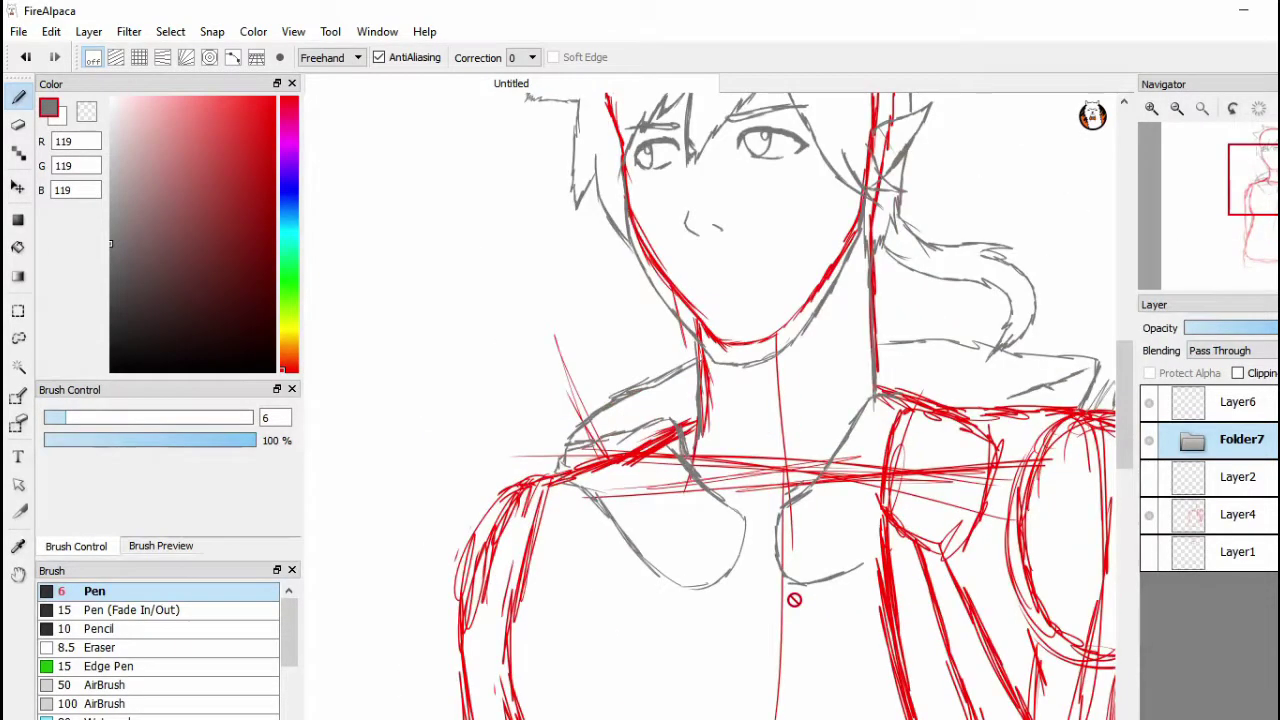
{"action": "scroll", "coordinate": [794, 600], "scroll_direction": "down", "scroll_amount": 1}
{"action": "scroll", "coordinate": [794, 600], "scroll_direction": "up", "scroll_amount": 1}
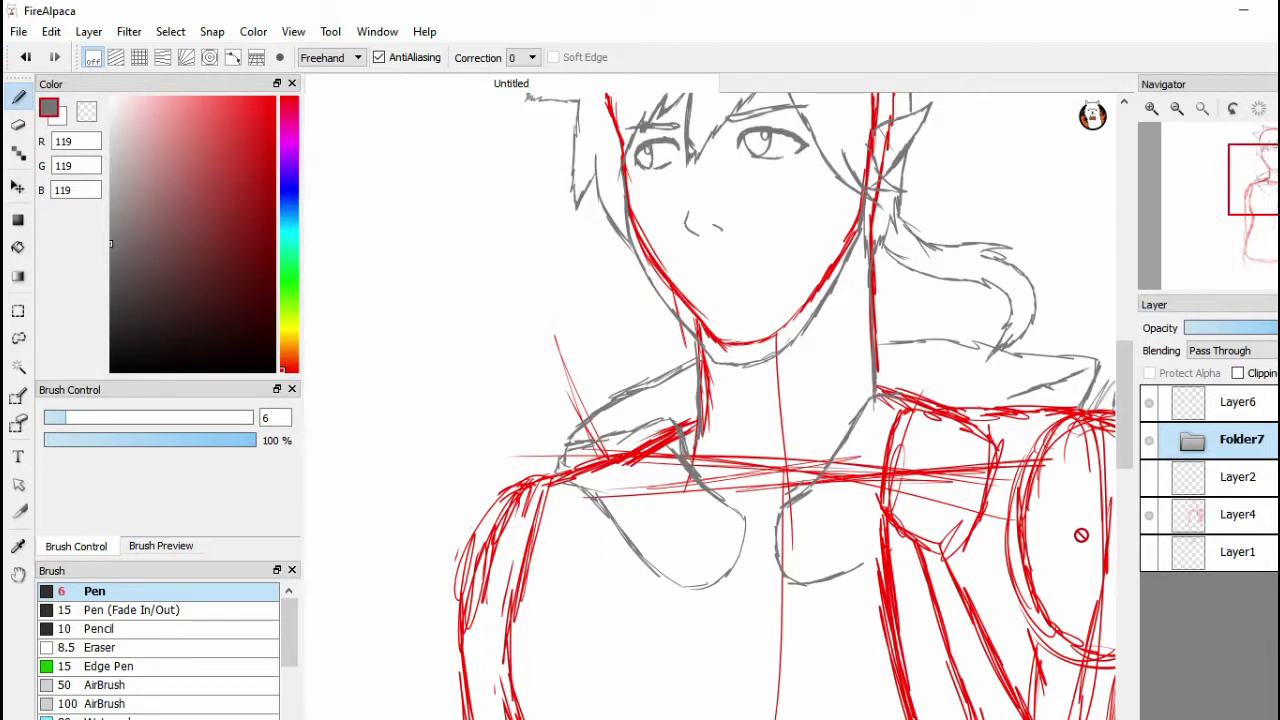
{"action": "left_click", "coordinate": [1146, 518]}
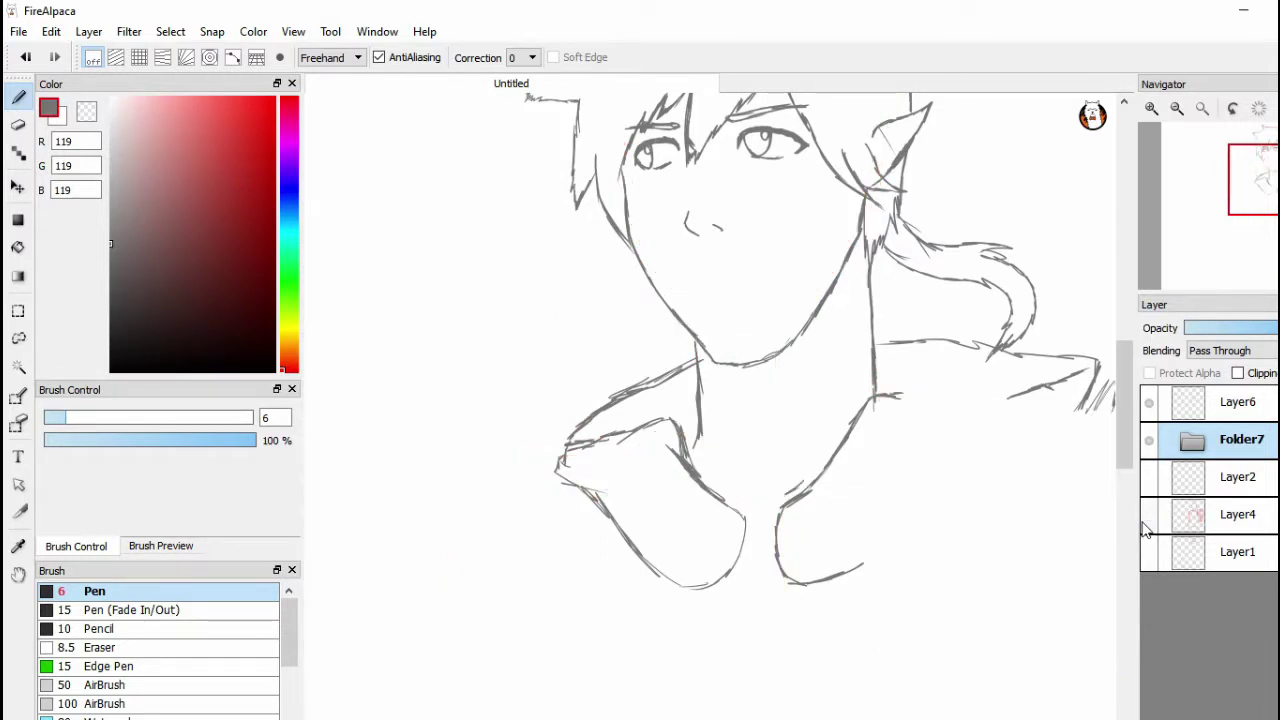
{"action": "left_click_drag", "start_coordinate": [1006, 509], "coordinate": [944, 588]}
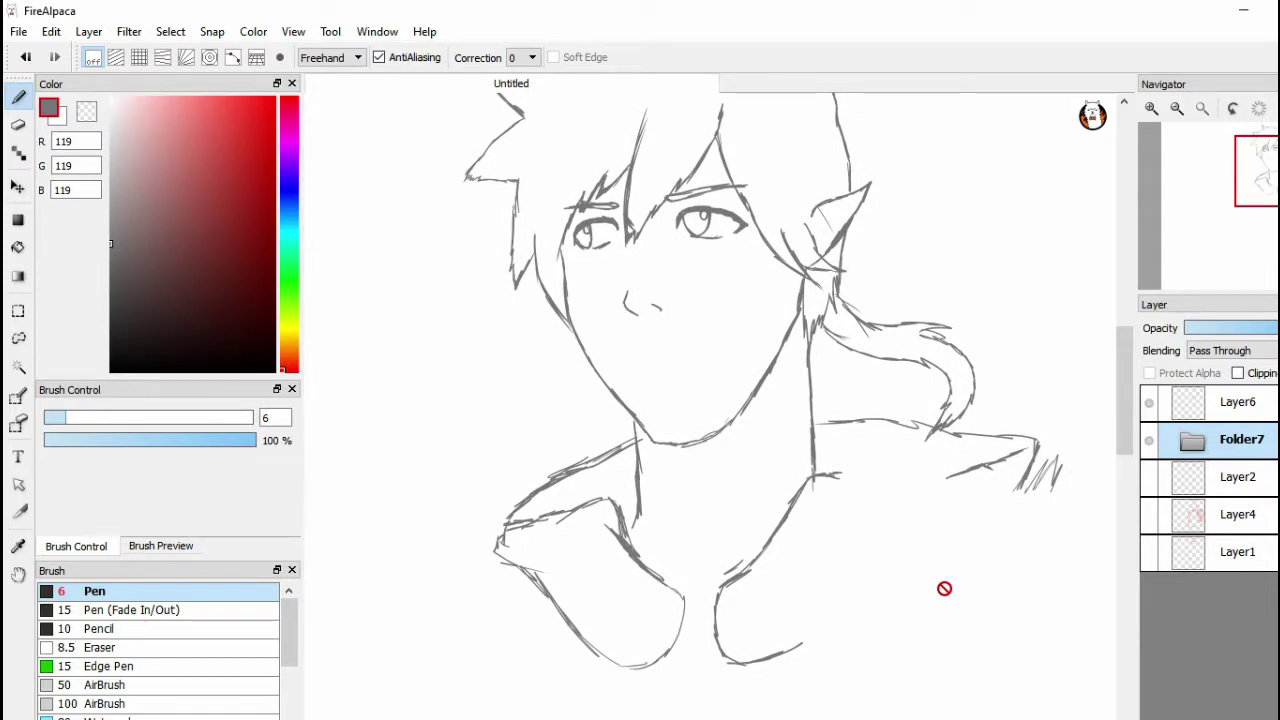
{"action": "left_click", "coordinate": [1149, 514]}
{"action": "left_click_drag", "start_coordinate": [981, 508], "coordinate": [930, 357]}
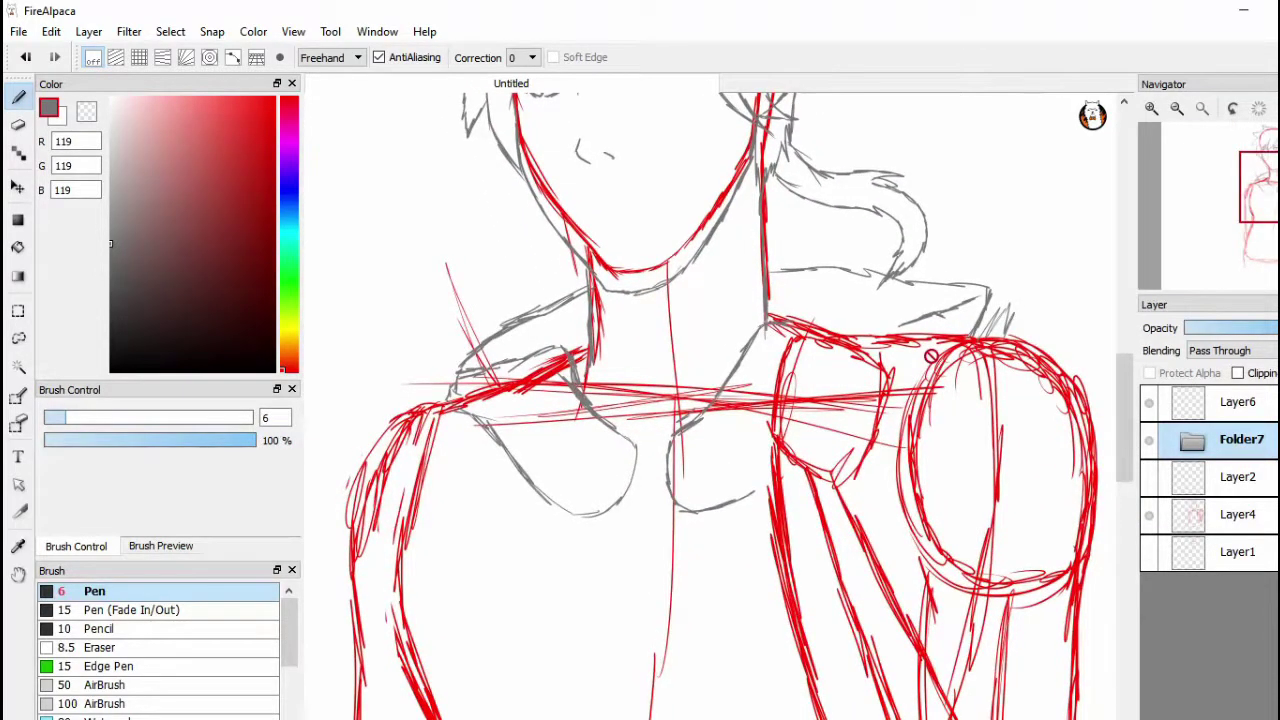
Make Layer6 active and draw a narrow horizontal clasp joining the two collar lapels
{"action": "left_click", "coordinate": [1190, 446]}
{"action": "left_click", "coordinate": [1155, 403]}
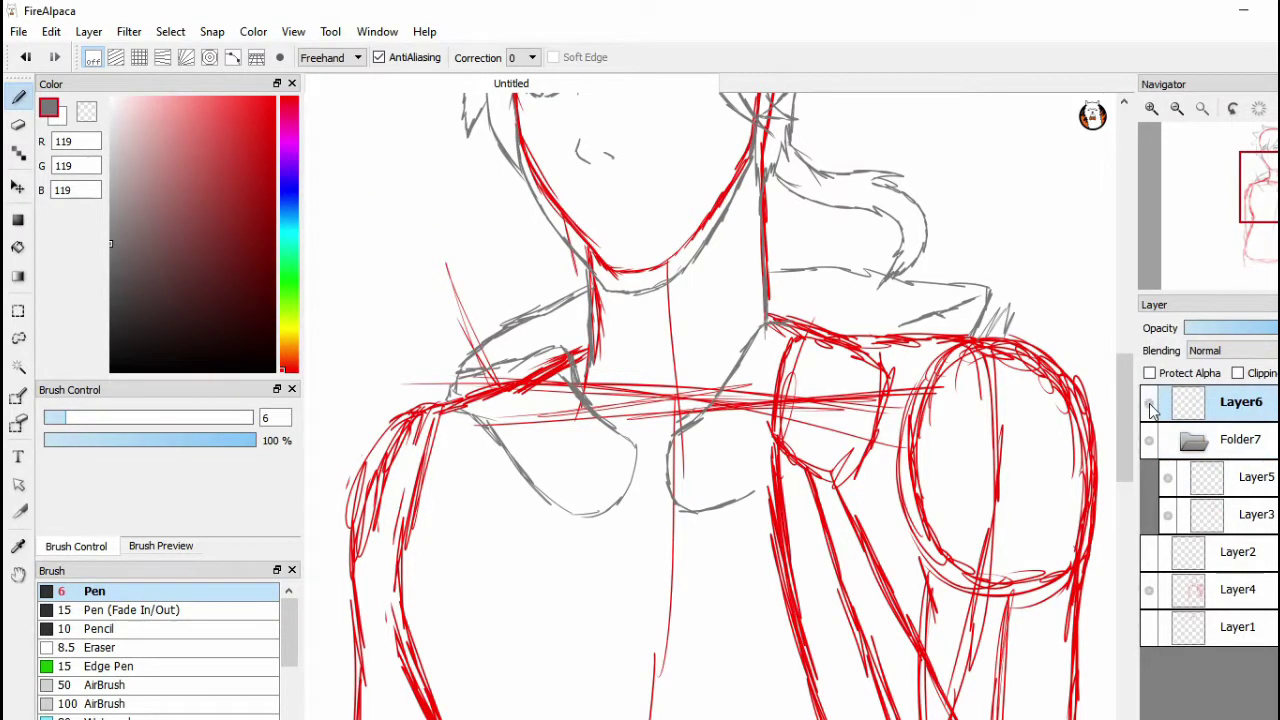
{"action": "left_click_drag", "start_coordinate": [1122, 369], "coordinate": [1119, 401]}
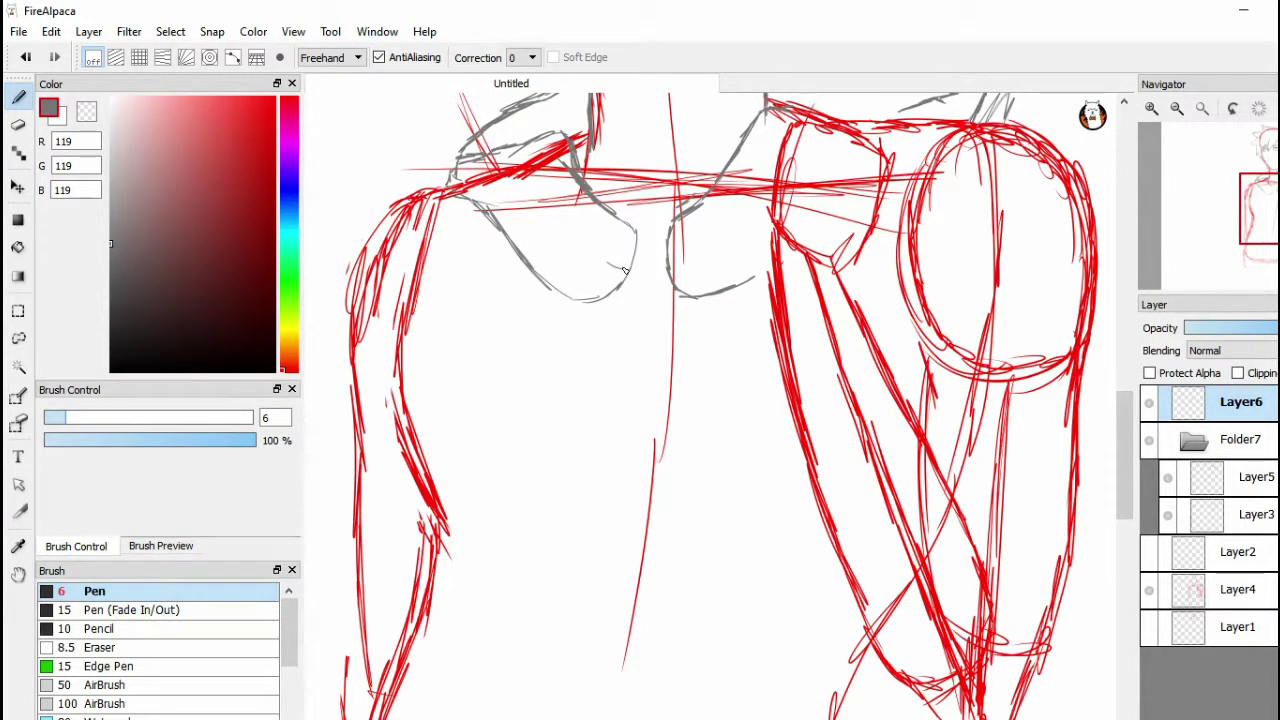
{"action": "mouse_move", "coordinate": [633, 272]}
{"action": "left_mouse_down"}
{"action": "mouse_move", "coordinate": [684, 257]}
{"action": "mouse_move", "coordinate": [625, 257]}
{"action": "mouse_move", "coordinate": [683, 254]}
{"action": "mouse_move", "coordinate": [617, 266]}
{"action": "left_mouse_up"}
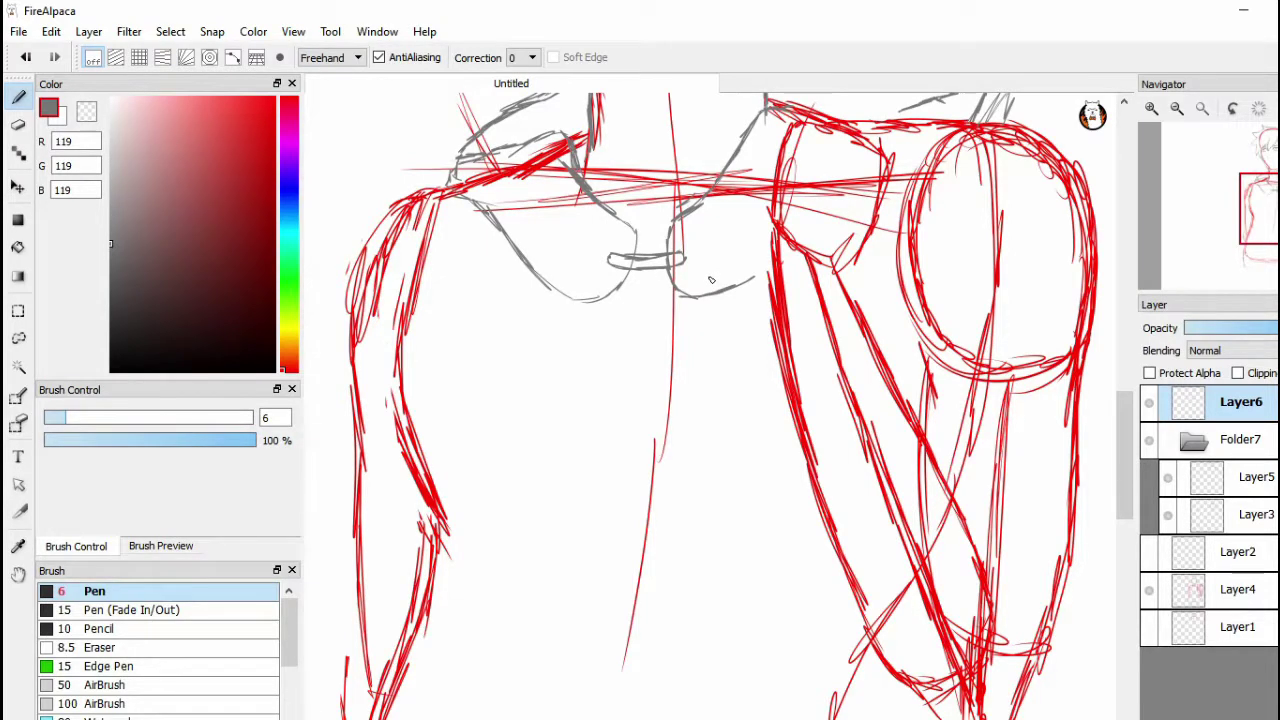
Extend the lower edge of the lapel on the bent-arm side and draw its outer edge down from the collar corner
{"action": "left_click_drag", "start_coordinate": [1124, 455], "coordinate": [1116, 418]}
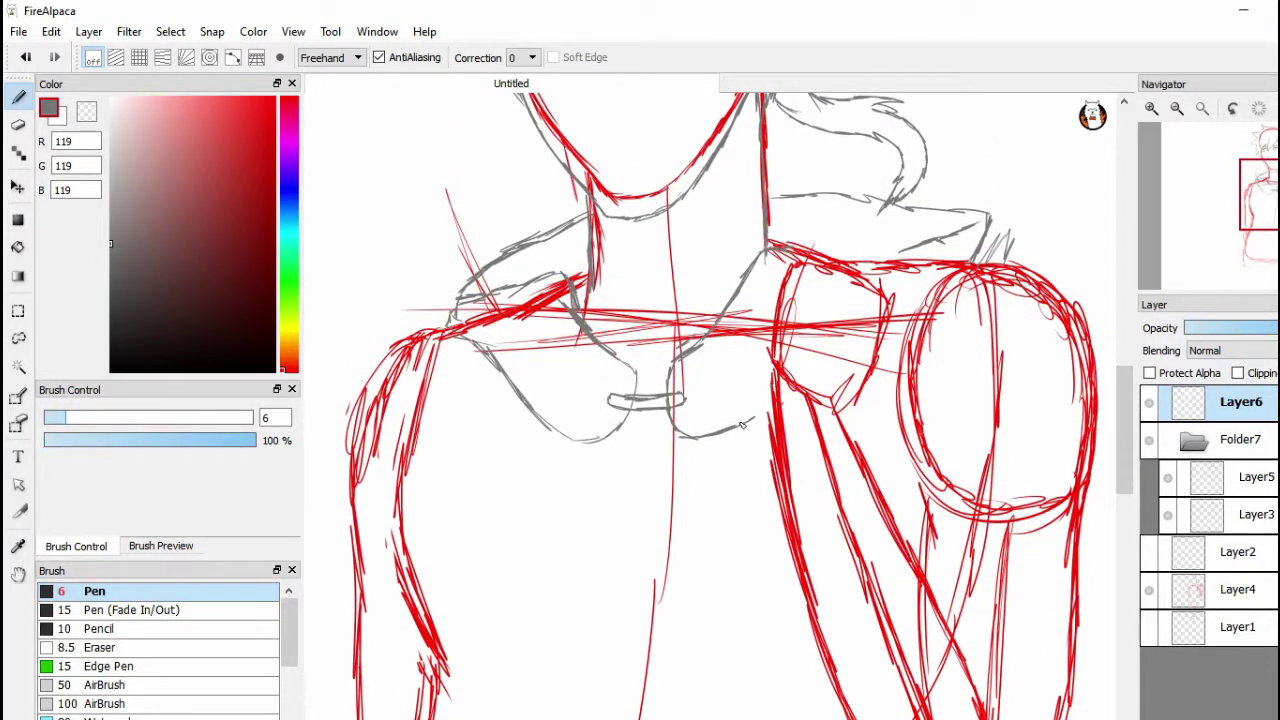
{"action": "left_click_drag", "start_coordinate": [752, 417], "coordinate": [778, 402]}
{"action": "left_click_drag", "start_coordinate": [870, 379], "coordinate": [956, 259]}
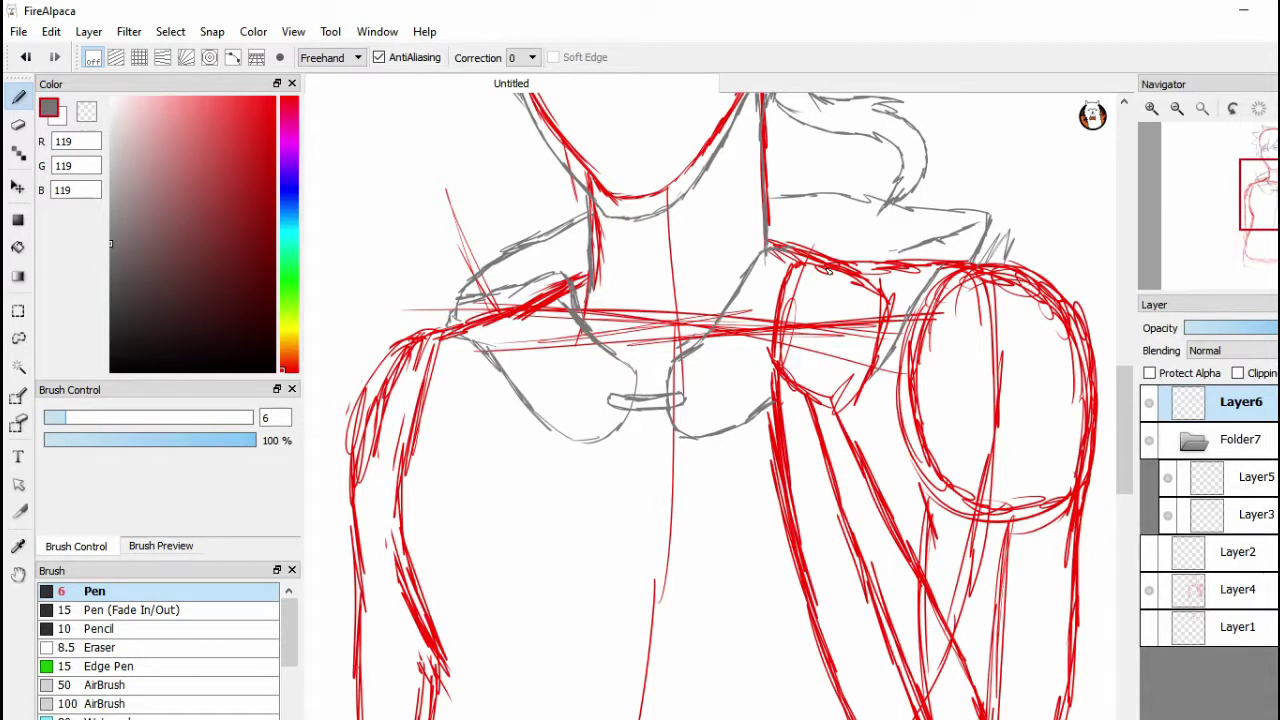
Examine the collar against the body sketch by toggling the visibility of Layer4 and Folder7
{"action": "left_click_drag", "start_coordinate": [1124, 441], "coordinate": [1123, 406]}
{"action": "left_click", "coordinate": [1147, 593]}
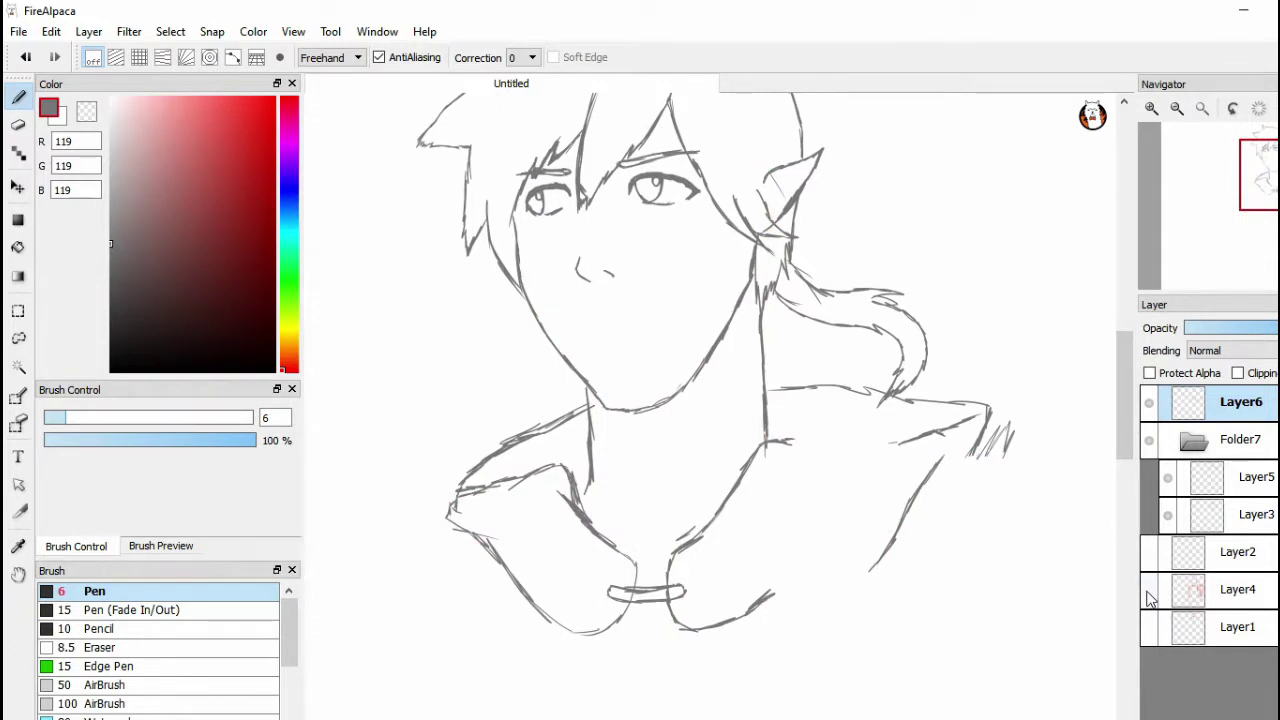
{"action": "left_click", "coordinate": [1149, 590]}
{"action": "left_click_drag", "start_coordinate": [1130, 450], "coordinate": [1126, 499]}
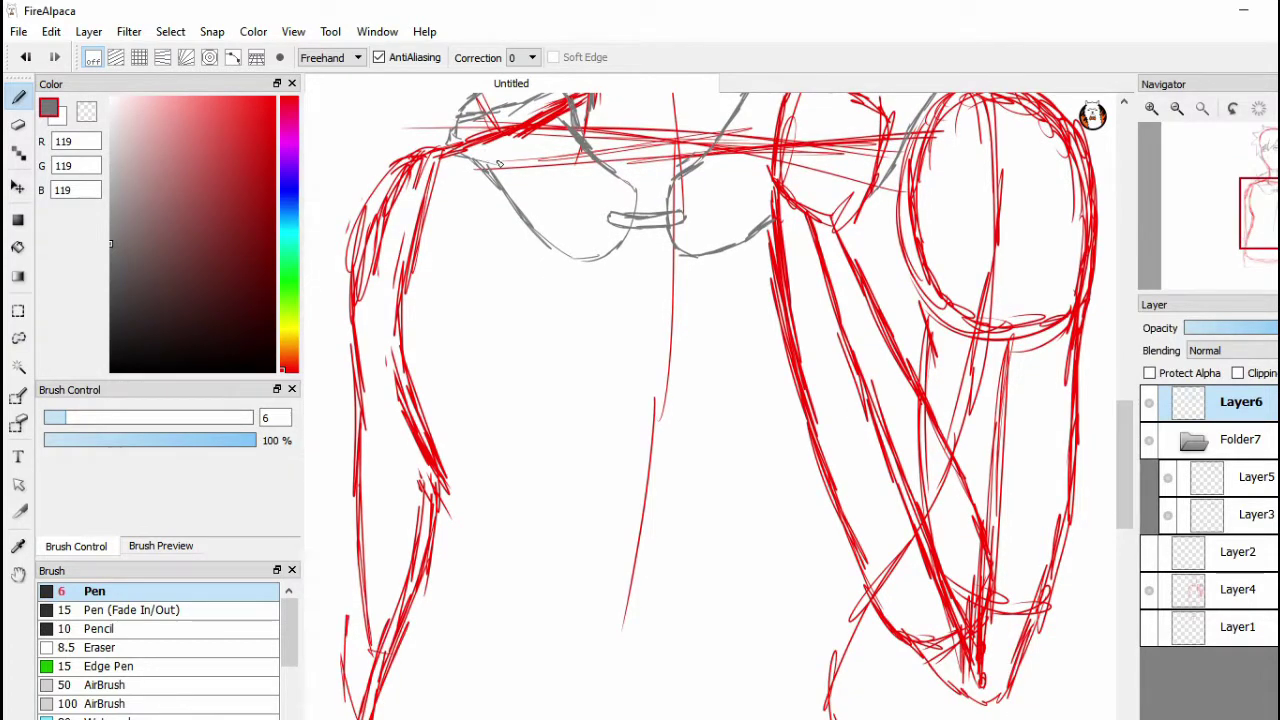
{"action": "scroll", "coordinate": [1050, 482], "scroll_direction": "down", "scroll_amount": 2}
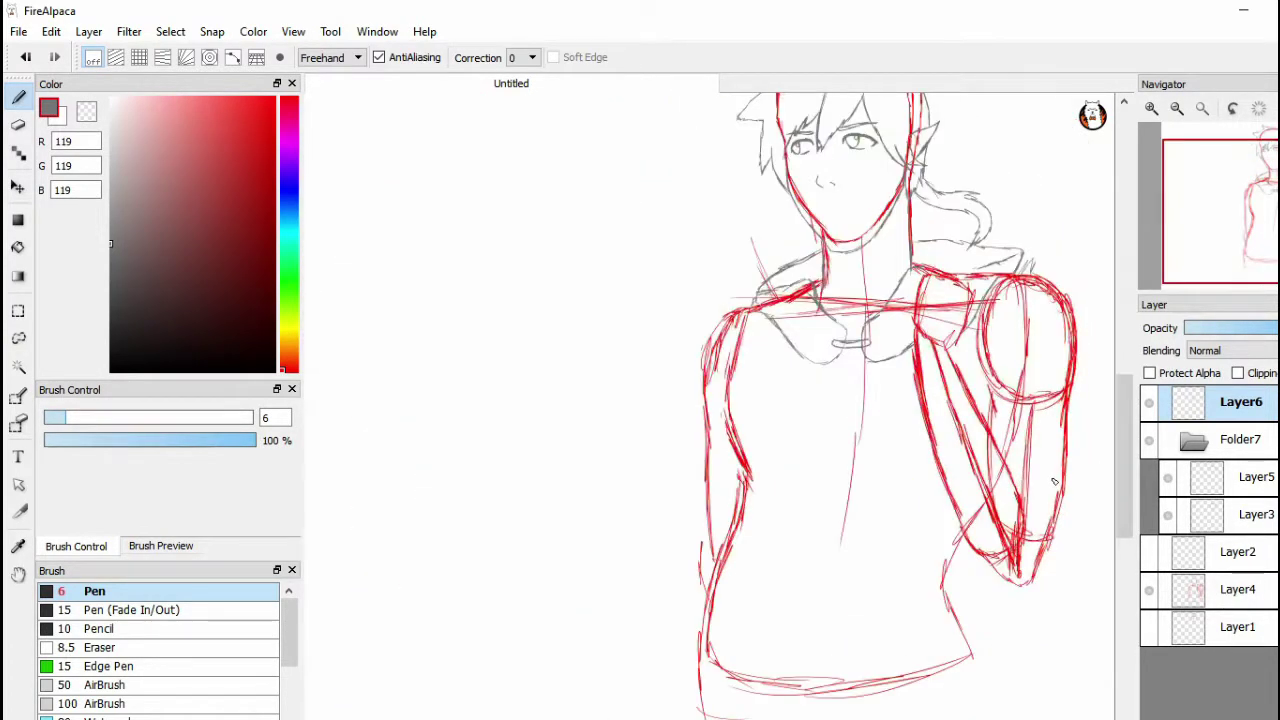
{"action": "left_click_drag", "start_coordinate": [952, 323], "coordinate": [915, 362]}
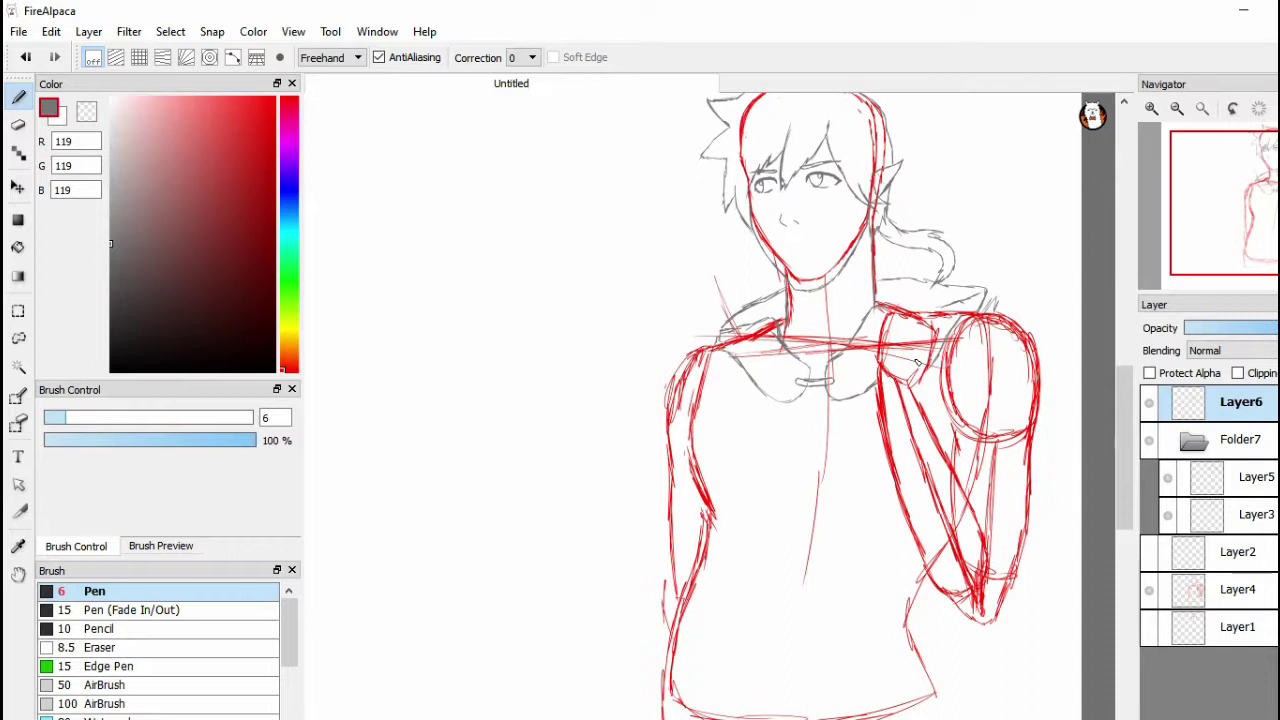
{"action": "left_click", "coordinate": [1149, 440]}
{"action": "left_click", "coordinate": [1149, 440]}
{"action": "left_click", "coordinate": [1151, 591]}
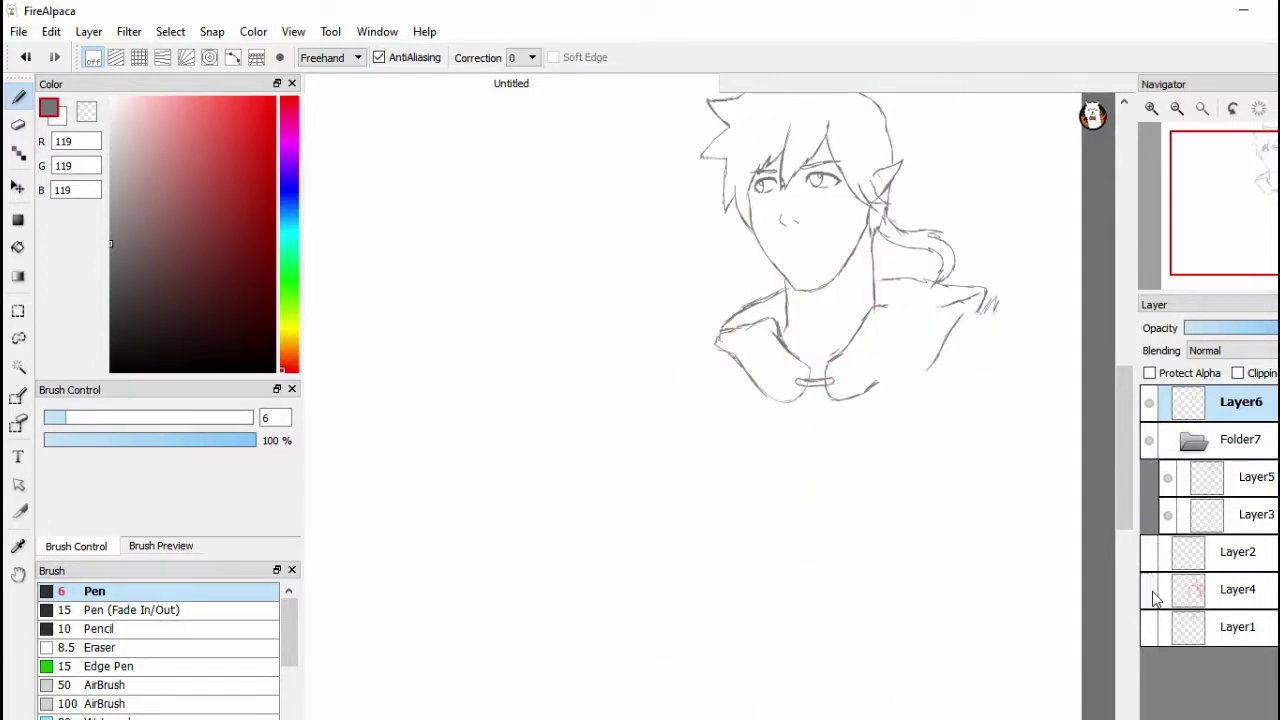
{"action": "left_click", "coordinate": [1151, 591]}
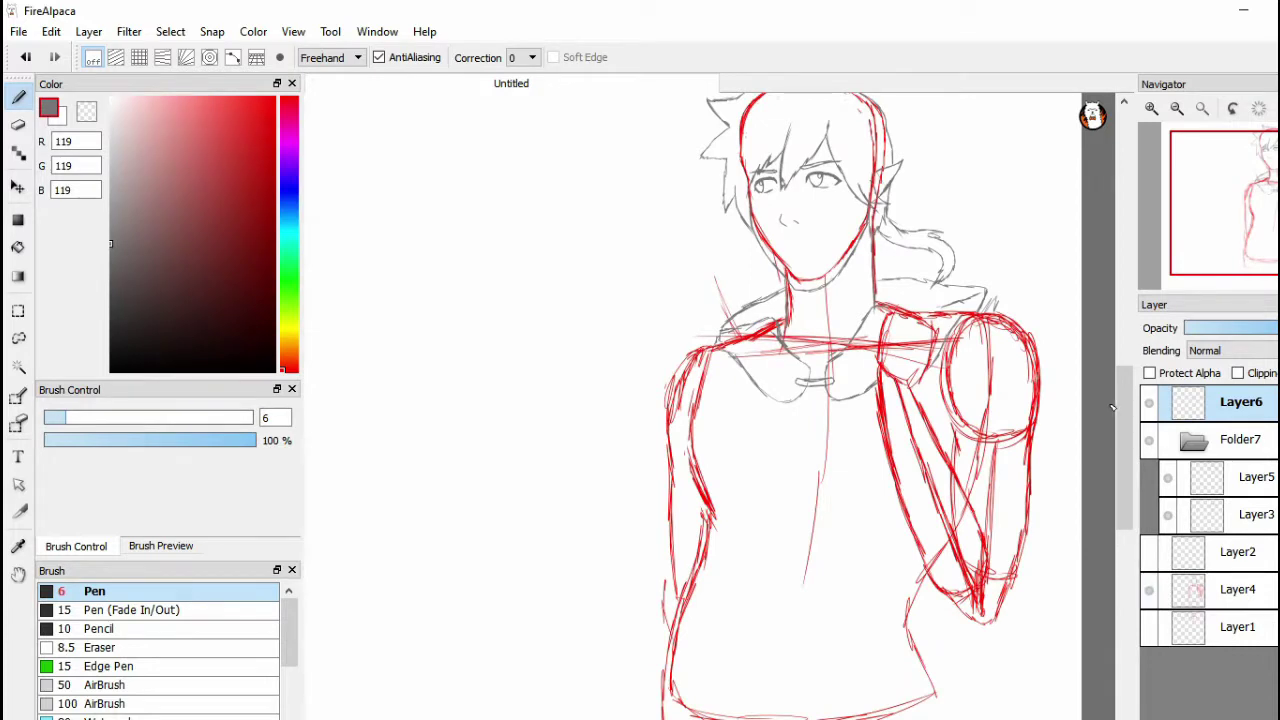
Sketch the lower edge of a strap curving diagonally across the chest from the hanging-arm lapel to the bent elbow
{"action": "scroll", "coordinate": [1122, 435], "scroll_direction": "down", "scroll_amount": 2}
{"action": "left_click_drag", "start_coordinate": [1122, 435], "coordinate": [1122, 438]}
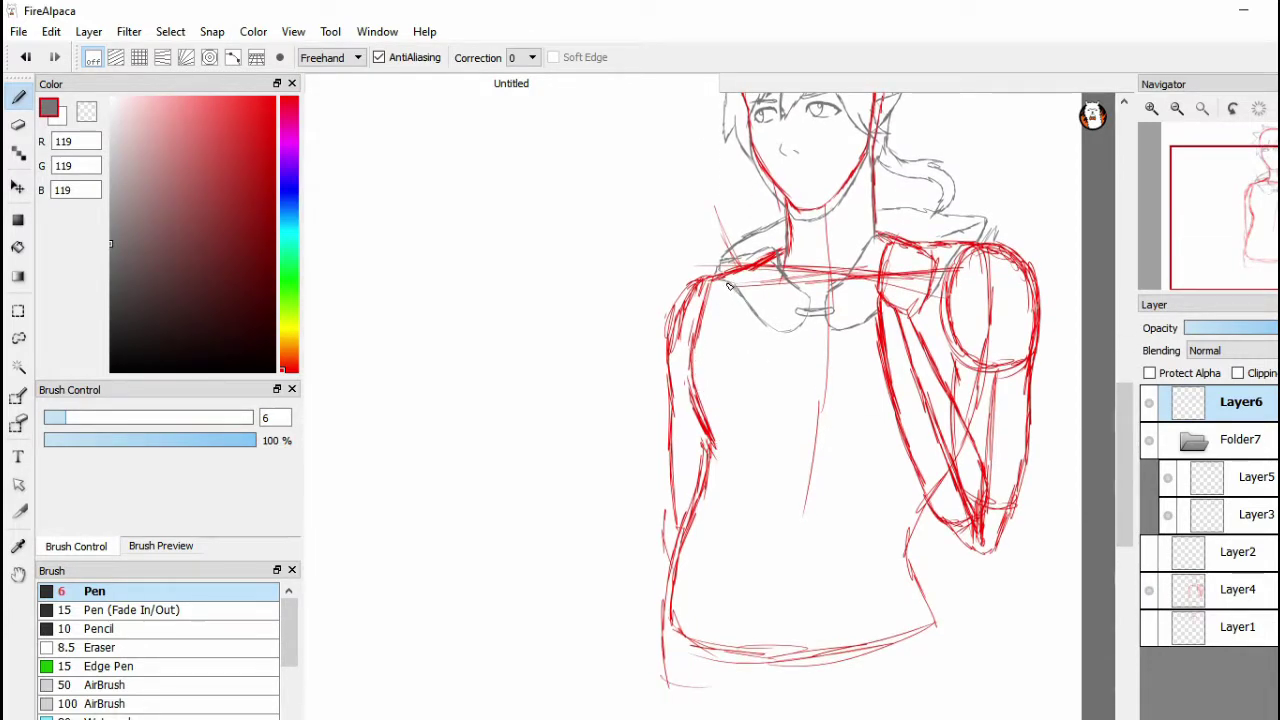
{"action": "left_click_drag", "start_coordinate": [727, 286], "coordinate": [762, 398]}
{"action": "mouse_move", "coordinate": [741, 340]}
{"action": "left_mouse_down"}
{"action": "mouse_move", "coordinate": [763, 402]}
{"action": "mouse_move", "coordinate": [828, 498]}
{"action": "left_mouse_up"}
{"action": "left_click_drag", "start_coordinate": [778, 424], "coordinate": [840, 504]}
{"action": "mouse_move", "coordinate": [800, 454]}
{"action": "left_mouse_down"}
{"action": "mouse_move", "coordinate": [877, 528]}
{"action": "mouse_move", "coordinate": [839, 496]}
{"action": "mouse_move", "coordinate": [890, 522]}
{"action": "left_mouse_up"}
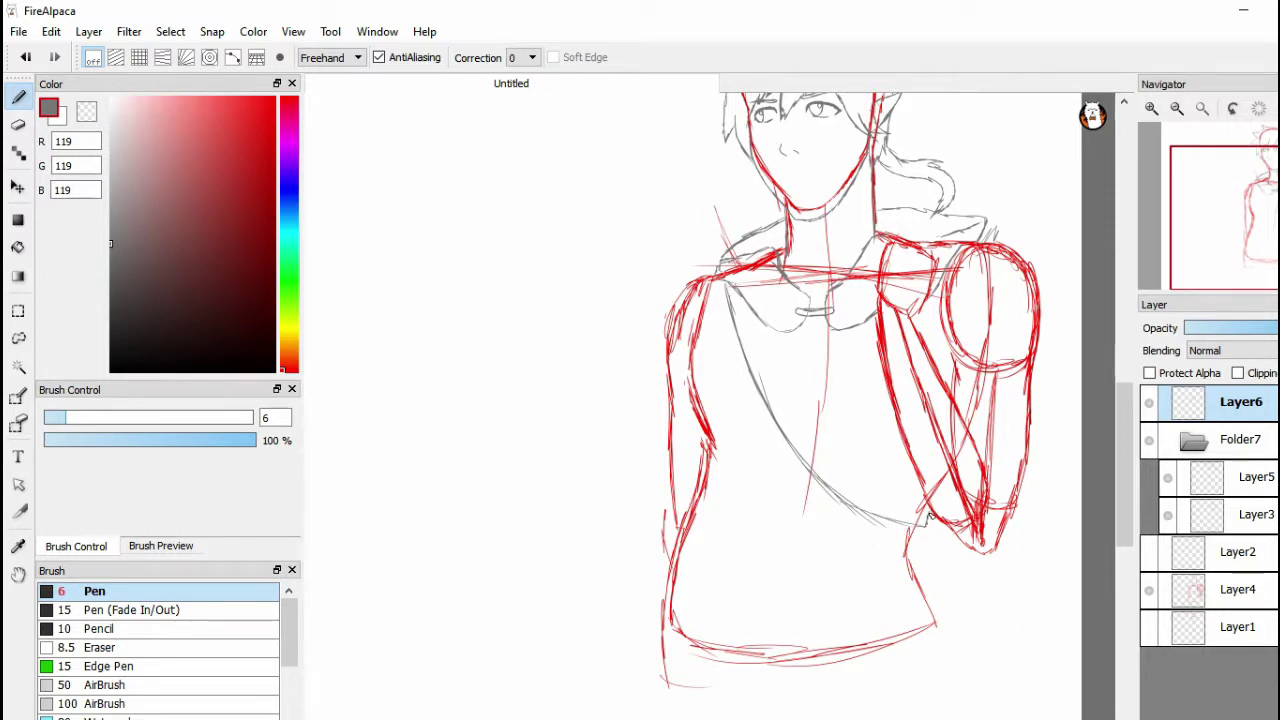
Sketch the strap's upper edge with a second inner line along it, and check the strap with Layer4 hidden
{"action": "left_click_drag", "start_coordinate": [745, 300], "coordinate": [776, 380]}
{"action": "left_click_drag", "start_coordinate": [752, 332], "coordinate": [812, 442]}
{"action": "mouse_move", "coordinate": [772, 384]}
{"action": "left_mouse_down"}
{"action": "mouse_move", "coordinate": [824, 459]}
{"action": "mouse_move", "coordinate": [850, 485]}
{"action": "mouse_move", "coordinate": [801, 432]}
{"action": "mouse_move", "coordinate": [892, 512]}
{"action": "left_mouse_up"}
{"action": "left_click_drag", "start_coordinate": [834, 474], "coordinate": [930, 518]}
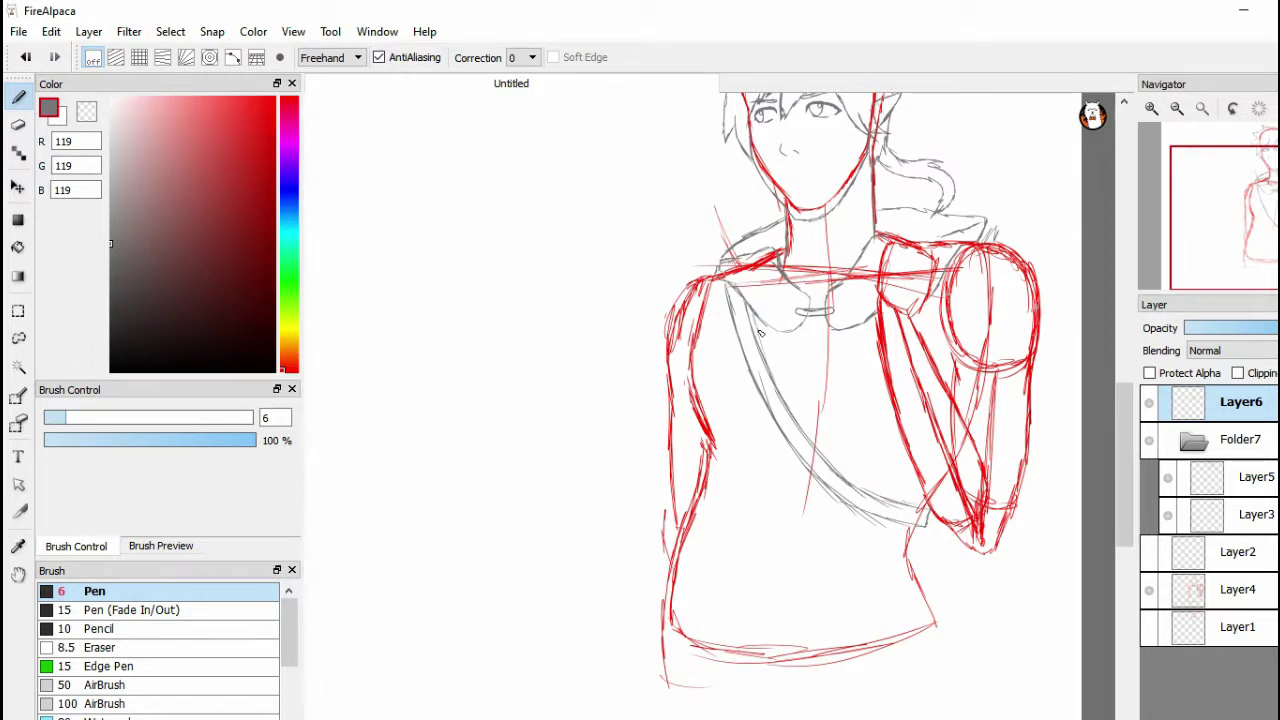
{"action": "left_click_drag", "start_coordinate": [758, 328], "coordinate": [854, 481]}
{"action": "left_click_drag", "start_coordinate": [828, 462], "coordinate": [905, 501]}
{"action": "left_click", "coordinate": [1149, 589]}
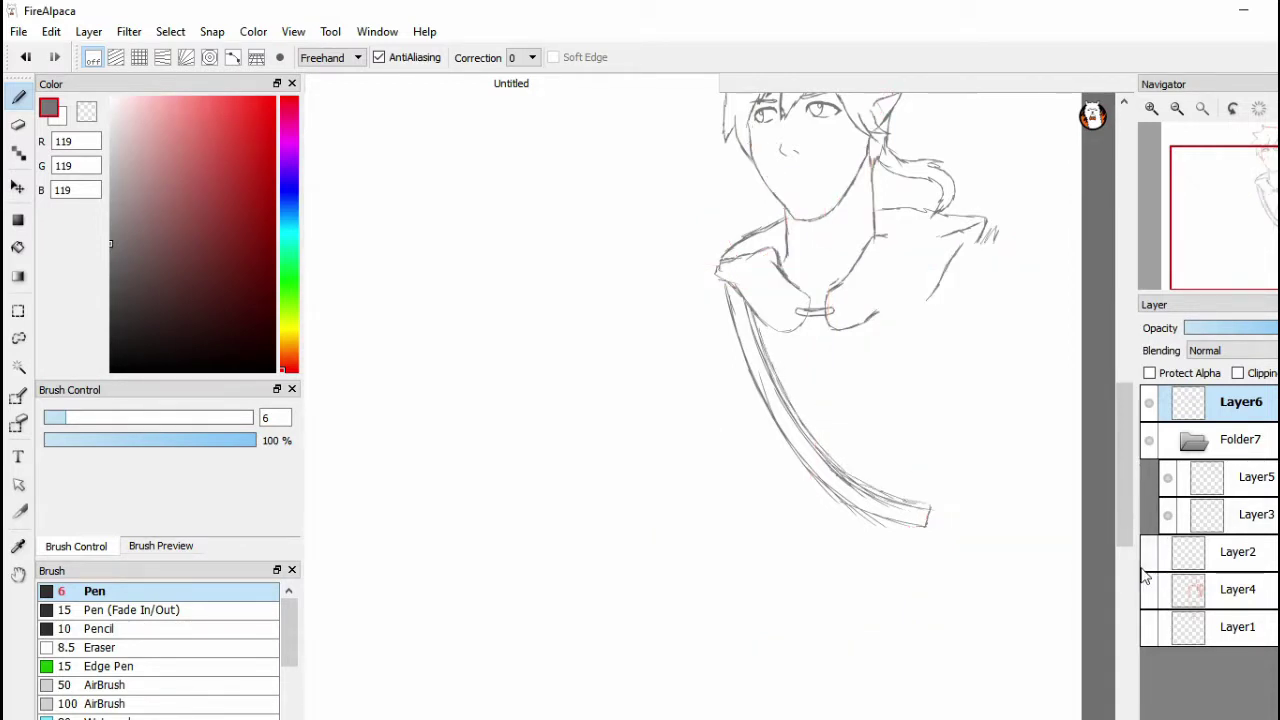
{"action": "left_click_drag", "start_coordinate": [1129, 505], "coordinate": [1131, 464]}
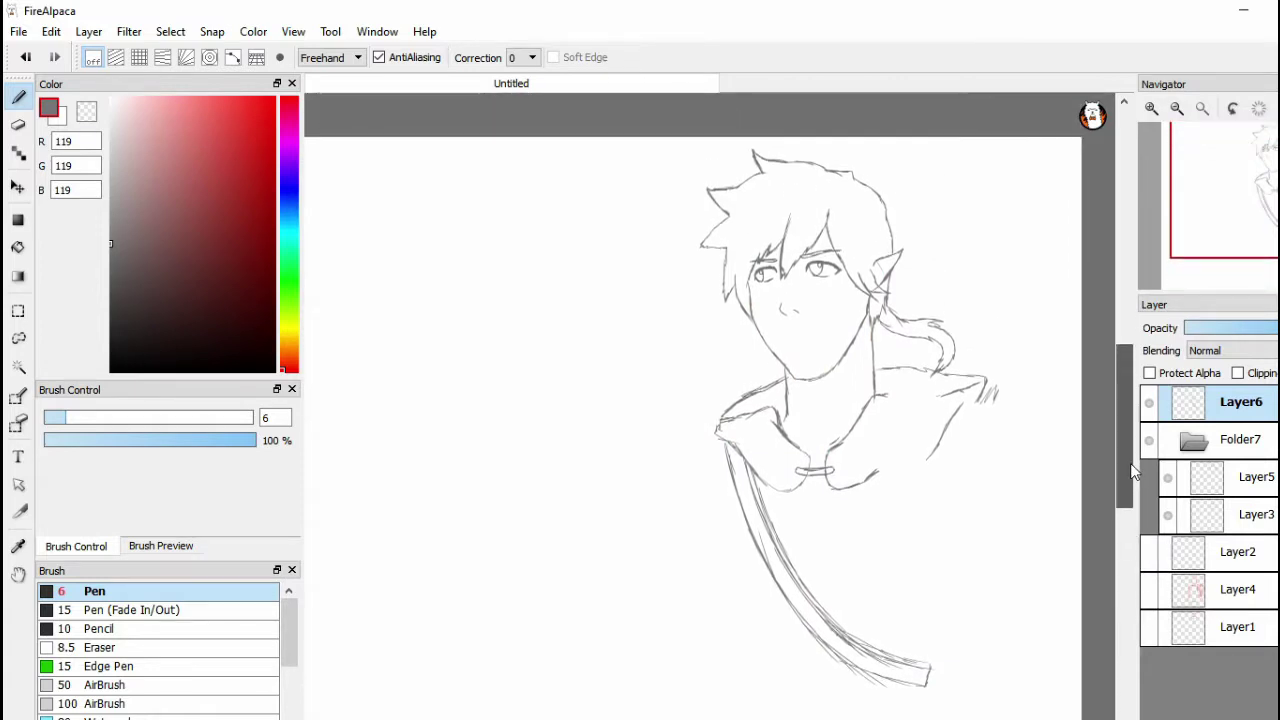
{"action": "left_click", "coordinate": [1149, 590]}
Sketch a curved grey line across the lower torso, from the hip on the hanging-arm side to the opposite hem corner
{"action": "scroll", "coordinate": [1121, 497], "scroll_direction": "down", "scroll_amount": 1}
{"action": "scroll", "coordinate": [1121, 497], "scroll_direction": "down", "scroll_amount": 3}
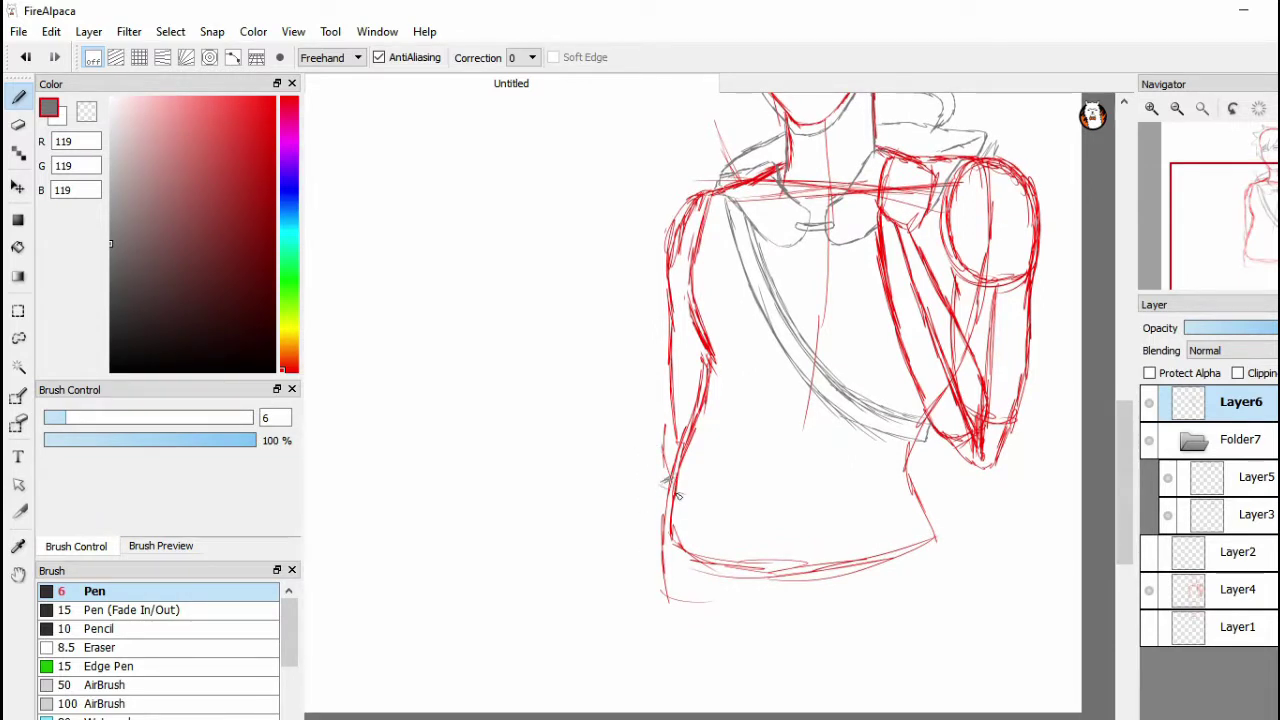
{"action": "left_click_drag", "start_coordinate": [666, 486], "coordinate": [748, 522]}
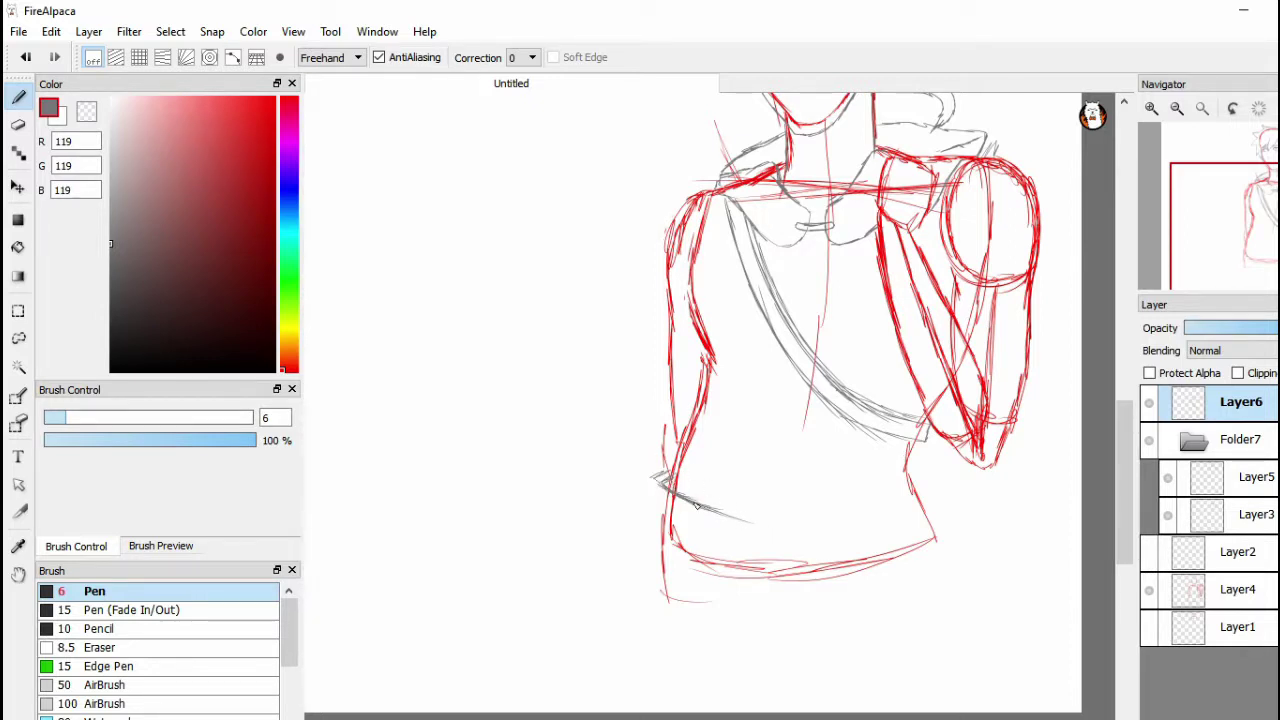
{"action": "mouse_move", "coordinate": [658, 478]}
{"action": "left_mouse_down"}
{"action": "mouse_move", "coordinate": [732, 520]}
{"action": "mouse_move", "coordinate": [848, 554]}
{"action": "left_mouse_up"}
{"action": "left_click_drag", "start_coordinate": [775, 535], "coordinate": [860, 551]}
{"action": "mouse_move", "coordinate": [740, 525]}
{"action": "left_mouse_down"}
{"action": "mouse_move", "coordinate": [892, 549]}
{"action": "mouse_move", "coordinate": [965, 529]}
{"action": "left_mouse_up"}
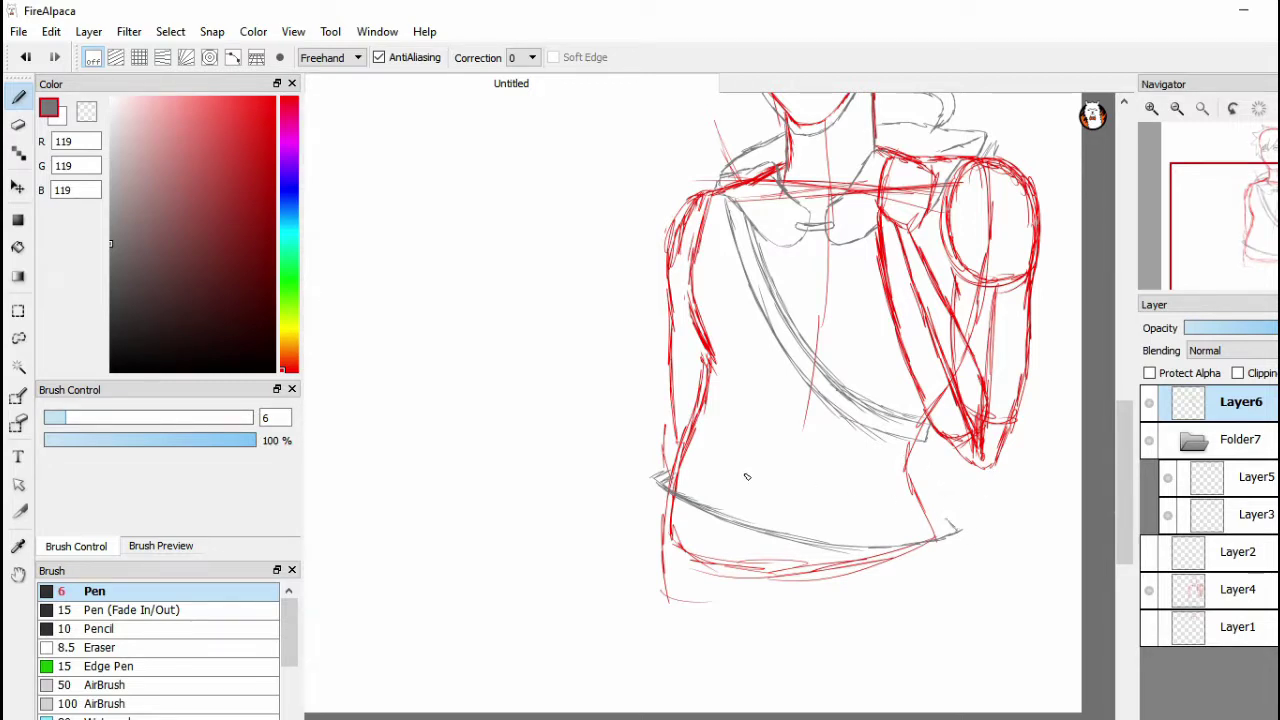
Sketch the lower edge and both end lines of a waistband below the waist line, and check it with Layer4 hidden
{"action": "mouse_move", "coordinate": [654, 484]}
{"action": "left_mouse_down"}
{"action": "mouse_move", "coordinate": [653, 524]}
{"action": "mouse_move", "coordinate": [824, 595]}
{"action": "left_mouse_up"}
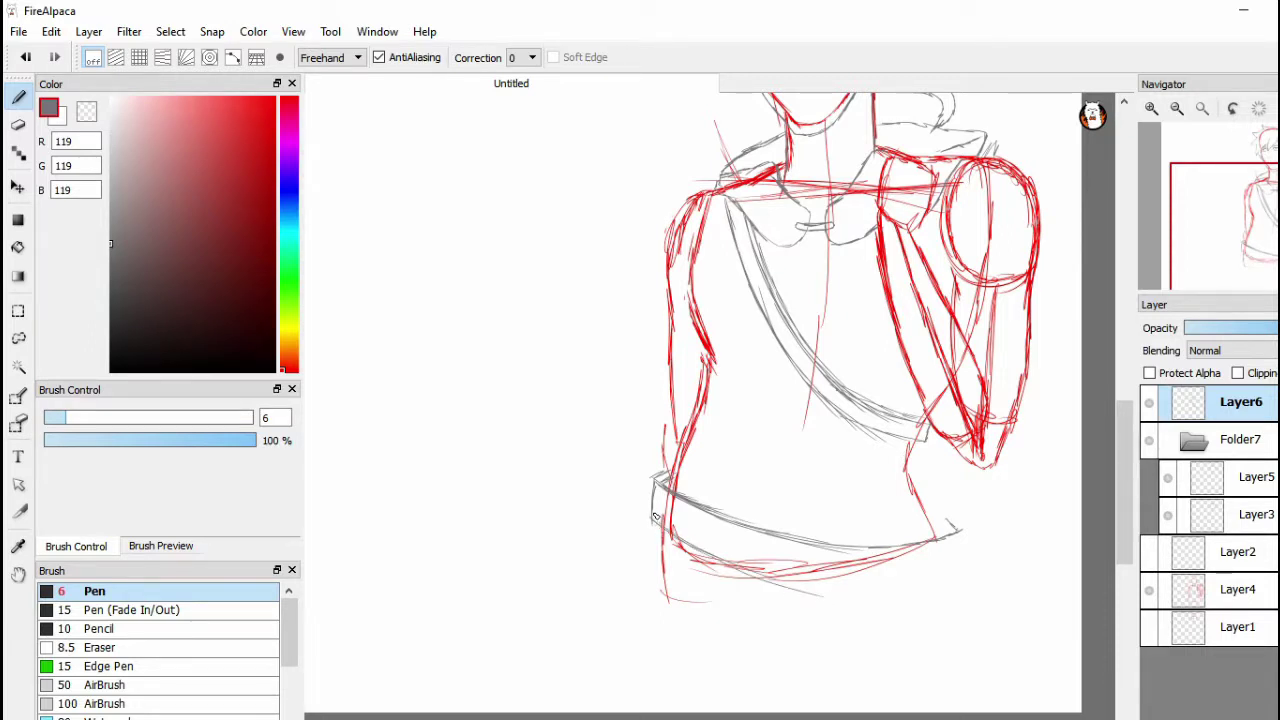
{"action": "mouse_move", "coordinate": [658, 517]}
{"action": "left_mouse_down"}
{"action": "mouse_move", "coordinate": [814, 582]}
{"action": "mouse_move", "coordinate": [761, 570]}
{"action": "mouse_move", "coordinate": [951, 585]}
{"action": "left_mouse_up"}
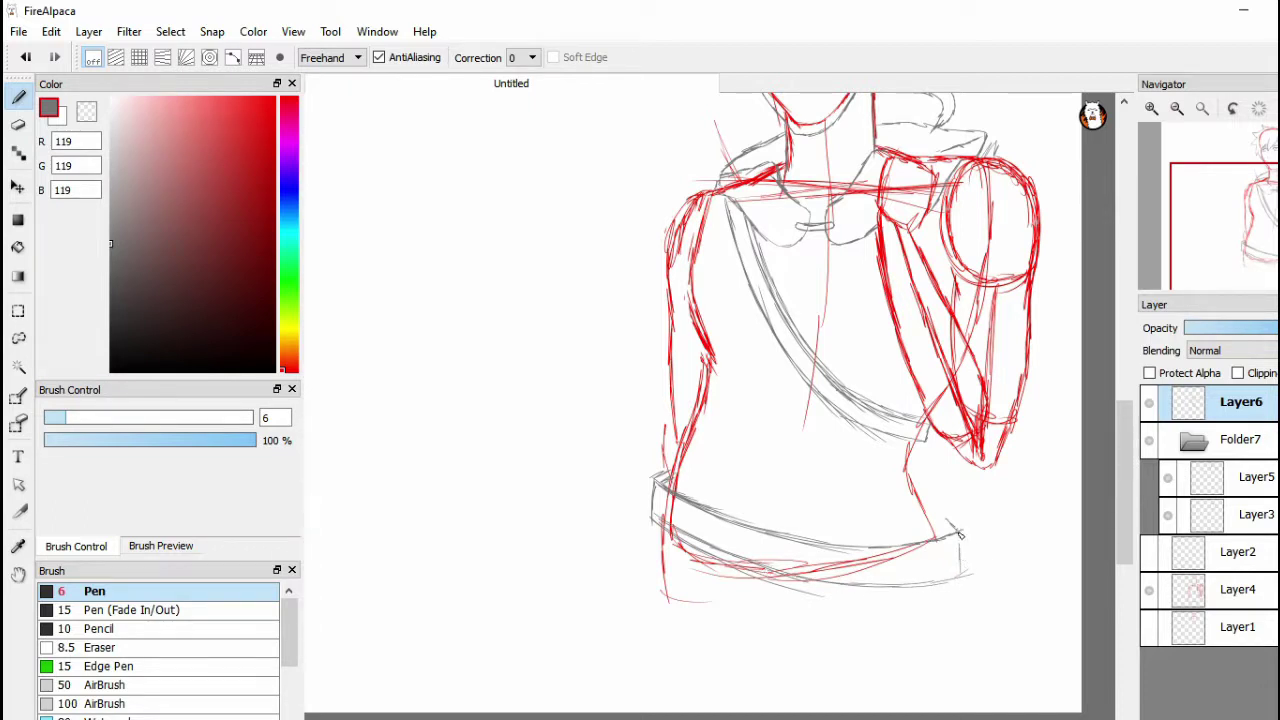
{"action": "left_click", "coordinate": [1150, 590]}
{"action": "mouse_move", "coordinate": [1126, 505]}
{"action": "left_mouse_down"}
{"action": "mouse_move", "coordinate": [1124, 435]}
{"action": "mouse_move", "coordinate": [1123, 450]}
{"action": "left_mouse_up"}
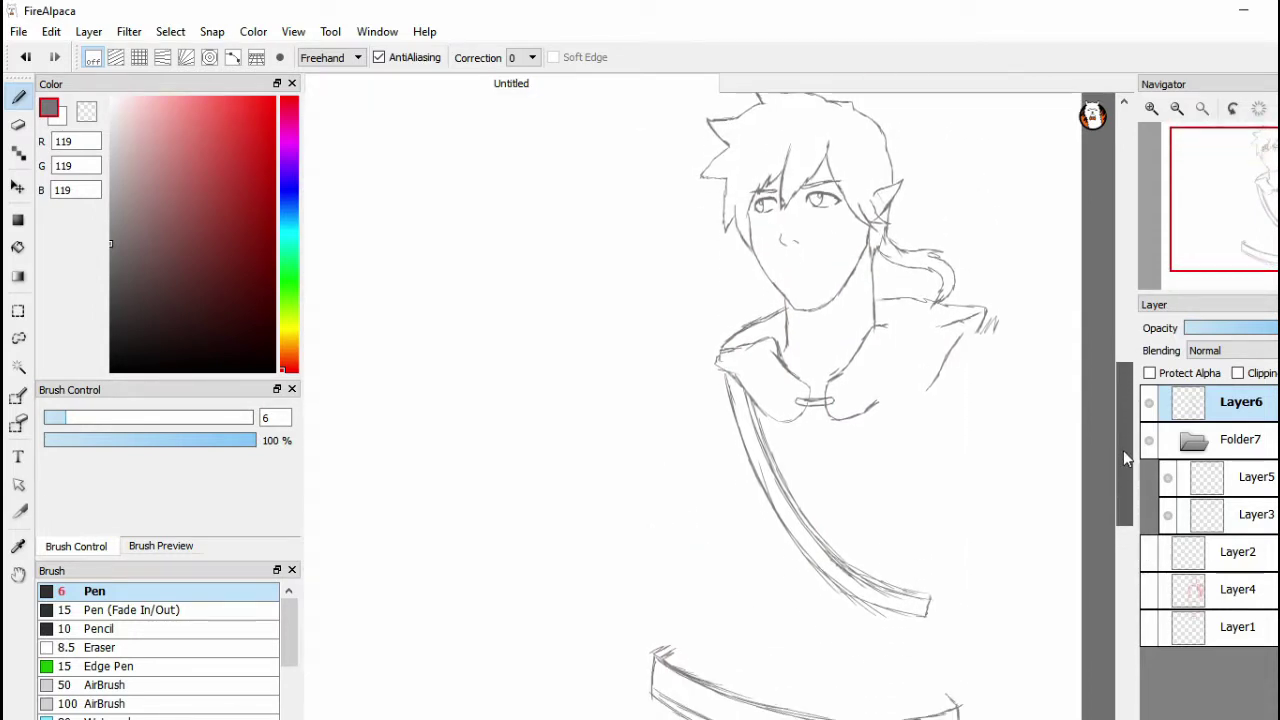
{"action": "left_click", "coordinate": [1150, 591]}
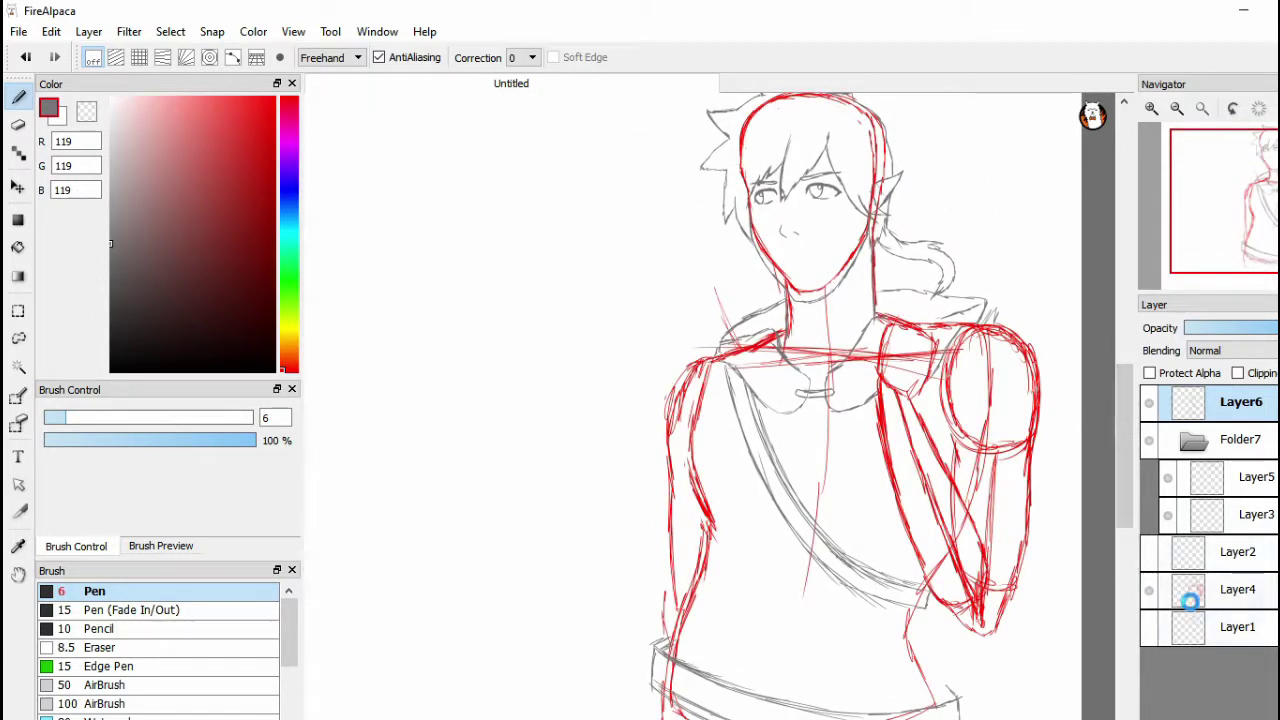
Add a new layer directly above Layer4 and set the pen colour to cyan, RGB 0, 255, 249
{"action": "left_click", "coordinate": [1188, 596]}
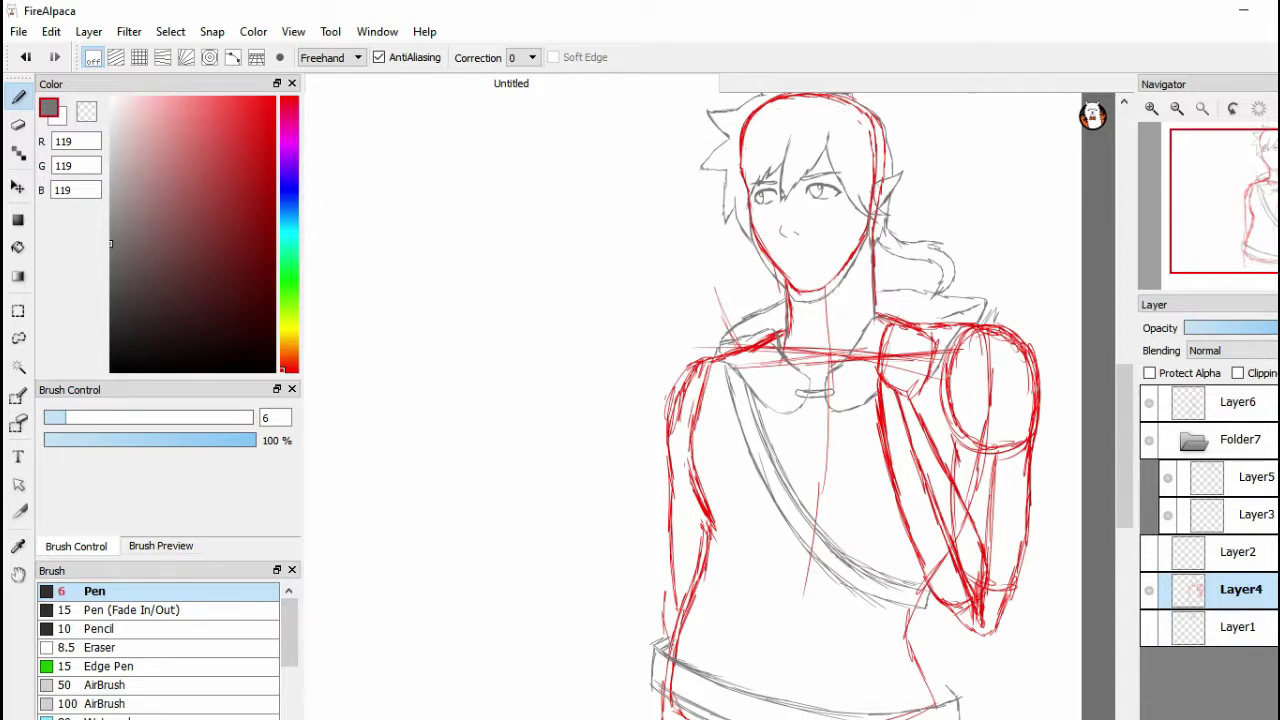
{"action": "key", "text": "ctrl+shift+n"}
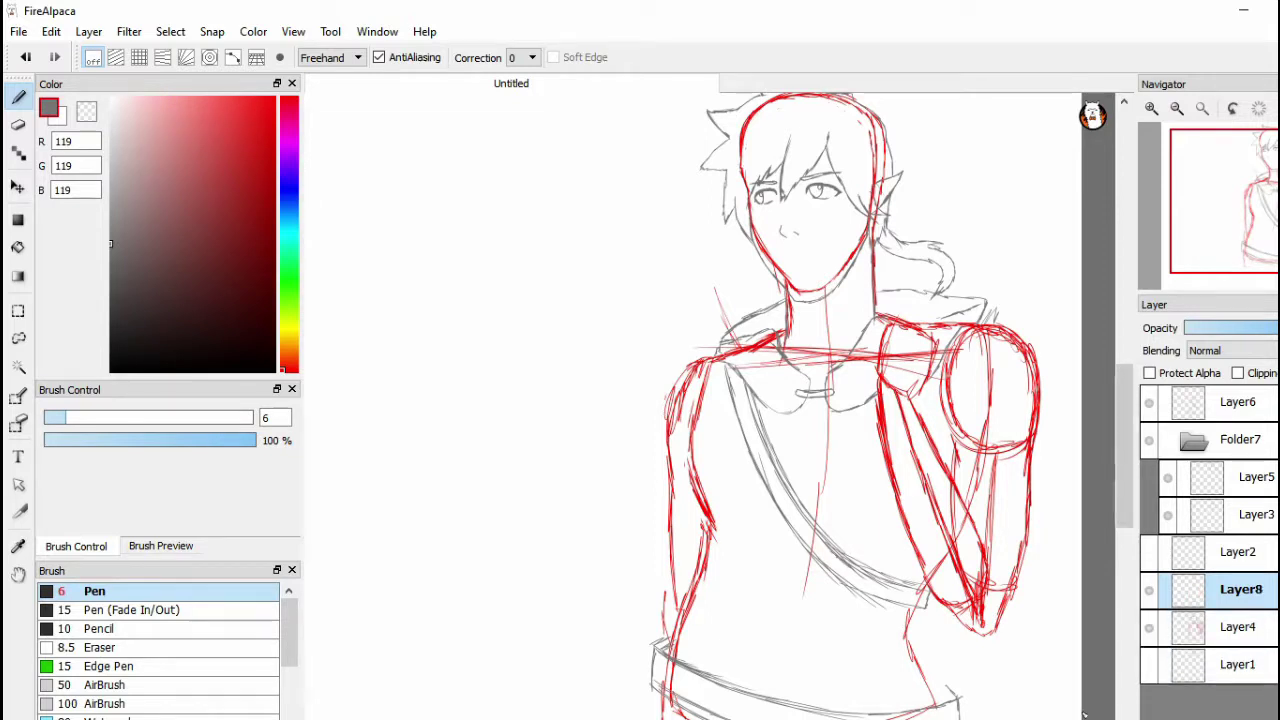
{"action": "left_click", "coordinate": [284, 233]}
{"action": "left_click_drag", "start_coordinate": [243, 183], "coordinate": [274, 97]}
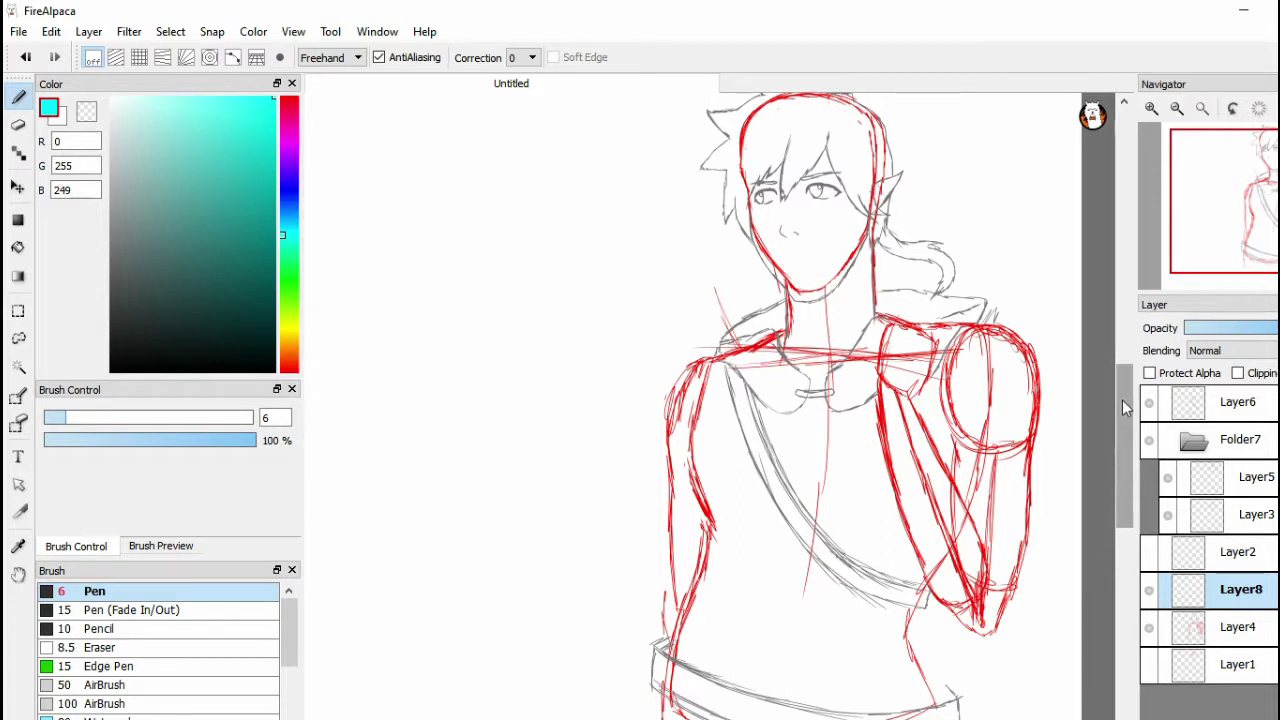
Trace the hanging-arm shoulder line and that side of the torso down to the hip in cyan
{"action": "scroll", "coordinate": [828, 332], "scroll_direction": "down", "scroll_amount": 2}
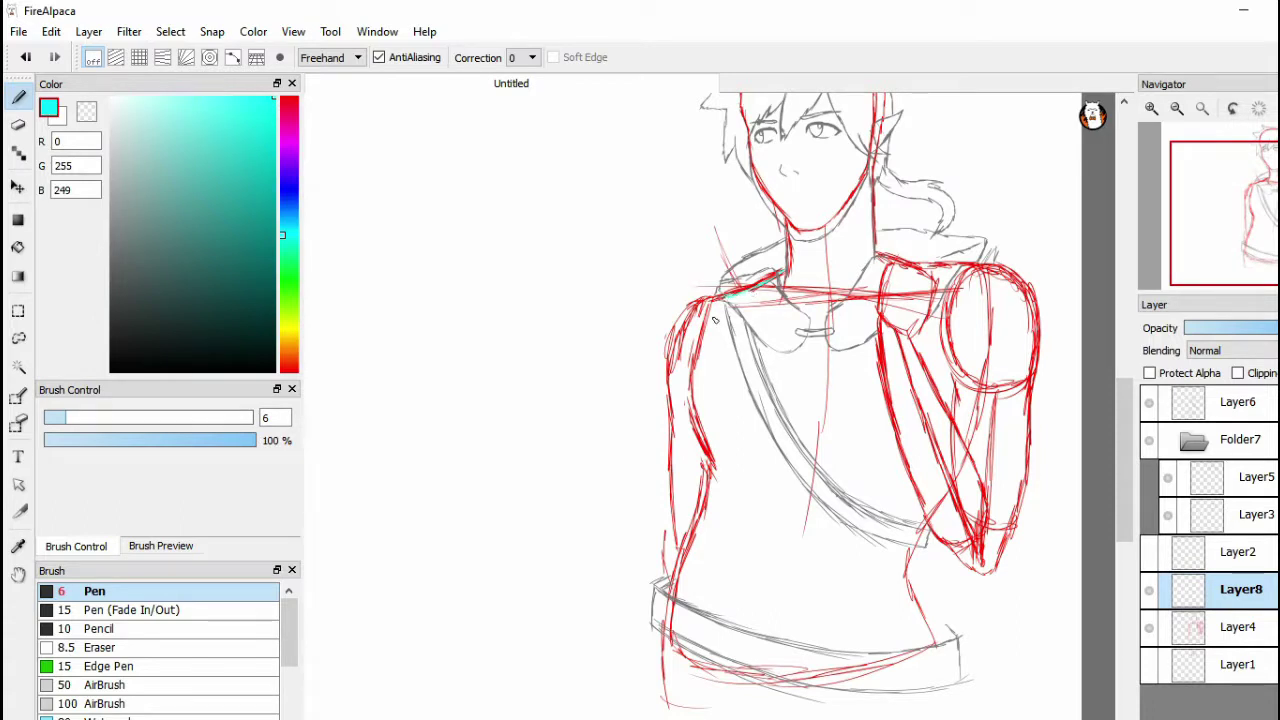
{"action": "mouse_move", "coordinate": [713, 336]}
{"action": "left_mouse_down"}
{"action": "mouse_move", "coordinate": [722, 304]}
{"action": "mouse_move", "coordinate": [710, 376]}
{"action": "left_mouse_up"}
{"action": "left_click_drag", "start_coordinate": [725, 296], "coordinate": [710, 388]}
{"action": "mouse_move", "coordinate": [715, 332]}
{"action": "left_mouse_down"}
{"action": "mouse_move", "coordinate": [705, 398]}
{"action": "mouse_move", "coordinate": [716, 444]}
{"action": "left_mouse_up"}
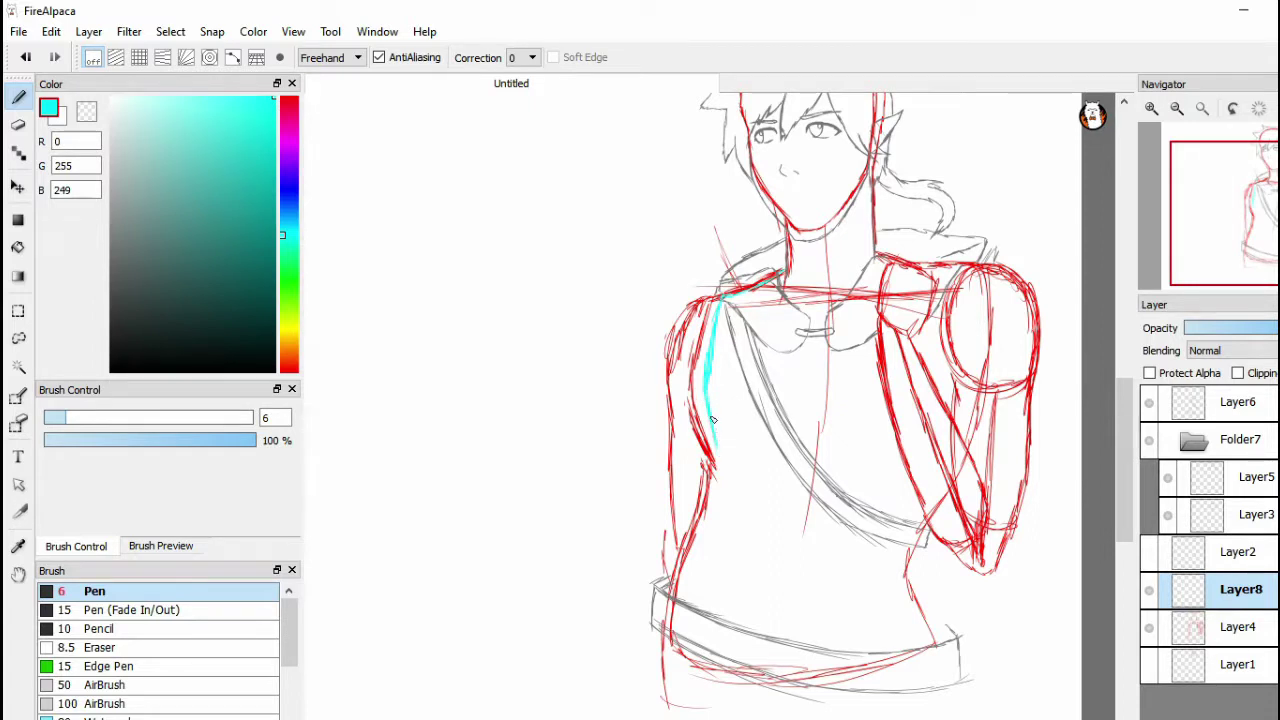
{"action": "left_click_drag", "start_coordinate": [717, 450], "coordinate": [705, 520]}
{"action": "left_click_drag", "start_coordinate": [690, 565], "coordinate": [682, 620]}
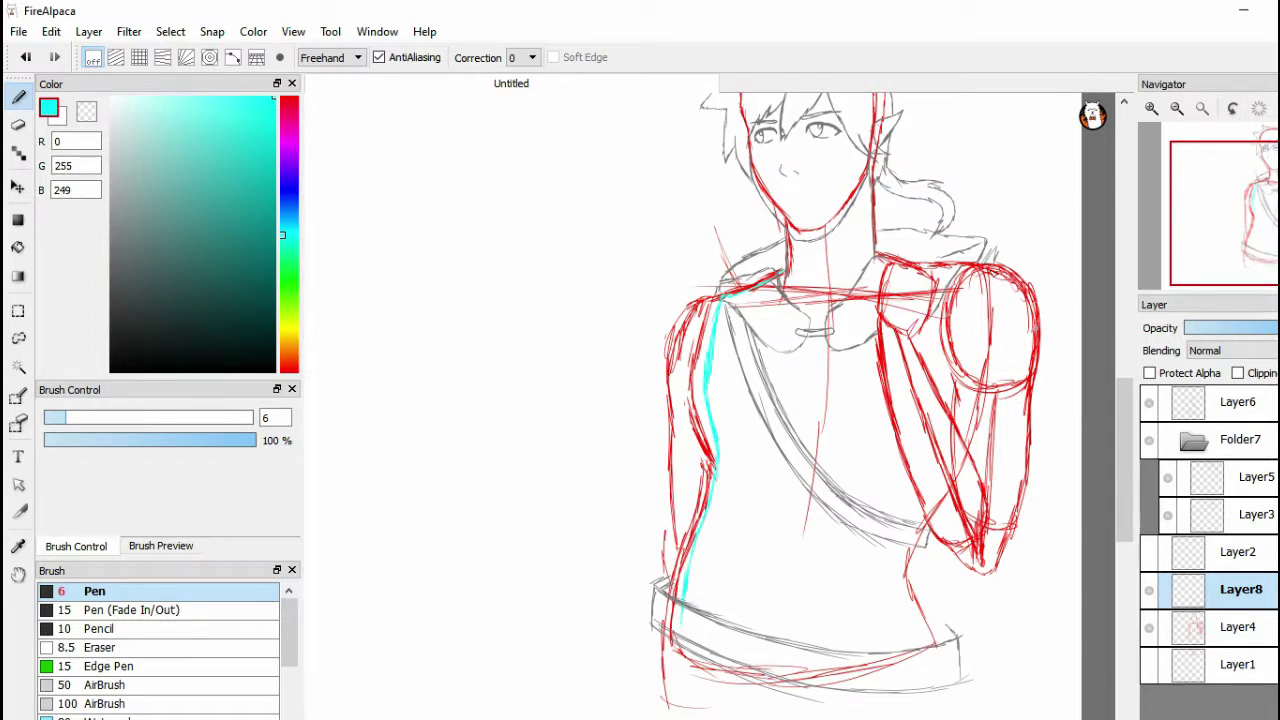
Trace the bent-arm shoulder, that torso side and the hem in cyan, and check the outline with Layer4 and Layer6 hidden
{"action": "left_click_drag", "start_coordinate": [884, 257], "coordinate": [906, 264]}
{"action": "mouse_move", "coordinate": [980, 276]}
{"action": "left_mouse_down"}
{"action": "mouse_move", "coordinate": [974, 377]}
{"action": "mouse_move", "coordinate": [976, 362]}
{"action": "mouse_move", "coordinate": [906, 536]}
{"action": "mouse_move", "coordinate": [935, 627]}
{"action": "left_mouse_up"}
{"action": "mouse_move", "coordinate": [670, 626]}
{"action": "left_mouse_down"}
{"action": "mouse_move", "coordinate": [852, 656]}
{"action": "mouse_move", "coordinate": [795, 667]}
{"action": "mouse_move", "coordinate": [926, 645]}
{"action": "left_mouse_up"}
{"action": "left_click", "coordinate": [1149, 627]}
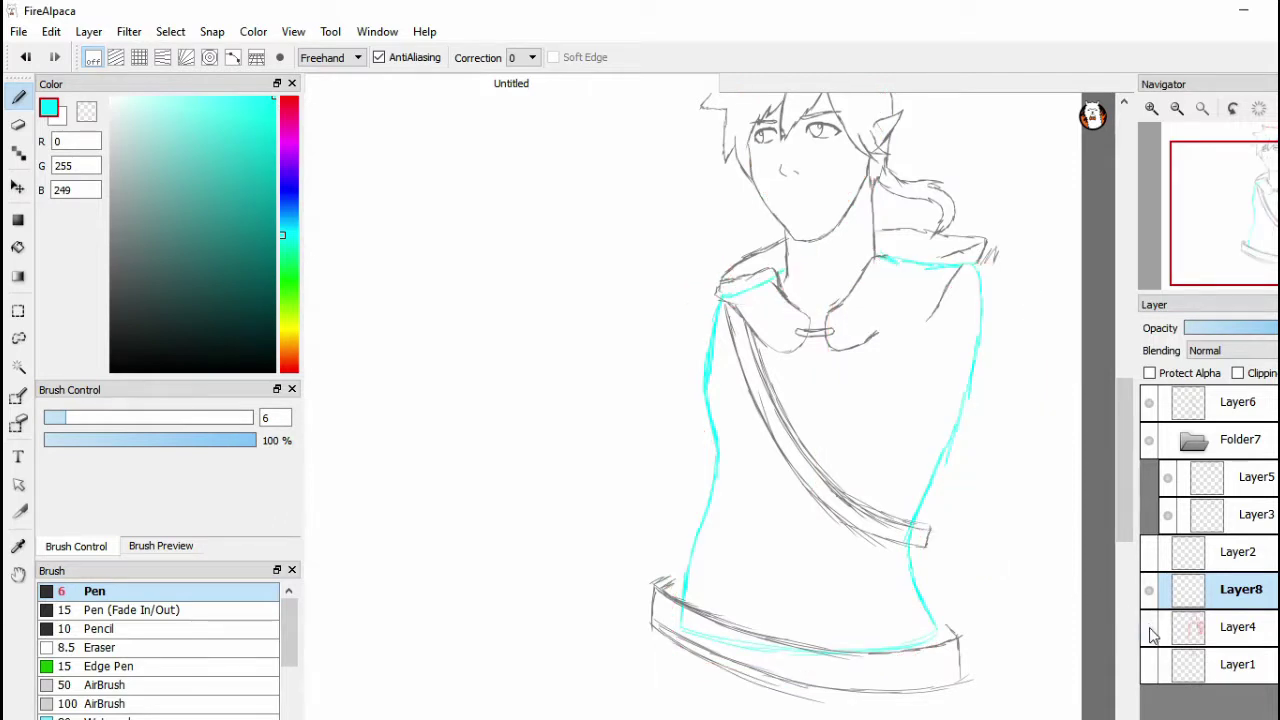
{"action": "left_click_drag", "start_coordinate": [1119, 532], "coordinate": [1121, 512]}
{"action": "left_click", "coordinate": [1153, 403]}
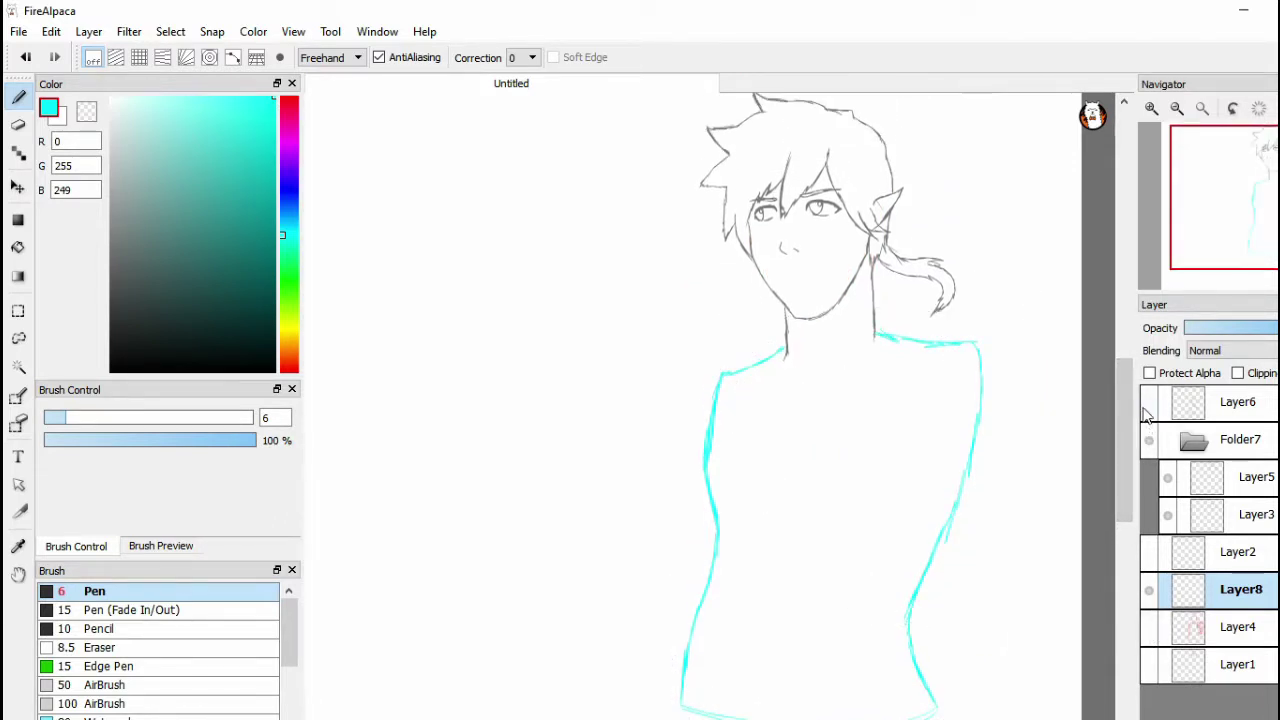
{"action": "left_click_drag", "start_coordinate": [1123, 438], "coordinate": [1125, 433]}
{"action": "left_click", "coordinate": [1147, 404]}
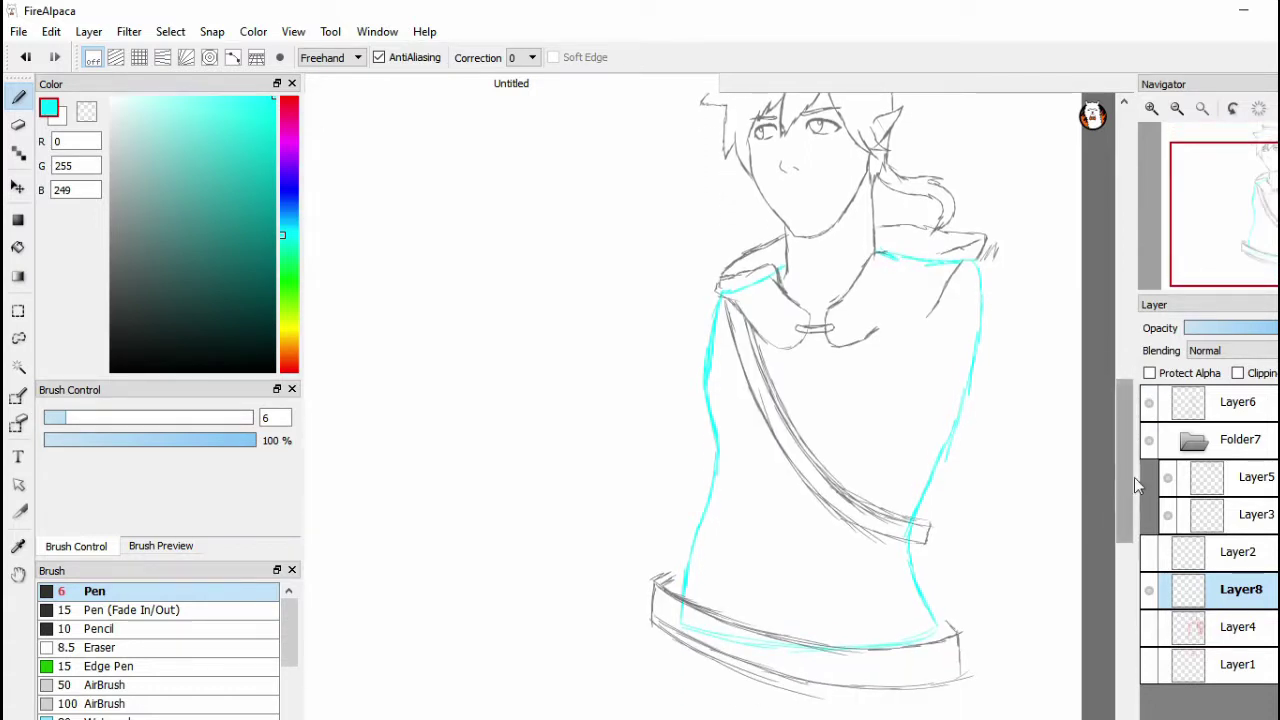
Trace the bent arm's shoulder as a cyan oval over the red sketch, and check it with Layer4 hidden
{"action": "left_click", "coordinate": [1149, 627]}
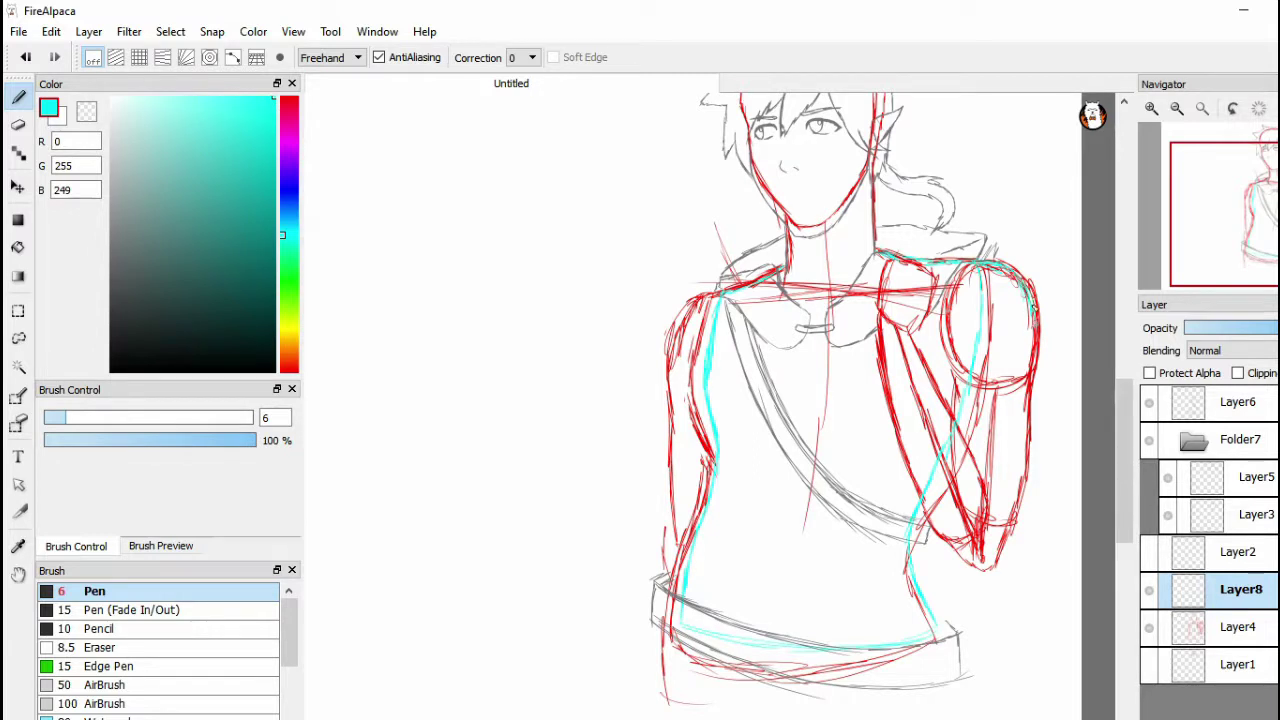
{"action": "mouse_move", "coordinate": [1032, 352]}
{"action": "left_mouse_down"}
{"action": "mouse_move", "coordinate": [1010, 375]}
{"action": "mouse_move", "coordinate": [1024, 364]}
{"action": "mouse_move", "coordinate": [1001, 377]}
{"action": "mouse_move", "coordinate": [1011, 373]}
{"action": "mouse_move", "coordinate": [972, 366]}
{"action": "mouse_move", "coordinate": [955, 288]}
{"action": "left_mouse_up"}
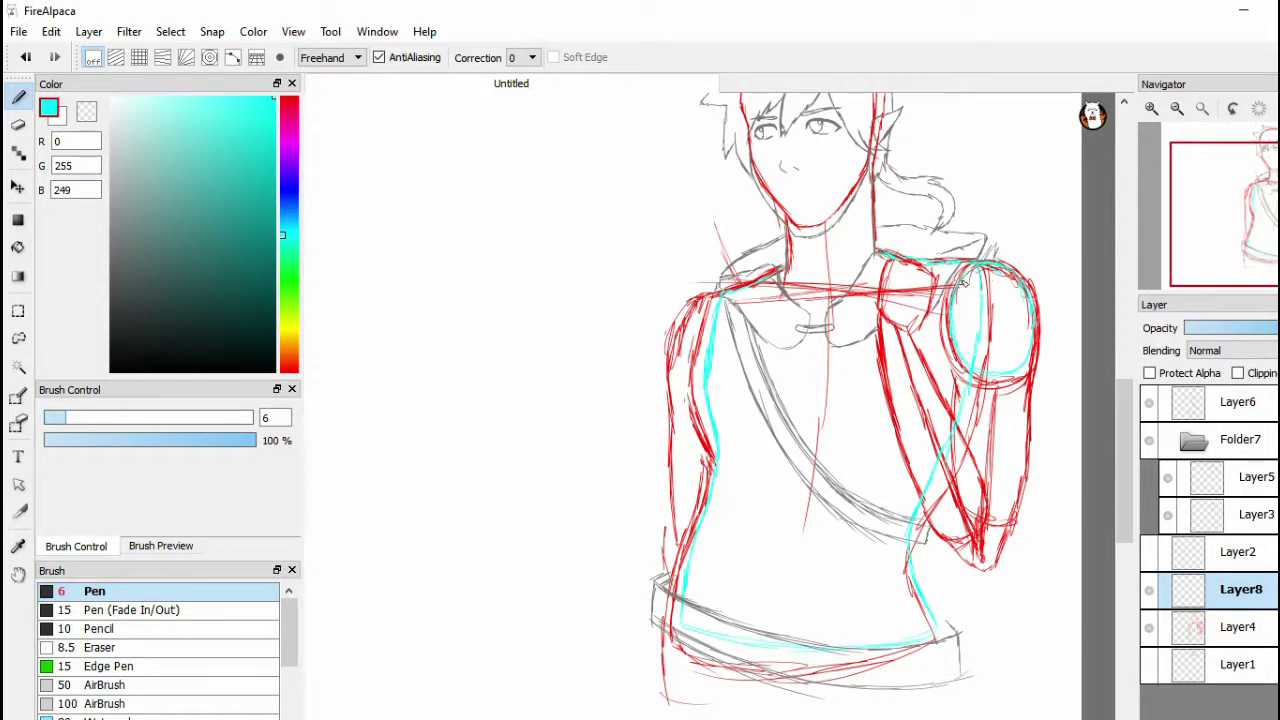
{"action": "left_click", "coordinate": [1150, 625]}
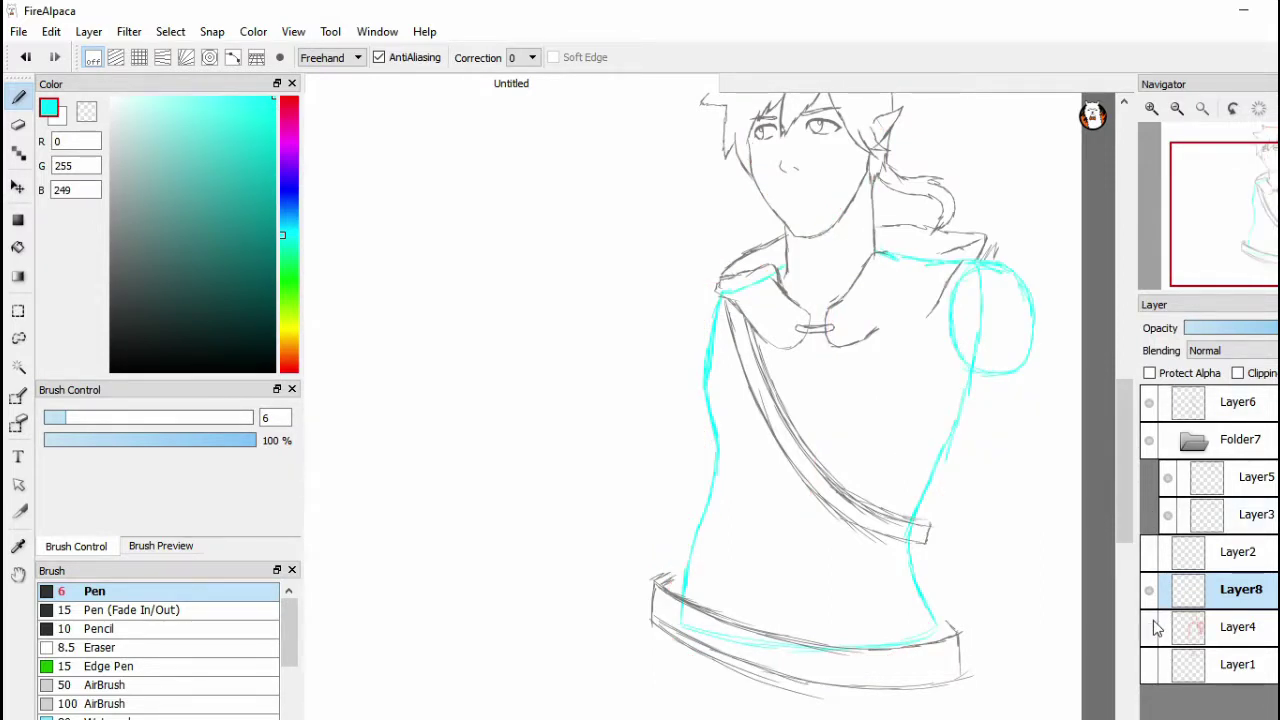
Trace the bent arm's upper-arm and forearm guide lines meeting at the elbow, and check them with Layer4 hidden
{"action": "left_click", "coordinate": [1150, 624]}
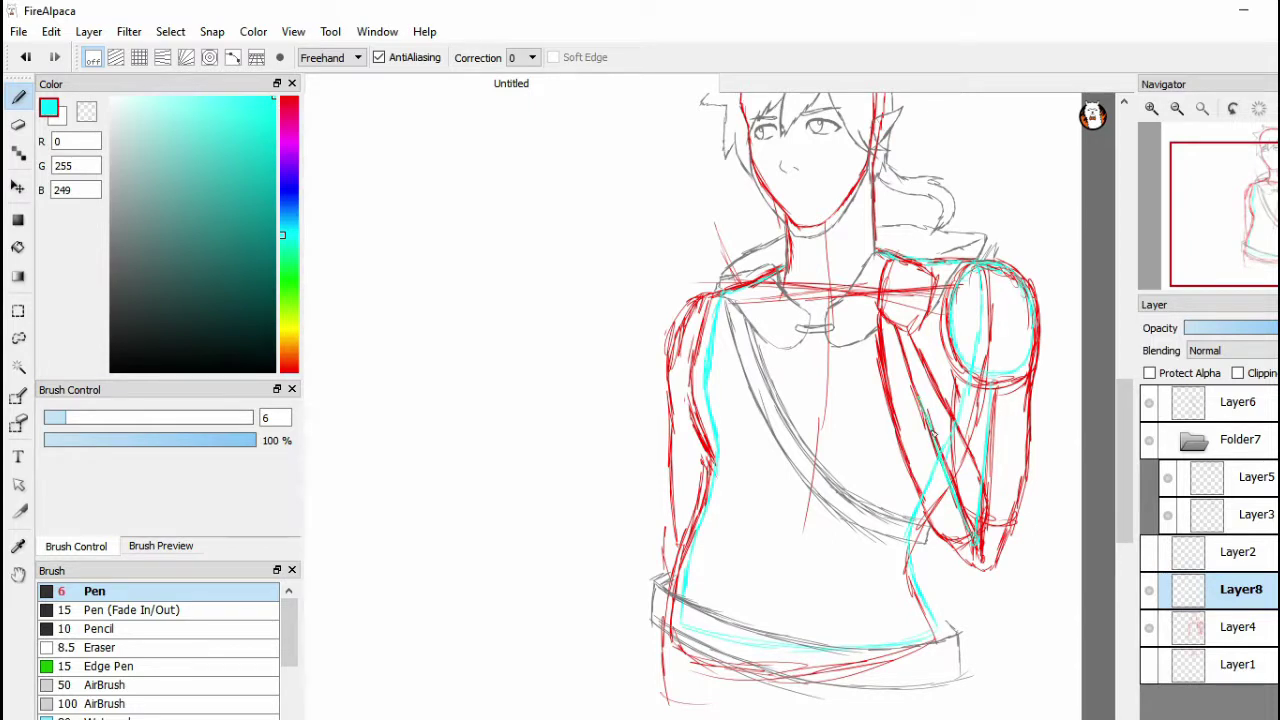
{"action": "left_click_drag", "start_coordinate": [928, 418], "coordinate": [905, 328]}
{"action": "left_click", "coordinate": [1150, 628]}
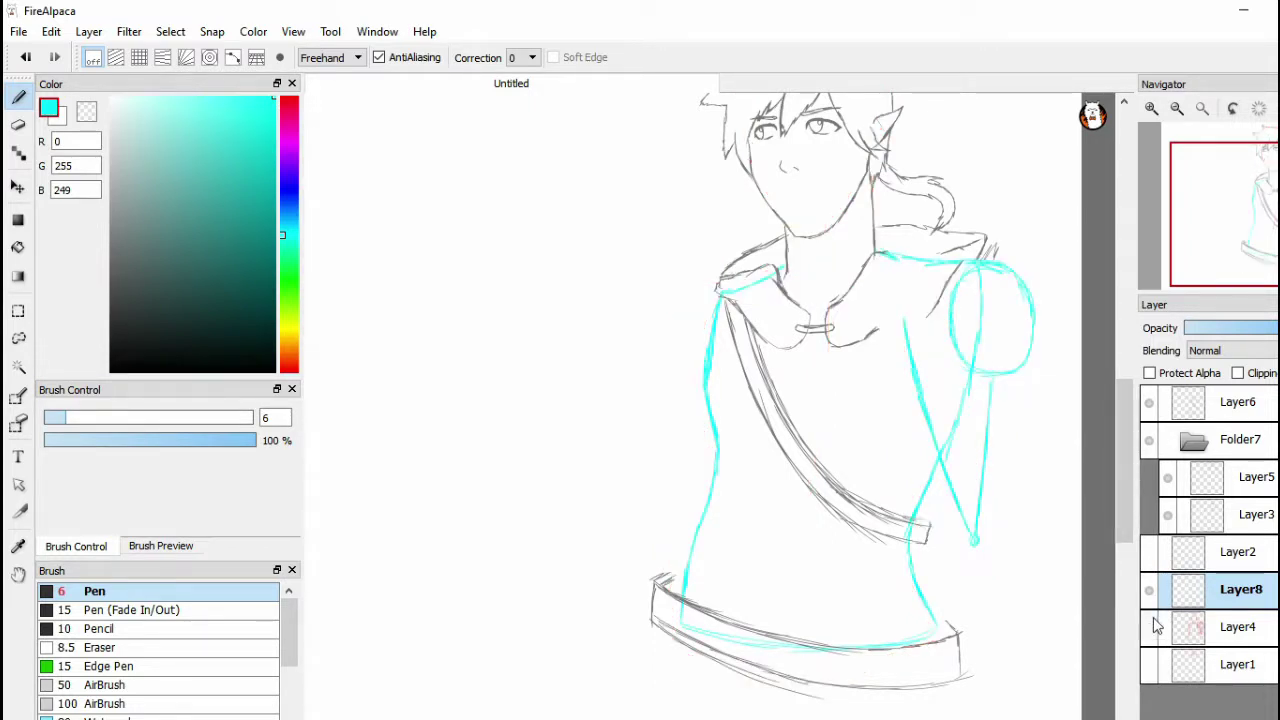
{"action": "left_click_drag", "start_coordinate": [1126, 500], "coordinate": [1123, 467]}
Trace the outer contour of the hanging arm from the shoulder downwards in cyan, with Layer4 shown only for reference
{"action": "left_click", "coordinate": [1150, 628]}
{"action": "scroll", "coordinate": [870, 400], "scroll_direction": "down", "scroll_amount": 3}
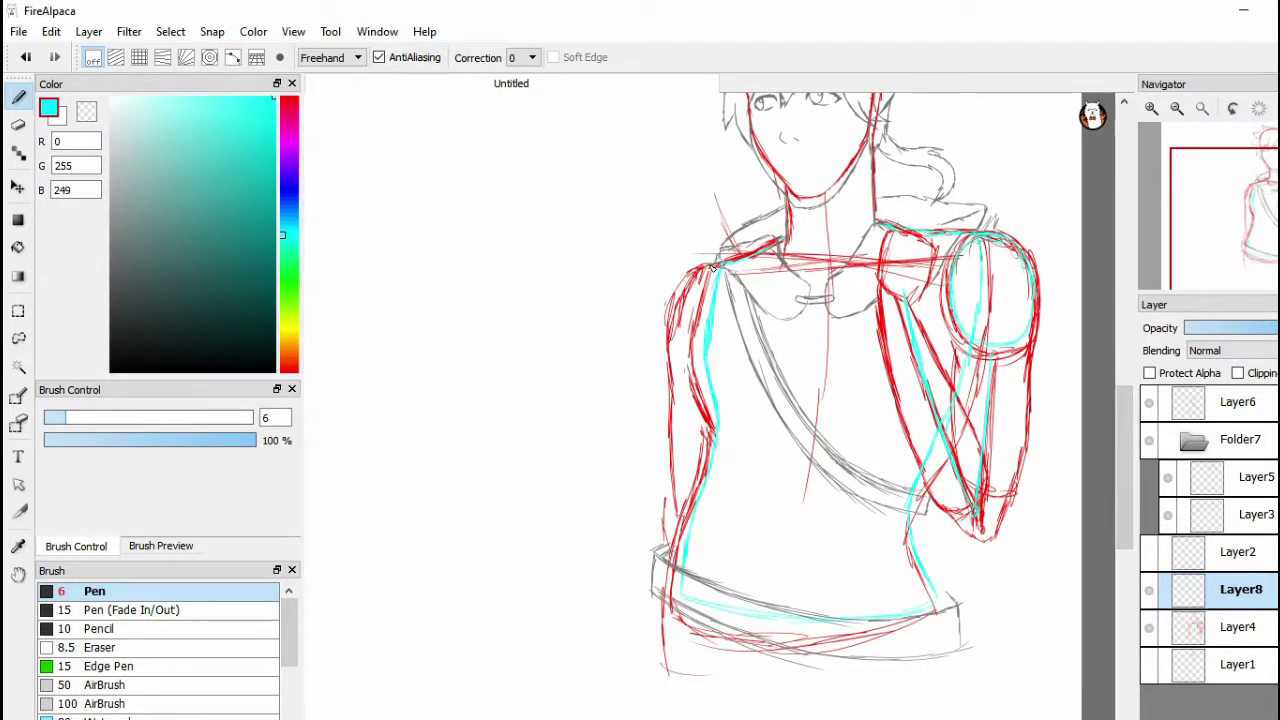
{"action": "left_click_drag", "start_coordinate": [686, 328], "coordinate": [675, 502]}
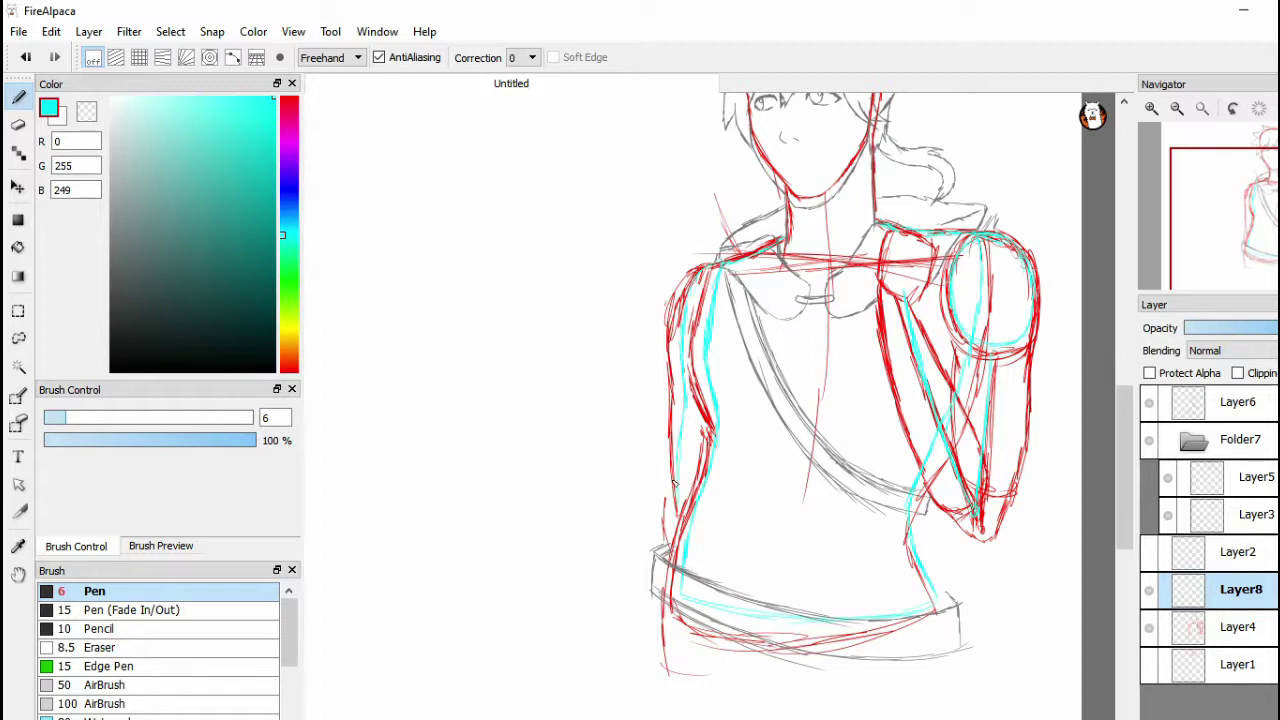
{"action": "left_click", "coordinate": [1150, 628]}
{"action": "left_click_drag", "start_coordinate": [1125, 472], "coordinate": [1125, 450]}
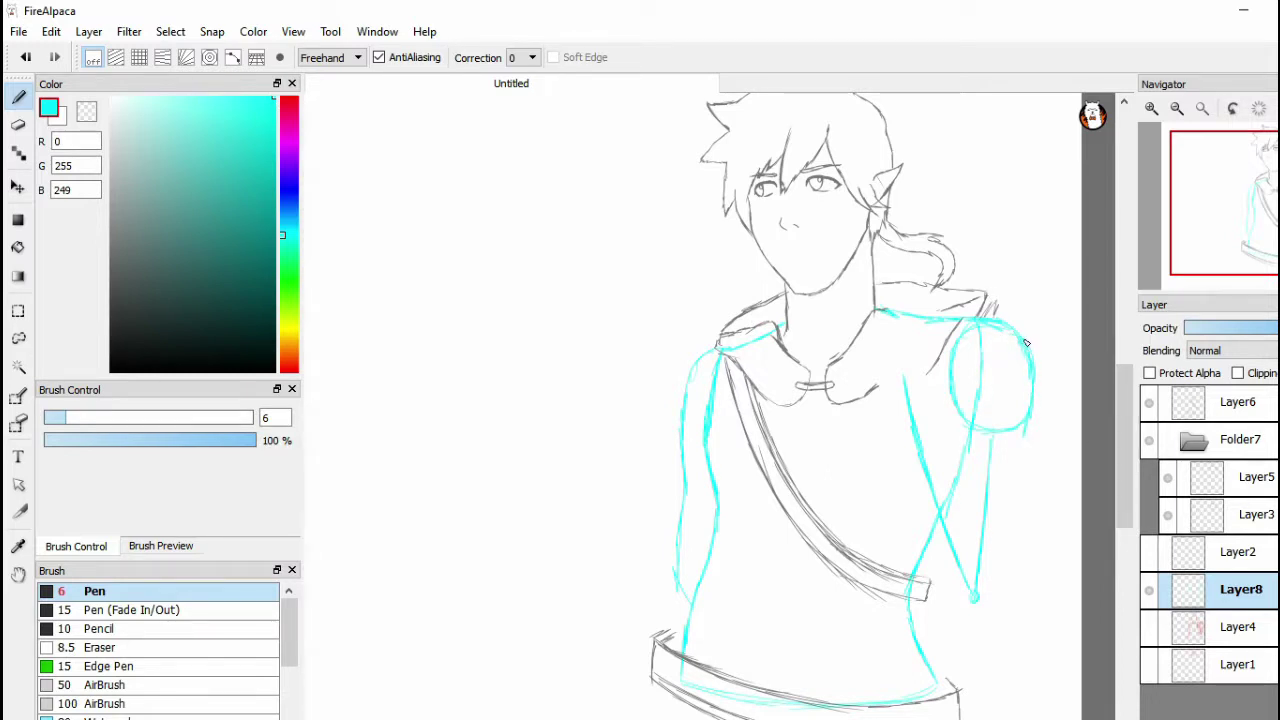
Sketch both sides of the bent upper arm below the shoulder oval and close them with a curve near the elbow
{"action": "left_click_drag", "start_coordinate": [1030, 420], "coordinate": [1020, 505]}
{"action": "left_click_drag", "start_coordinate": [949, 418], "coordinate": [951, 437]}
{"action": "left_click_drag", "start_coordinate": [948, 412], "coordinate": [939, 506]}
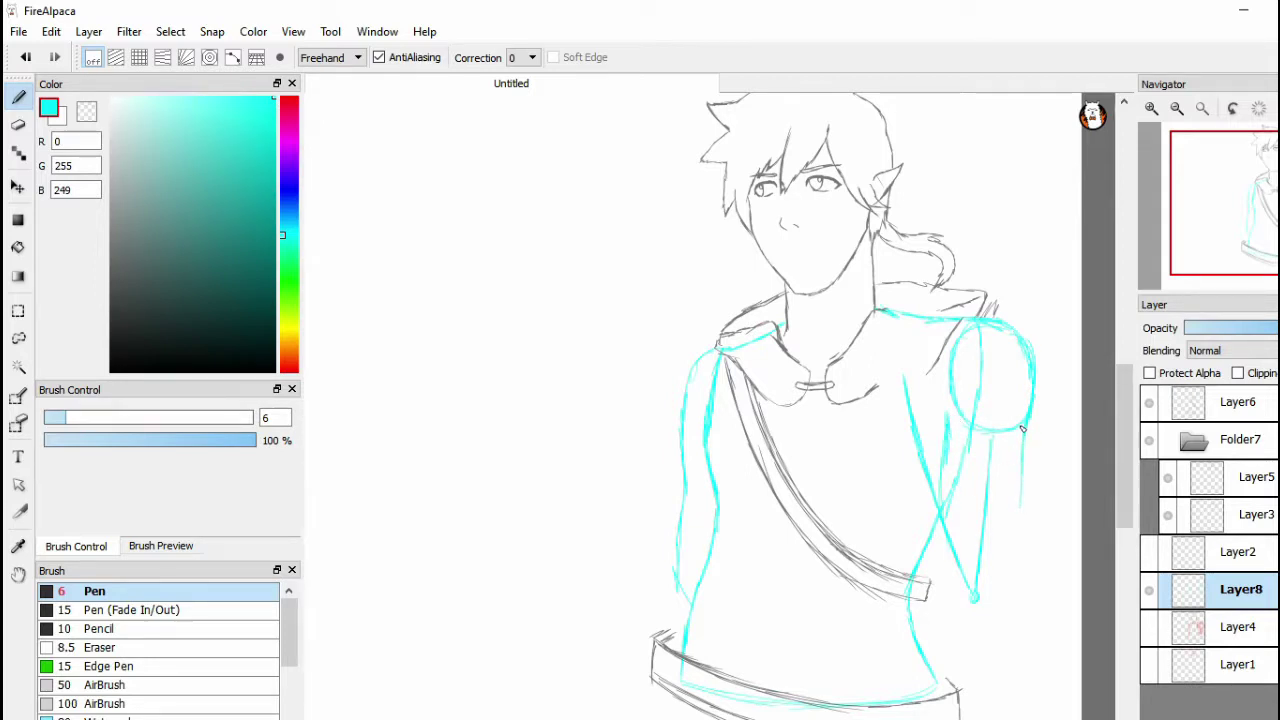
{"action": "left_click_drag", "start_coordinate": [1023, 427], "coordinate": [1012, 524]}
{"action": "left_click_drag", "start_coordinate": [950, 434], "coordinate": [955, 554]}
{"action": "mouse_move", "coordinate": [1019, 460]}
{"action": "left_mouse_down"}
{"action": "mouse_move", "coordinate": [1007, 538]}
{"action": "mouse_move", "coordinate": [1011, 522]}
{"action": "mouse_move", "coordinate": [972, 554]}
{"action": "mouse_move", "coordinate": [997, 557]}
{"action": "mouse_move", "coordinate": [948, 552]}
{"action": "left_mouse_up"}
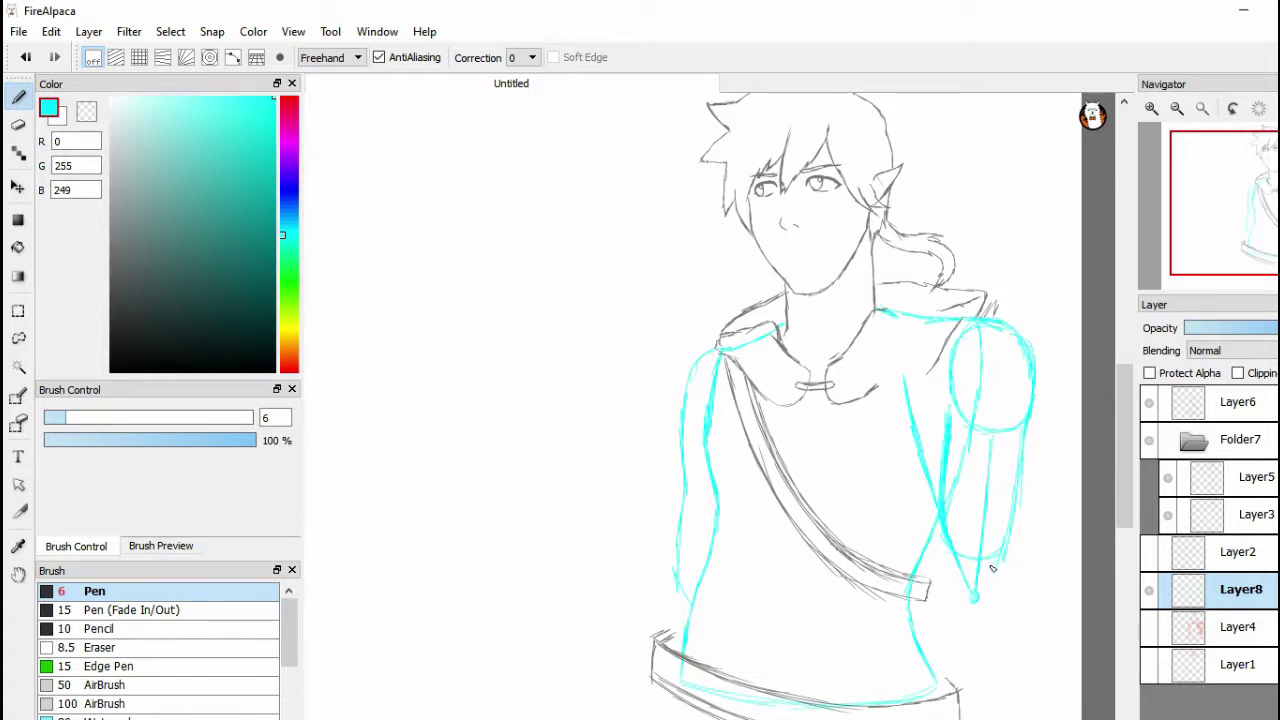
Sketch the bent forearm's two edges up from the elbow and a blocky hand shape at its end near the shoulder
{"action": "mouse_move", "coordinate": [1182, 255]}
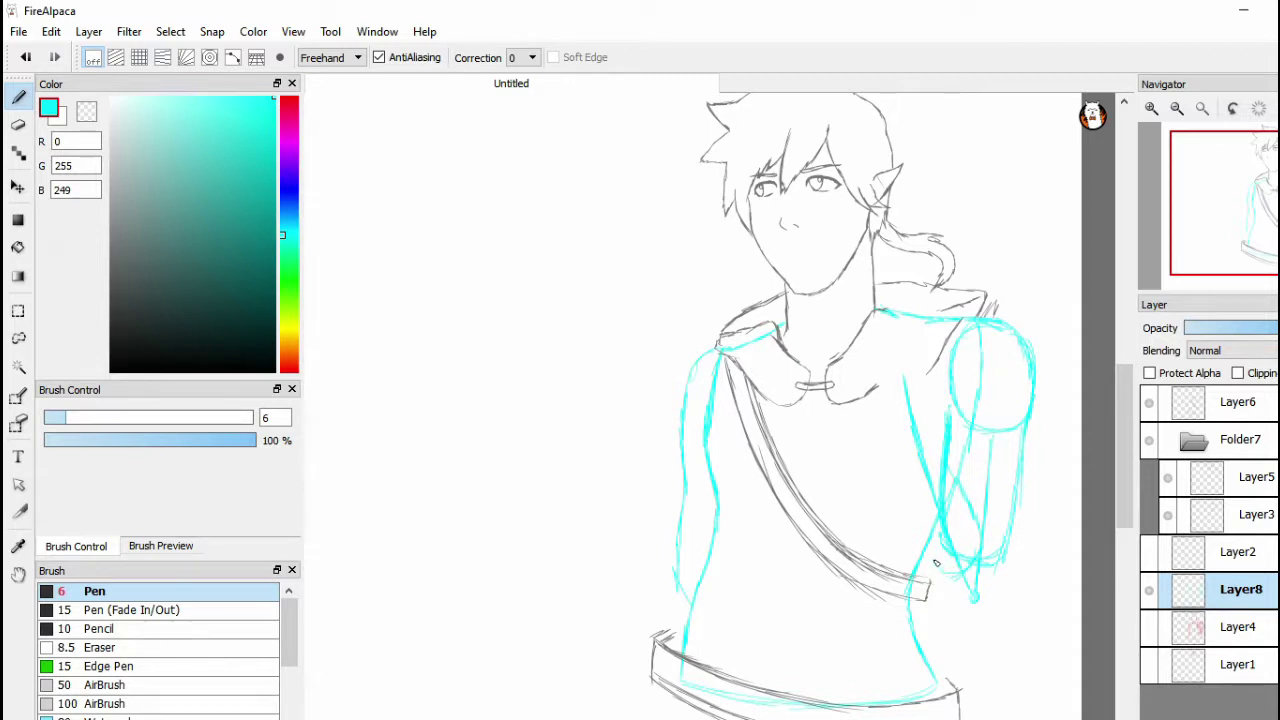
{"action": "left_click_drag", "start_coordinate": [908, 490], "coordinate": [928, 555]}
{"action": "left_click_drag", "start_coordinate": [884, 391], "coordinate": [945, 550]}
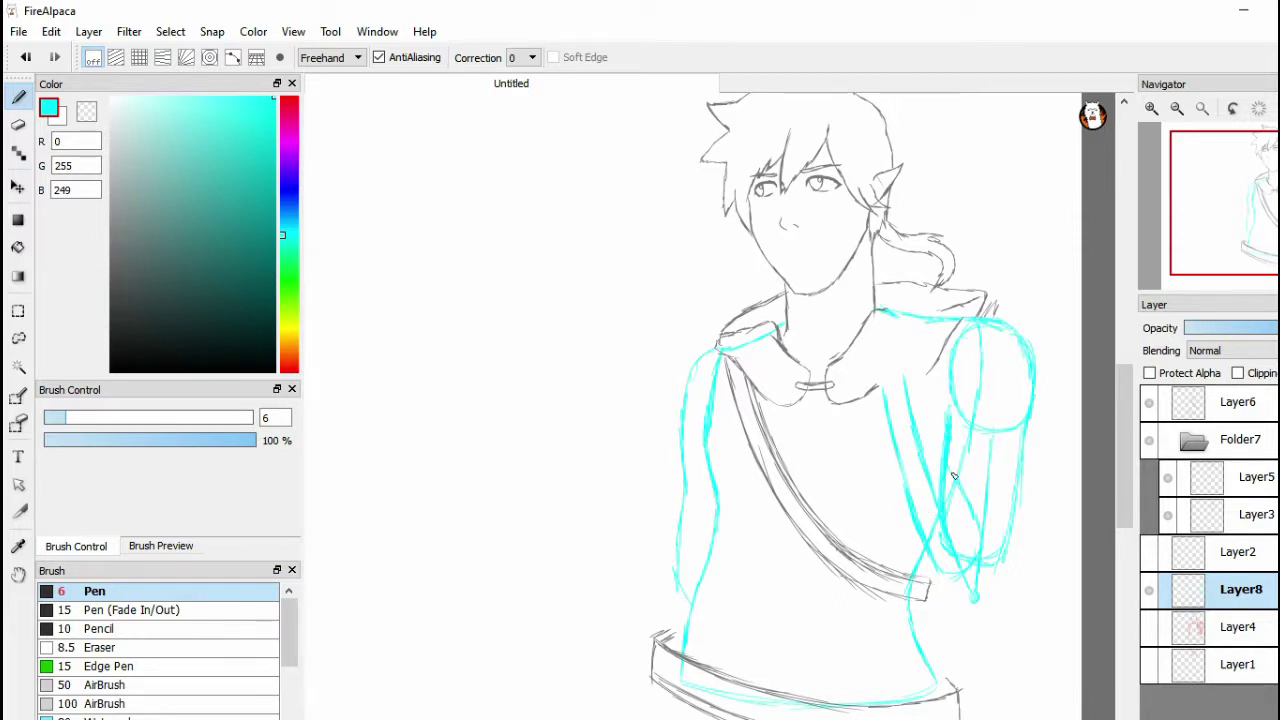
{"action": "mouse_move", "coordinate": [960, 488]}
{"action": "left_mouse_down"}
{"action": "mouse_move", "coordinate": [911, 370]}
{"action": "mouse_move", "coordinate": [880, 367]}
{"action": "mouse_move", "coordinate": [890, 306]}
{"action": "mouse_move", "coordinate": [938, 305]}
{"action": "mouse_move", "coordinate": [925, 371]}
{"action": "mouse_move", "coordinate": [908, 372]}
{"action": "left_mouse_up"}
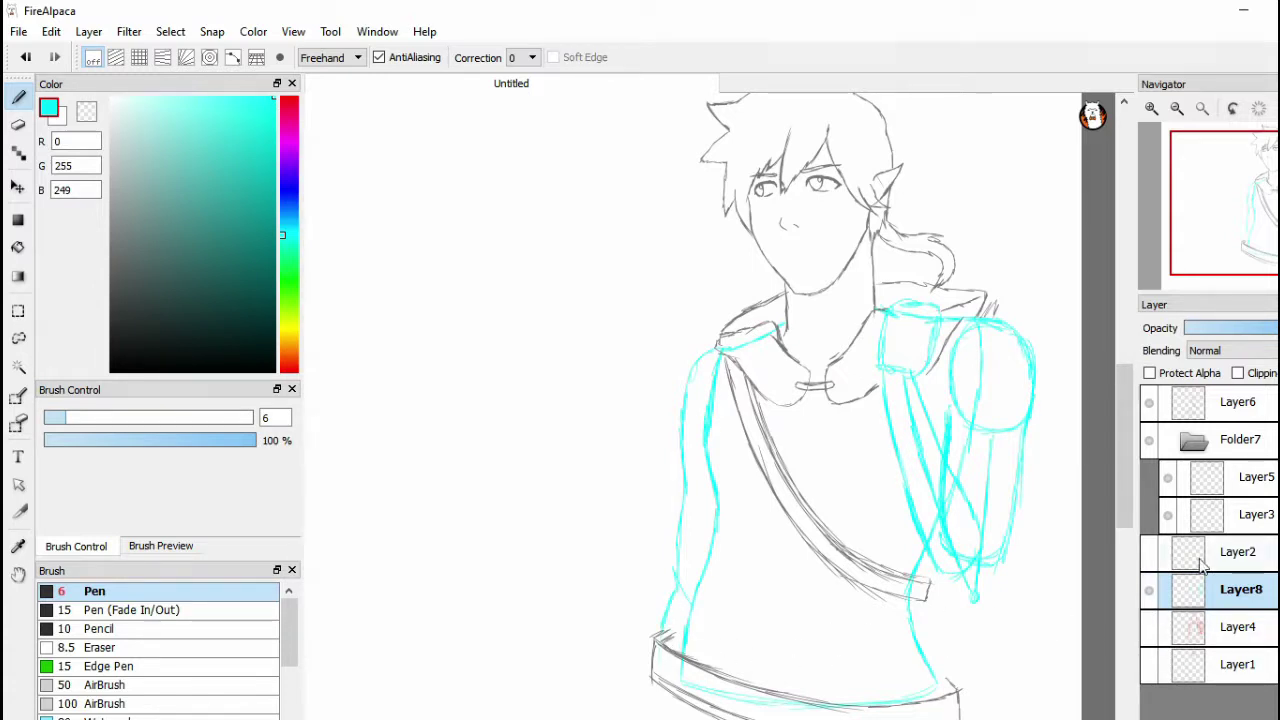
Erase the grey waistband from Layer6 with the eraser enlarged to 181
{"action": "left_click", "coordinate": [1222, 404]}
{"action": "left_click", "coordinate": [18, 125]}
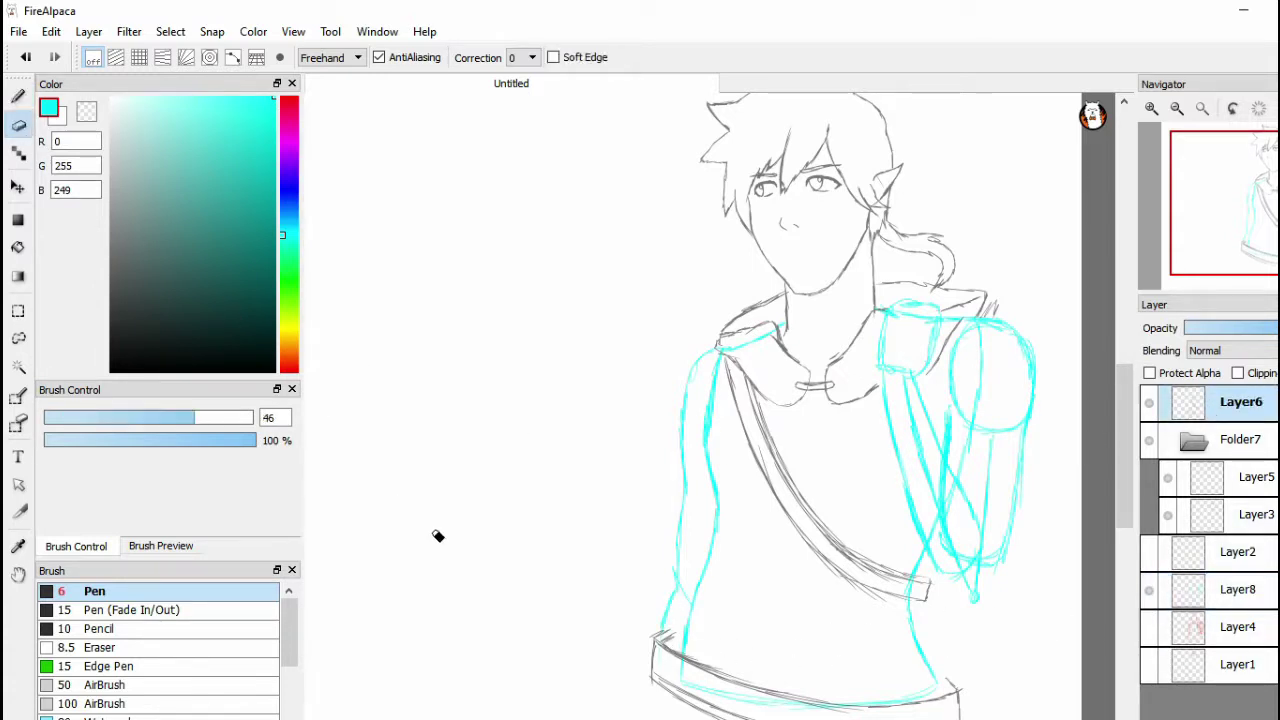
{"action": "mouse_move", "coordinate": [200, 417]}
{"action": "left_mouse_down"}
{"action": "mouse_move", "coordinate": [166, 417]}
{"action": "mouse_move", "coordinate": [258, 440]}
{"action": "left_mouse_up"}
{"action": "mouse_move", "coordinate": [661, 675]}
{"action": "left_mouse_down"}
{"action": "mouse_move", "coordinate": [688, 703]}
{"action": "mouse_move", "coordinate": [648, 659]}
{"action": "mouse_move", "coordinate": [658, 652]}
{"action": "mouse_move", "coordinate": [712, 689]}
{"action": "mouse_move", "coordinate": [669, 628]}
{"action": "left_mouse_up"}
{"action": "right_click", "coordinate": [716, 680]}
{"action": "mouse_move", "coordinate": [716, 680]}
{"action": "left_mouse_down"}
{"action": "mouse_move", "coordinate": [780, 716]}
{"action": "mouse_move", "coordinate": [804, 704]}
{"action": "mouse_move", "coordinate": [874, 717]}
{"action": "mouse_move", "coordinate": [977, 702]}
{"action": "mouse_move", "coordinate": [943, 697]}
{"action": "left_mouse_up"}
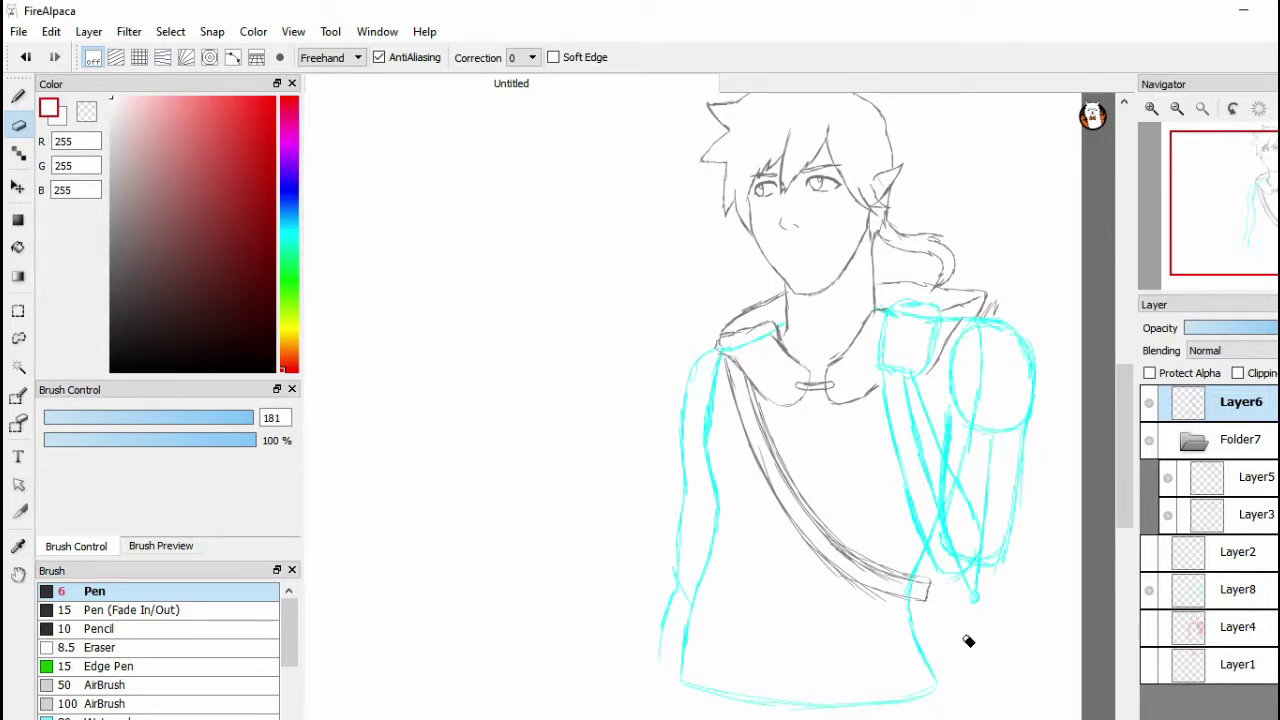
Pick the line art's grey and sketch the jacket's side with the pen along the hanging-arm side of the torso
{"action": "left_click", "coordinate": [842, 188], "text": "alt"}
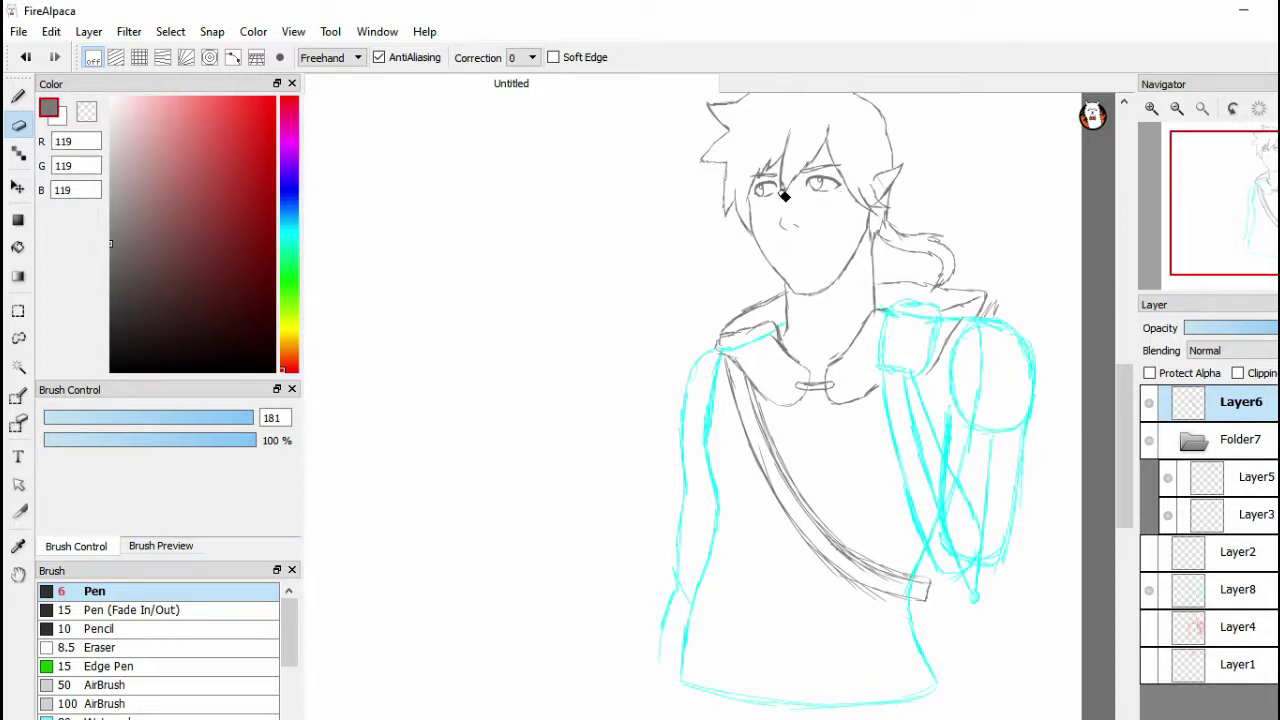
{"action": "key", "text": "b"}
{"action": "left_click_drag", "start_coordinate": [1126, 468], "coordinate": [1126, 494]}
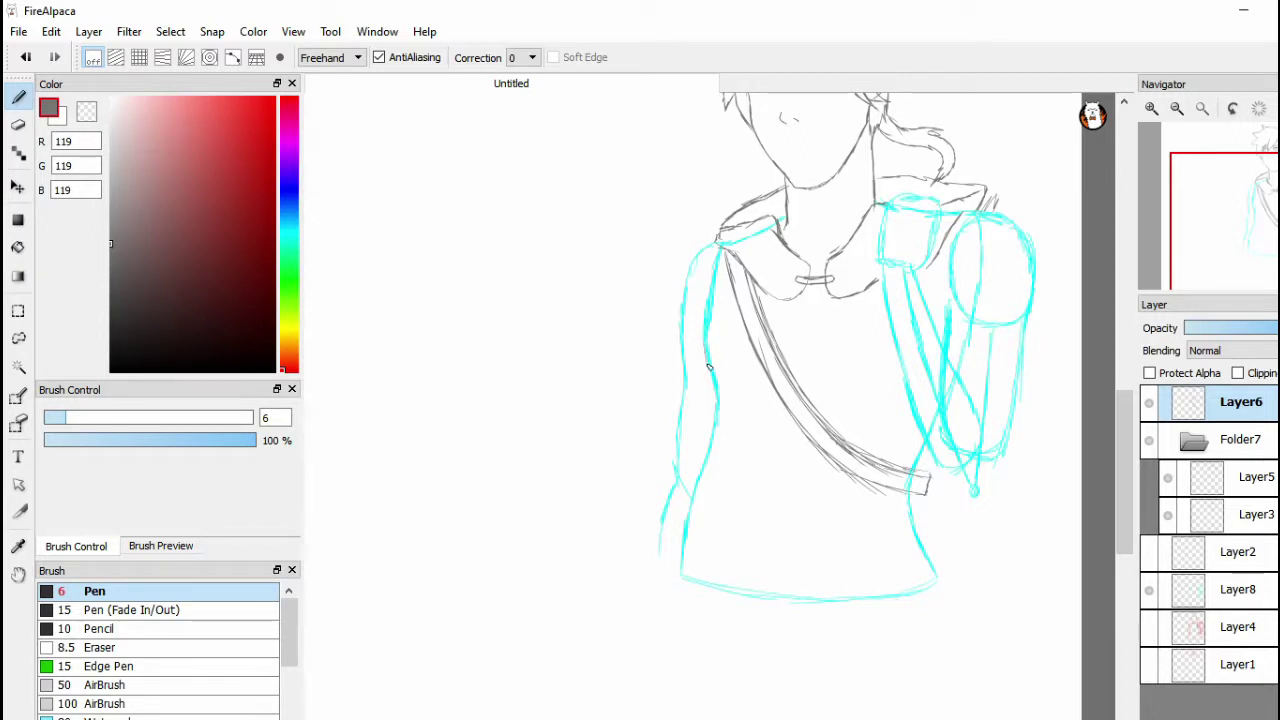
{"action": "left_click_drag", "start_coordinate": [704, 319], "coordinate": [704, 443]}
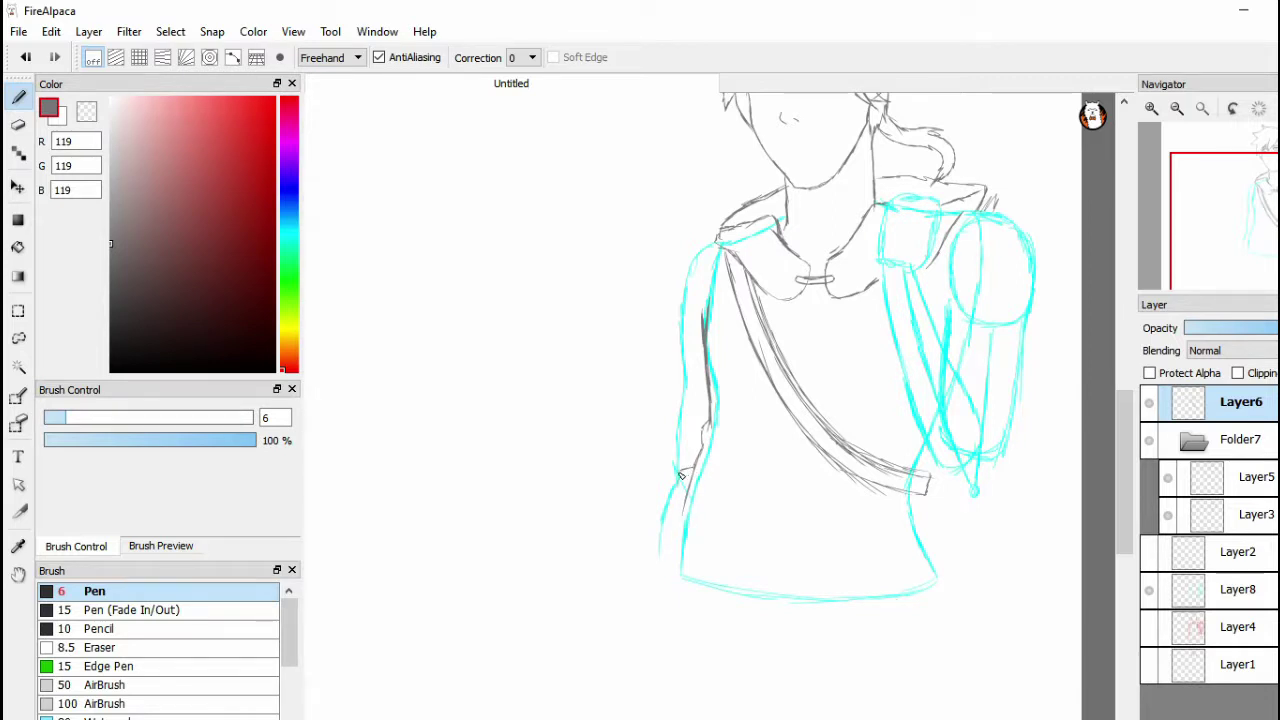
Sketch a slanted grey band curving from the hanging-arm hip down across the lower torso towards the hem
{"action": "left_click_drag", "start_coordinate": [680, 477], "coordinate": [674, 516]}
{"action": "left_click_drag", "start_coordinate": [674, 510], "coordinate": [747, 581]}
{"action": "mouse_move", "coordinate": [679, 520]}
{"action": "left_mouse_down"}
{"action": "mouse_move", "coordinate": [758, 585]}
{"action": "mouse_move", "coordinate": [702, 547]}
{"action": "mouse_move", "coordinate": [817, 596]}
{"action": "left_mouse_up"}
{"action": "mouse_move", "coordinate": [687, 484]}
{"action": "left_mouse_down"}
{"action": "mouse_move", "coordinate": [734, 536]}
{"action": "mouse_move", "coordinate": [770, 551]}
{"action": "left_mouse_up"}
{"action": "left_click_drag", "start_coordinate": [714, 518], "coordinate": [828, 581]}
{"action": "left_click_drag", "start_coordinate": [736, 568], "coordinate": [826, 603]}
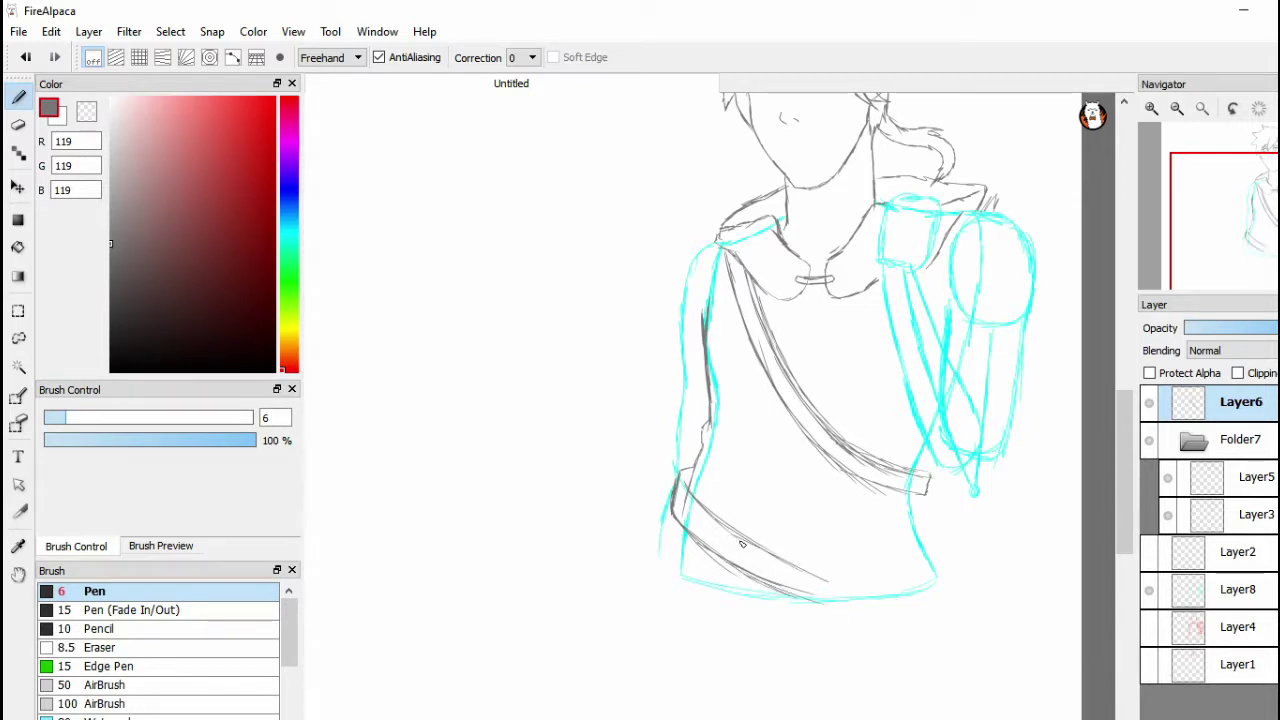
{"action": "left_click_drag", "start_coordinate": [748, 548], "coordinate": [890, 594]}
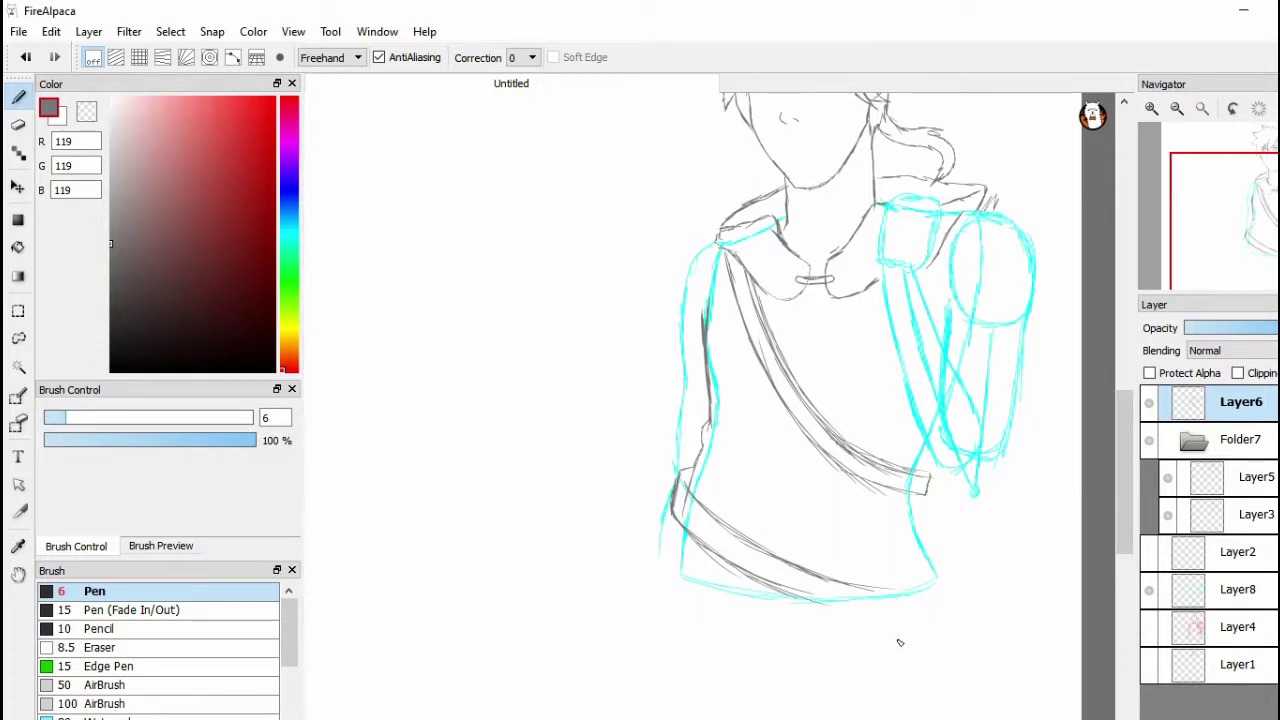
Undo the slanted band strokes across the lower torso
{"action": "key", "text": "ctrl+z"}
{"action": "key", "text": "ctrl+z"}
{"action": "key", "text": "ctrl+z"}
{"action": "key", "text": "ctrl+z"}
{"action": "key", "text": "ctrl+z"}
{"action": "key", "text": "ctrl+z"}
{"action": "key", "text": "ctrl+z"}
{"action": "key", "text": "ctrl+z"}
{"action": "key", "text": "ctrl+z"}
{"action": "key", "text": "ctrl+z"}
{"action": "key", "text": "ctrl+z"}
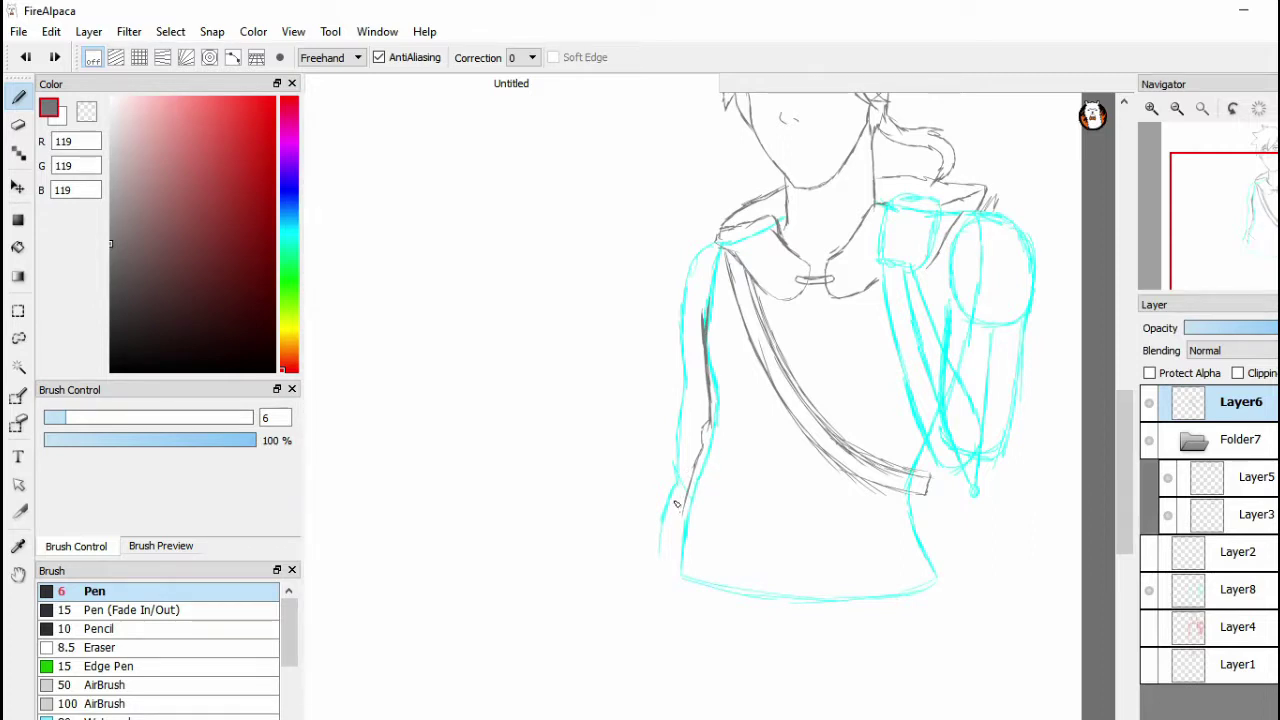
Sketch a curved grey waistband around the jacket's hem on Layer6, then hide the Layer8 guide to check it
{"action": "mouse_move", "coordinate": [675, 503]}
{"action": "left_mouse_down"}
{"action": "mouse_move", "coordinate": [783, 560]}
{"action": "mouse_move", "coordinate": [719, 539]}
{"action": "mouse_move", "coordinate": [878, 568]}
{"action": "mouse_move", "coordinate": [853, 564]}
{"action": "mouse_move", "coordinate": [936, 555]}
{"action": "left_mouse_up"}
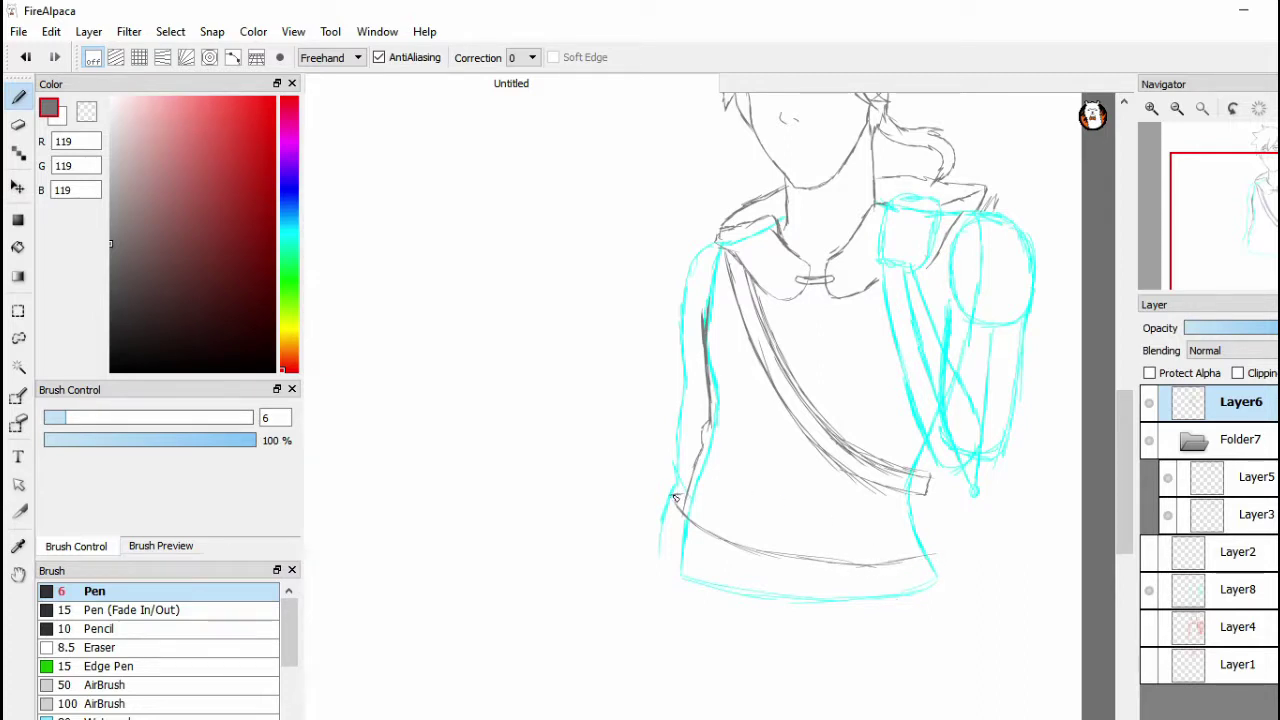
{"action": "mouse_move", "coordinate": [673, 497]}
{"action": "left_mouse_down"}
{"action": "mouse_move", "coordinate": [690, 529]}
{"action": "mouse_move", "coordinate": [740, 560]}
{"action": "mouse_move", "coordinate": [857, 576]}
{"action": "mouse_move", "coordinate": [841, 575]}
{"action": "mouse_move", "coordinate": [930, 568]}
{"action": "mouse_move", "coordinate": [947, 548]}
{"action": "left_mouse_up"}
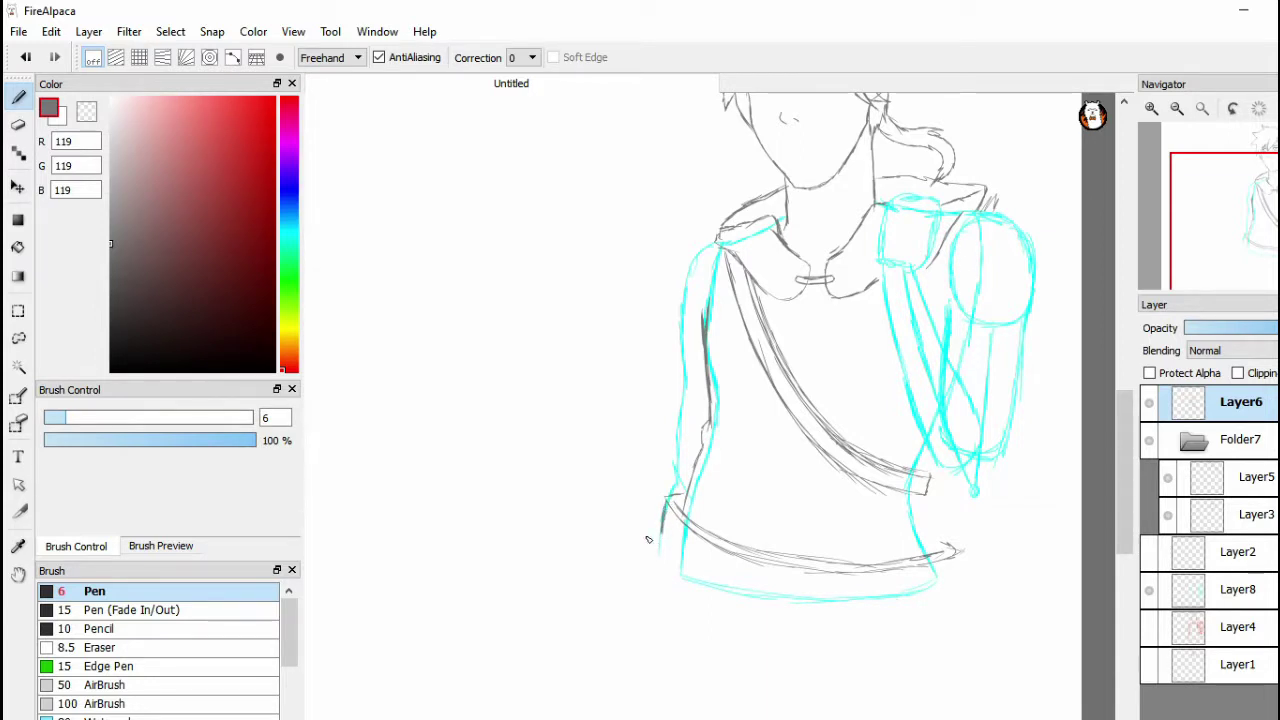
{"action": "mouse_move", "coordinate": [664, 530]}
{"action": "left_mouse_down"}
{"action": "mouse_move", "coordinate": [745, 593]}
{"action": "mouse_move", "coordinate": [693, 568]}
{"action": "mouse_move", "coordinate": [794, 608]}
{"action": "mouse_move", "coordinate": [732, 588]}
{"action": "mouse_move", "coordinate": [833, 611]}
{"action": "mouse_move", "coordinate": [747, 590]}
{"action": "mouse_move", "coordinate": [902, 607]}
{"action": "mouse_move", "coordinate": [875, 606]}
{"action": "mouse_move", "coordinate": [954, 593]}
{"action": "mouse_move", "coordinate": [952, 552]}
{"action": "left_mouse_up"}
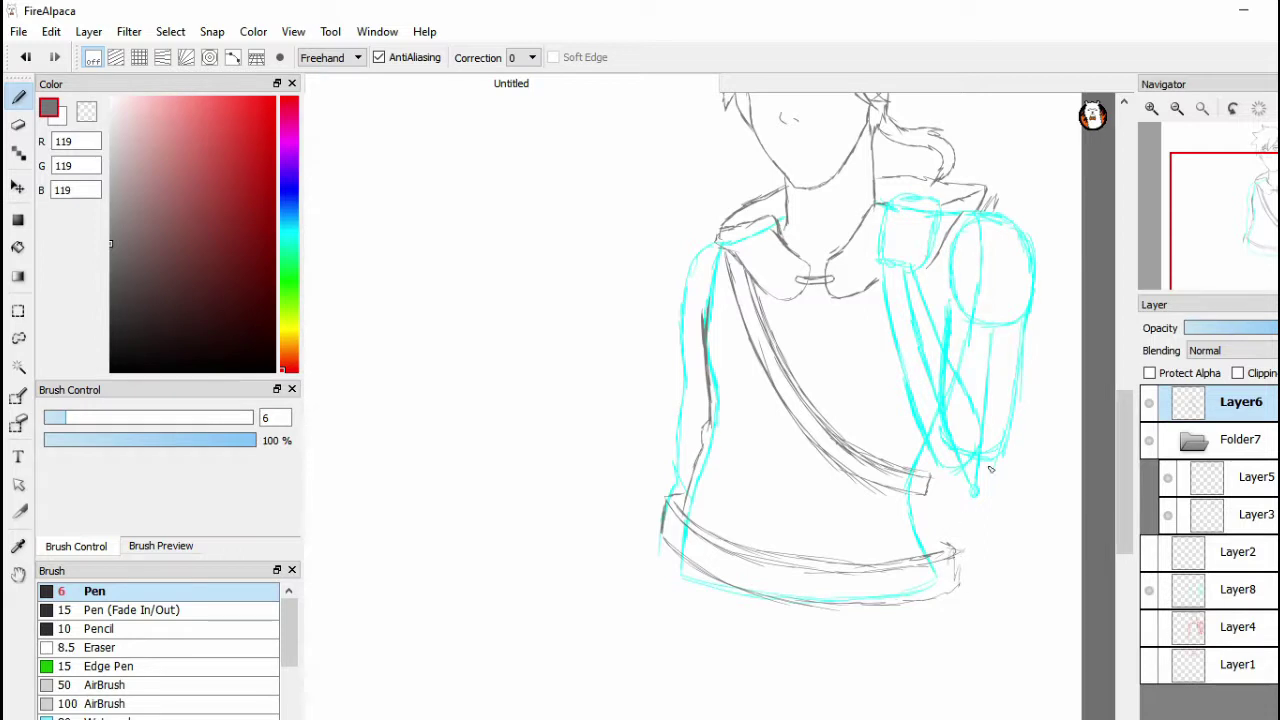
{"action": "left_click", "coordinate": [1149, 590]}
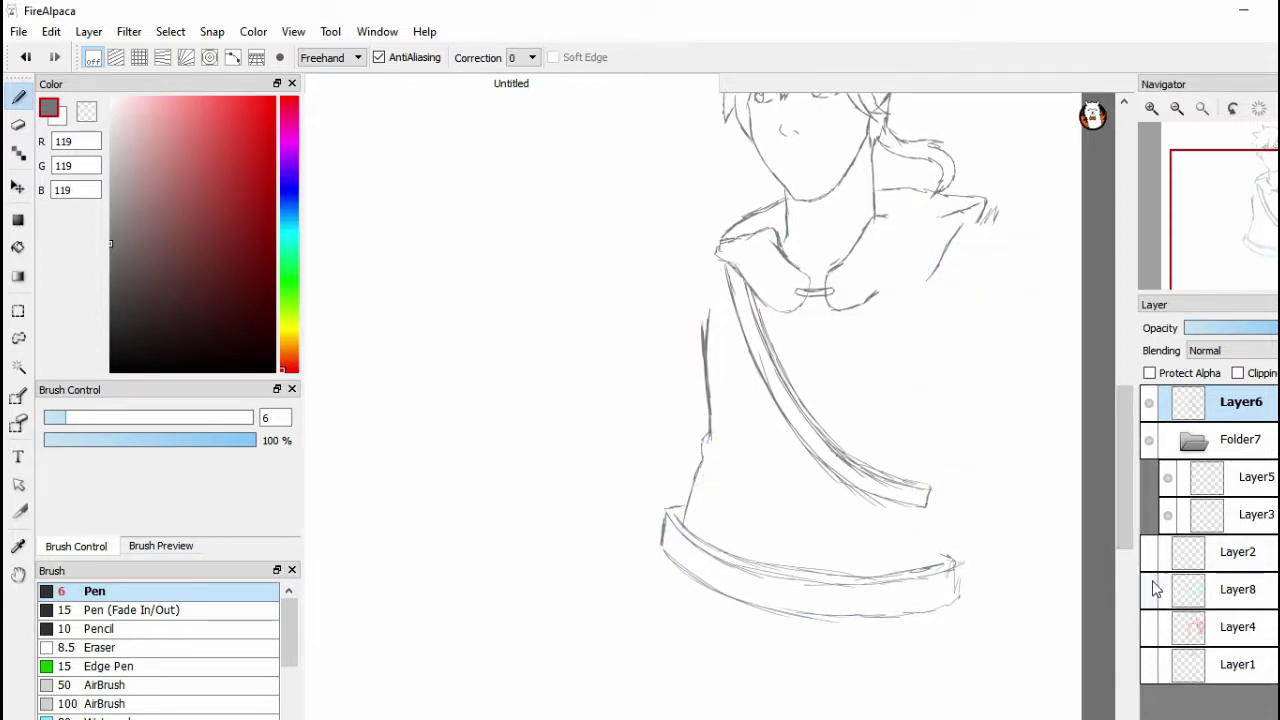
Sketch the jacket's side on the bent-arm side from the chest strap to the waistband, checking it against the Layer8 guide
{"action": "left_click", "coordinate": [1149, 588]}
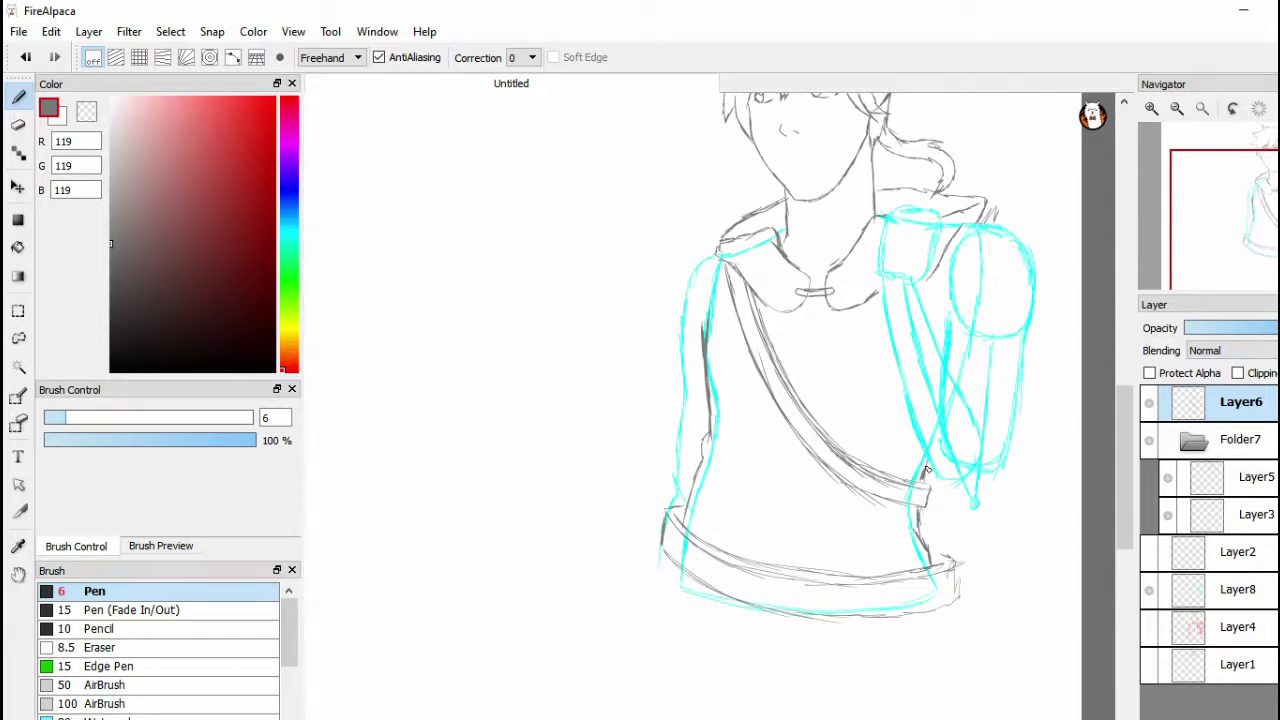
{"action": "left_click", "coordinate": [1149, 590]}
{"action": "left_click_drag", "start_coordinate": [1124, 500], "coordinate": [1123, 469]}
{"action": "left_click", "coordinate": [1149, 590]}
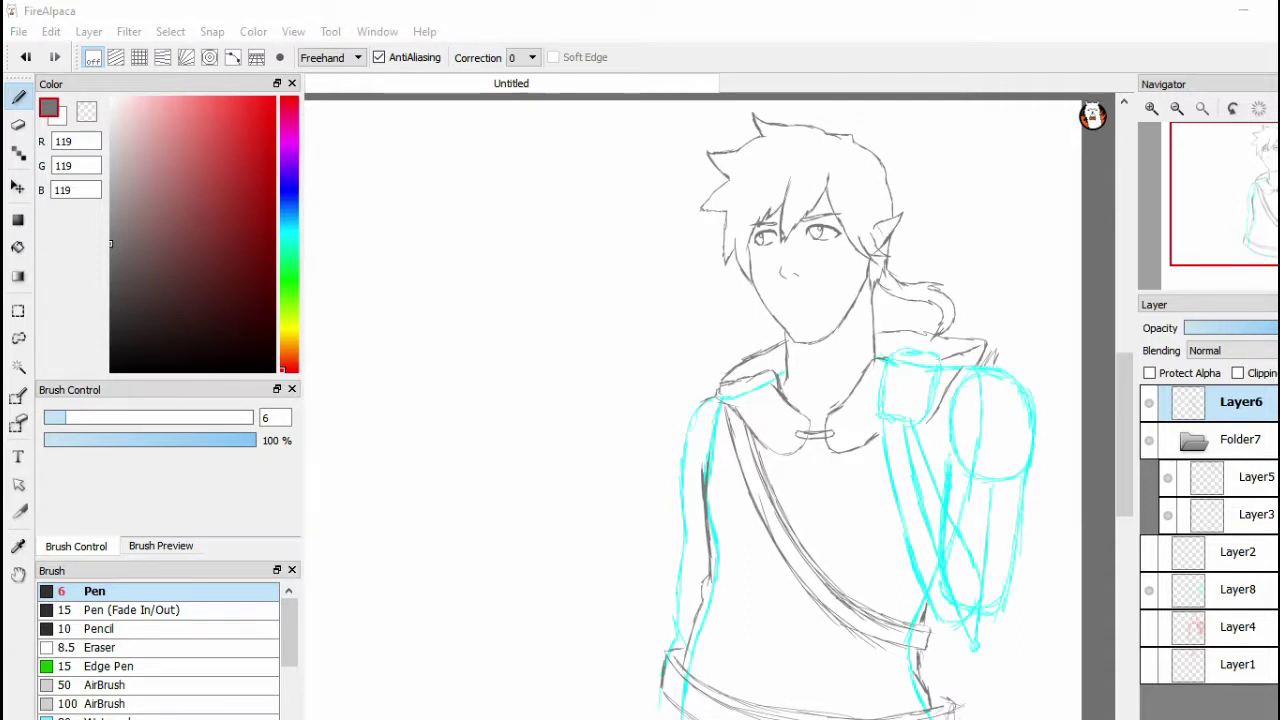
Sketch the bent arm's short sleeve in grey from the shoulder around the upper arm to the slanted cuff
{"action": "left_click", "coordinate": [969, 372]}
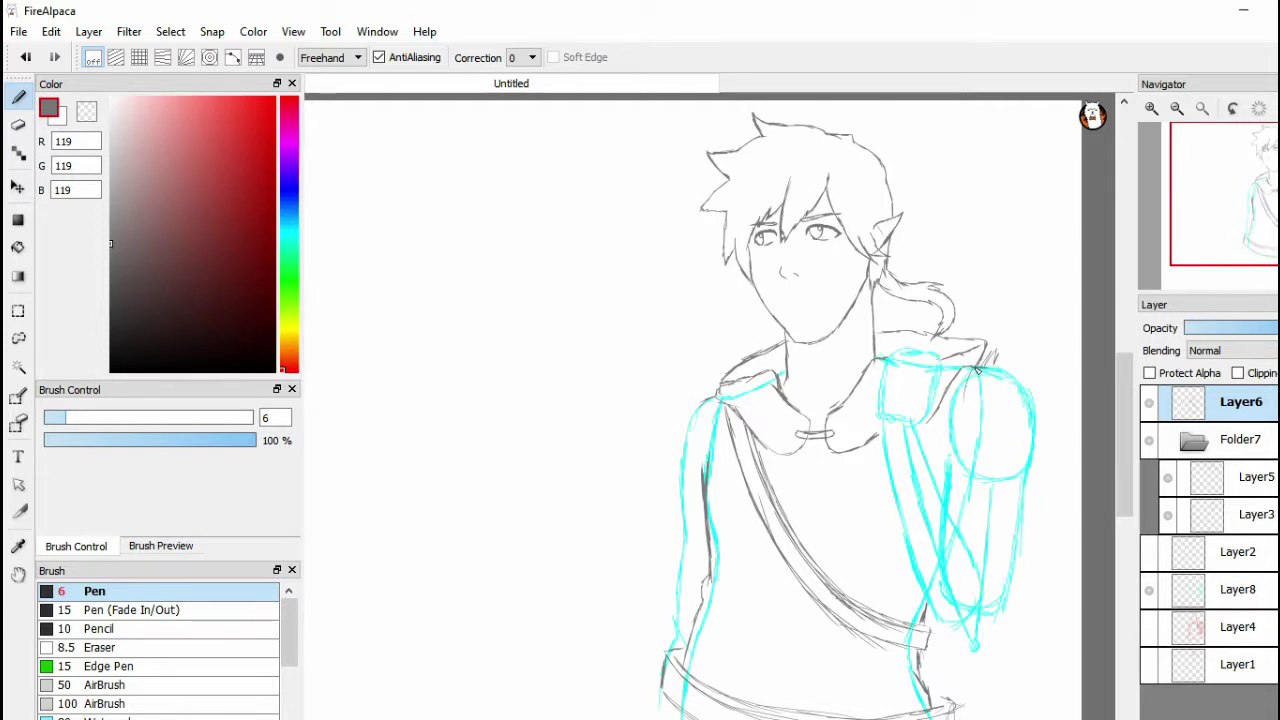
{"action": "key", "text": "ctrl+z"}
{"action": "mouse_move", "coordinate": [972, 369]}
{"action": "left_mouse_down"}
{"action": "mouse_move", "coordinate": [1038, 401]}
{"action": "mouse_move", "coordinate": [1039, 442]}
{"action": "mouse_move", "coordinate": [1051, 431]}
{"action": "mouse_move", "coordinate": [1030, 555]}
{"action": "mouse_move", "coordinate": [934, 507]}
{"action": "left_mouse_up"}
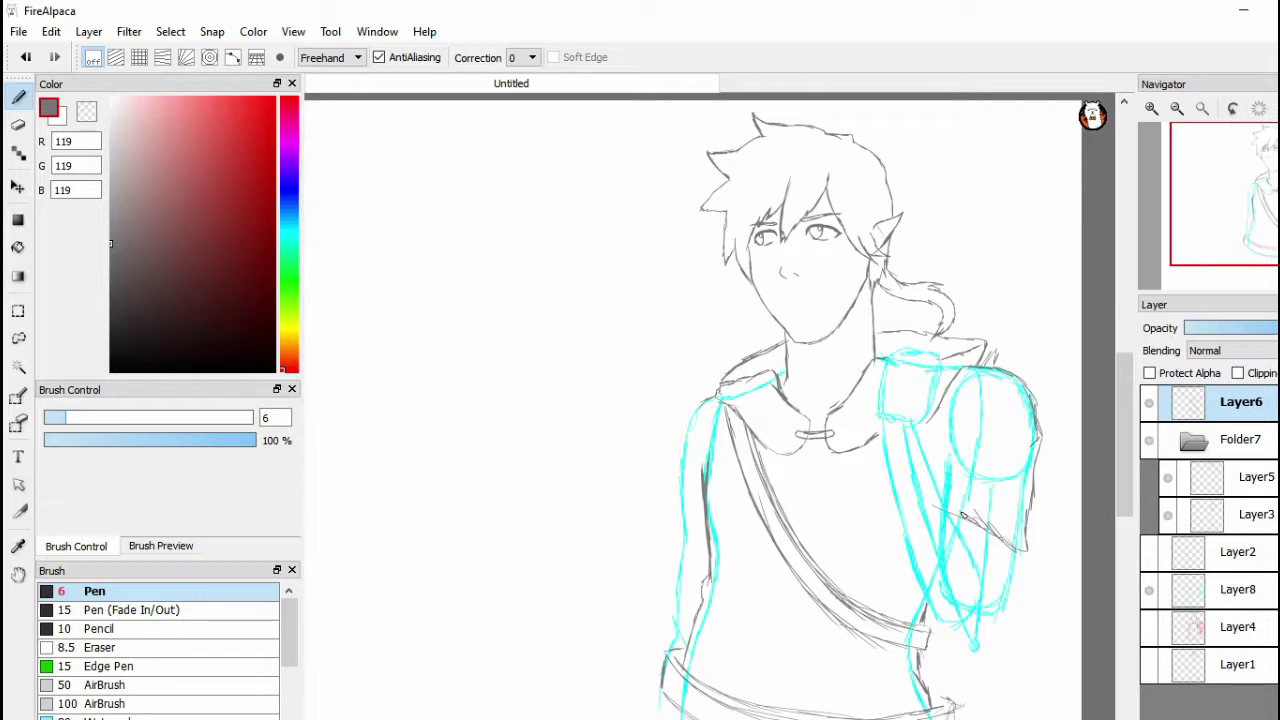
{"action": "left_click", "coordinate": [1149, 590]}
{"action": "left_click", "coordinate": [1149, 590]}
Sketch the bent arm's elbow, both forearm edges and the wrist line in grey, comparing them with the guide hidden and shown
{"action": "mouse_move", "coordinate": [807, 719]}
{"action": "left_click", "coordinate": [1149, 592]}
{"action": "left_click", "coordinate": [1149, 592]}
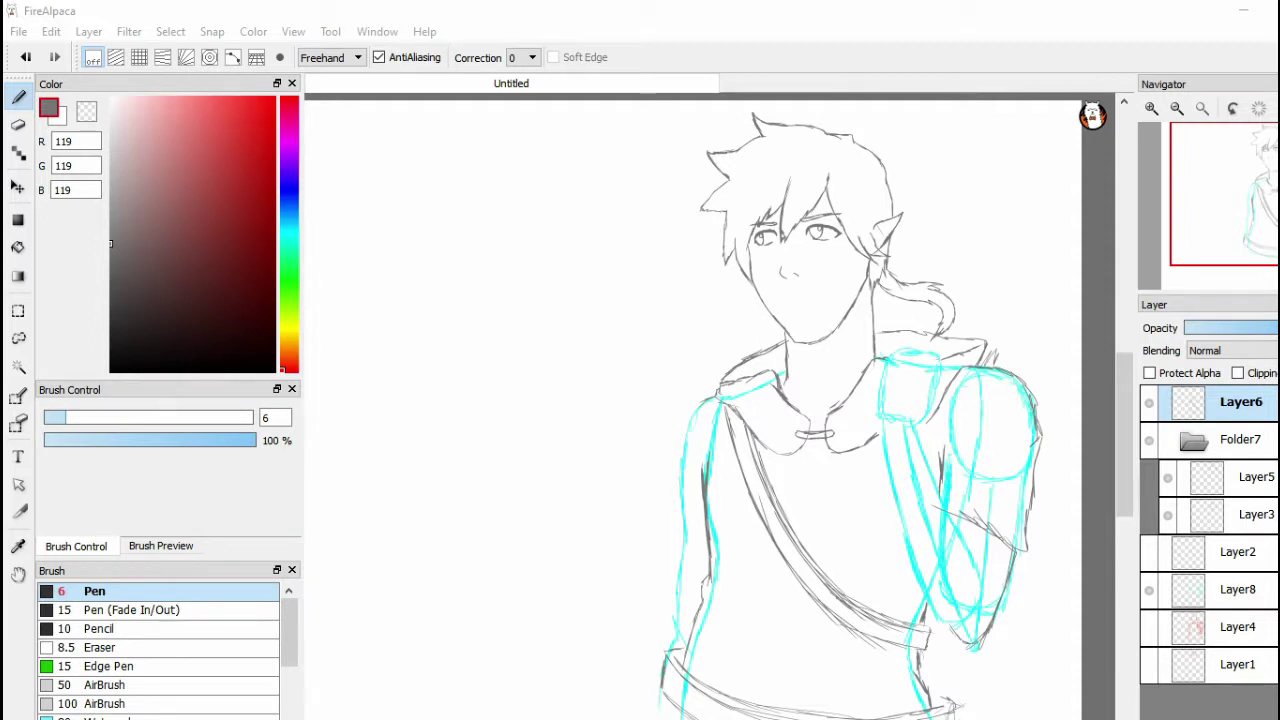
{"action": "left_click", "coordinate": [954, 631]}
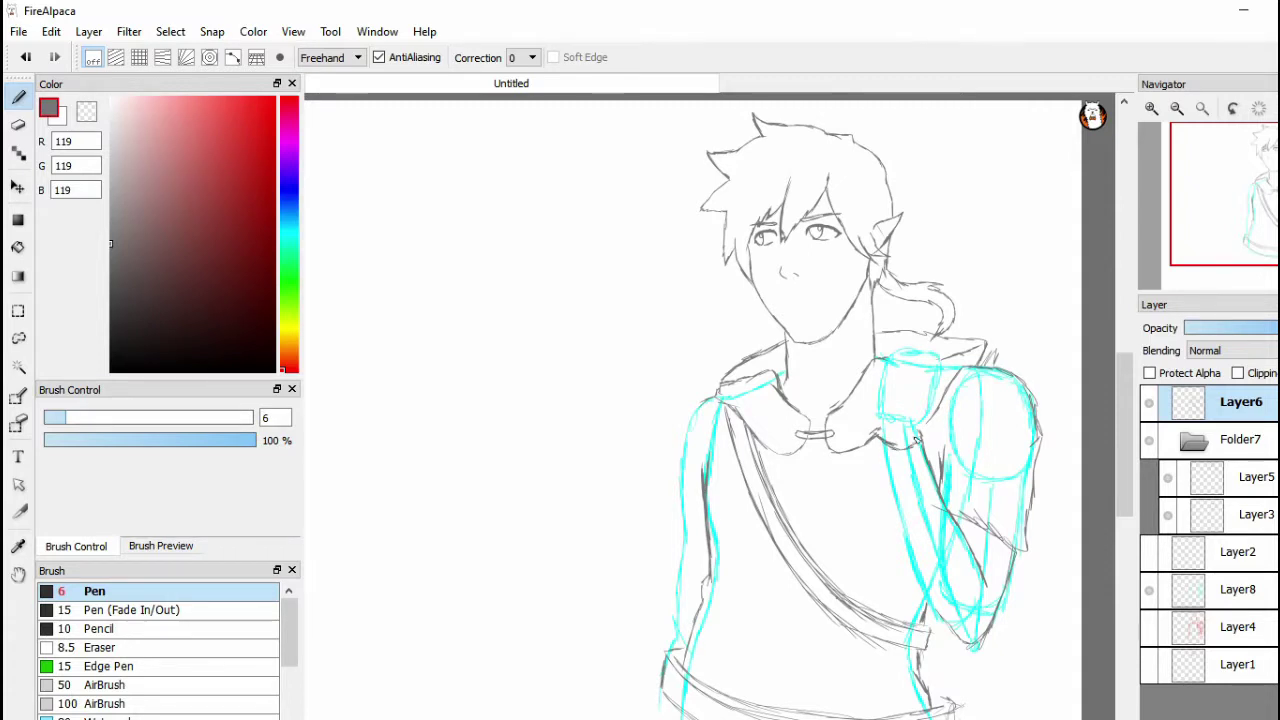
{"action": "left_click_drag", "start_coordinate": [872, 436], "coordinate": [906, 545]}
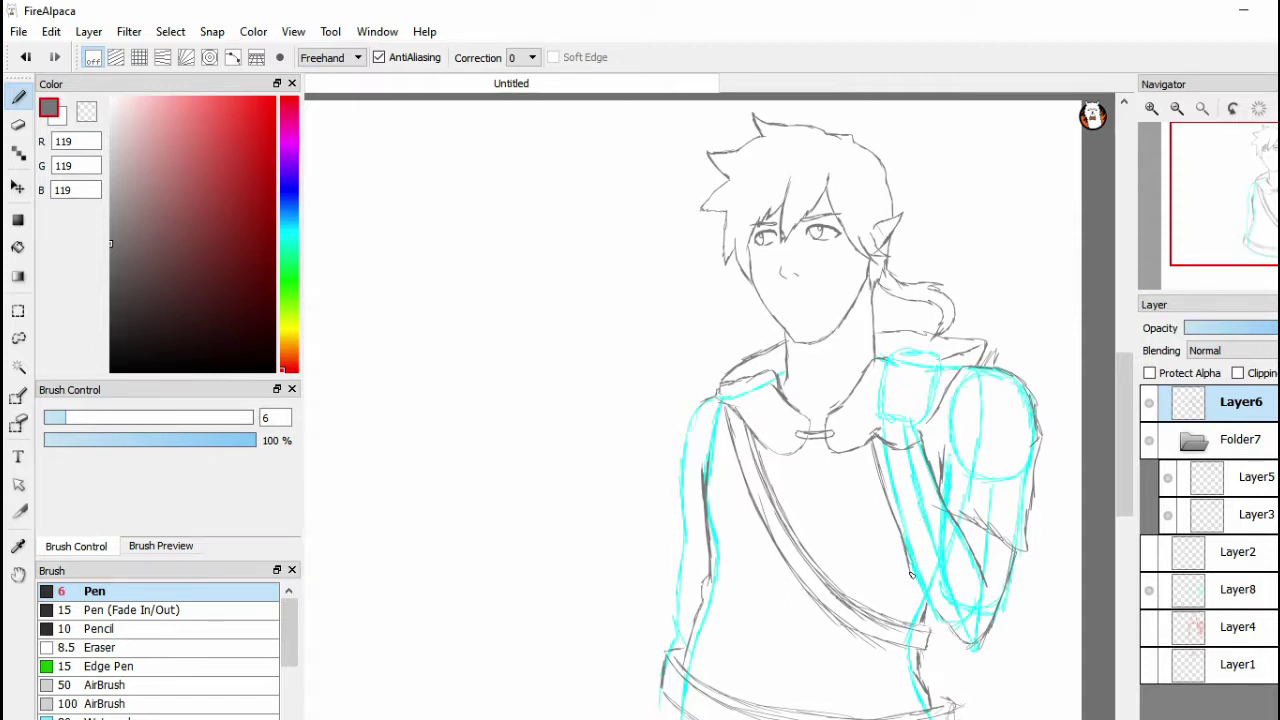
{"action": "left_click_drag", "start_coordinate": [892, 510], "coordinate": [924, 591]}
{"action": "left_click", "coordinate": [1150, 590]}
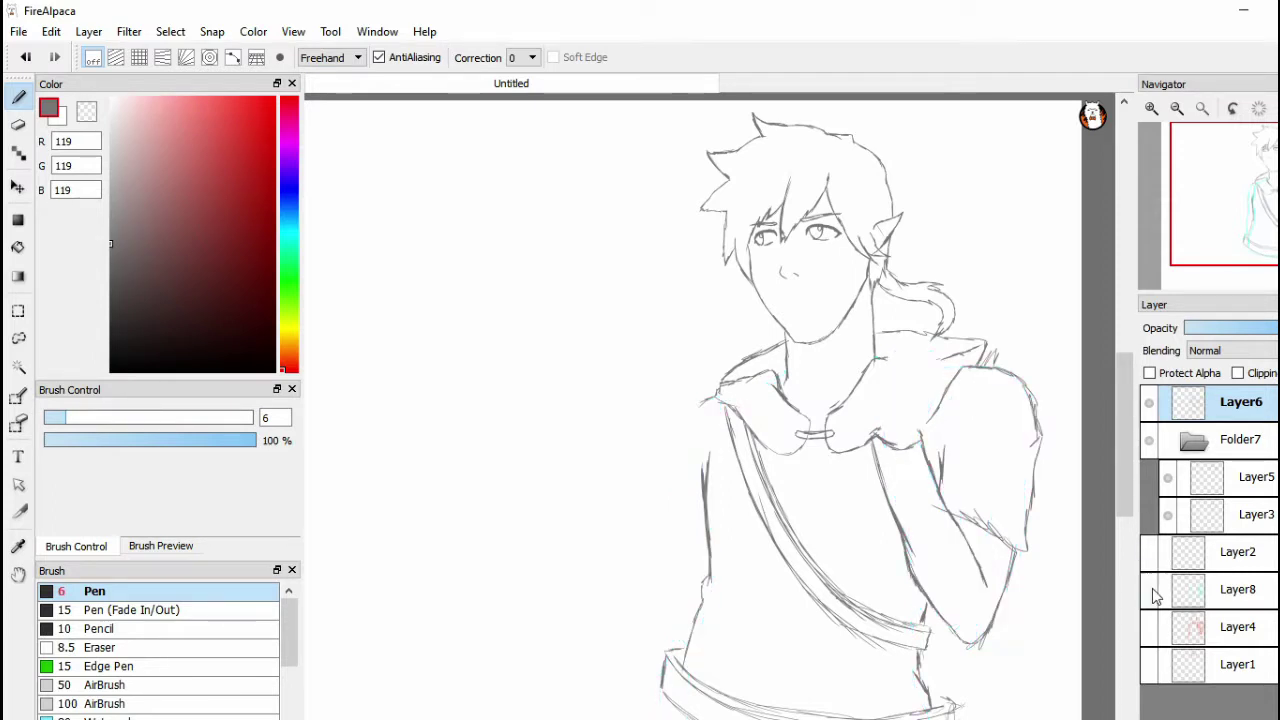
{"action": "left_click", "coordinate": [1150, 553]}
{"action": "left_click", "coordinate": [1152, 555]}
{"action": "left_click", "coordinate": [1149, 588]}
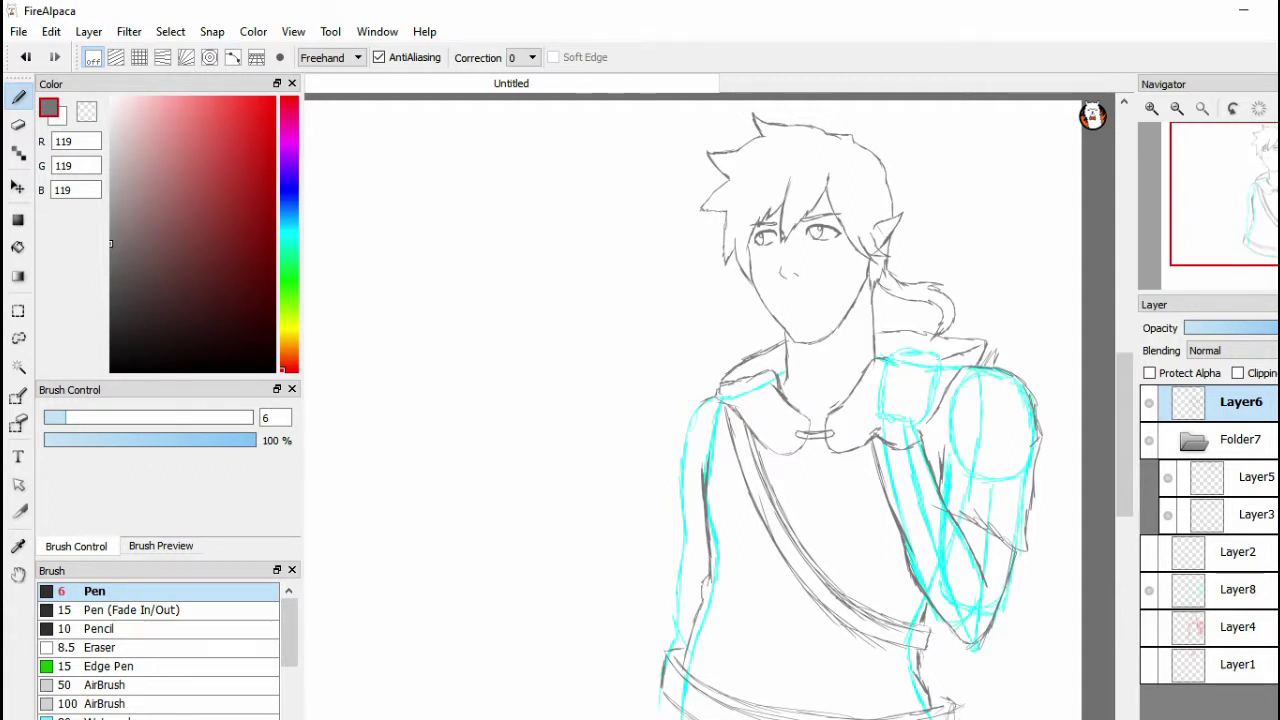
Erase the grey elbow tip and the strap's end from Layer6, and redraw the pointed elbow in the guide's cyan on Layer8
{"action": "key", "text": "e"}
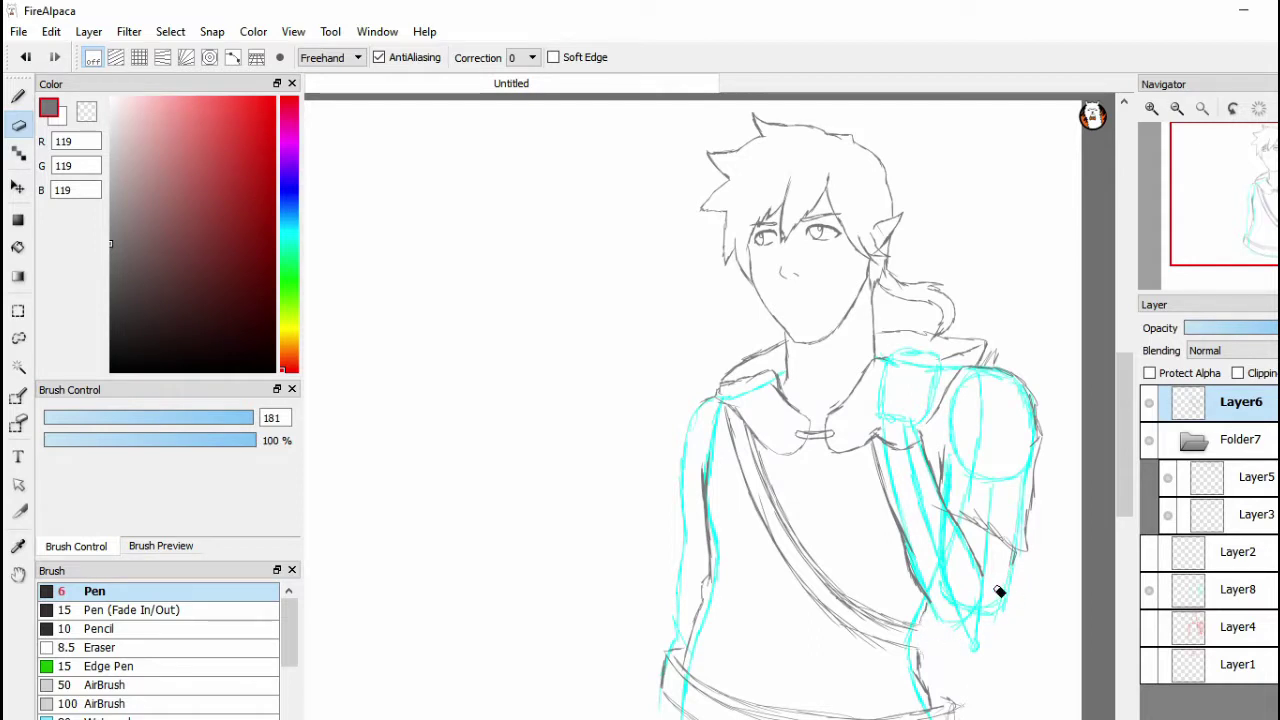
{"action": "left_click", "coordinate": [18, 96]}
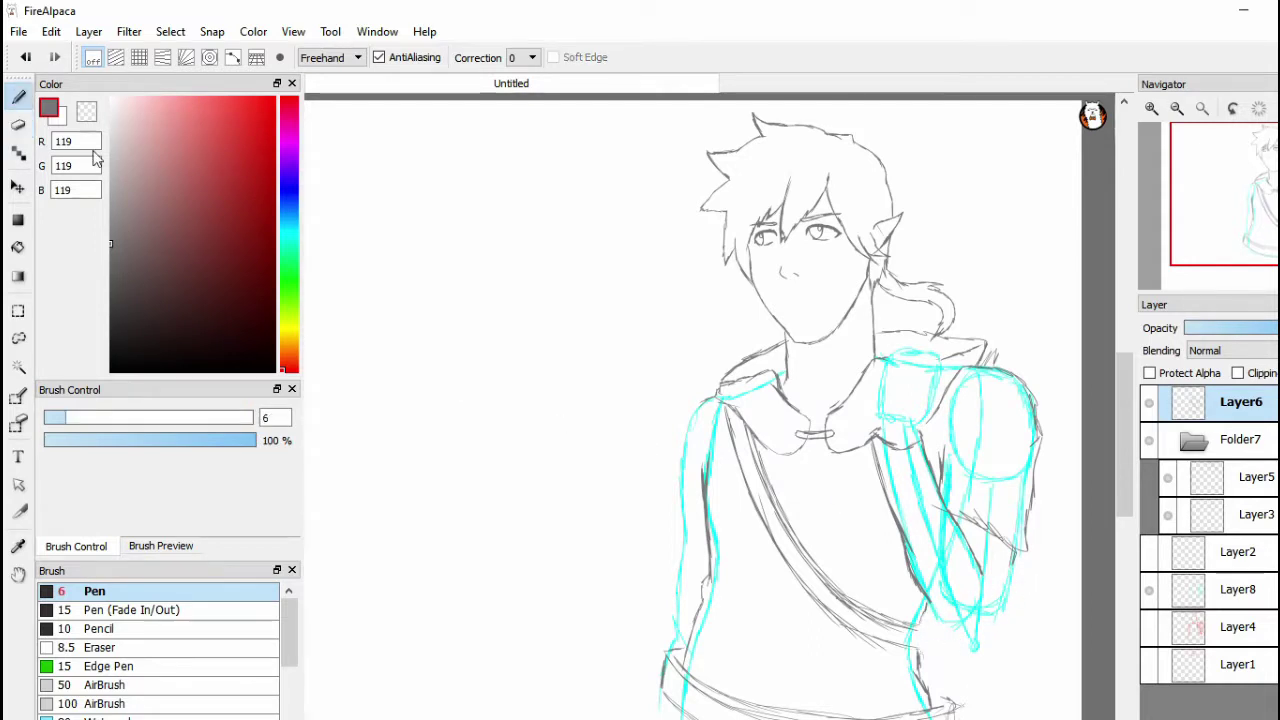
{"action": "left_click", "coordinate": [1215, 595]}
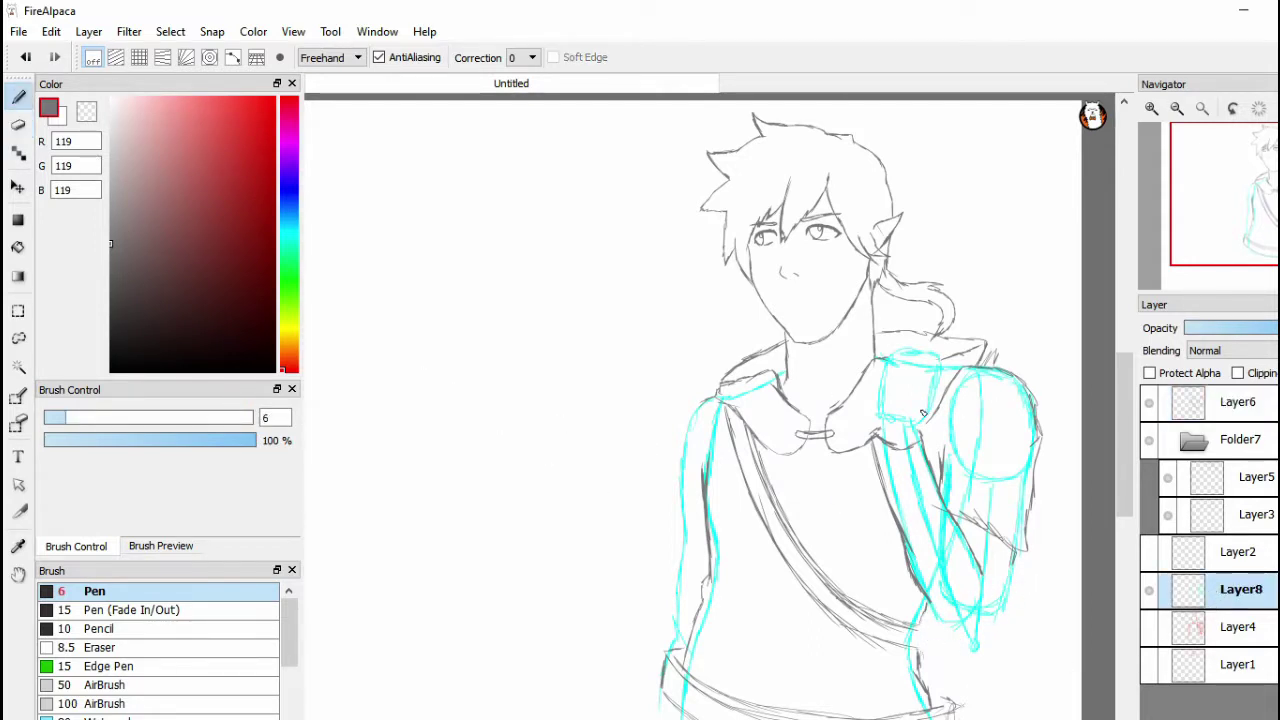
{"action": "left_click", "coordinate": [953, 440], "text": "alt"}
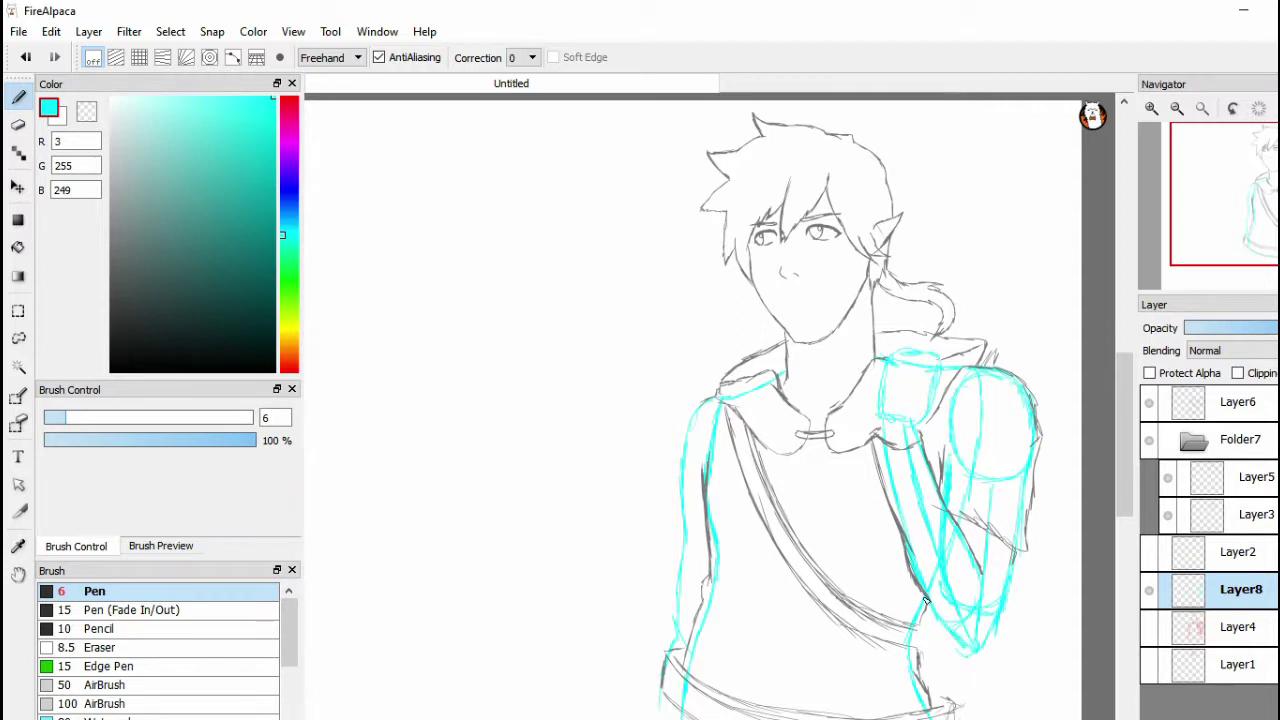
Pick grey from the line art and redraw the bent arm's elbow on Layer6, checking it with the Layer8 guide toggled
{"action": "left_click", "coordinate": [1226, 406]}
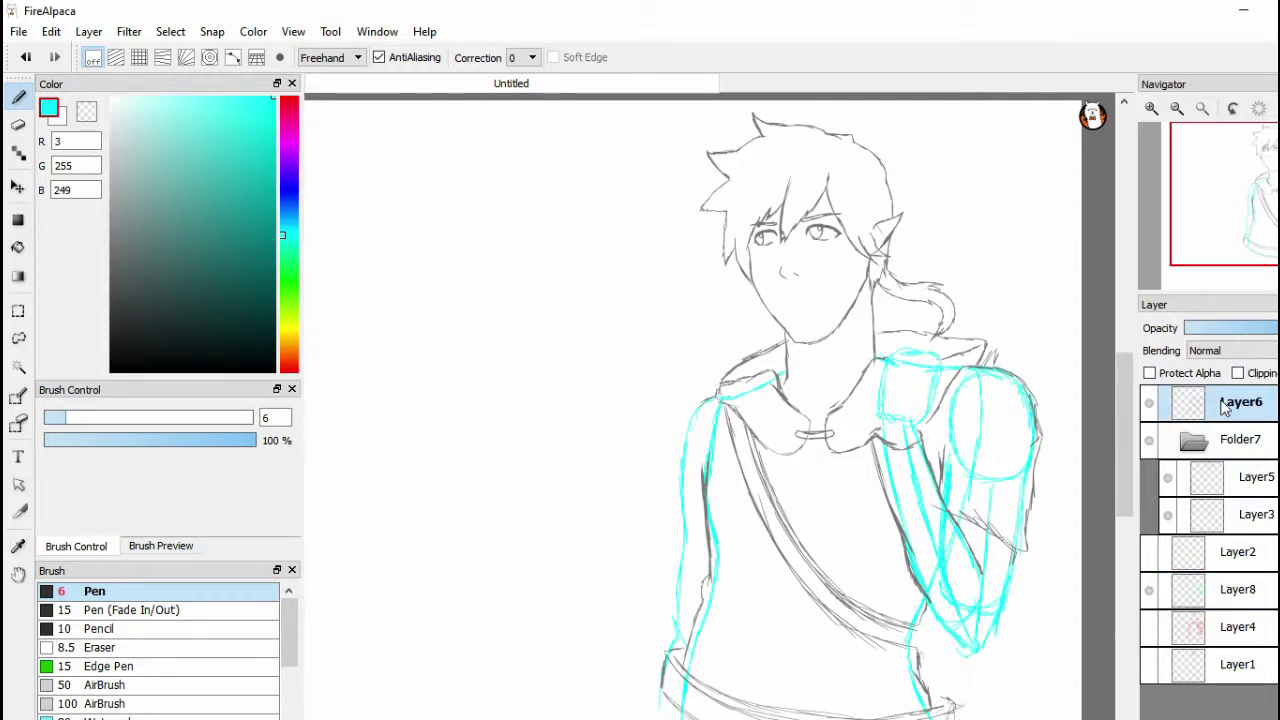
{"action": "left_click", "coordinate": [907, 512], "text": "alt"}
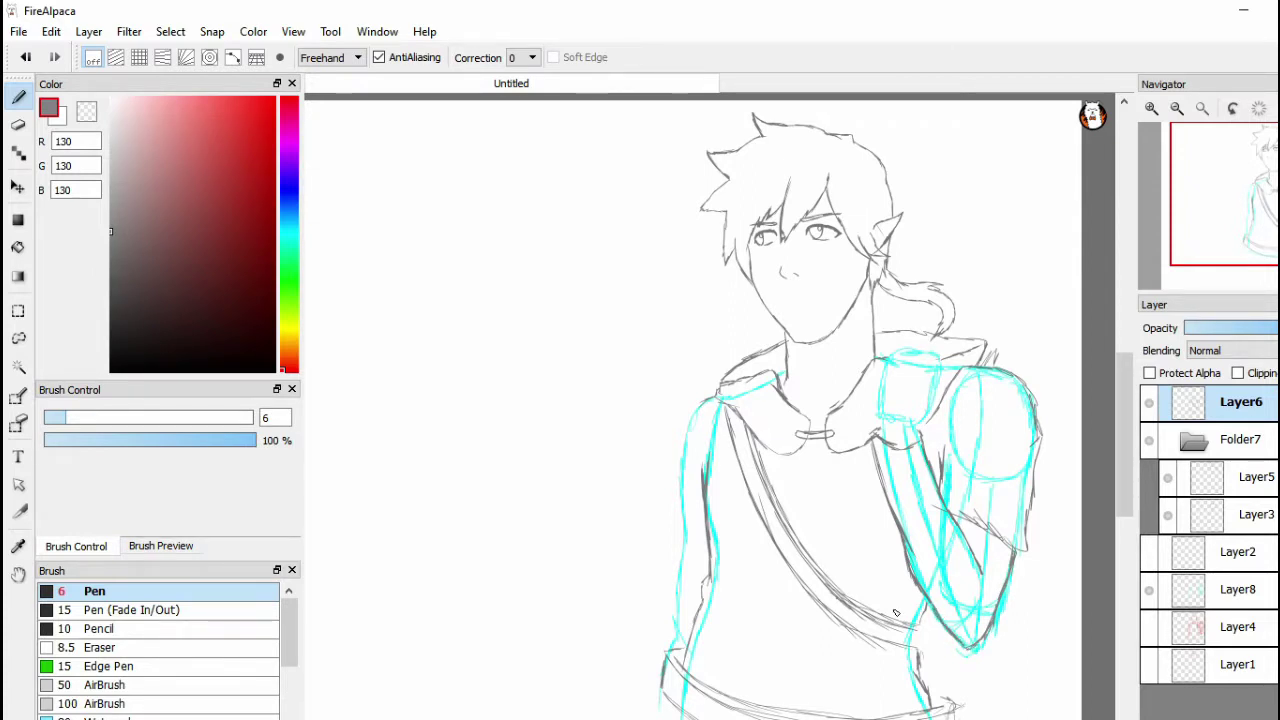
{"action": "left_click", "coordinate": [1149, 590]}
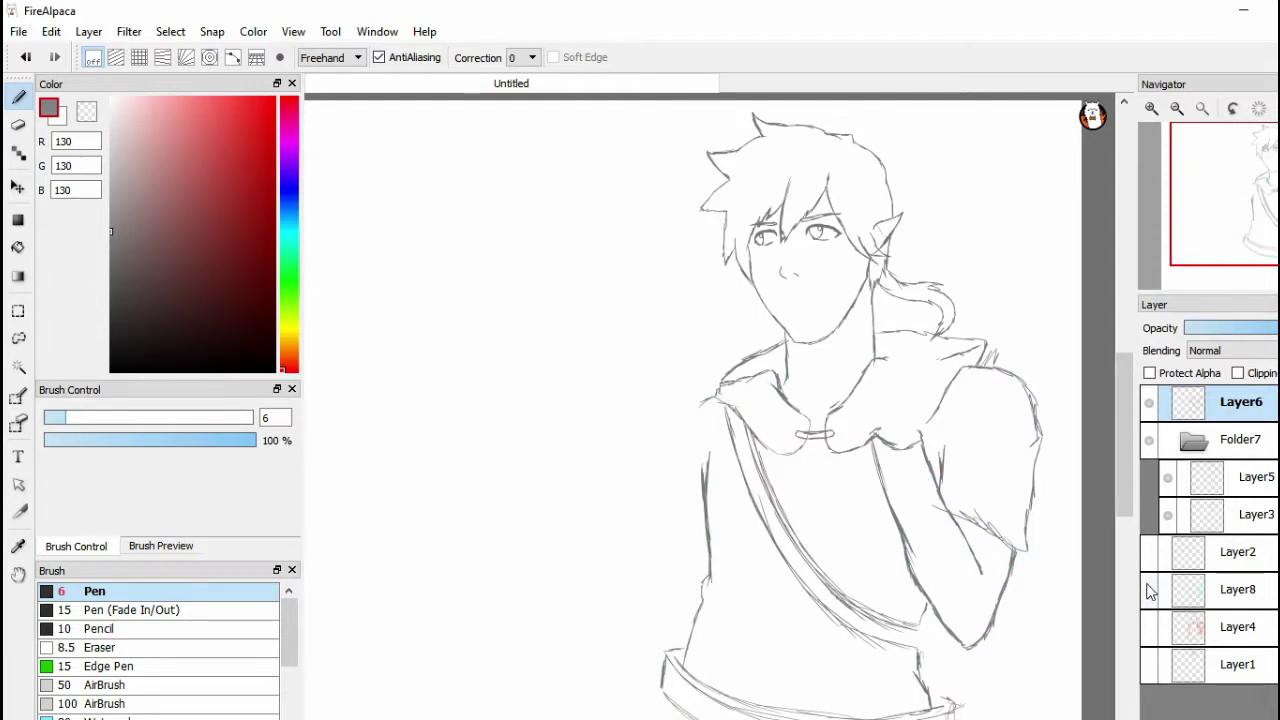
{"action": "left_click", "coordinate": [1149, 590]}
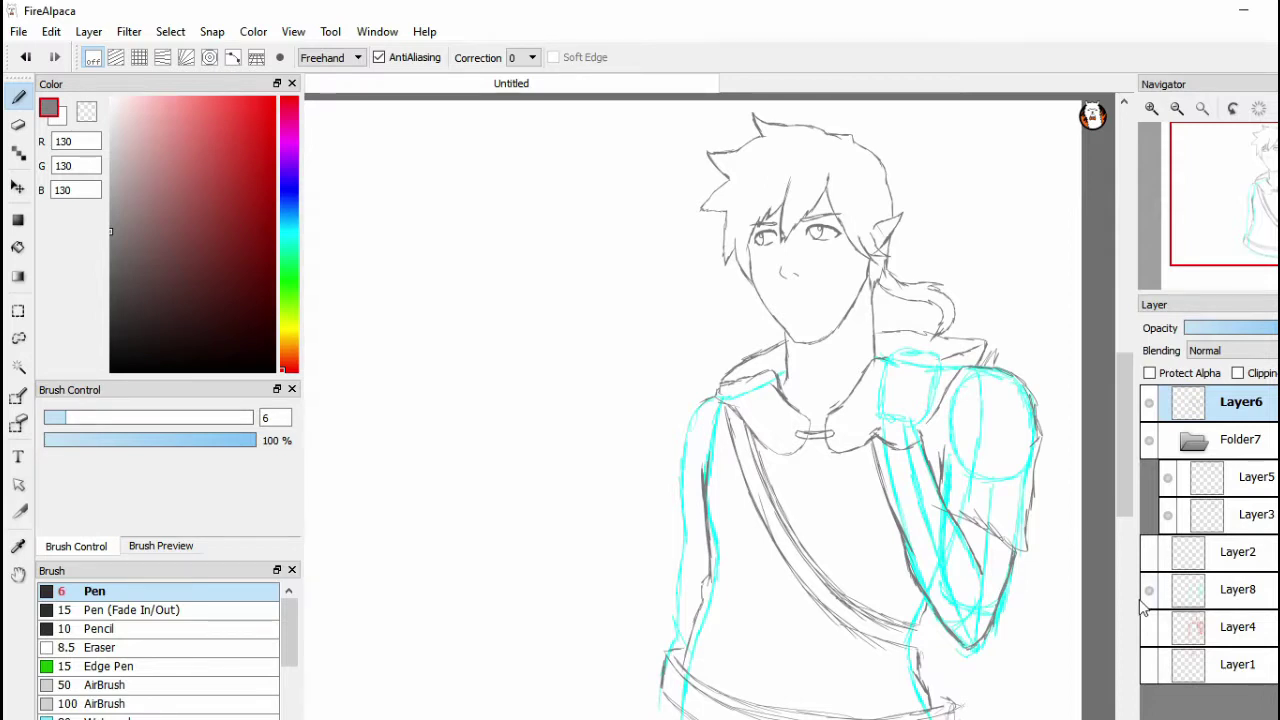
{"action": "left_click", "coordinate": [1149, 592]}
{"action": "left_click", "coordinate": [1149, 592]}
Sketch the hanging arm's short sleeve from the shoulder down to its cuff, and hide the Layer8 guide
{"action": "mouse_move", "coordinate": [726, 401]}
{"action": "left_mouse_down"}
{"action": "mouse_move", "coordinate": [698, 408]}
{"action": "mouse_move", "coordinate": [676, 443]}
{"action": "left_mouse_up"}
{"action": "mouse_move", "coordinate": [683, 486]}
{"action": "left_mouse_down"}
{"action": "mouse_move", "coordinate": [671, 531]}
{"action": "mouse_move", "coordinate": [714, 550]}
{"action": "left_mouse_up"}
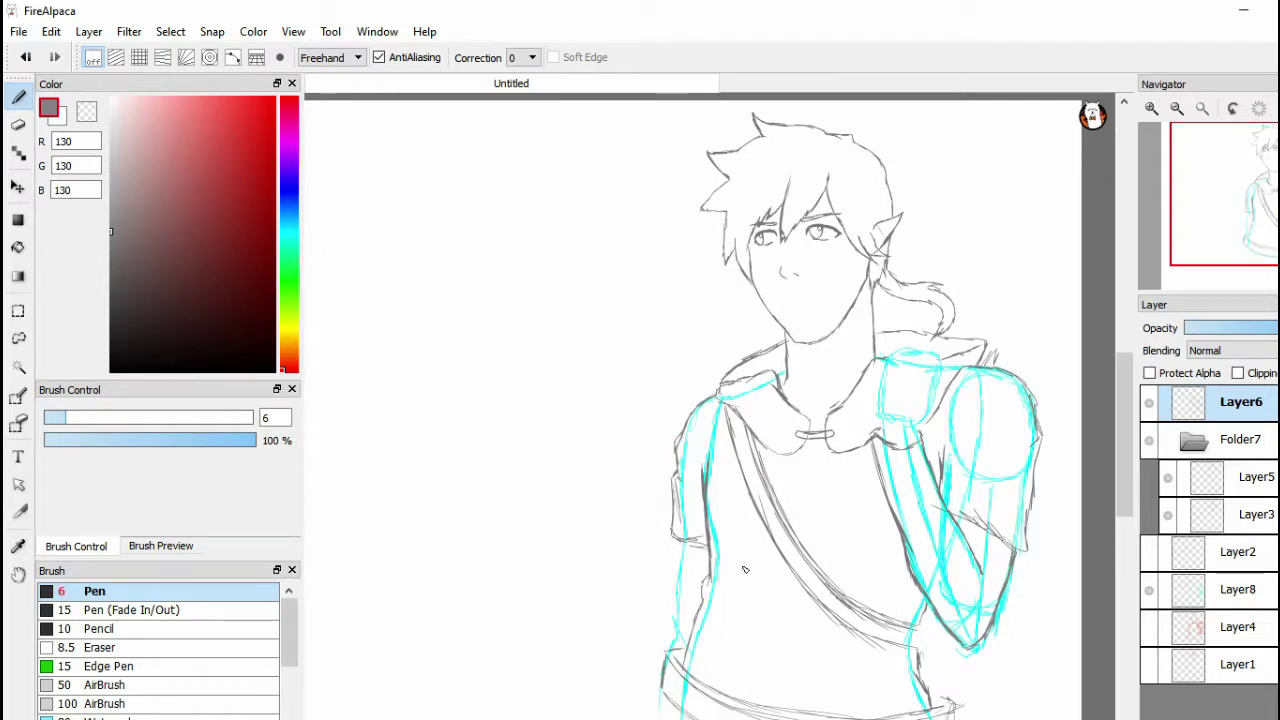
{"action": "left_click", "coordinate": [1149, 589]}
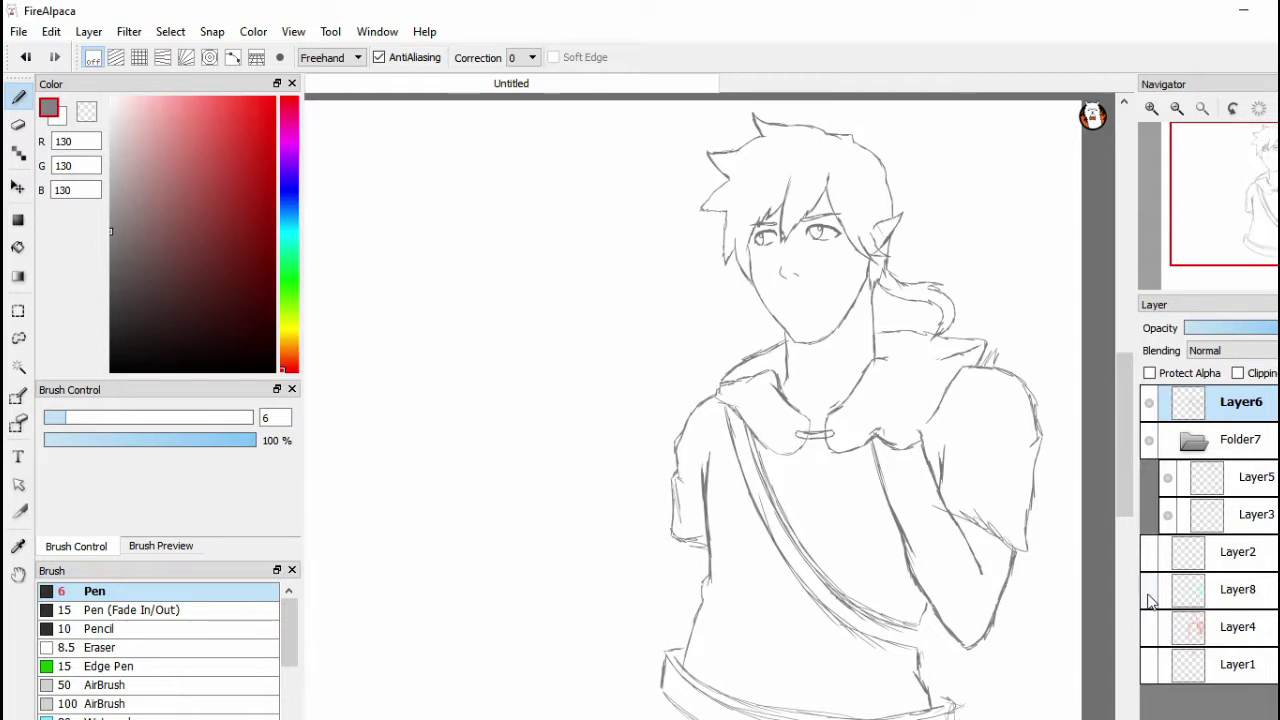
Show the Layer8 guide and outline the hanging arm's outer edge from the sleeve cuff down to the waistband
{"action": "left_click", "coordinate": [1149, 595]}
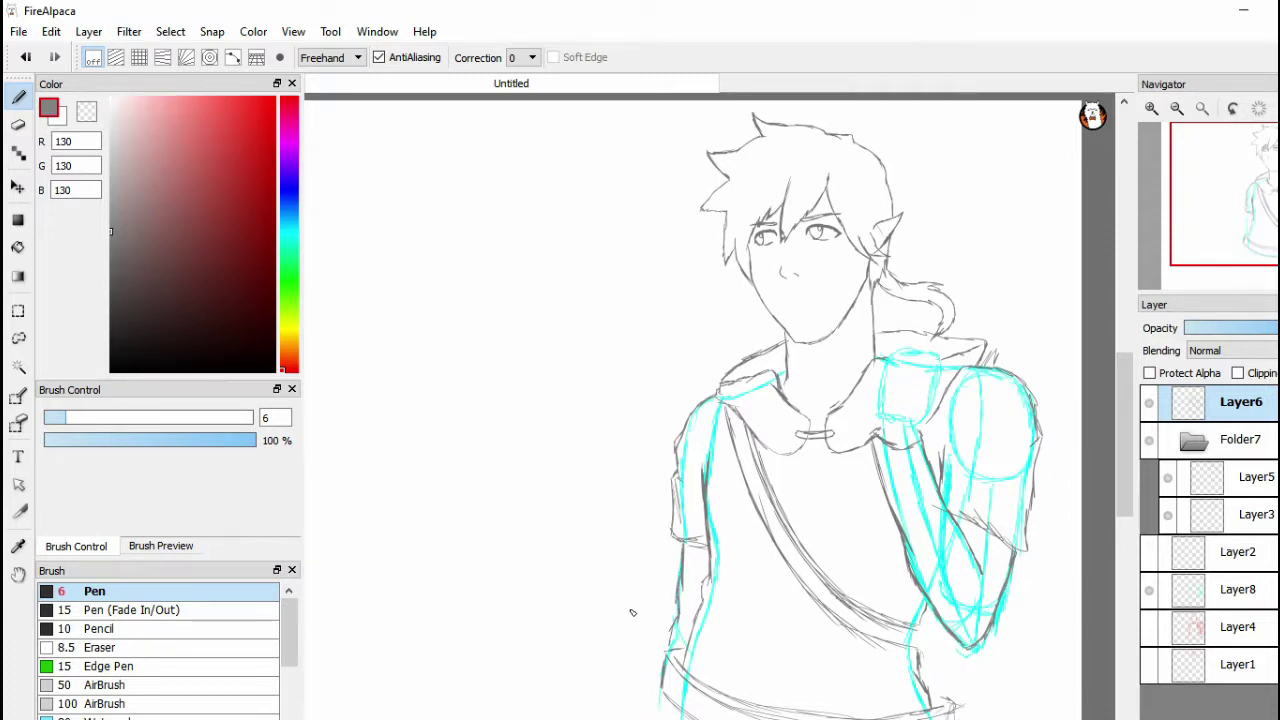
{"action": "left_click", "coordinate": [1150, 590]}
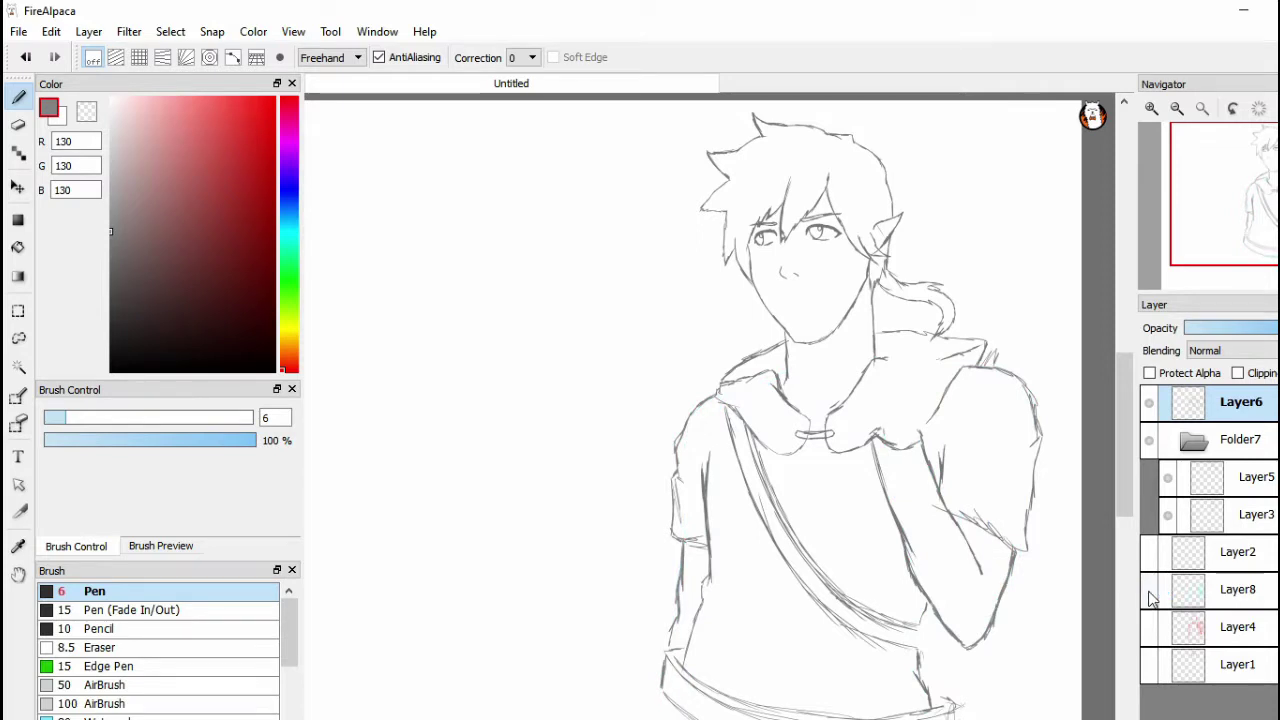
{"action": "left_click", "coordinate": [1150, 592]}
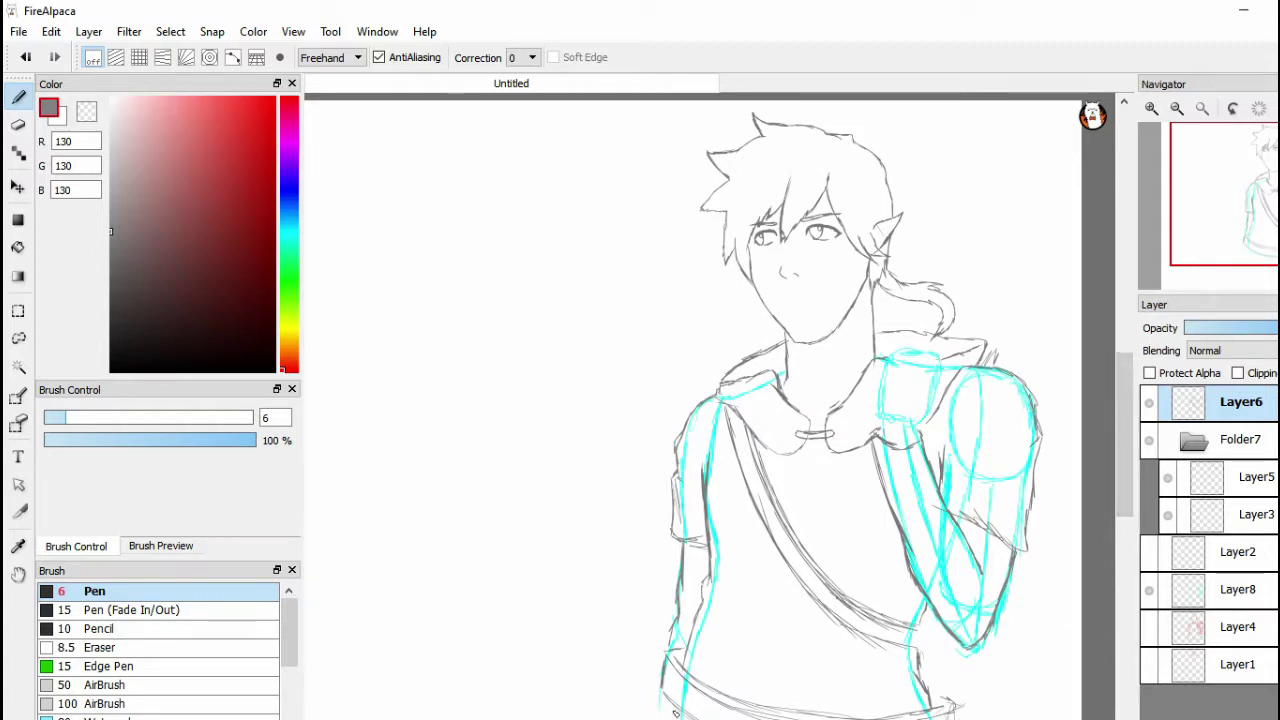
Sketch the raised hand in grey over the guide with its two sides and curled fingers, and hide Layer8
{"action": "scroll", "coordinate": [801, 690], "scroll_direction": "up", "scroll_amount": 2}
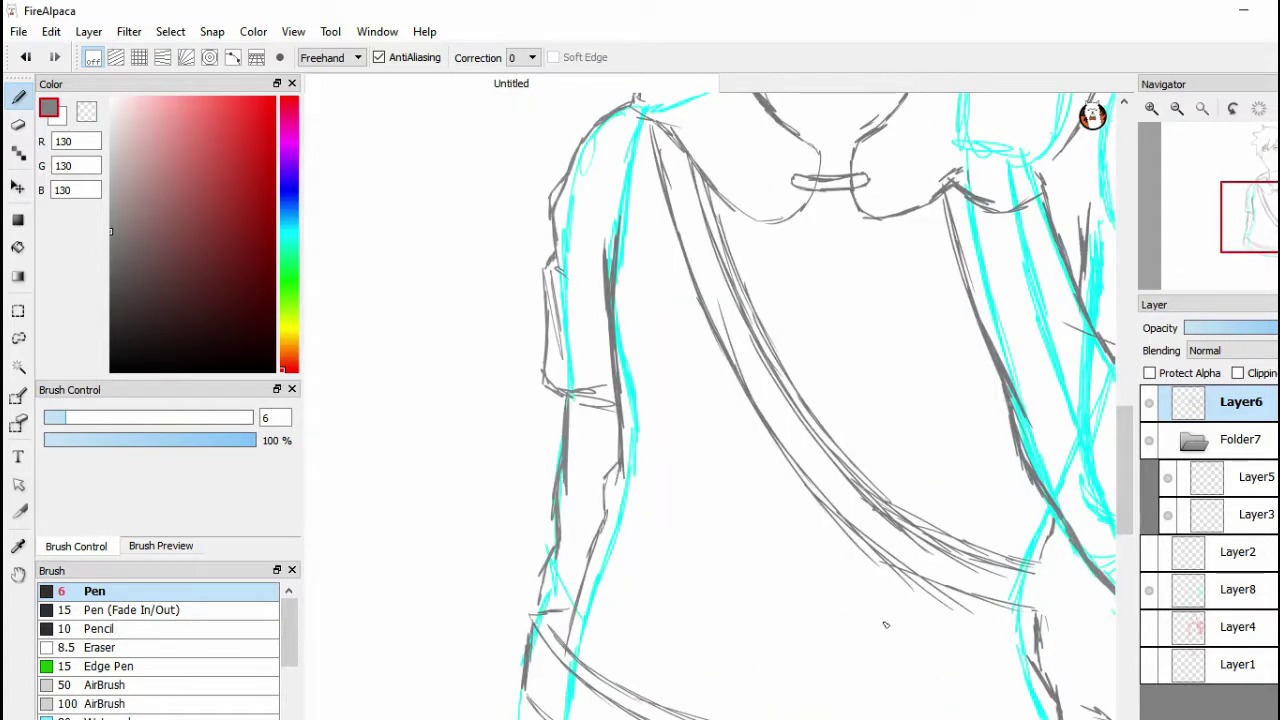
{"action": "left_click_drag", "start_coordinate": [893, 592], "coordinate": [631, 693]}
{"action": "scroll", "coordinate": [794, 254], "scroll_direction": "up", "scroll_amount": 1}
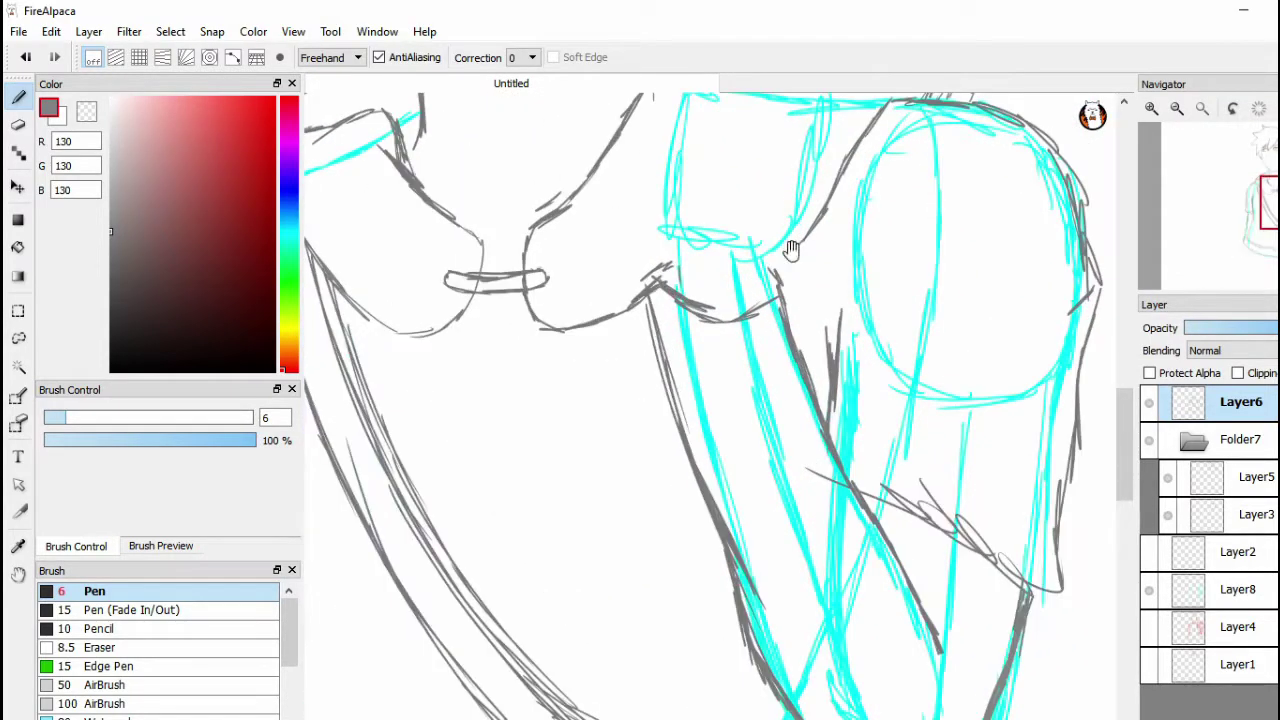
{"action": "left_click_drag", "start_coordinate": [793, 253], "coordinate": [757, 508]}
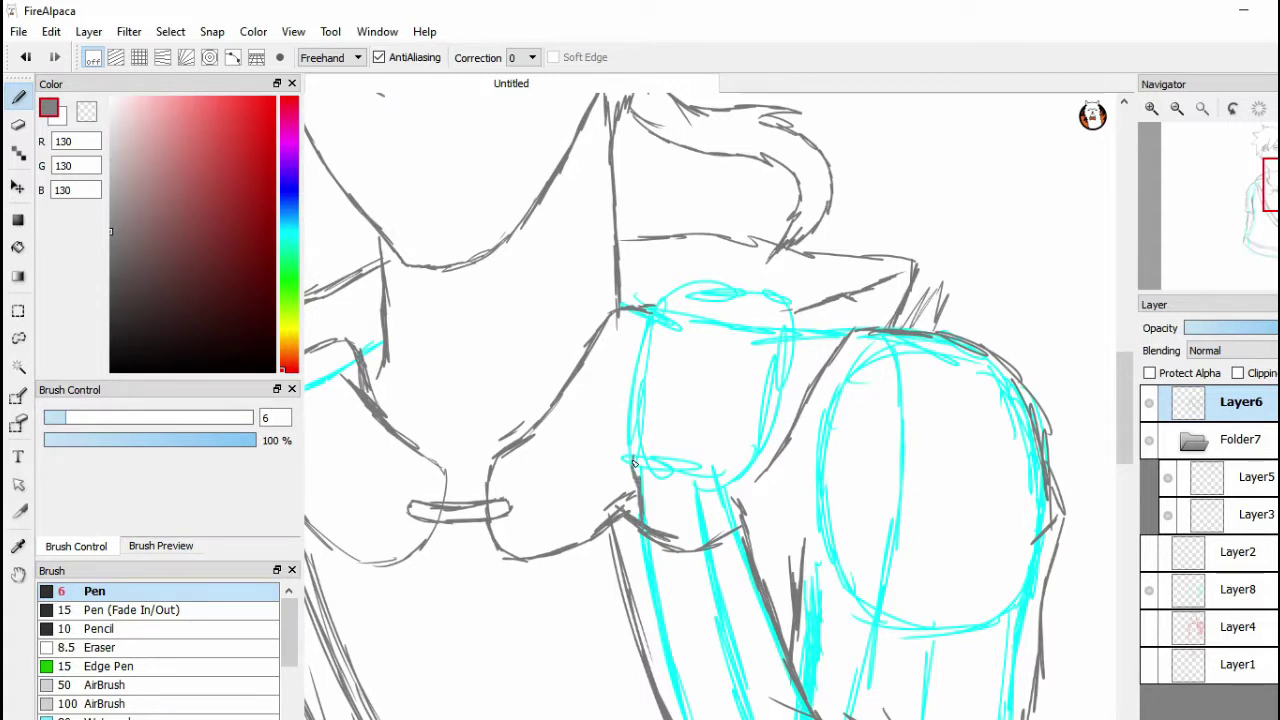
{"action": "left_click_drag", "start_coordinate": [631, 447], "coordinate": [633, 438]}
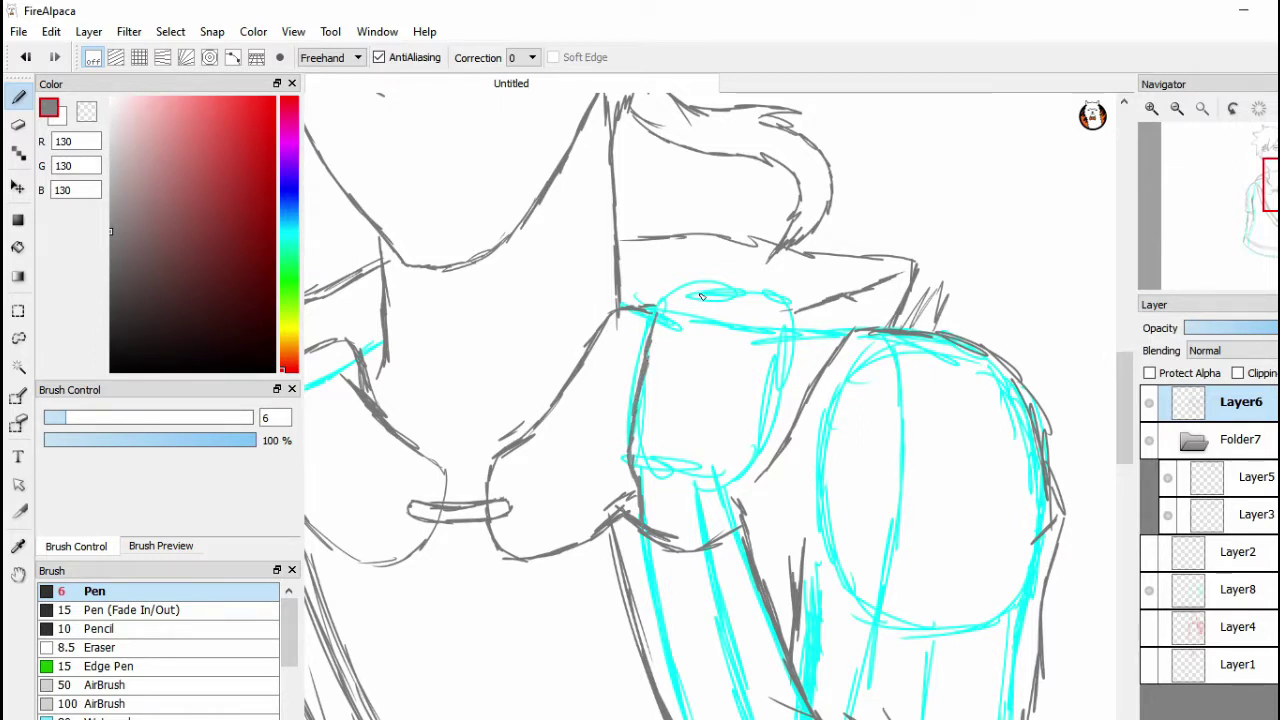
{"action": "mouse_move", "coordinate": [697, 303]}
{"action": "left_mouse_down"}
{"action": "mouse_move", "coordinate": [670, 272]}
{"action": "mouse_move", "coordinate": [650, 304]}
{"action": "mouse_move", "coordinate": [724, 264]}
{"action": "mouse_move", "coordinate": [726, 294]}
{"action": "mouse_move", "coordinate": [712, 255]}
{"action": "mouse_move", "coordinate": [722, 276]}
{"action": "mouse_move", "coordinate": [704, 254]}
{"action": "mouse_move", "coordinate": [674, 270]}
{"action": "left_mouse_up"}
{"action": "mouse_move", "coordinate": [762, 298]}
{"action": "left_mouse_down"}
{"action": "mouse_move", "coordinate": [752, 266]}
{"action": "mouse_move", "coordinate": [726, 268]}
{"action": "left_mouse_up"}
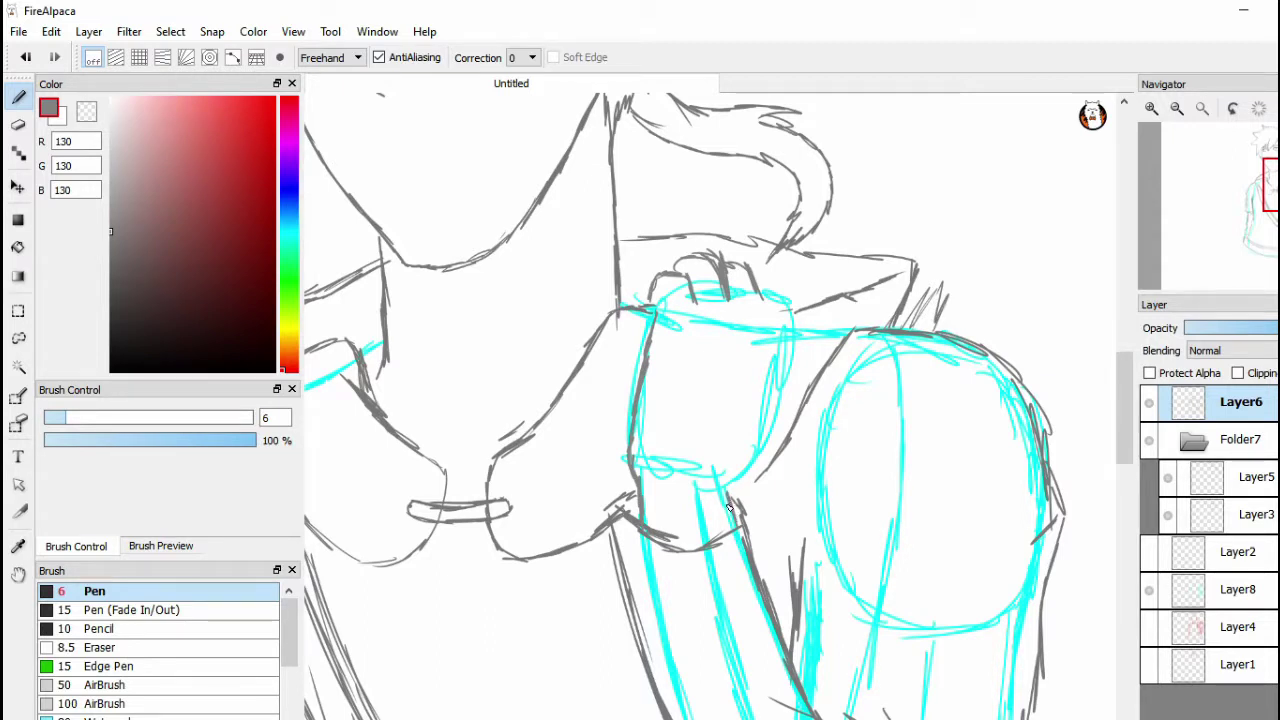
{"action": "mouse_move", "coordinate": [731, 484]}
{"action": "left_mouse_down"}
{"action": "mouse_move", "coordinate": [786, 376]}
{"action": "mouse_move", "coordinate": [790, 316]}
{"action": "mouse_move", "coordinate": [789, 335]}
{"action": "mouse_move", "coordinate": [768, 272]}
{"action": "left_mouse_up"}
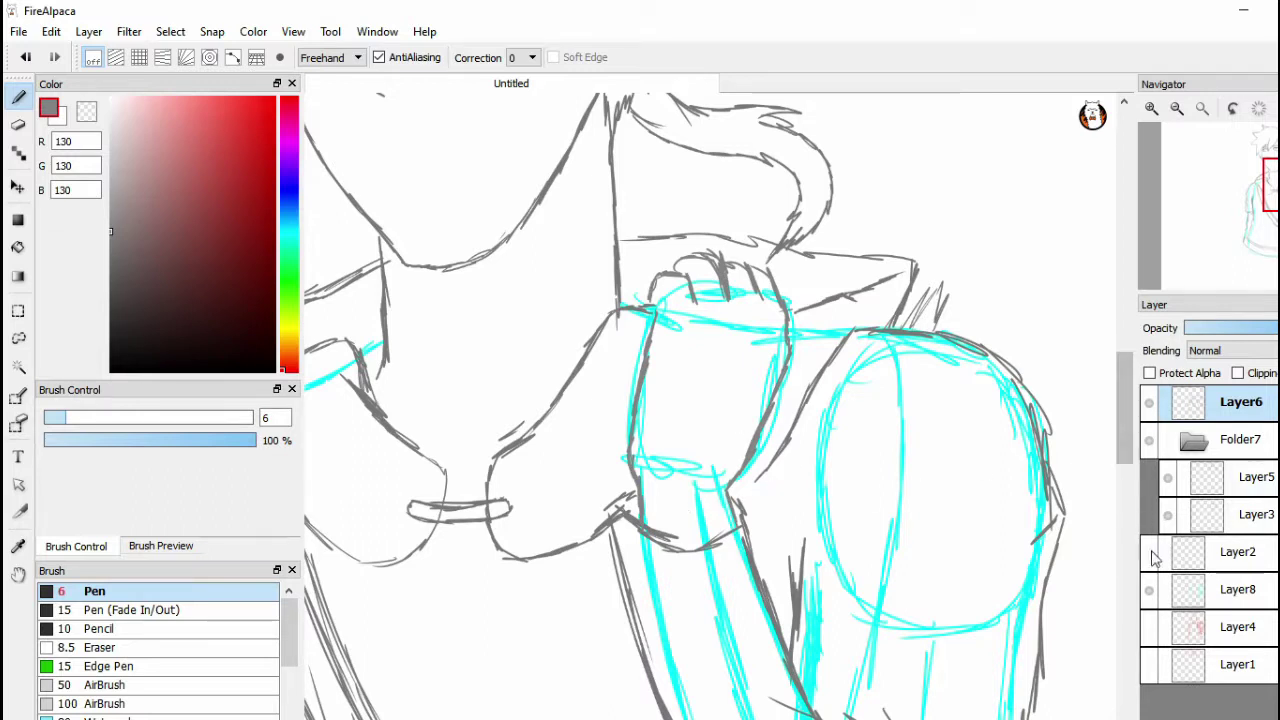
{"action": "left_click", "coordinate": [1149, 590]}
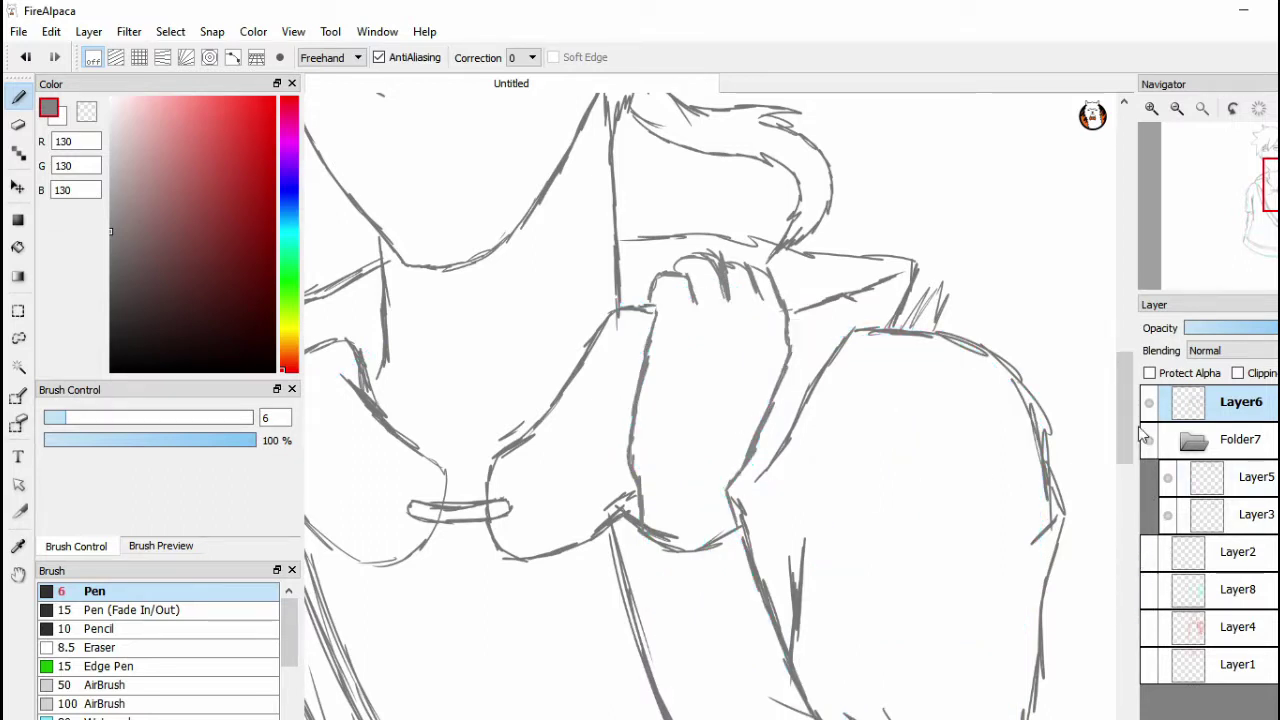
{"action": "mouse_move", "coordinate": [1127, 426]}
{"action": "left_mouse_down"}
{"action": "mouse_move", "coordinate": [1124, 369]}
{"action": "mouse_move", "coordinate": [1114, 422]}
{"action": "left_mouse_up"}
{"action": "scroll", "coordinate": [1119, 429], "scroll_direction": "down", "scroll_amount": 2}
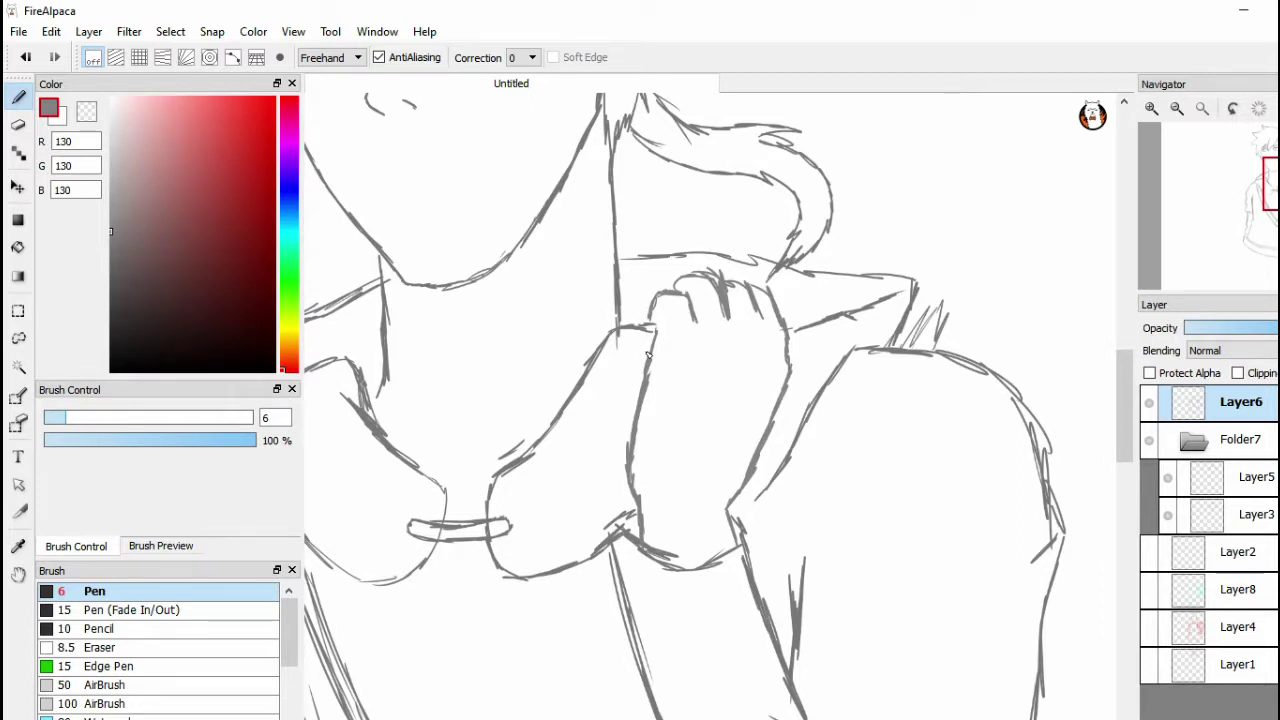
{"action": "mouse_move", "coordinate": [538, 345]}
{"action": "left_mouse_down"}
{"action": "mouse_move", "coordinate": [1040, 338]}
{"action": "mouse_move", "coordinate": [694, 337]}
{"action": "left_mouse_up"}
{"action": "left_click_drag", "start_coordinate": [1124, 395], "coordinate": [1121, 483]}
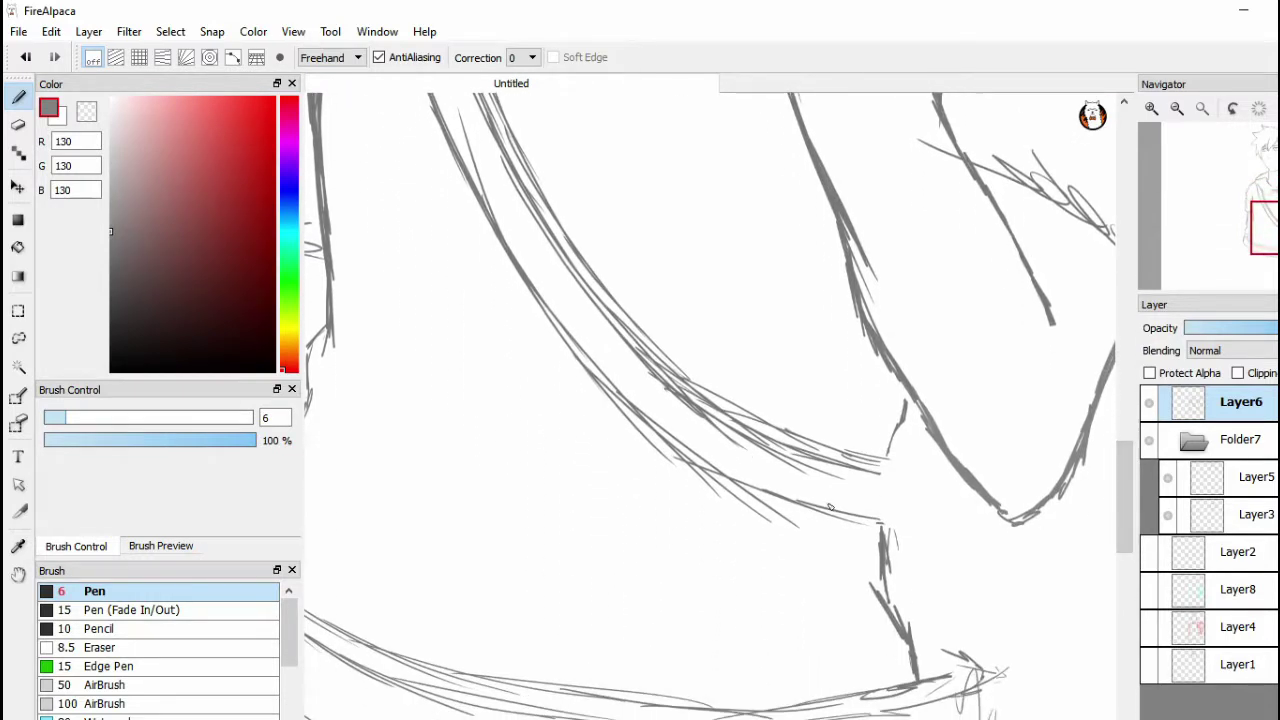
Extend the chest strap's lower end past the torso's side near the bent elbow and close it with a short edge
{"action": "left_click_drag", "start_coordinate": [842, 519], "coordinate": [918, 524]}
{"action": "left_click_drag", "start_coordinate": [848, 464], "coordinate": [948, 474]}
{"action": "left_click_drag", "start_coordinate": [892, 439], "coordinate": [928, 462]}
{"action": "mouse_move", "coordinate": [914, 448]}
{"action": "left_mouse_down"}
{"action": "mouse_move", "coordinate": [936, 470]}
{"action": "mouse_move", "coordinate": [932, 508]}
{"action": "left_mouse_up"}
{"action": "mouse_move", "coordinate": [938, 476]}
{"action": "left_mouse_down"}
{"action": "mouse_move", "coordinate": [925, 530]}
{"action": "mouse_move", "coordinate": [929, 513]}
{"action": "left_mouse_up"}
{"action": "left_click_drag", "start_coordinate": [900, 718], "coordinate": [766, 718]}
{"action": "scroll", "coordinate": [756, 406], "scroll_direction": "right", "scroll_amount": 8}
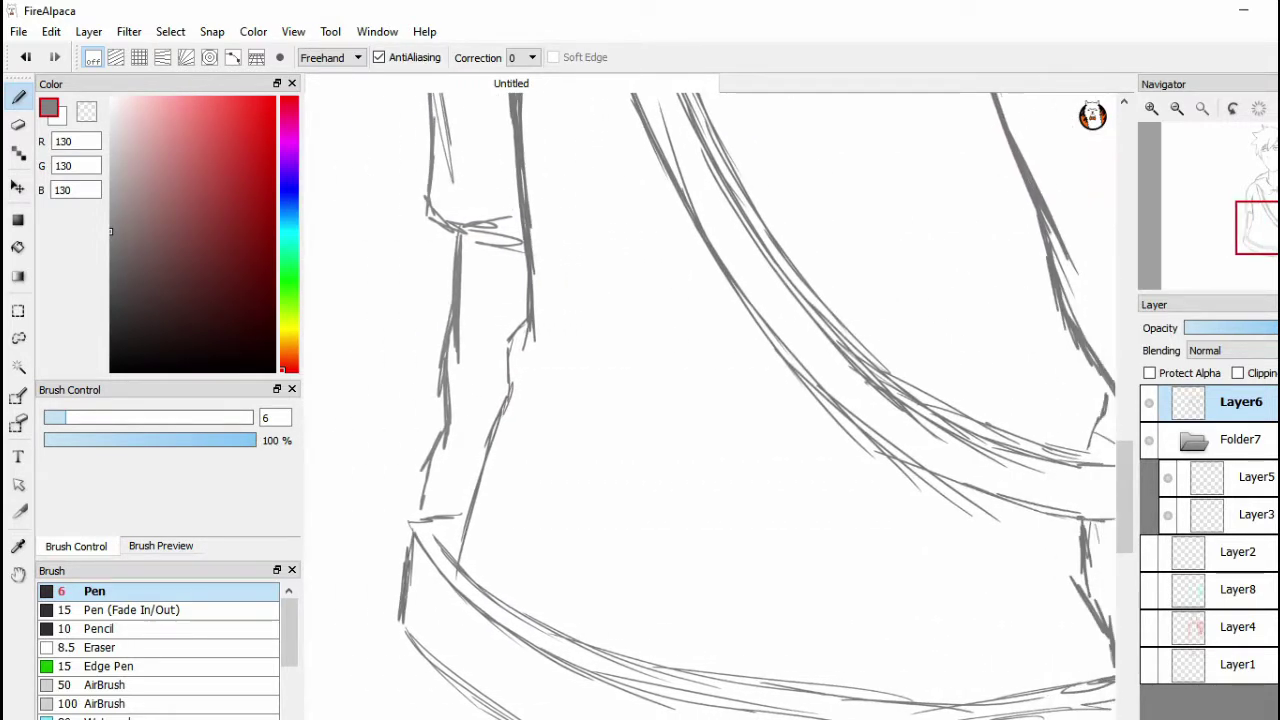
{"action": "scroll", "coordinate": [710, 406], "scroll_direction": "right", "scroll_amount": 3}
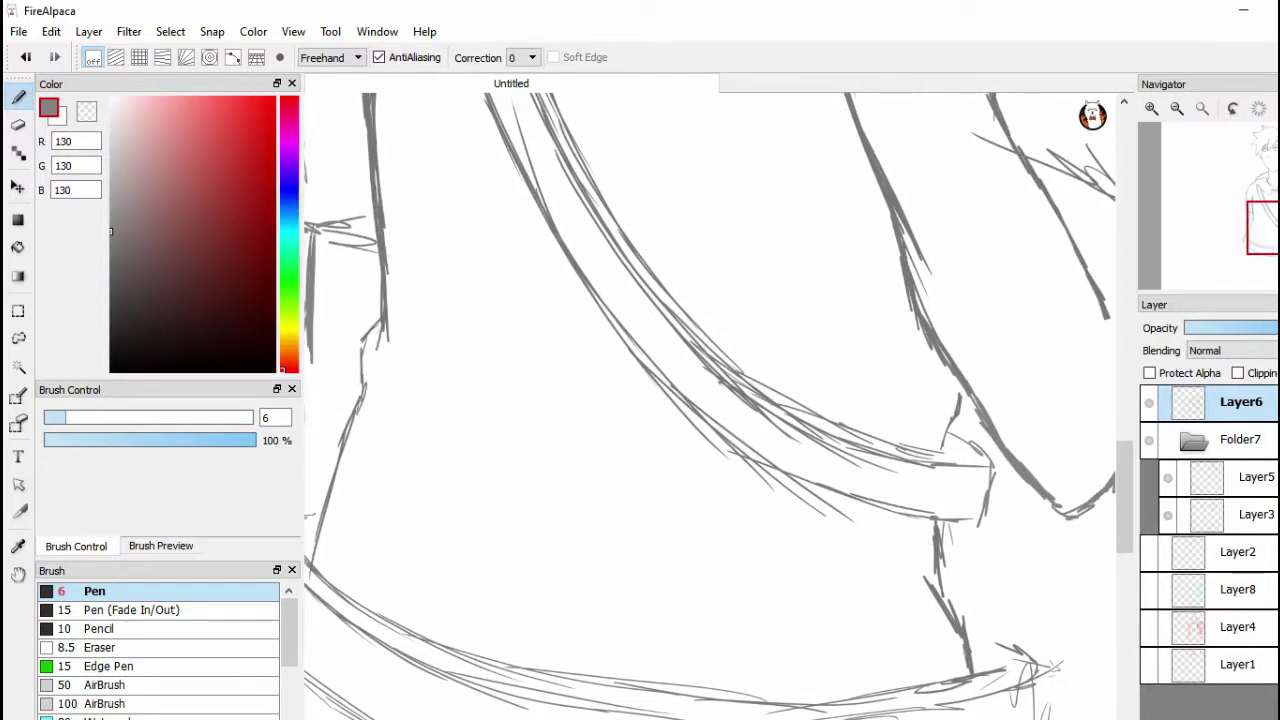
{"action": "scroll", "coordinate": [827, 569], "scroll_direction": "down", "scroll_amount": 5}
{"action": "left_click_drag", "start_coordinate": [846, 500], "coordinate": [823, 537]}
{"action": "scroll", "coordinate": [818, 510], "scroll_direction": "up", "scroll_amount": 4}
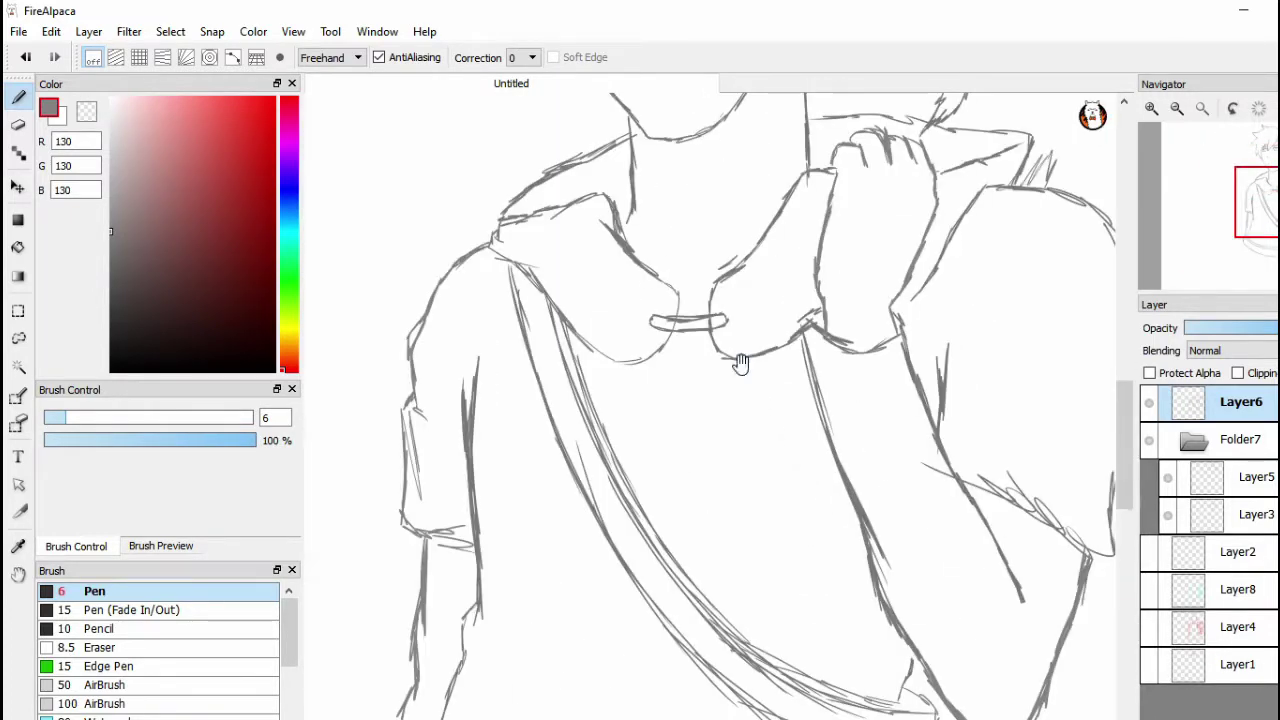
{"action": "scroll", "coordinate": [738, 377], "scroll_direction": "up", "scroll_amount": 5}
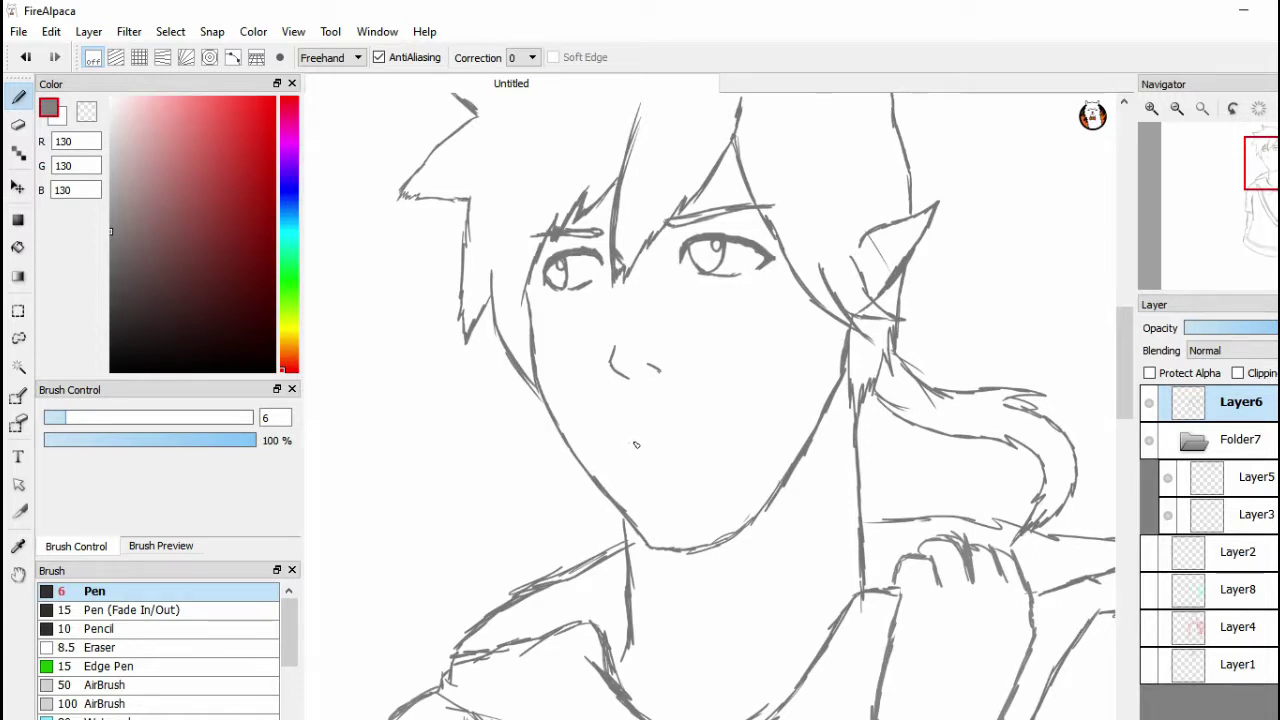
{"action": "left_click_drag", "start_coordinate": [626, 441], "coordinate": [723, 453]}
{"action": "key", "text": "ctrl+z"}
{"action": "key", "text": "ctrl+z"}
{"action": "mouse_move", "coordinate": [627, 441]}
{"action": "left_mouse_down"}
{"action": "mouse_move", "coordinate": [719, 443]}
{"action": "mouse_move", "coordinate": [643, 445]}
{"action": "left_mouse_up"}
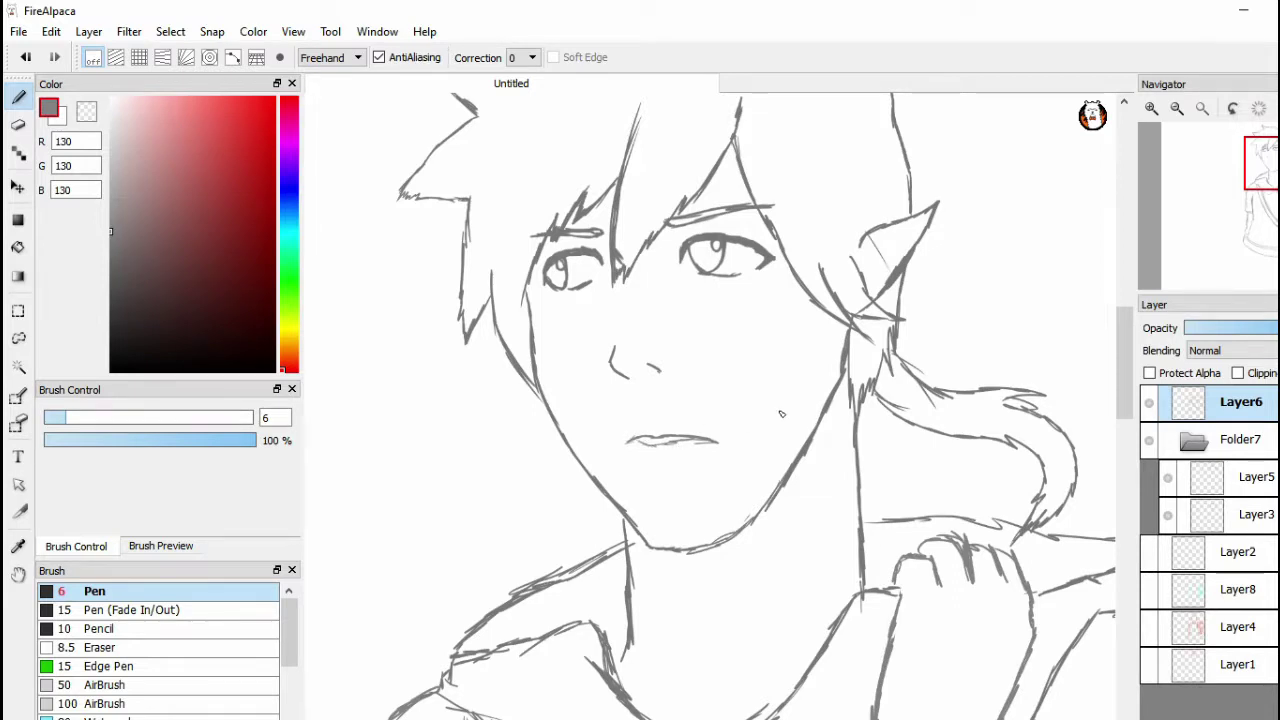
{"action": "key", "text": "ctrl+z"}
{"action": "key", "text": "ctrl+z"}
{"action": "key", "text": "ctrl+z"}
{"action": "key", "text": "ctrl+z"}
{"action": "key", "text": "ctrl+z"}
{"action": "key", "text": "ctrl+z"}
Sketch a closed mouth below the nose, slanting down toward the pointed-ear side of the face
{"action": "left_click_drag", "start_coordinate": [620, 437], "coordinate": [714, 452]}
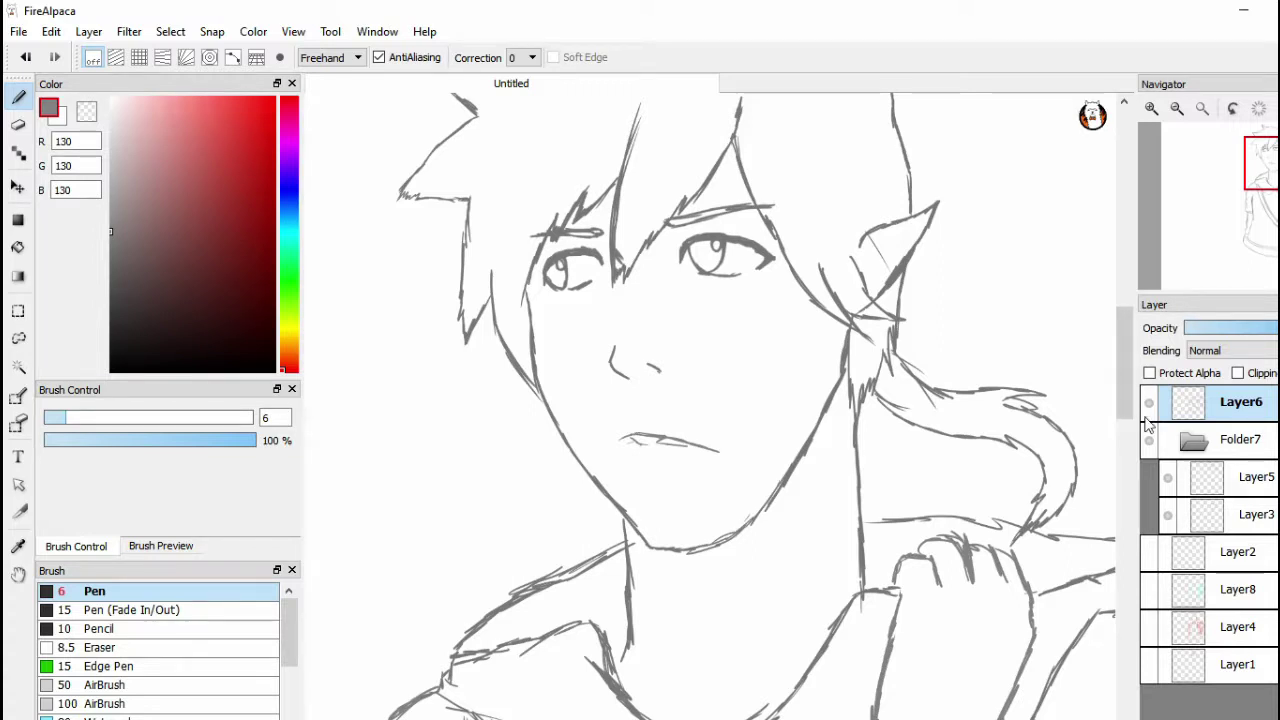
Sketch a V-shaped neck opening below the collar clasp, narrowing into a short tapered placket crossed by two small bands
{"action": "left_click_drag", "start_coordinate": [1126, 395], "coordinate": [1112, 437]}
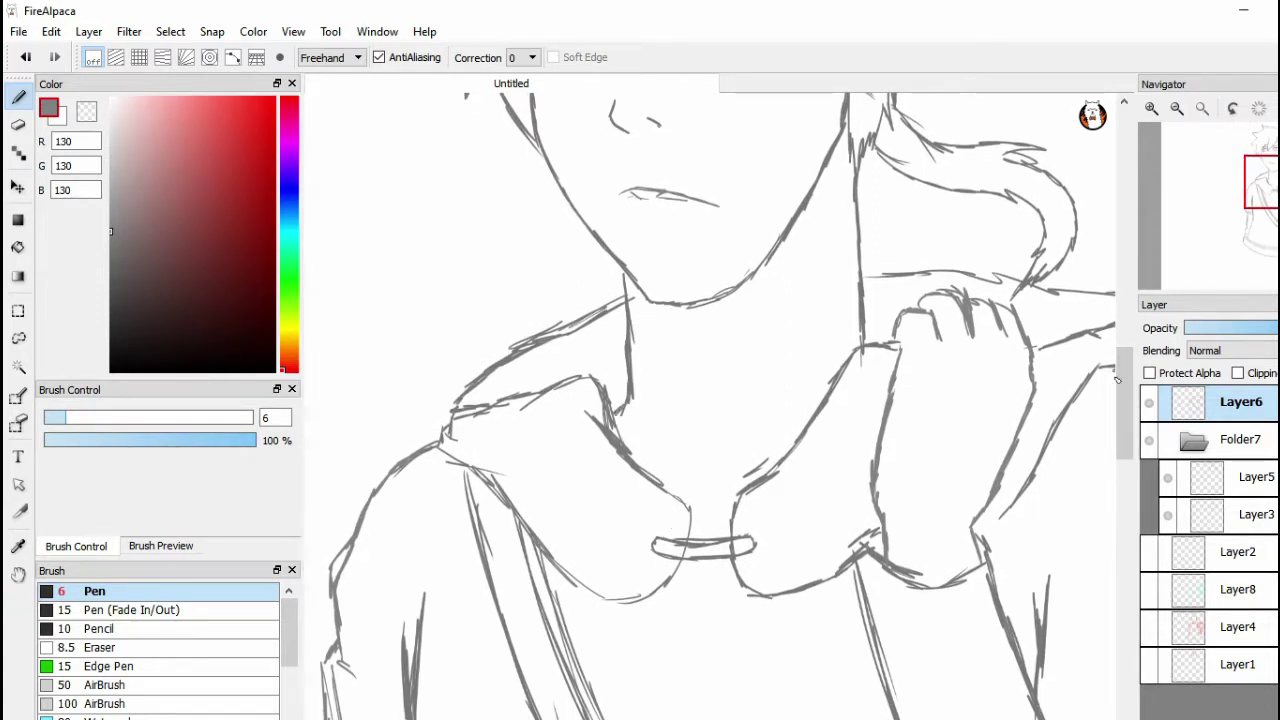
{"action": "left_click_drag", "start_coordinate": [1124, 383], "coordinate": [1124, 426]}
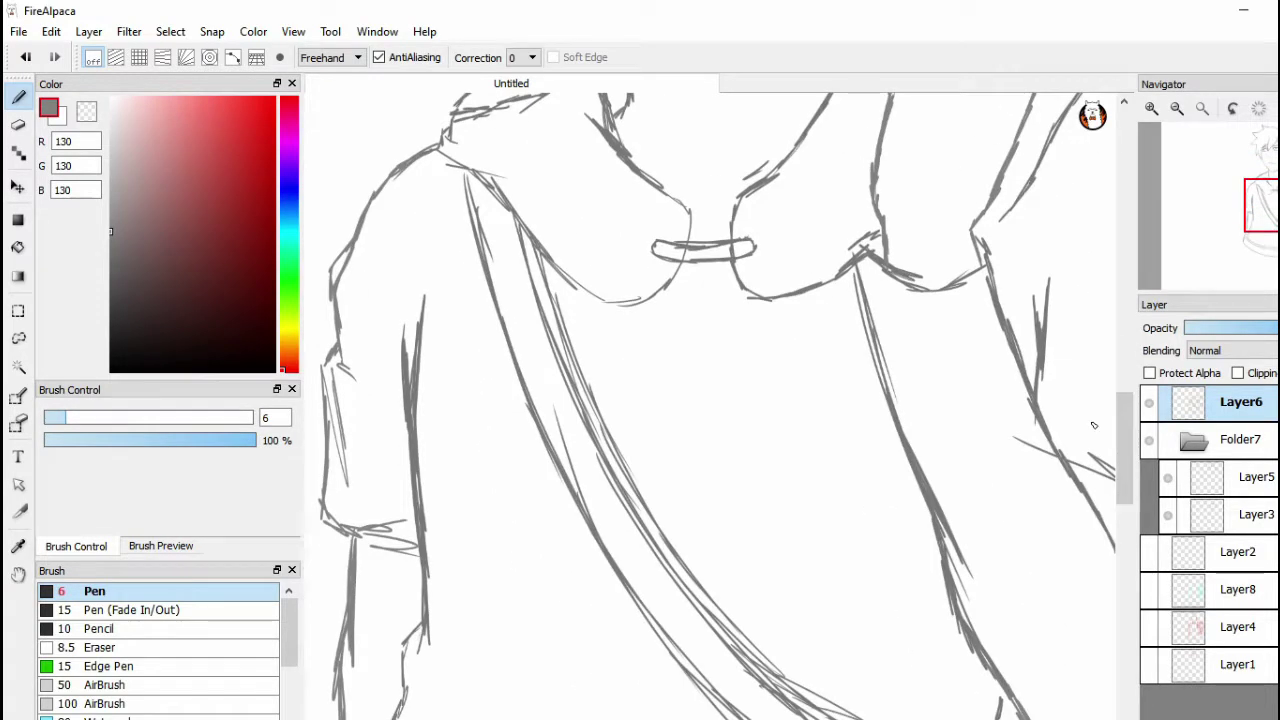
{"action": "left_click_drag", "start_coordinate": [779, 299], "coordinate": [753, 331]}
{"action": "left_click_drag", "start_coordinate": [640, 306], "coordinate": [658, 334]}
{"action": "mouse_move", "coordinate": [778, 304]}
{"action": "left_mouse_down"}
{"action": "mouse_move", "coordinate": [729, 356]}
{"action": "mouse_move", "coordinate": [678, 348]}
{"action": "mouse_move", "coordinate": [697, 417]}
{"action": "left_mouse_up"}
{"action": "mouse_move", "coordinate": [729, 353]}
{"action": "left_mouse_down"}
{"action": "mouse_move", "coordinate": [715, 426]}
{"action": "mouse_move", "coordinate": [694, 427]}
{"action": "mouse_move", "coordinate": [681, 367]}
{"action": "mouse_move", "coordinate": [680, 406]}
{"action": "mouse_move", "coordinate": [712, 416]}
{"action": "mouse_move", "coordinate": [674, 397]}
{"action": "mouse_move", "coordinate": [734, 409]}
{"action": "mouse_move", "coordinate": [701, 387]}
{"action": "mouse_move", "coordinate": [746, 384]}
{"action": "mouse_move", "coordinate": [684, 374]}
{"action": "mouse_move", "coordinate": [742, 378]}
{"action": "left_mouse_up"}
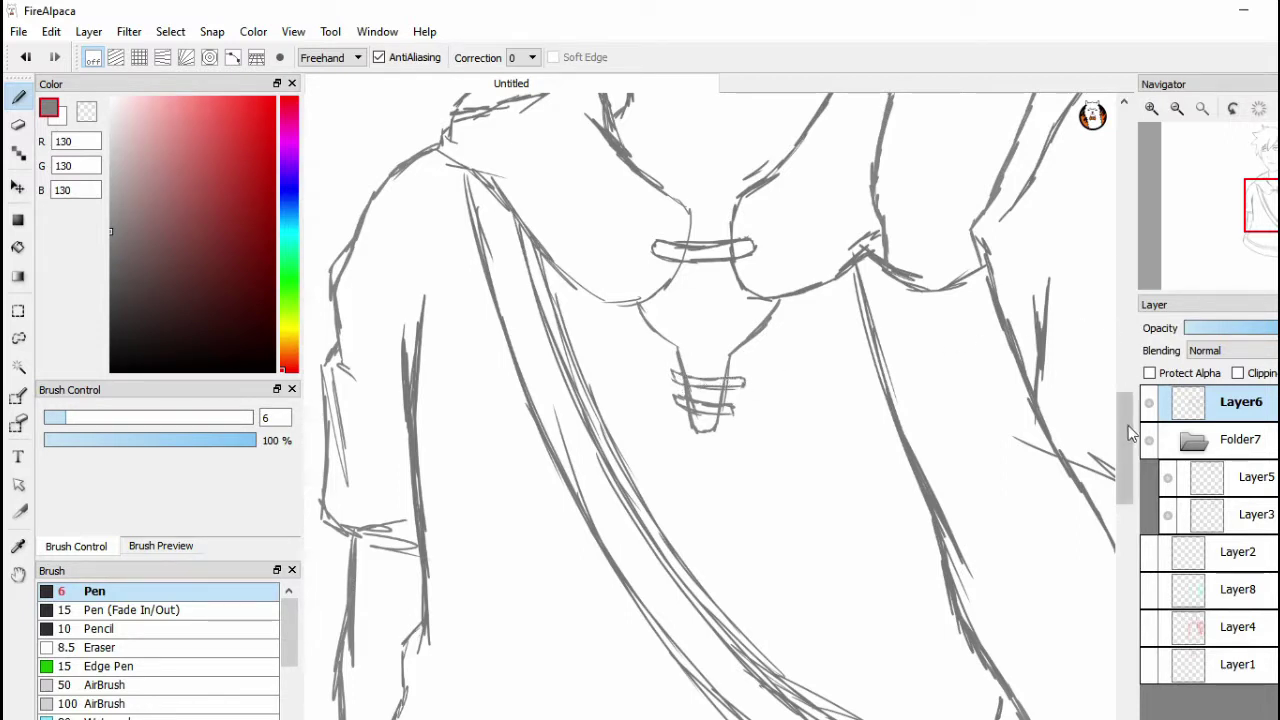
{"action": "mouse_move", "coordinate": [1126, 460]}
{"action": "left_mouse_down"}
{"action": "mouse_move", "coordinate": [1123, 362]}
{"action": "mouse_move", "coordinate": [1100, 566]}
{"action": "mouse_move", "coordinate": [1111, 380]}
{"action": "mouse_move", "coordinate": [1077, 511]}
{"action": "mouse_move", "coordinate": [1074, 451]}
{"action": "mouse_move", "coordinate": [1076, 476]}
{"action": "left_mouse_up"}
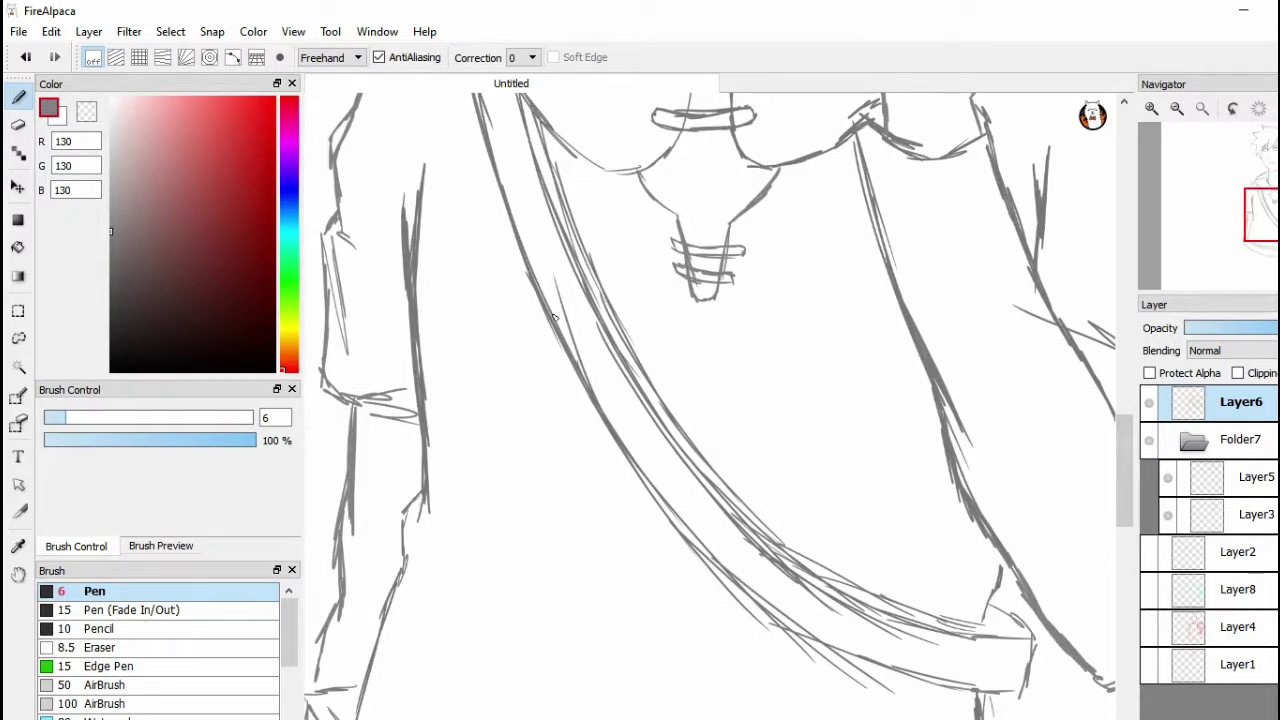
{"action": "left_click_drag", "start_coordinate": [505, 405], "coordinate": [556, 352]}
{"action": "left_click_drag", "start_coordinate": [478, 427], "coordinate": [535, 370]}
{"action": "mouse_move", "coordinate": [440, 470]}
{"action": "left_mouse_down"}
{"action": "mouse_move", "coordinate": [523, 380]}
{"action": "mouse_move", "coordinate": [454, 451]}
{"action": "mouse_move", "coordinate": [464, 439]}
{"action": "left_mouse_up"}
{"action": "key", "text": "ctrl+z"}
{"action": "key", "text": "ctrl+z"}
{"action": "key", "text": "ctrl+z"}
{"action": "key", "text": "ctrl+z"}
{"action": "key", "text": "ctrl+z"}
{"action": "left_click_drag", "start_coordinate": [560, 341], "coordinate": [466, 406]}
{"action": "key", "text": "ctrl+z"}
{"action": "key", "text": "ctrl+z"}
Sketch a second narrow strap from the hanging arm up to the chest strap, ending in a loop wrapped around it
{"action": "left_click_drag", "start_coordinate": [557, 338], "coordinate": [410, 455]}
{"action": "mouse_move", "coordinate": [577, 380]}
{"action": "left_mouse_down"}
{"action": "mouse_move", "coordinate": [496, 424]}
{"action": "mouse_move", "coordinate": [410, 502]}
{"action": "mouse_move", "coordinate": [400, 462]}
{"action": "mouse_move", "coordinate": [417, 452]}
{"action": "left_mouse_up"}
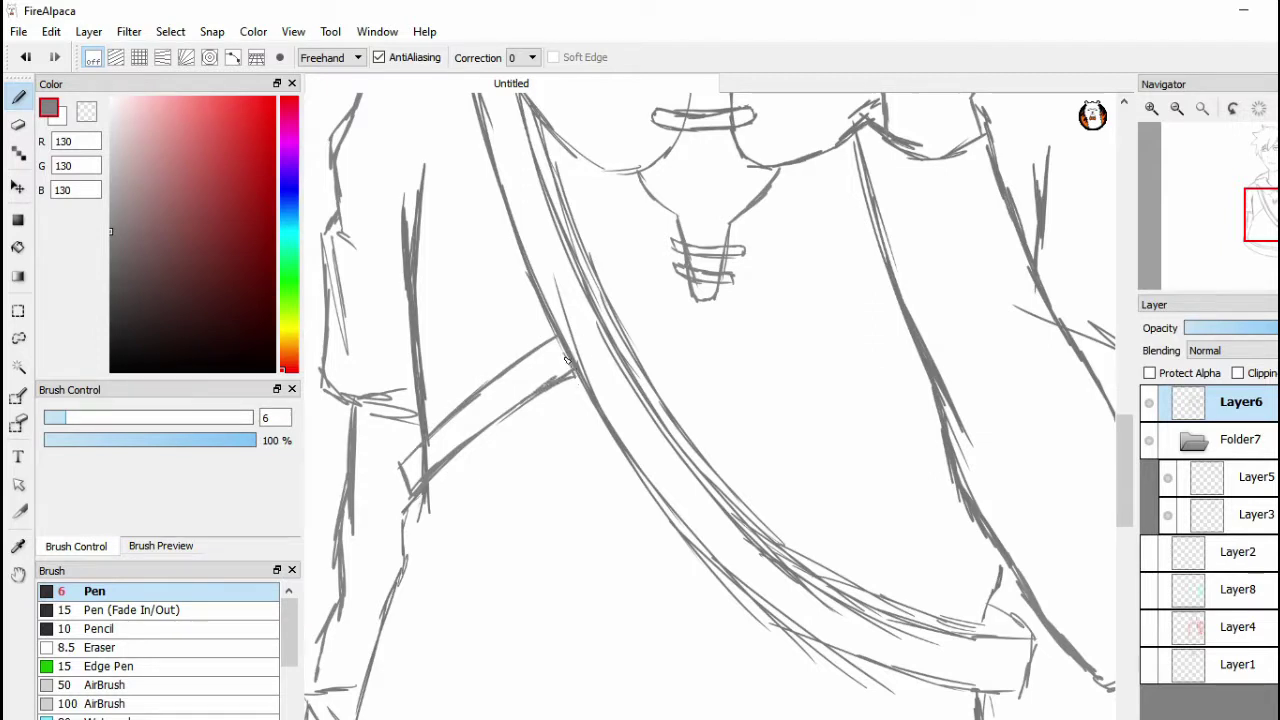
{"action": "mouse_move", "coordinate": [566, 356]}
{"action": "left_mouse_down"}
{"action": "mouse_move", "coordinate": [598, 307]}
{"action": "mouse_move", "coordinate": [622, 313]}
{"action": "mouse_move", "coordinate": [640, 357]}
{"action": "left_mouse_up"}
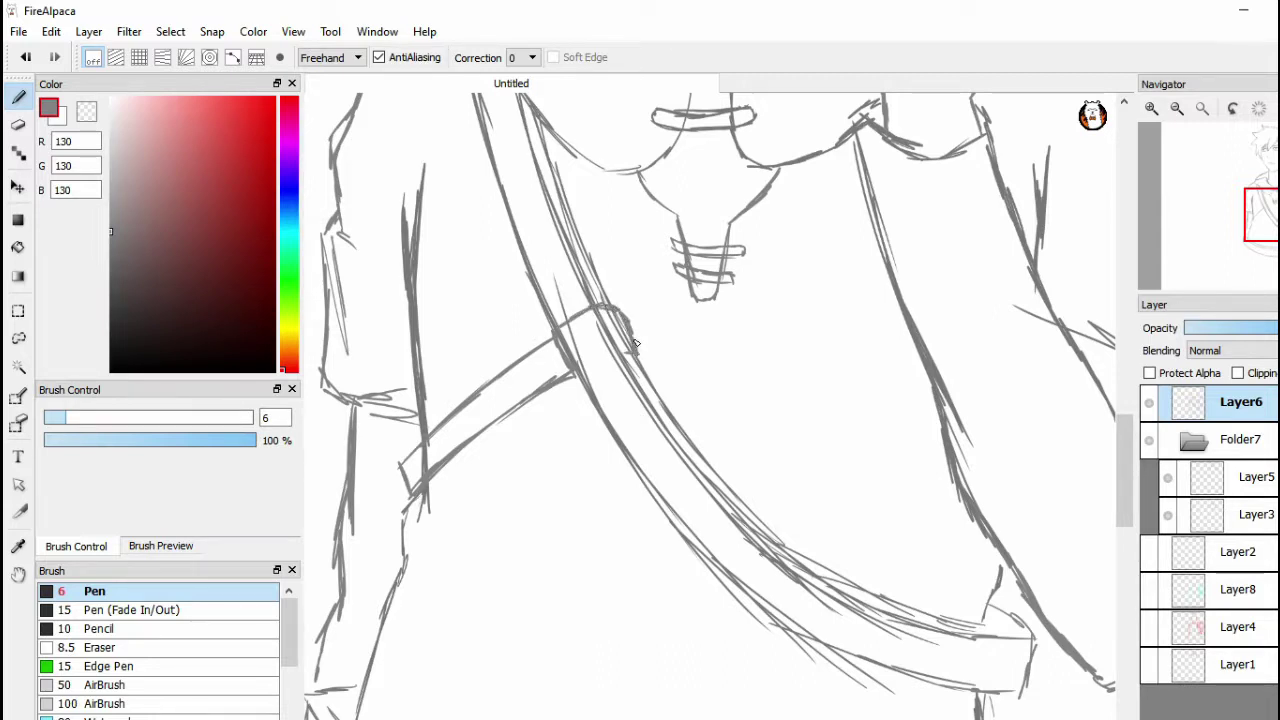
{"action": "left_click_drag", "start_coordinate": [634, 351], "coordinate": [567, 373]}
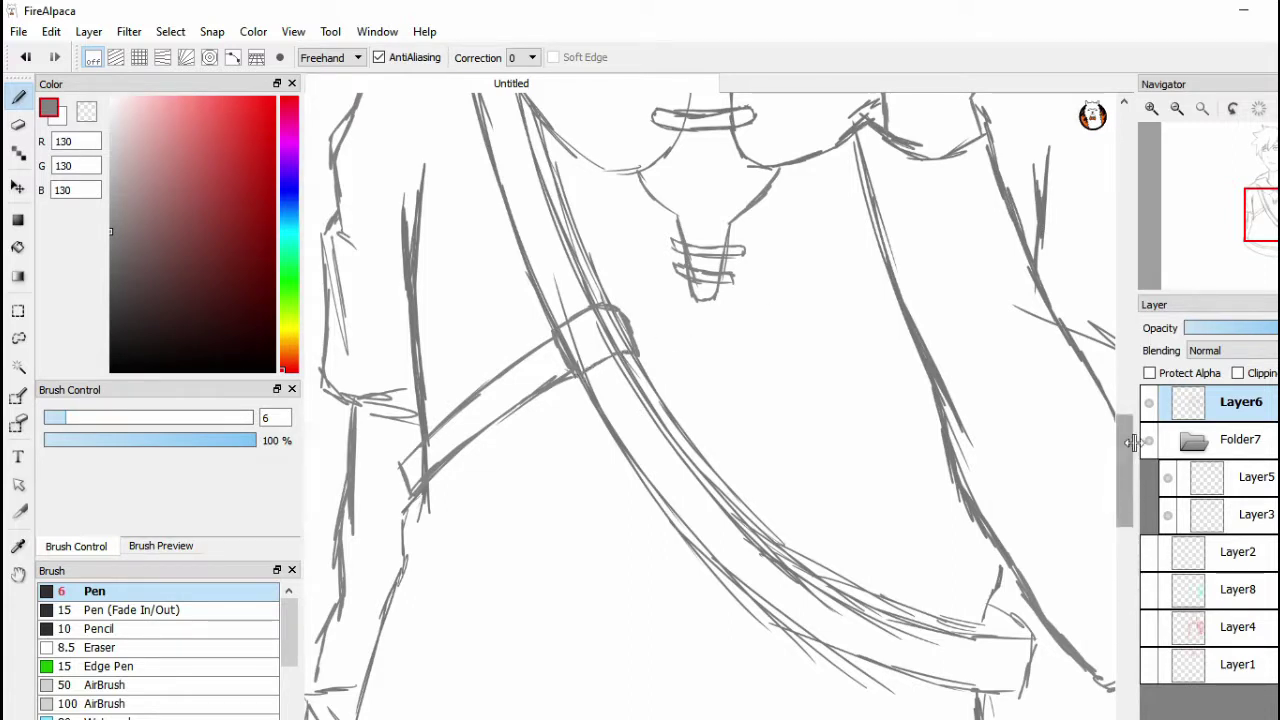
Sketch a curved line between the collar flaps below the clasp and an outer contour on both sides of the neck opening
{"action": "left_click_drag", "start_coordinate": [1123, 464], "coordinate": [1122, 348]}
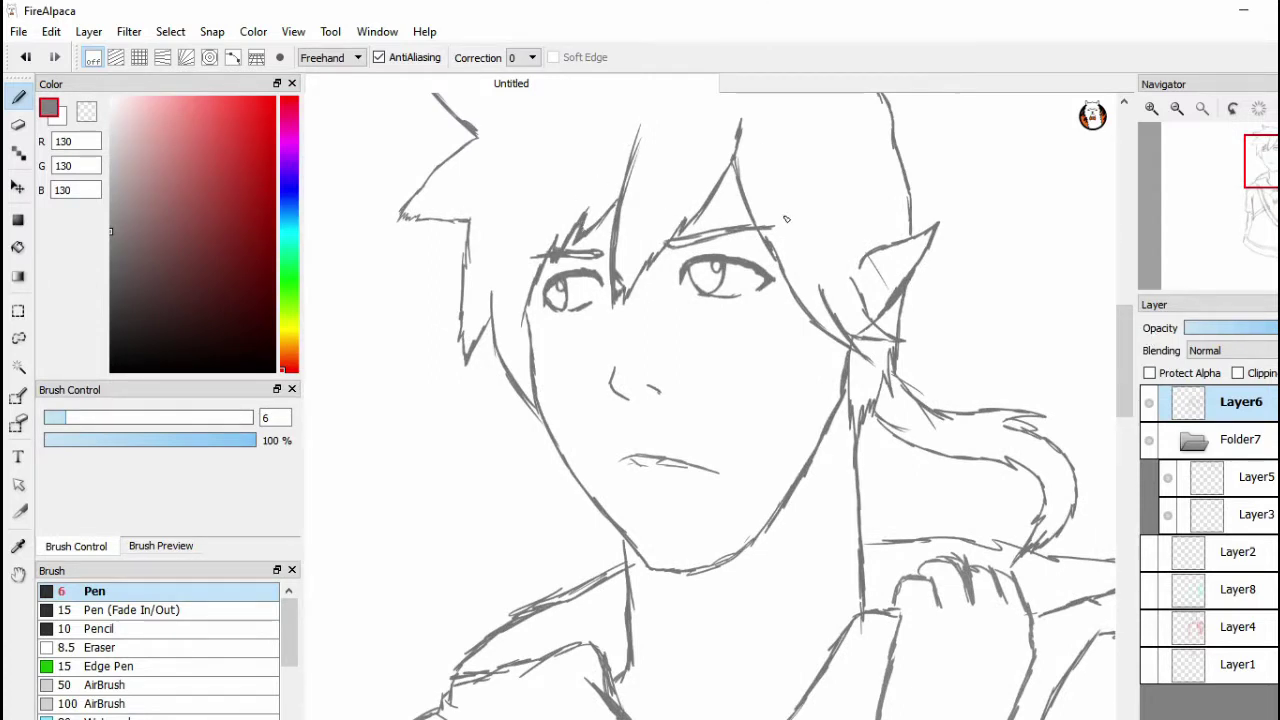
{"action": "scroll", "coordinate": [786, 218], "scroll_direction": "down", "scroll_amount": 1}
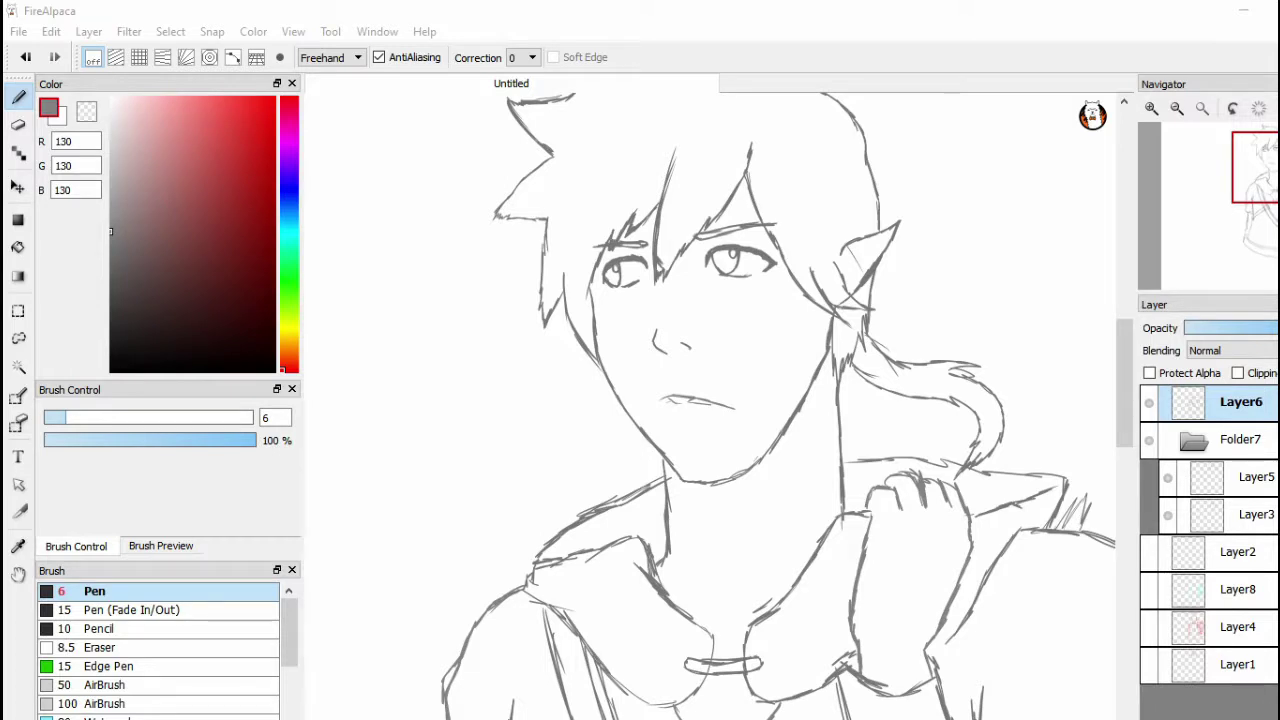
{"action": "scroll", "coordinate": [1127, 410], "scroll_direction": "down", "scroll_amount": 2}
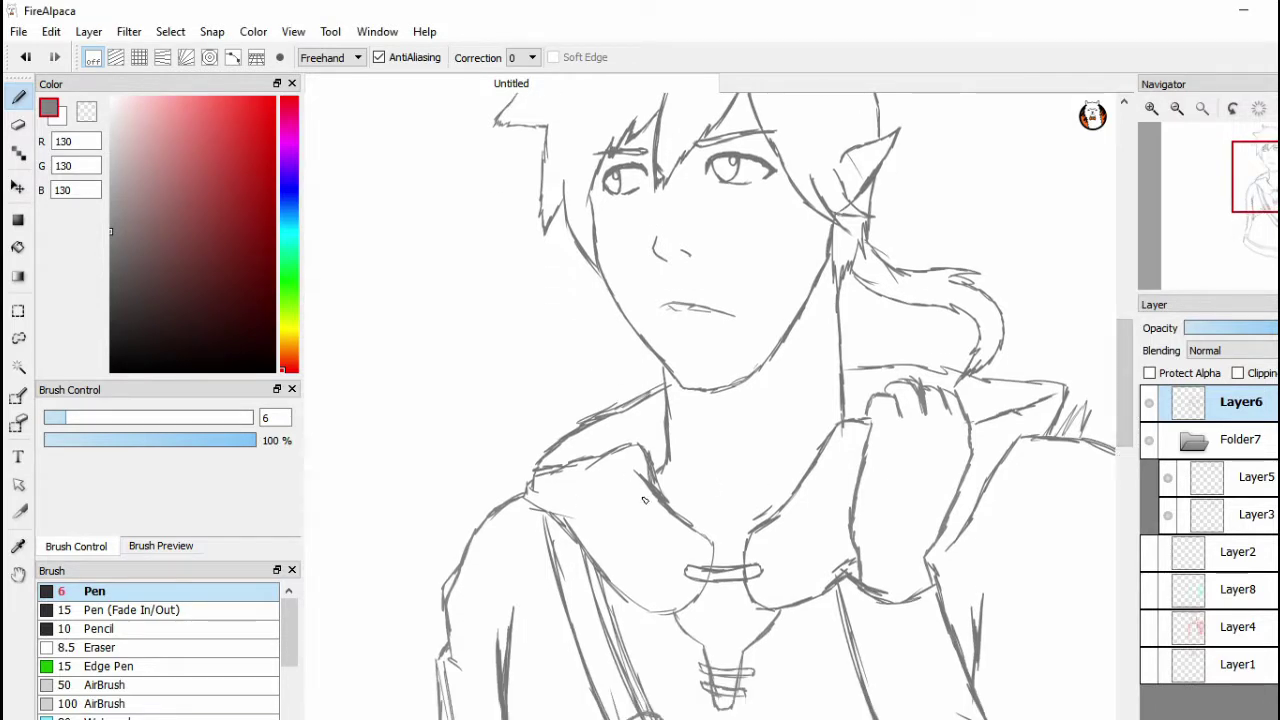
{"action": "left_click_drag", "start_coordinate": [697, 600], "coordinate": [758, 606]}
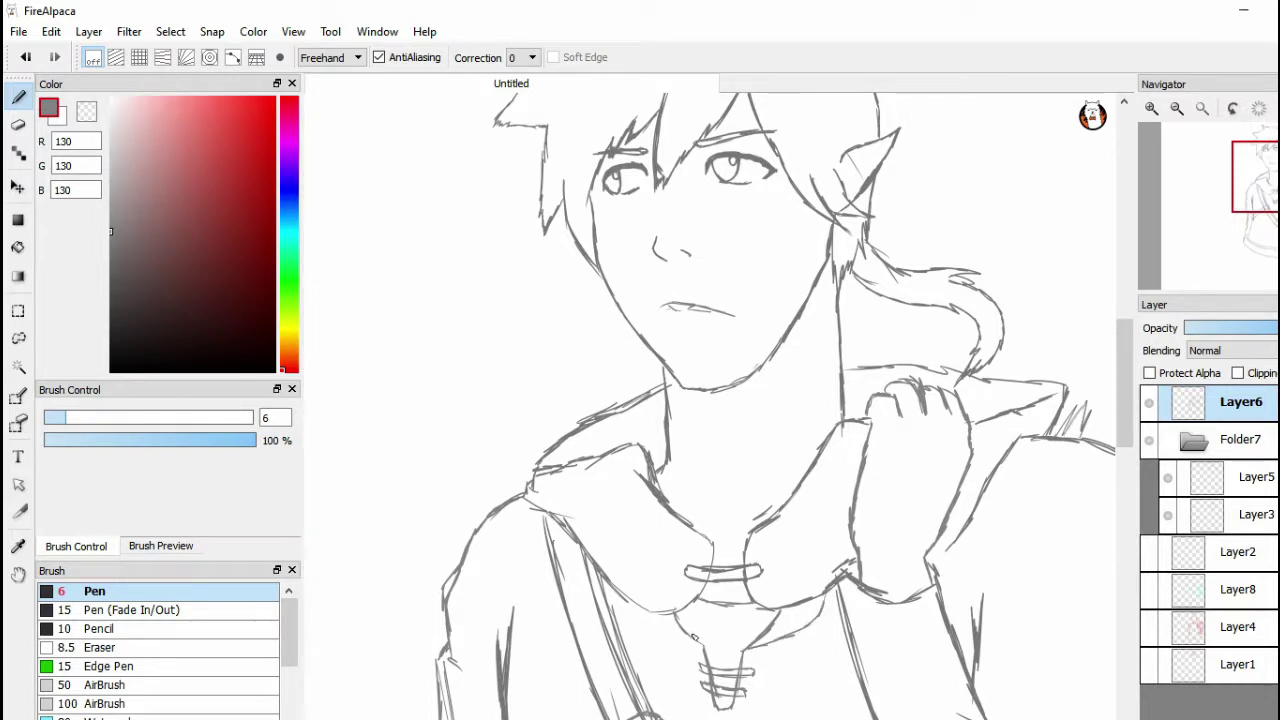
{"action": "left_click_drag", "start_coordinate": [693, 645], "coordinate": [656, 616]}
Erase the inner V lines of the neck opening below the collar with the eraser set to size 13.4
{"action": "scroll", "coordinate": [1085, 403], "scroll_direction": "down", "scroll_amount": 3}
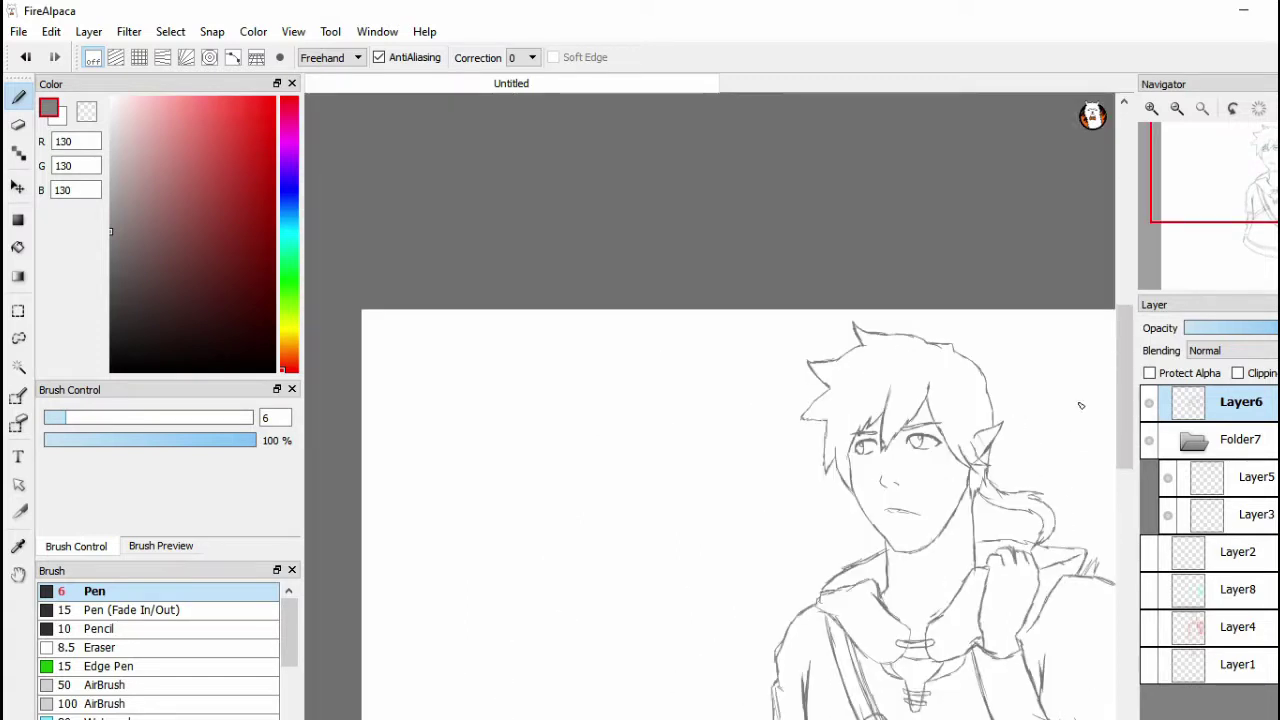
{"action": "scroll", "coordinate": [1121, 395], "scroll_direction": "down", "scroll_amount": 4}
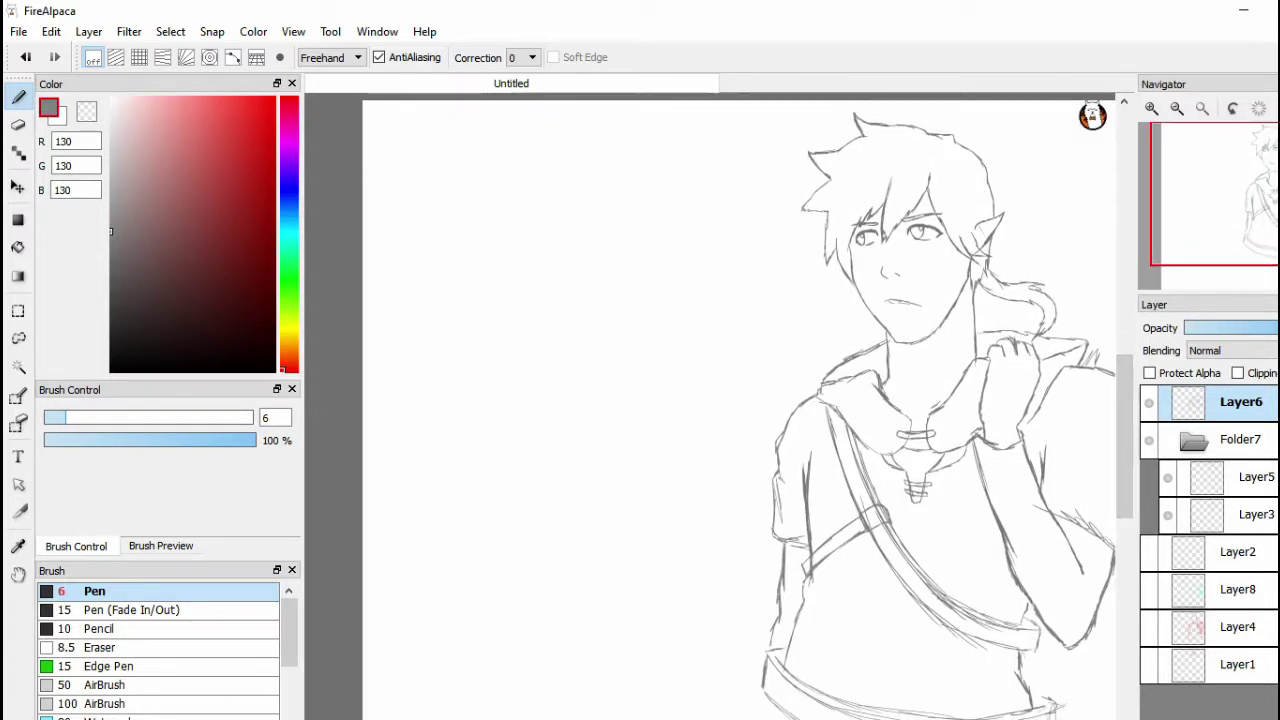
{"action": "scroll", "coordinate": [710, 406], "scroll_direction": "right", "scroll_amount": 4}
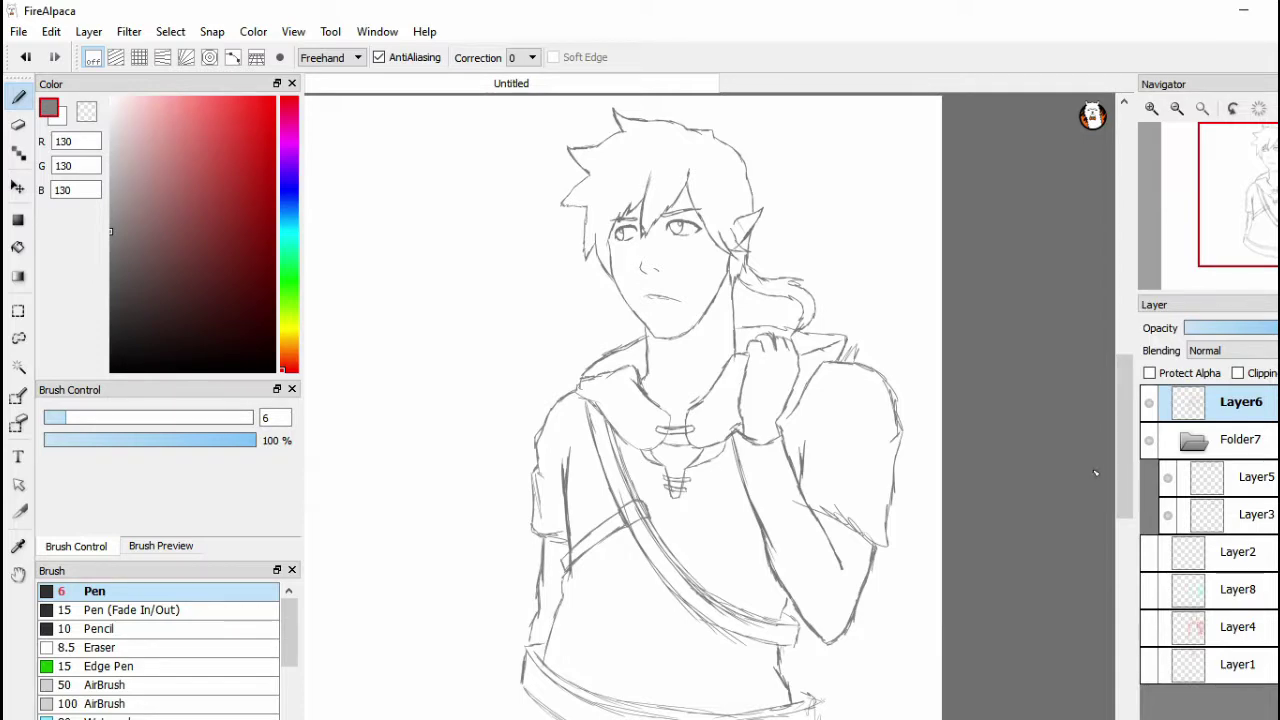
{"action": "scroll", "coordinate": [789, 411], "scroll_direction": "up", "scroll_amount": 3}
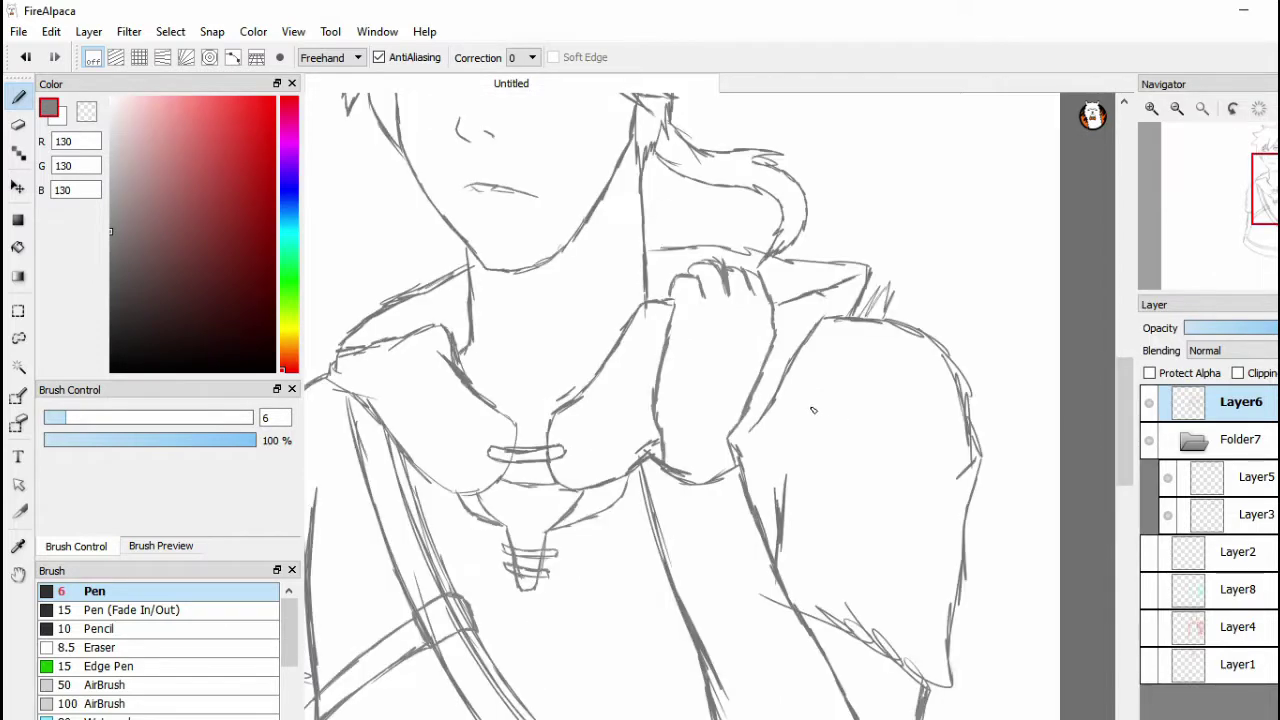
{"action": "scroll", "coordinate": [330, 300], "scroll_direction": "up", "scroll_amount": 2}
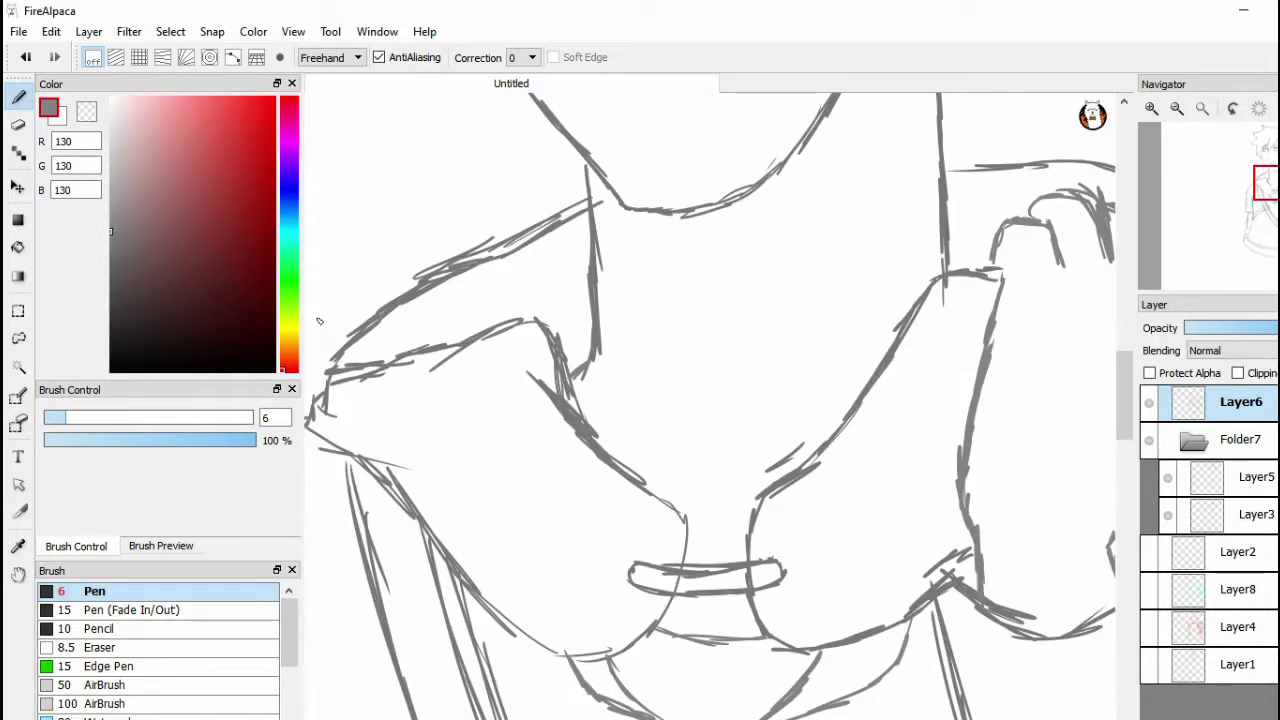
{"action": "left_click", "coordinate": [18, 124]}
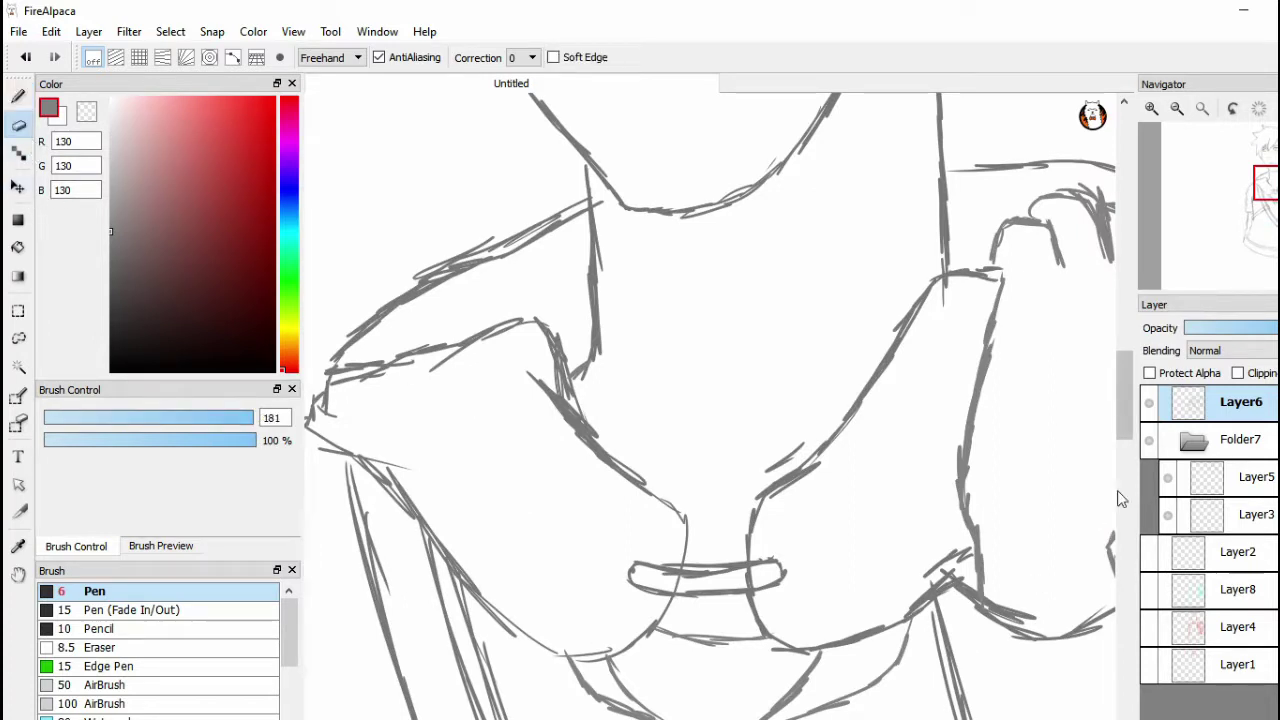
{"action": "mouse_move", "coordinate": [757, 697]}
{"action": "left_mouse_down"}
{"action": "mouse_move", "coordinate": [766, 711]}
{"action": "mouse_move", "coordinate": [809, 691]}
{"action": "left_mouse_up"}
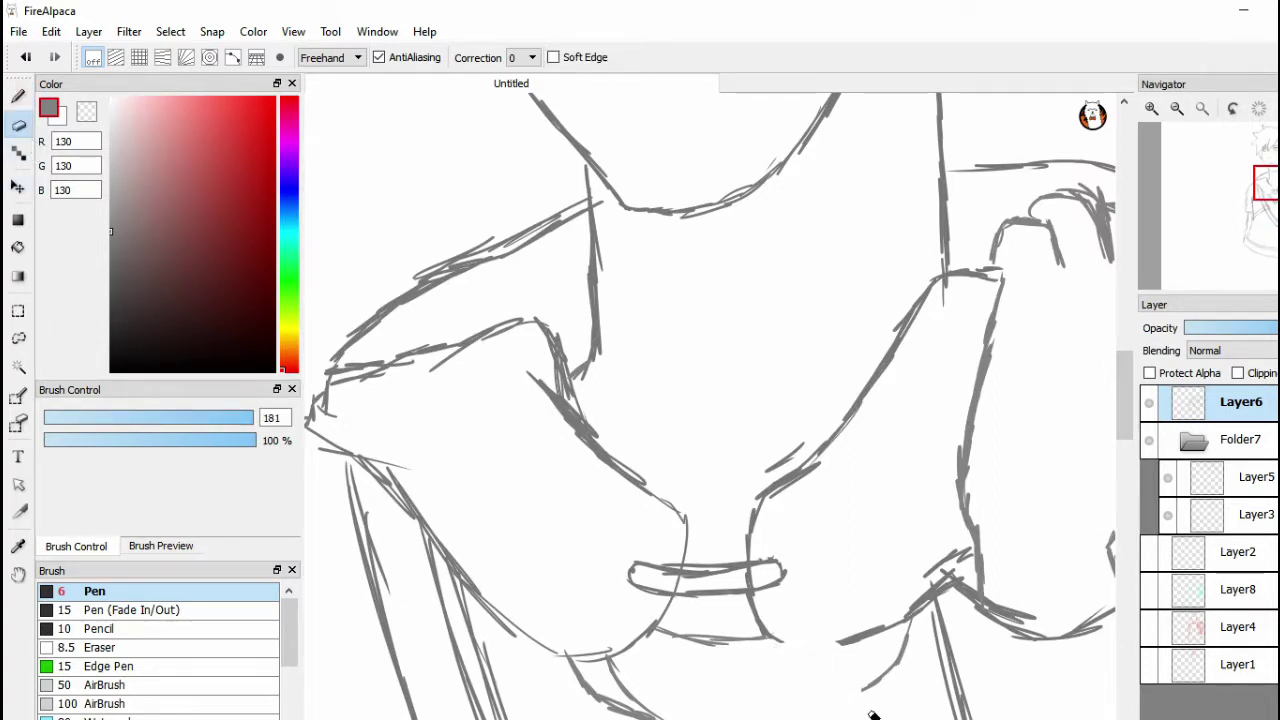
{"action": "key", "text": "ctrl+z"}
{"action": "left_click_drag", "start_coordinate": [252, 418], "coordinate": [98, 437]}
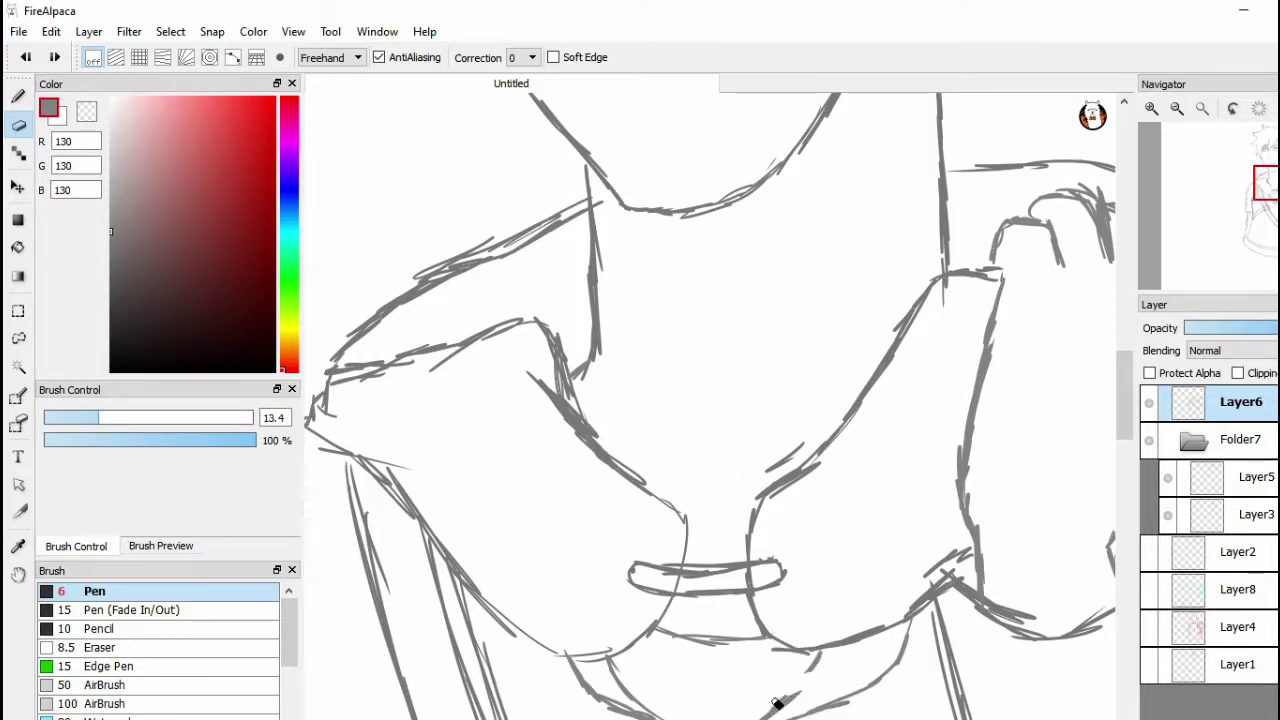
{"action": "left_click_drag", "start_coordinate": [775, 706], "coordinate": [806, 709]}
{"action": "left_click_drag", "start_coordinate": [832, 662], "coordinate": [810, 668]}
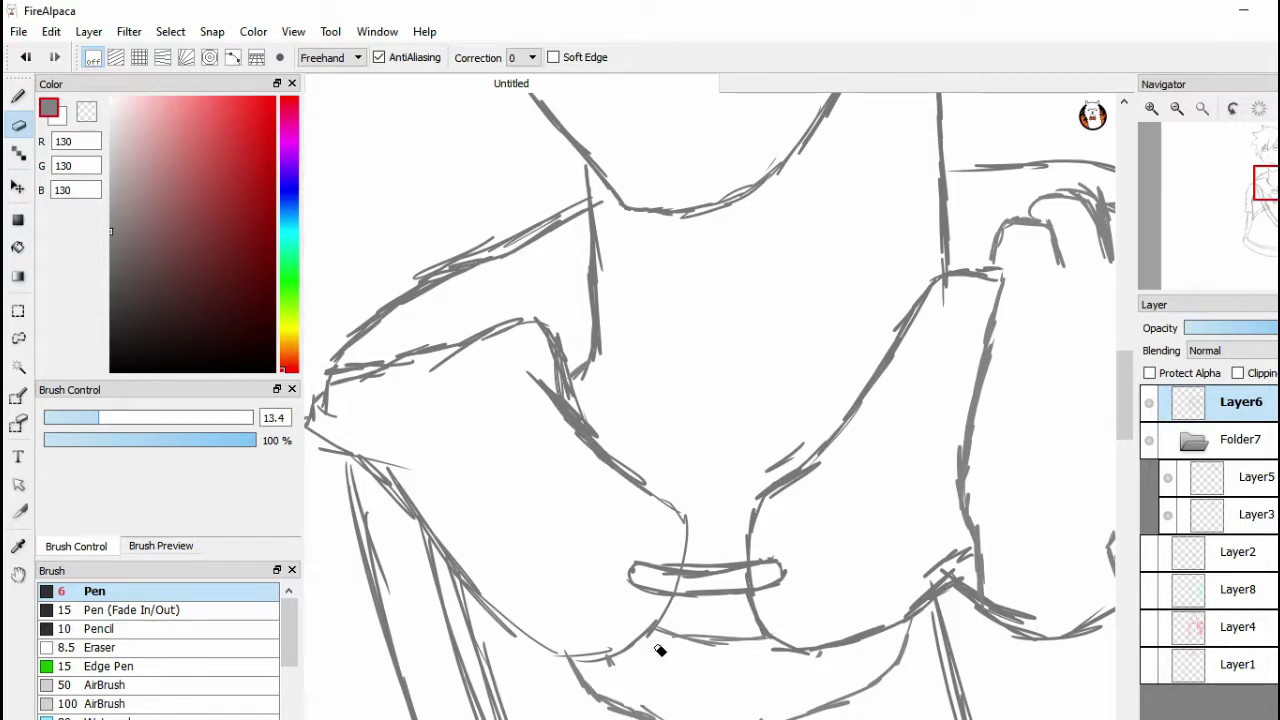
{"action": "scroll", "coordinate": [660, 650], "scroll_direction": "down", "scroll_amount": 4}
{"action": "scroll", "coordinate": [660, 650], "scroll_direction": "up", "scroll_amount": 1}
{"action": "scroll", "coordinate": [660, 650], "scroll_direction": "up", "scroll_amount": 1}
{"action": "left_click_drag", "start_coordinate": [654, 526], "coordinate": [610, 719]}
{"action": "scroll", "coordinate": [771, 486], "scroll_direction": "down", "scroll_amount": 3}
{"action": "scroll", "coordinate": [780, 503], "scroll_direction": "down", "scroll_amount": 3}
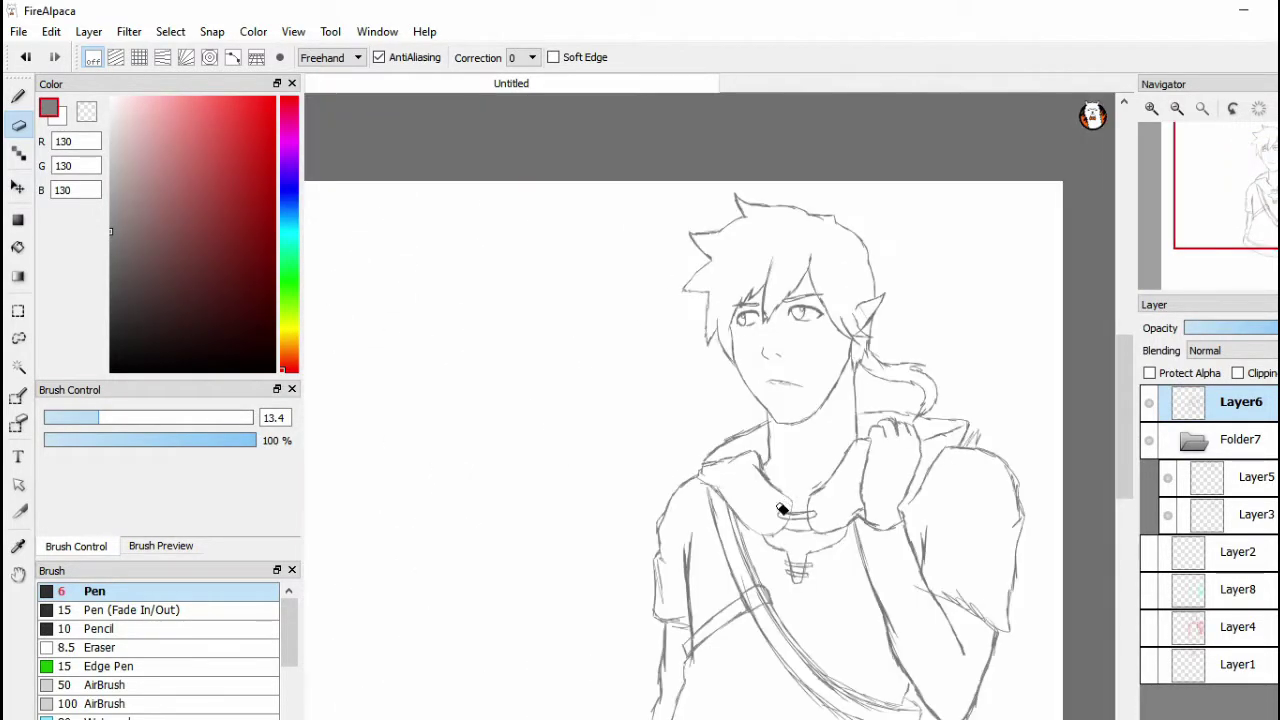
Switch back to the size 6 pen and sketch fold lines on the jacket's torso and on the raised arm's sleeve
{"action": "mouse_move", "coordinate": [782, 510]}
{"action": "left_mouse_down"}
{"action": "mouse_move", "coordinate": [744, 510]}
{"action": "mouse_move", "coordinate": [692, 410]}
{"action": "mouse_move", "coordinate": [665, 392]}
{"action": "mouse_move", "coordinate": [862, 386]}
{"action": "left_mouse_up"}
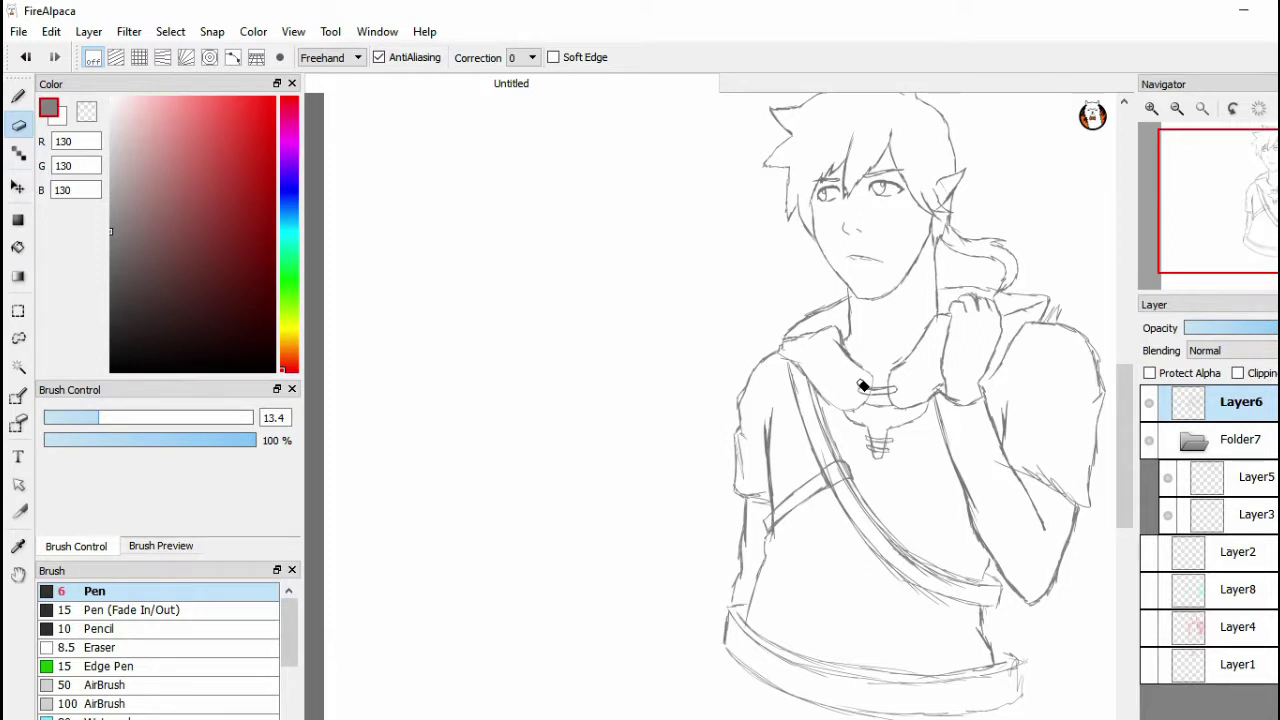
{"action": "key", "text": "b"}
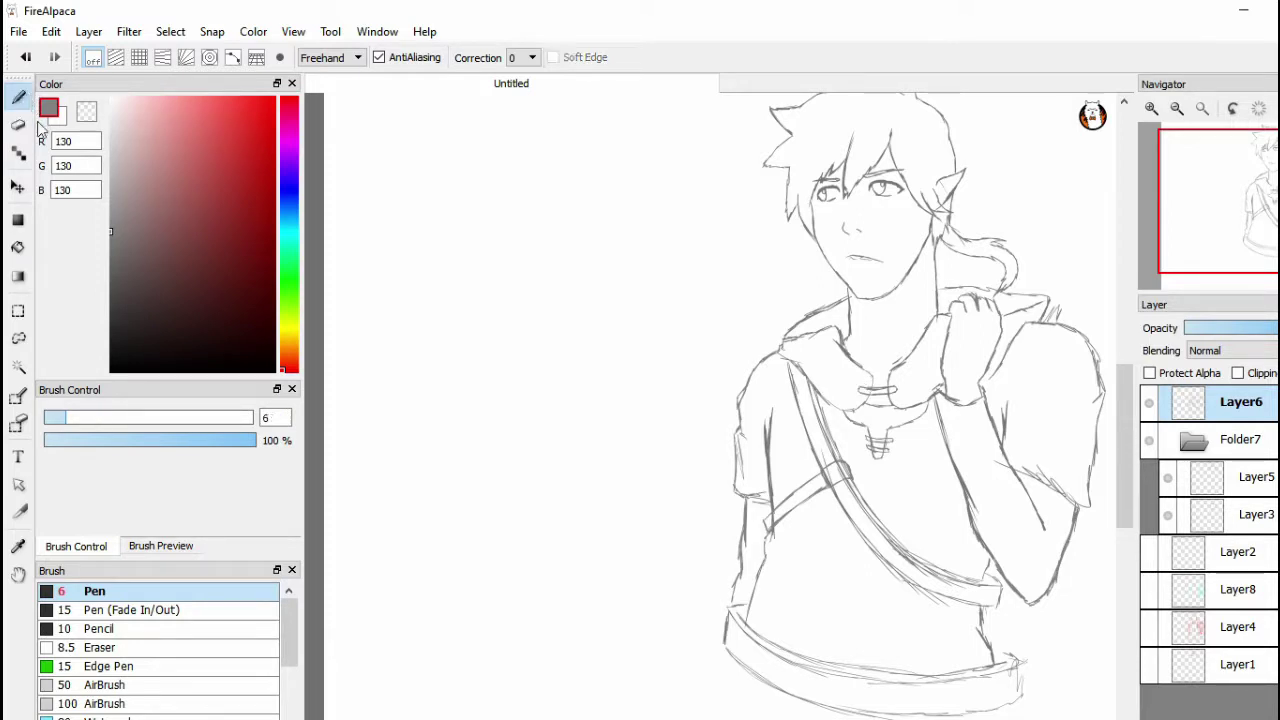
{"action": "left_click_drag", "start_coordinate": [861, 525], "coordinate": [573, 367]}
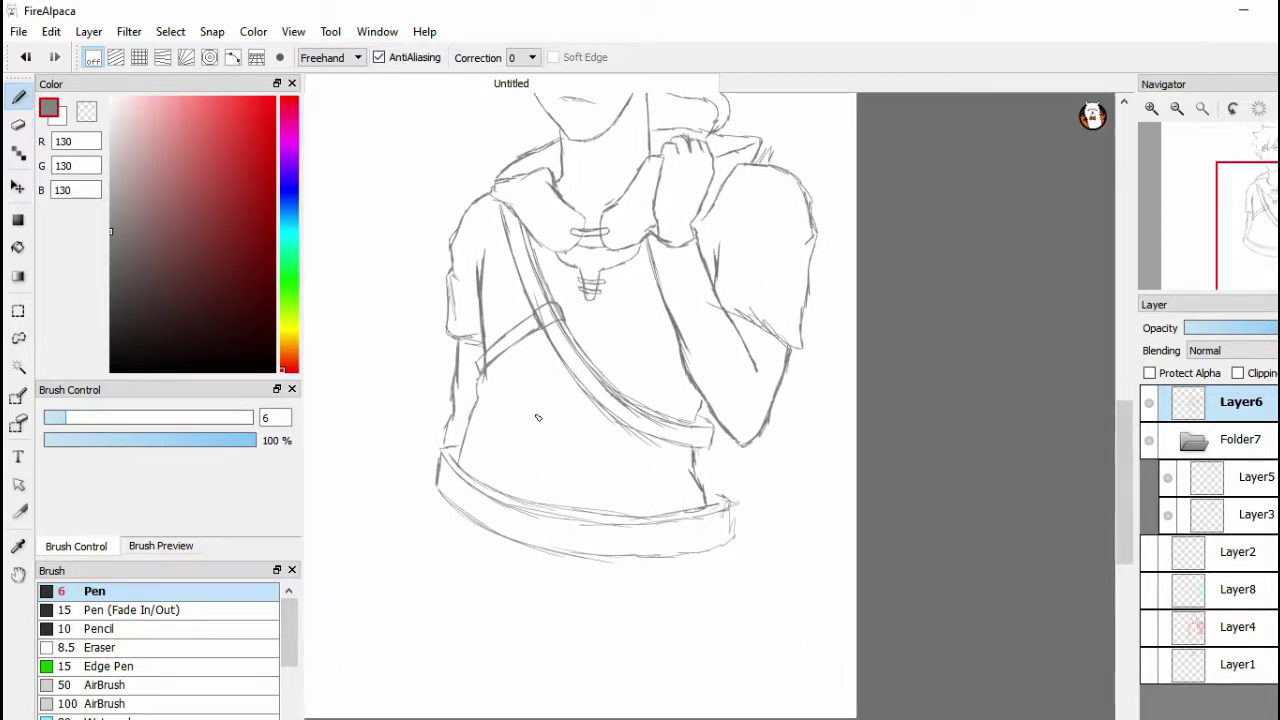
{"action": "mouse_move", "coordinate": [521, 400]}
{"action": "left_mouse_down"}
{"action": "mouse_move", "coordinate": [559, 403]}
{"action": "mouse_move", "coordinate": [510, 395]}
{"action": "left_mouse_up"}
{"action": "left_click_drag", "start_coordinate": [618, 343], "coordinate": [628, 348]}
{"action": "left_click_drag", "start_coordinate": [465, 464], "coordinate": [510, 456]}
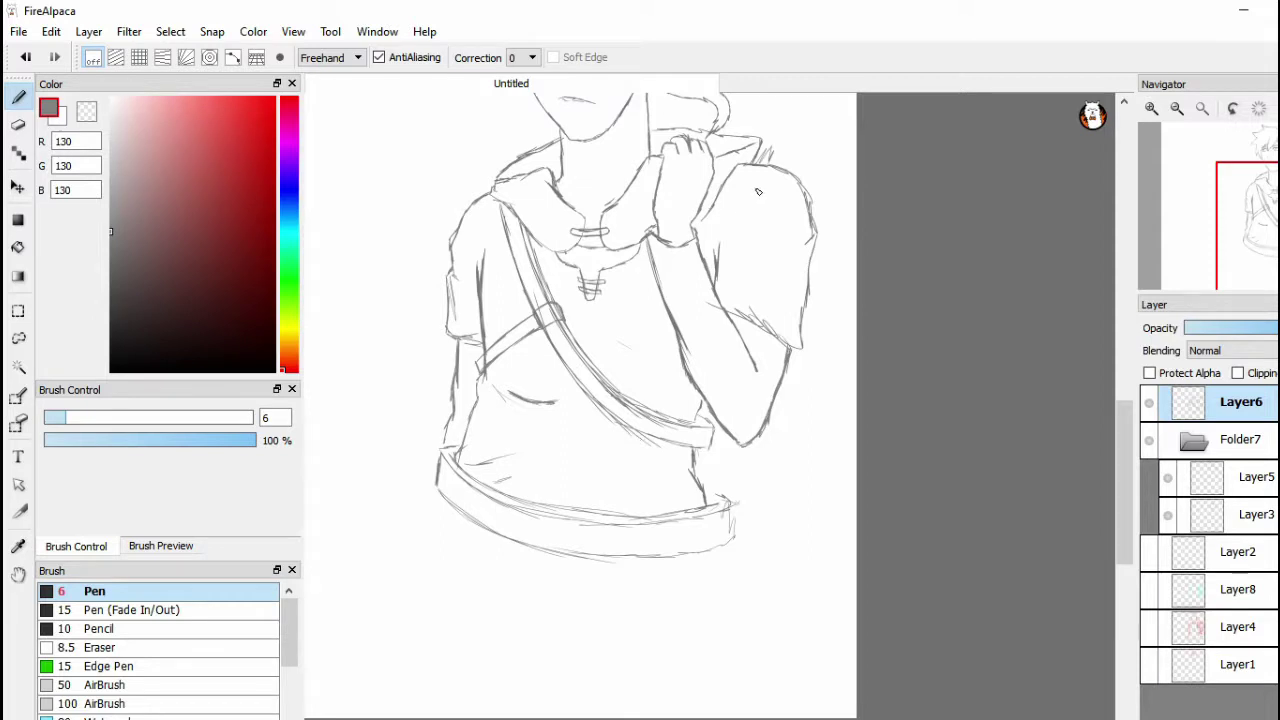
{"action": "left_click_drag", "start_coordinate": [761, 197], "coordinate": [727, 224]}
{"action": "left_click_drag", "start_coordinate": [727, 226], "coordinate": [758, 195]}
Sketch a rectangular buckle on the waistband and add pointed ornaments around the neck placket
{"action": "left_click_drag", "start_coordinate": [1115, 430], "coordinate": [1110, 402]}
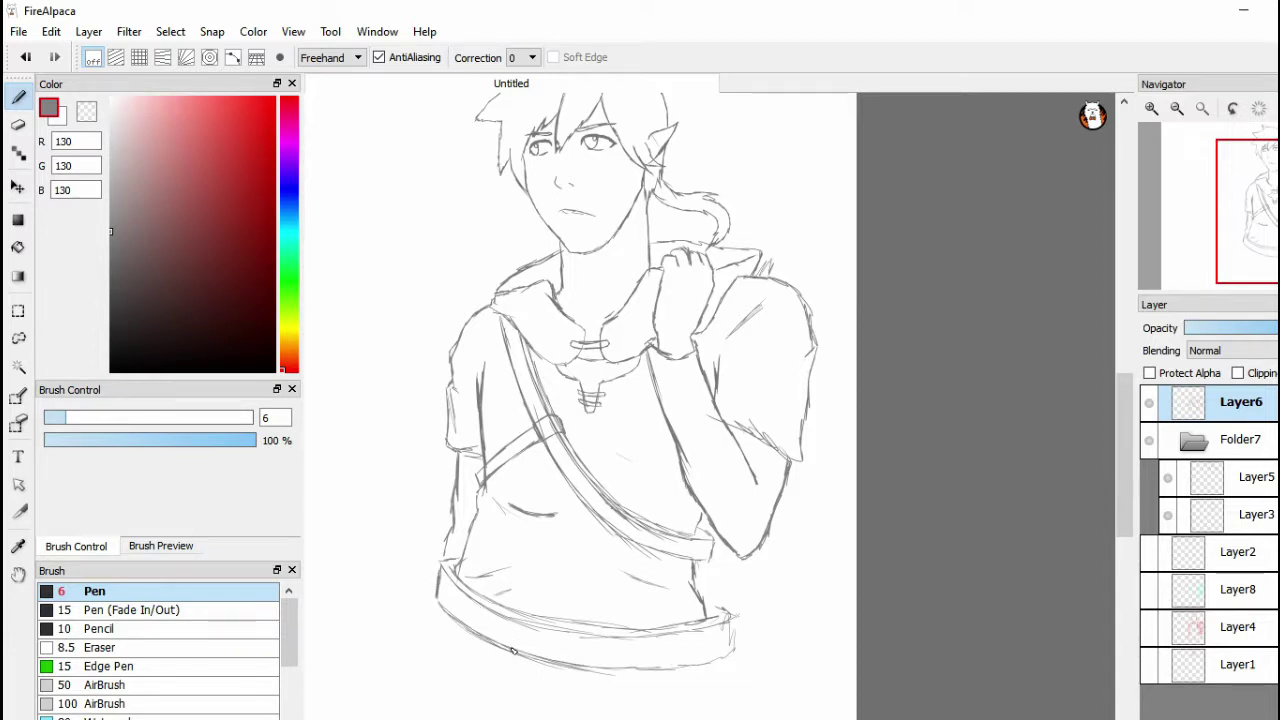
{"action": "mouse_move", "coordinate": [512, 656]}
{"action": "left_mouse_down"}
{"action": "mouse_move", "coordinate": [525, 618]}
{"action": "mouse_move", "coordinate": [510, 660]}
{"action": "left_mouse_up"}
{"action": "left_click_drag", "start_coordinate": [520, 666], "coordinate": [557, 678]}
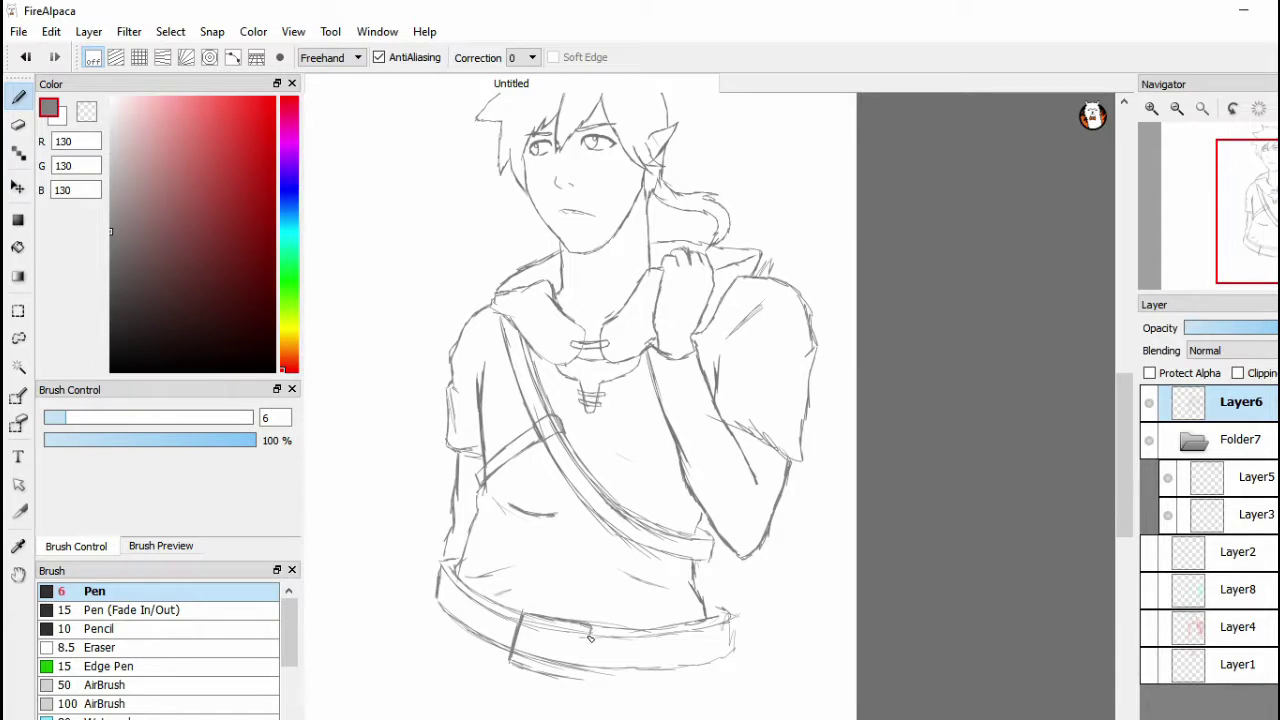
{"action": "left_click_drag", "start_coordinate": [590, 638], "coordinate": [540, 630]}
{"action": "left_click_drag", "start_coordinate": [580, 640], "coordinate": [573, 662]}
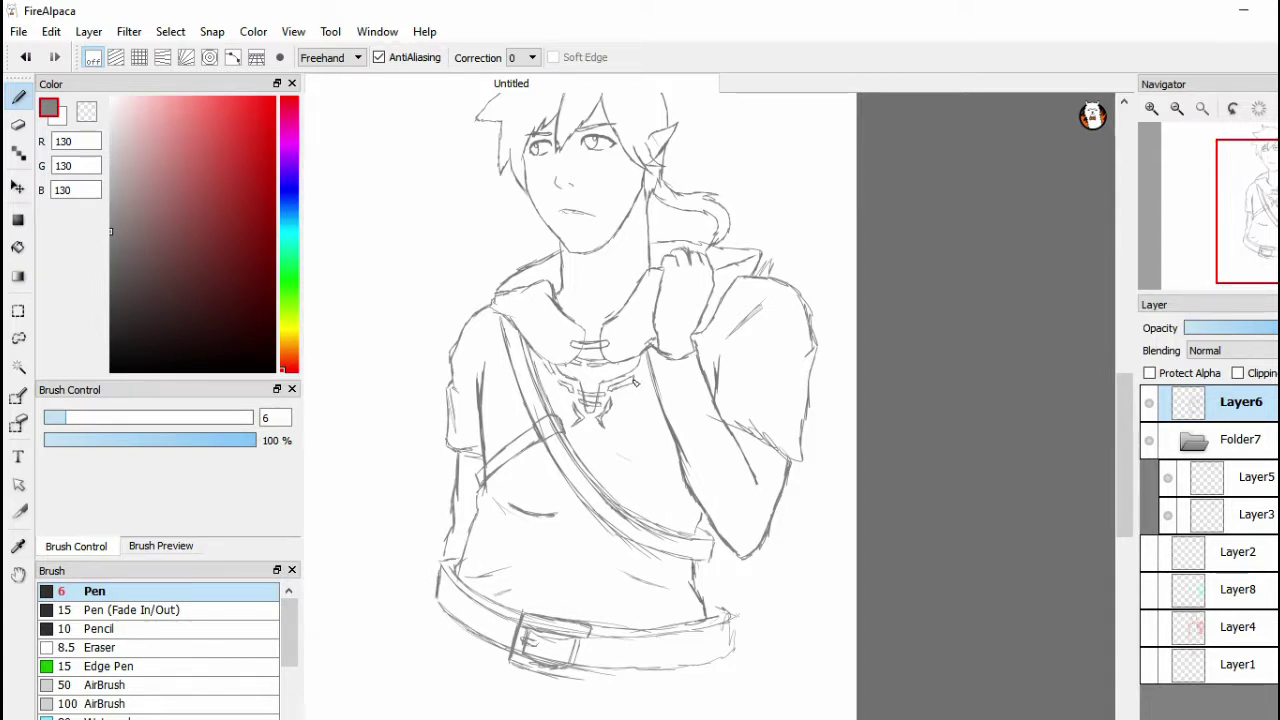
{"action": "left_click_drag", "start_coordinate": [1126, 398], "coordinate": [1126, 383]}
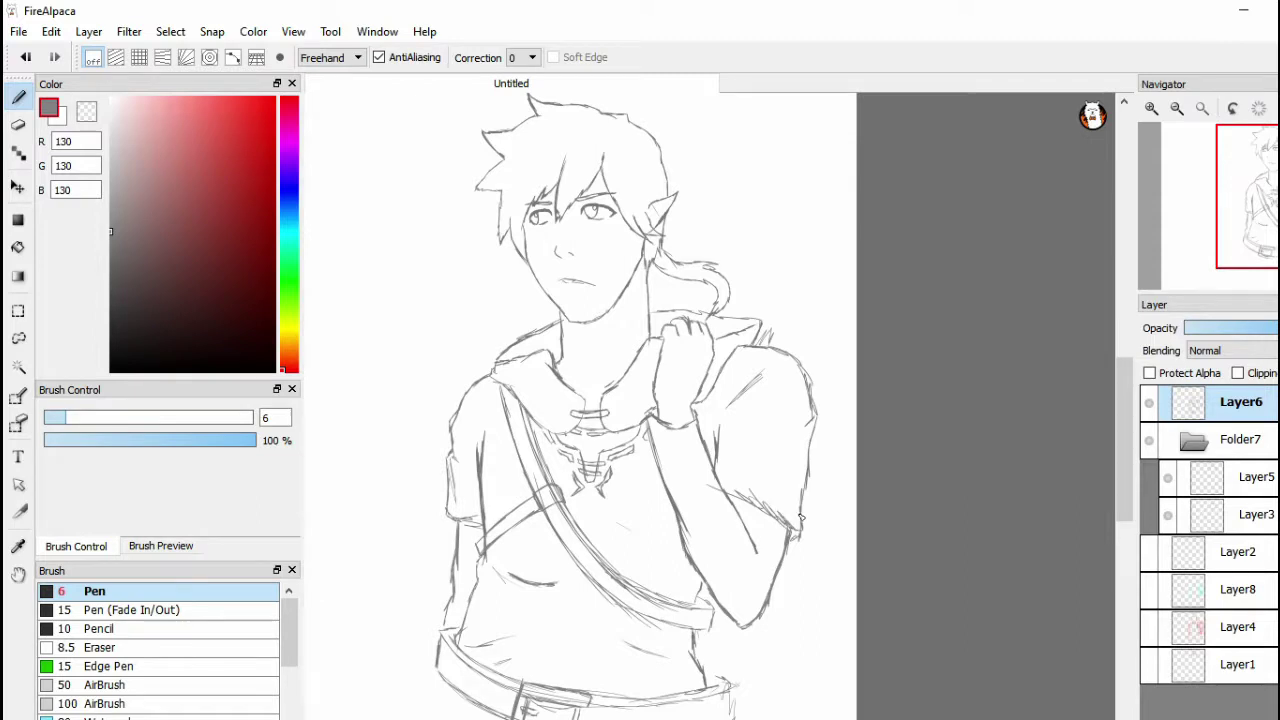
Sketch wavy trim bands along the hems of both short sleeves
{"action": "mouse_move", "coordinate": [784, 497]}
{"action": "left_mouse_down"}
{"action": "mouse_move", "coordinate": [765, 480]}
{"action": "mouse_move", "coordinate": [743, 487]}
{"action": "left_mouse_up"}
{"action": "mouse_move", "coordinate": [726, 486]}
{"action": "left_mouse_down"}
{"action": "mouse_move", "coordinate": [772, 486]}
{"action": "mouse_move", "coordinate": [798, 525]}
{"action": "left_mouse_up"}
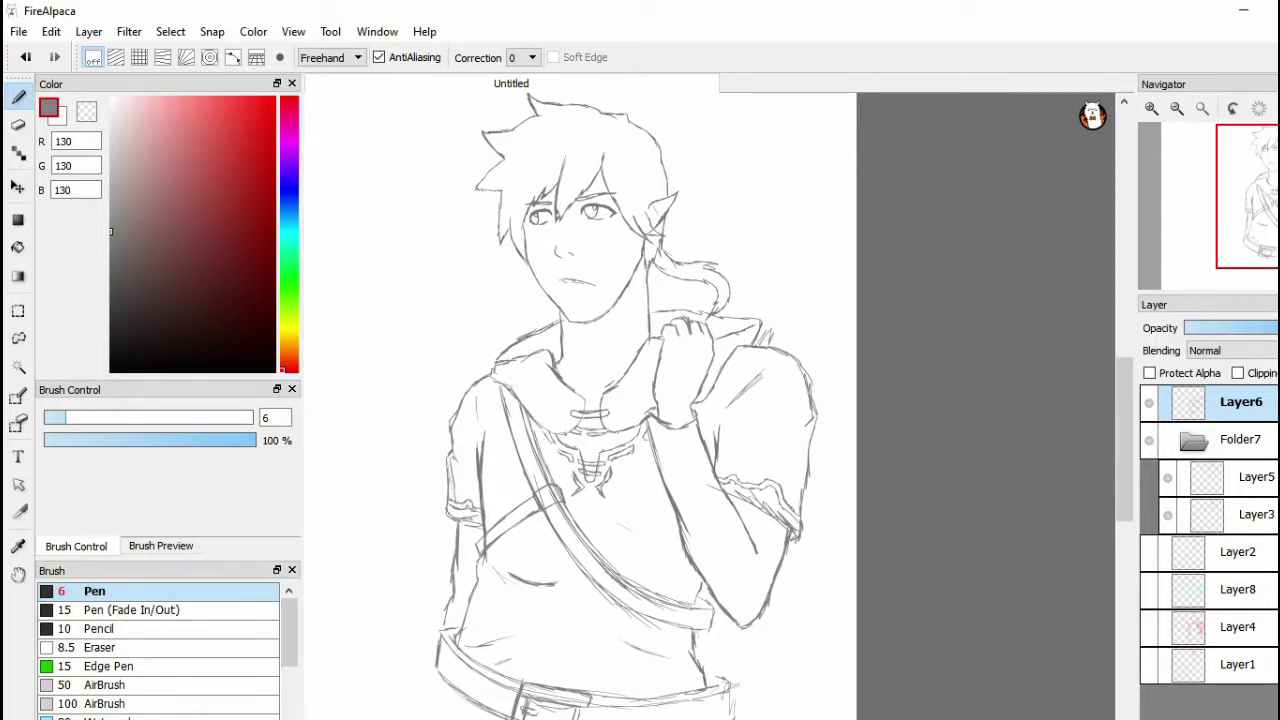
Switch to the Marker brush at size 30 and undo a test stroke made on the blank canvas beside the figure
{"action": "left_click_drag", "start_coordinate": [600, 400], "coordinate": [922, 404]}
{"action": "scroll", "coordinate": [286, 660], "scroll_direction": "down", "scroll_amount": 1}
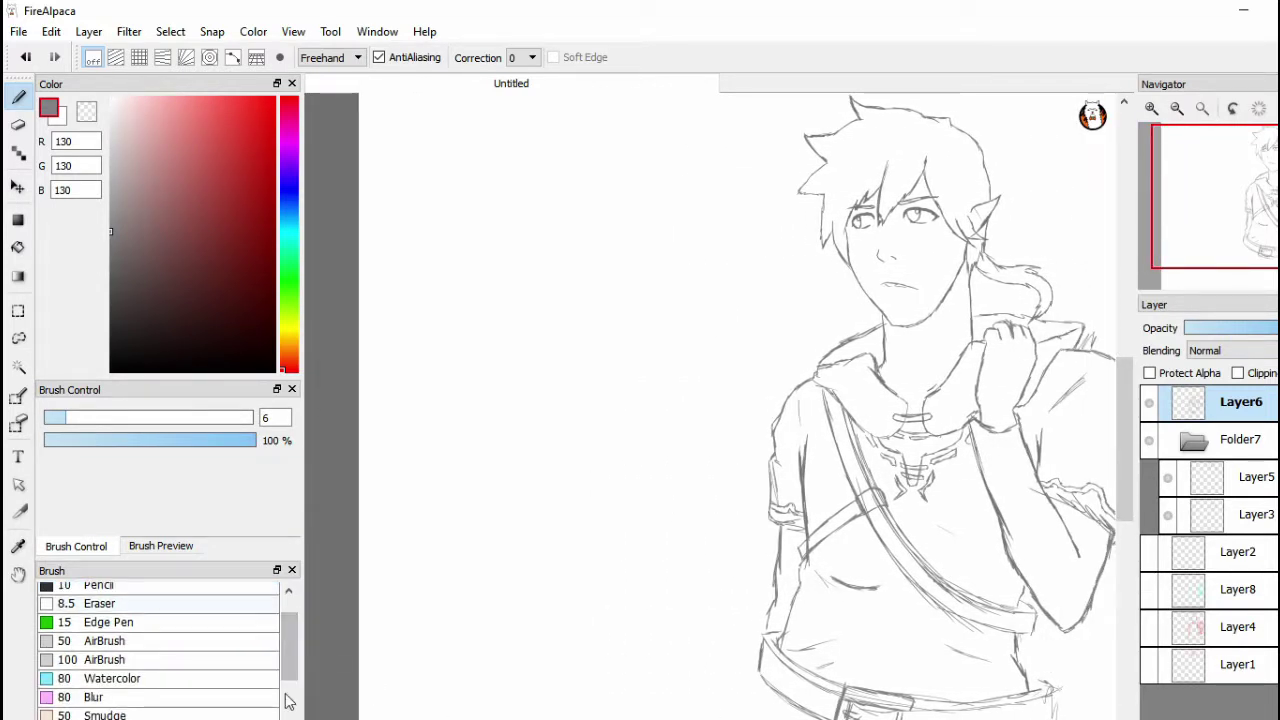
{"action": "scroll", "coordinate": [286, 700], "scroll_direction": "down", "scroll_amount": 5}
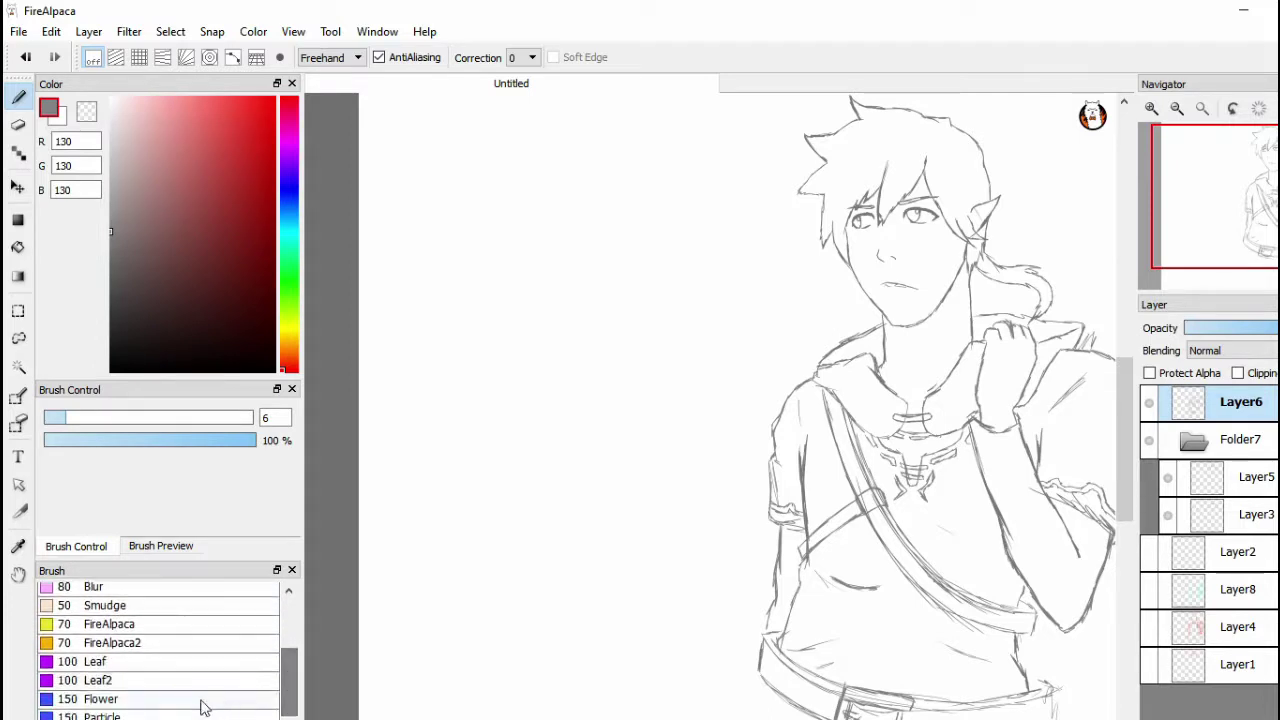
{"action": "scroll", "coordinate": [190, 706], "scroll_direction": "down", "scroll_amount": 5}
{"action": "left_click", "coordinate": [160, 667]}
{"action": "left_click", "coordinate": [235, 648]}
{"action": "double_click", "coordinate": [272, 417]}
{"action": "type", "text": "30"}
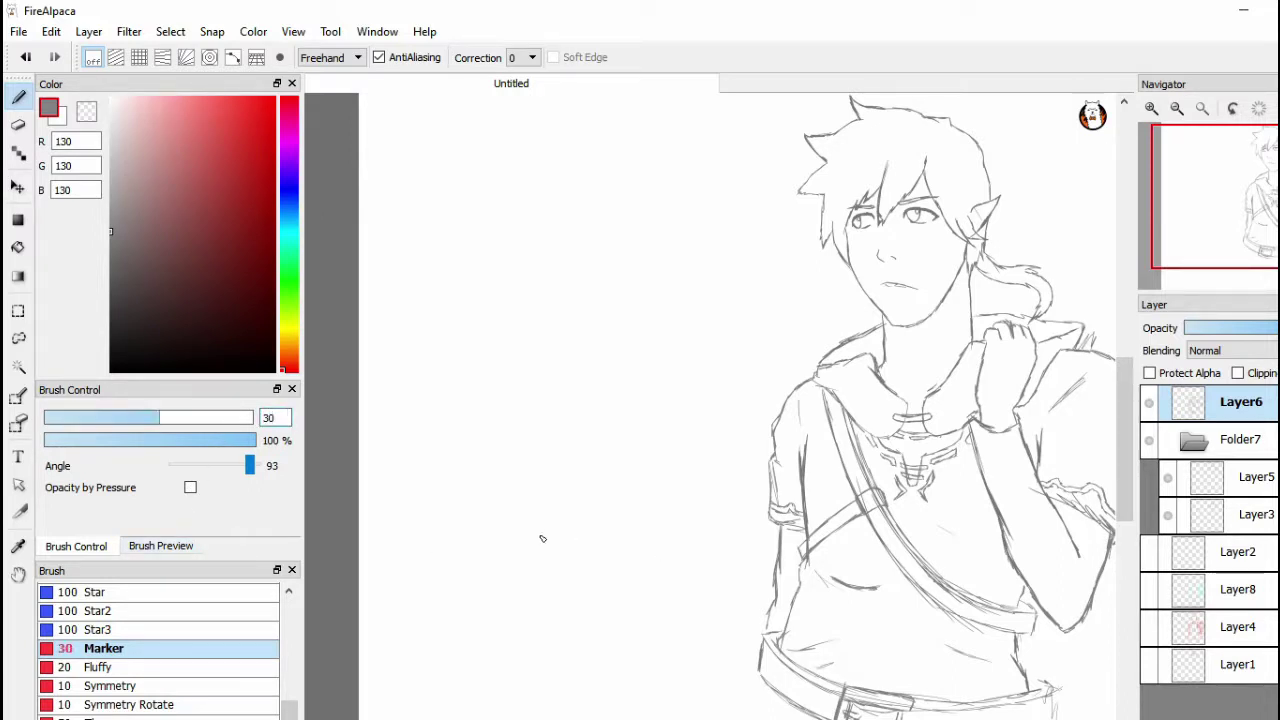
{"action": "left_click_drag", "start_coordinate": [541, 538], "coordinate": [537, 395]}
{"action": "key", "text": "ctrl+z"}
Set the drawing color to black and add a new layer directly above Layer2
{"action": "mouse_move", "coordinate": [150, 300]}
{"action": "left_mouse_down"}
{"action": "mouse_move", "coordinate": [166, 314]}
{"action": "mouse_move", "coordinate": [112, 369]}
{"action": "left_mouse_up"}
{"action": "left_click", "coordinate": [1185, 550]}
{"action": "key", "text": "ctrl+shift+n"}
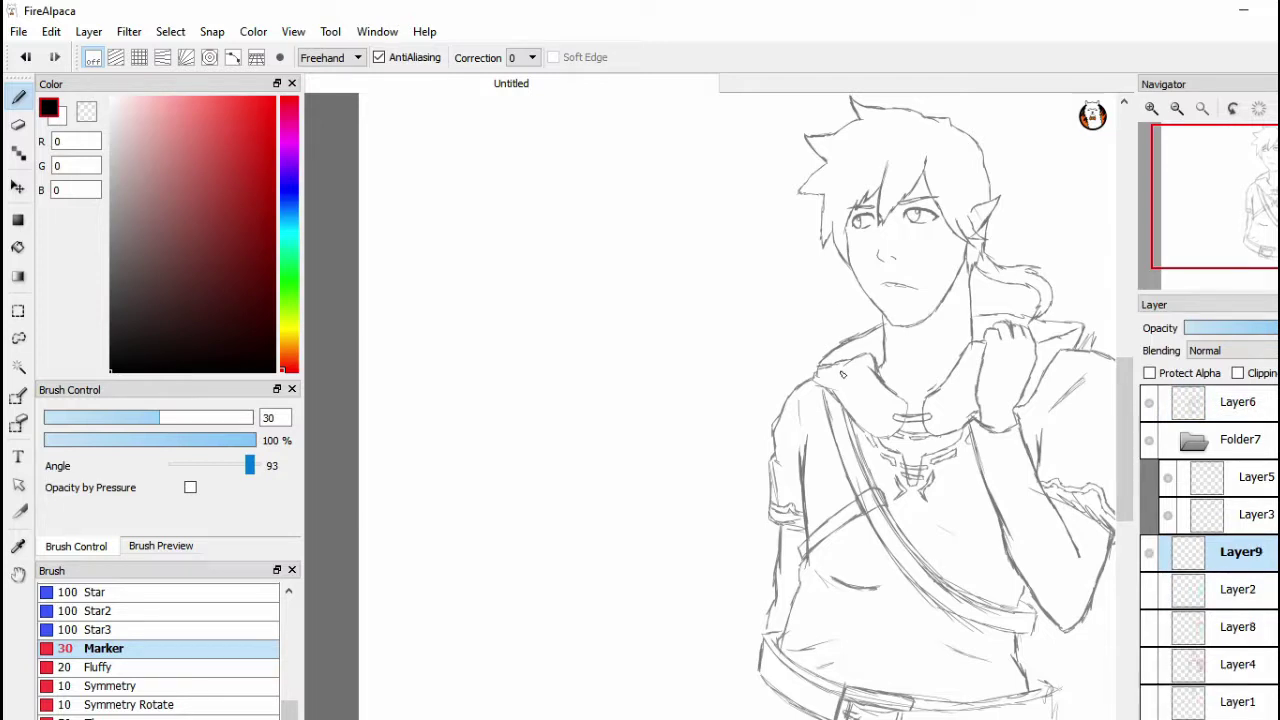
Draw a black letter J with a top bar and curved hook in the canvas's blank lower-left area
{"action": "left_click_drag", "start_coordinate": [720, 306], "coordinate": [814, 155]}
{"action": "left_click_drag", "start_coordinate": [586, 567], "coordinate": [586, 665]}
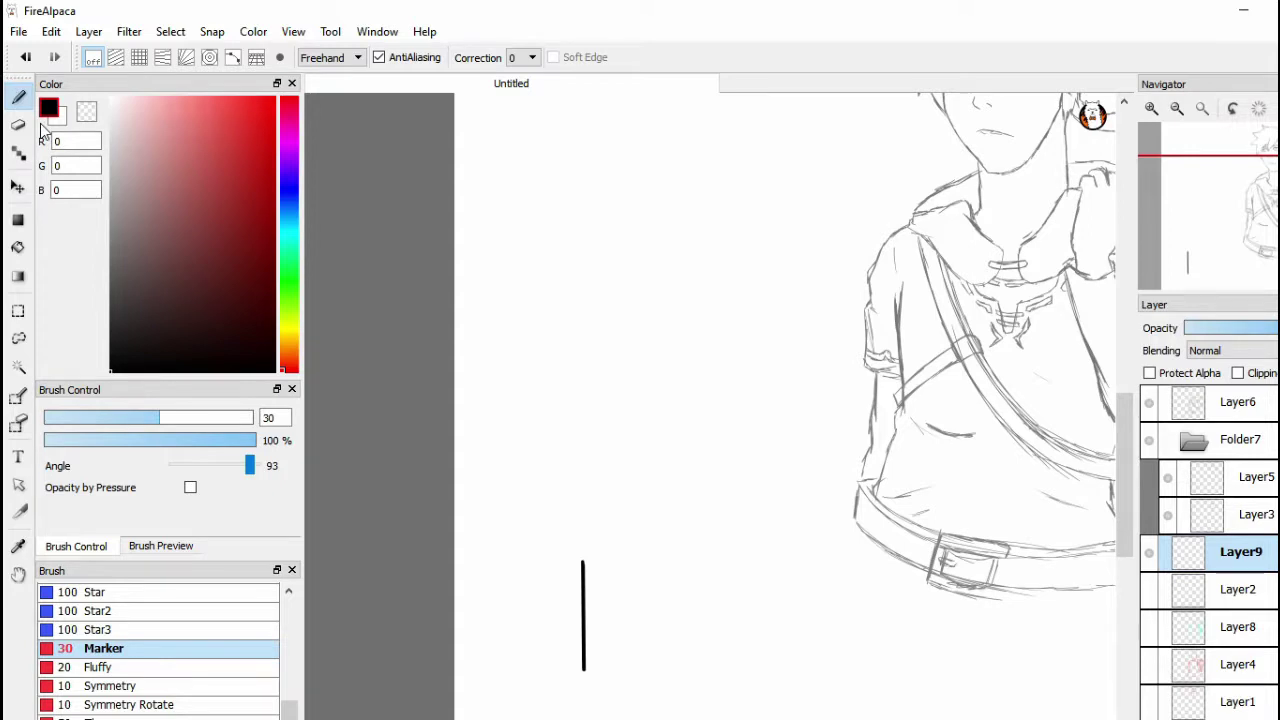
{"action": "left_click_drag", "start_coordinate": [583, 562], "coordinate": [533, 561]}
{"action": "key", "text": "ctrl+z"}
{"action": "mouse_move", "coordinate": [580, 648]}
{"action": "left_mouse_down"}
{"action": "mouse_move", "coordinate": [546, 664]}
{"action": "mouse_move", "coordinate": [537, 632]}
{"action": "left_mouse_up"}
{"action": "key", "text": "ctrl+z"}
{"action": "key", "text": "ctrl+z"}
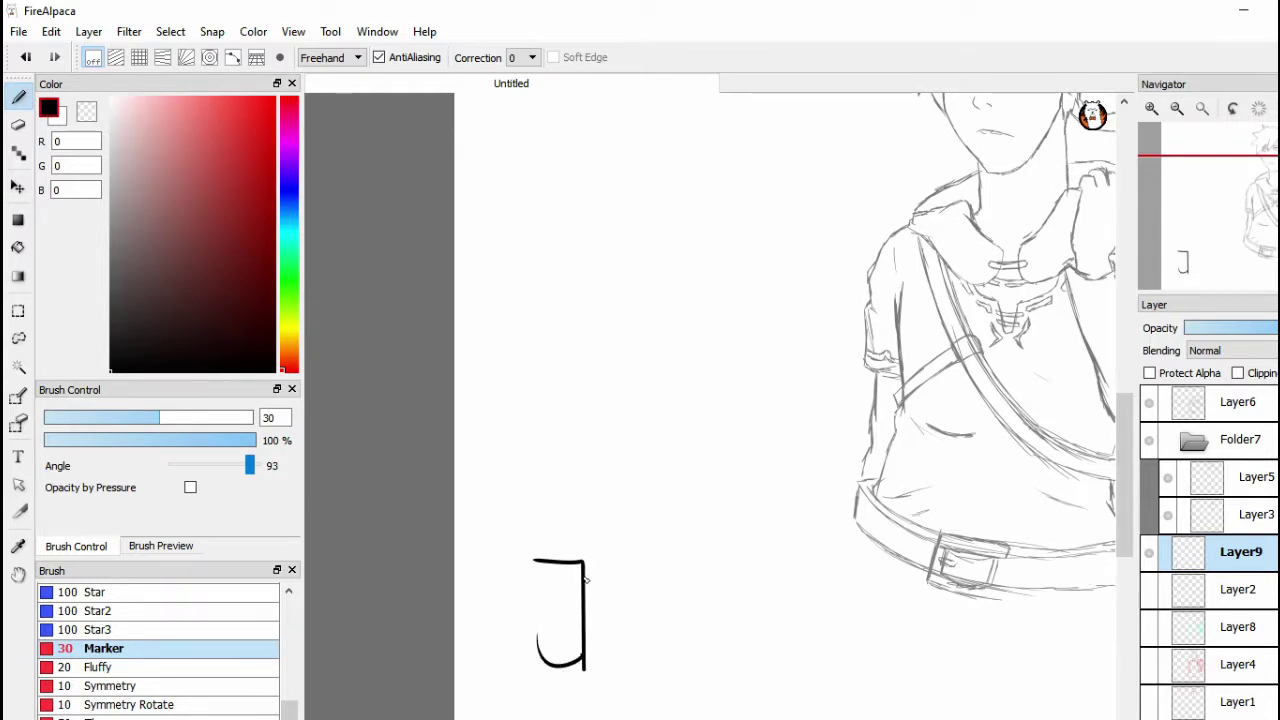
Add the bowls of a letter B against the J's stem to complete the joined JB monogram
{"action": "left_click_drag", "start_coordinate": [584, 561], "coordinate": [586, 664]}
{"action": "key", "text": "ctrl+z"}
{"action": "mouse_move", "coordinate": [586, 562]}
{"action": "left_mouse_down"}
{"action": "mouse_move", "coordinate": [610, 598]}
{"action": "mouse_move", "coordinate": [636, 593]}
{"action": "mouse_move", "coordinate": [620, 658]}
{"action": "mouse_move", "coordinate": [550, 683]}
{"action": "left_mouse_up"}
{"action": "key", "text": "ctrl+z"}
{"action": "mouse_move", "coordinate": [587, 573]}
{"action": "left_mouse_down"}
{"action": "mouse_move", "coordinate": [623, 564]}
{"action": "mouse_move", "coordinate": [612, 591]}
{"action": "mouse_move", "coordinate": [653, 595]}
{"action": "mouse_move", "coordinate": [583, 668]}
{"action": "left_mouse_up"}
{"action": "left_click_drag", "start_coordinate": [724, 674], "coordinate": [395, 719]}
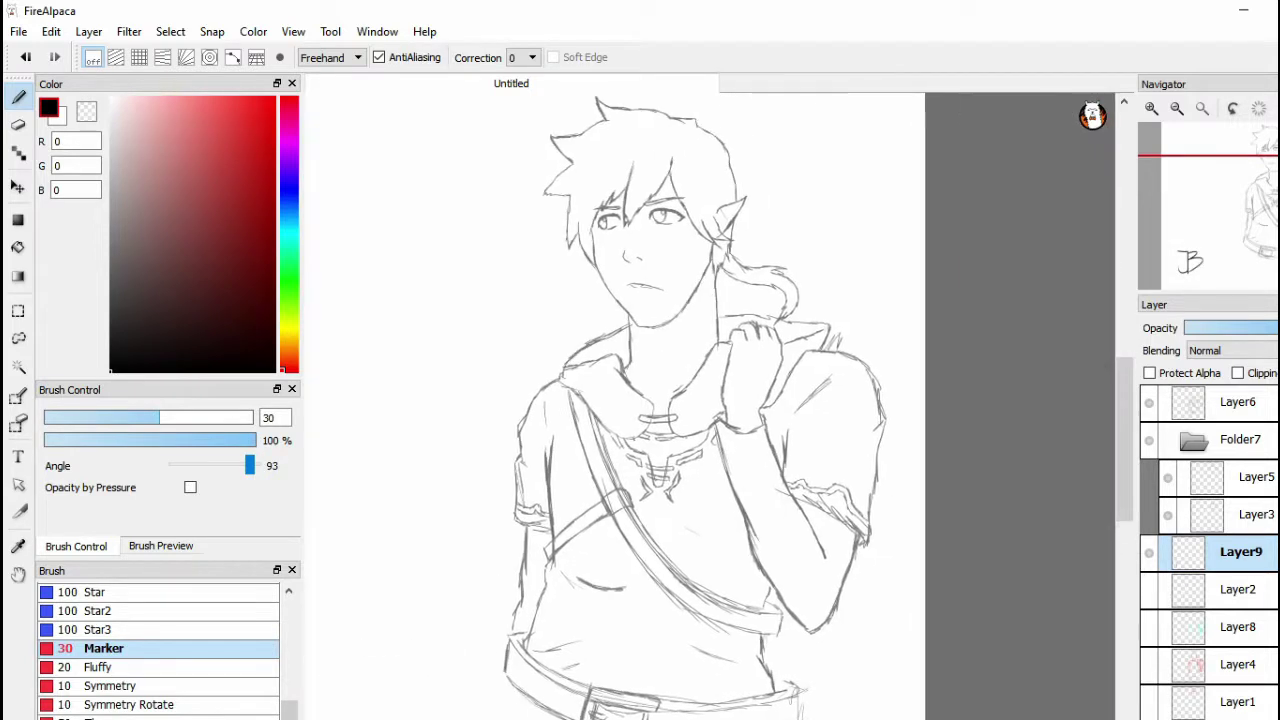
{"action": "mouse_move", "coordinate": [545, 509]}
{"action": "left_mouse_down"}
{"action": "mouse_move", "coordinate": [970, 719]}
{"action": "mouse_move", "coordinate": [943, 571]}
{"action": "mouse_move", "coordinate": [740, 530]}
{"action": "left_mouse_up"}
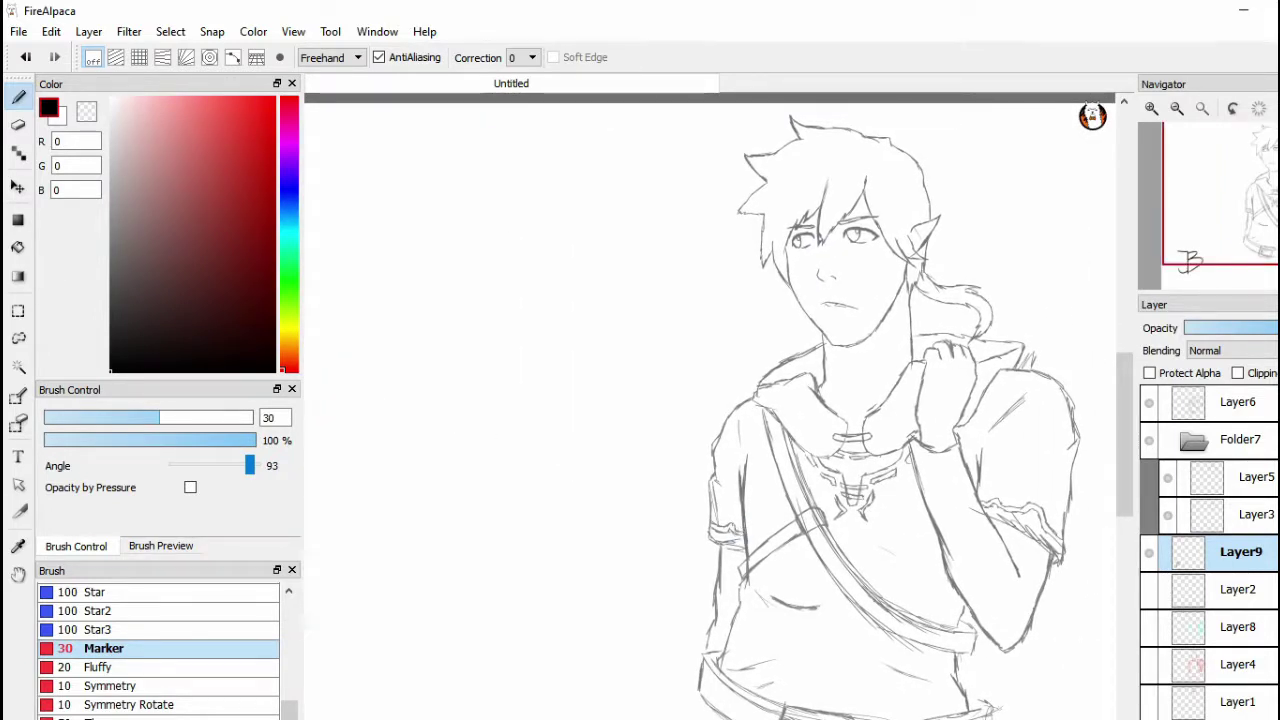